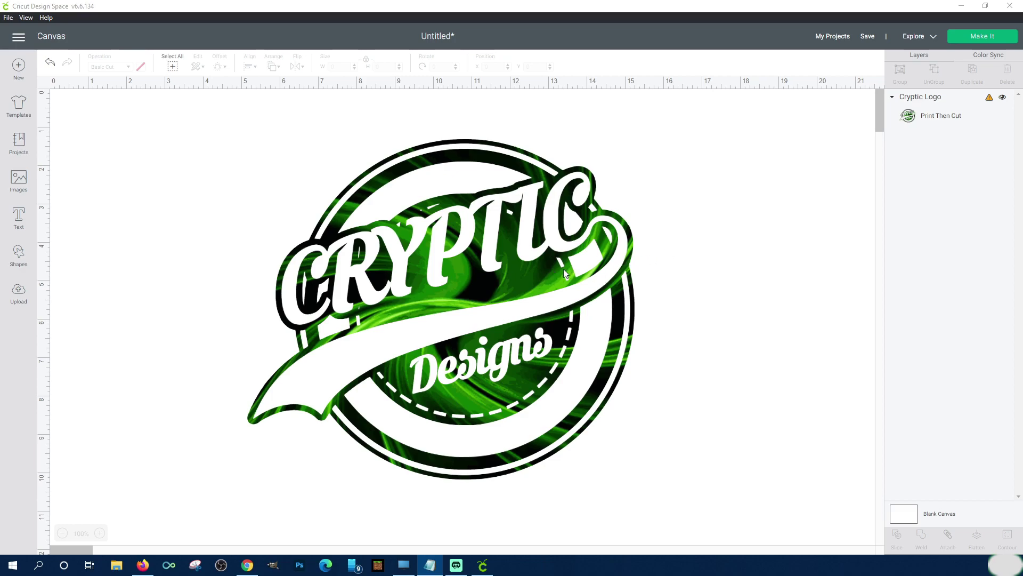
# - Switch to File Explorer and locate the Cryptic Logo files in the Cricut folder under Pictures
pyautogui.moveTo(512, 280); pyautogui.dragTo(534, 276)
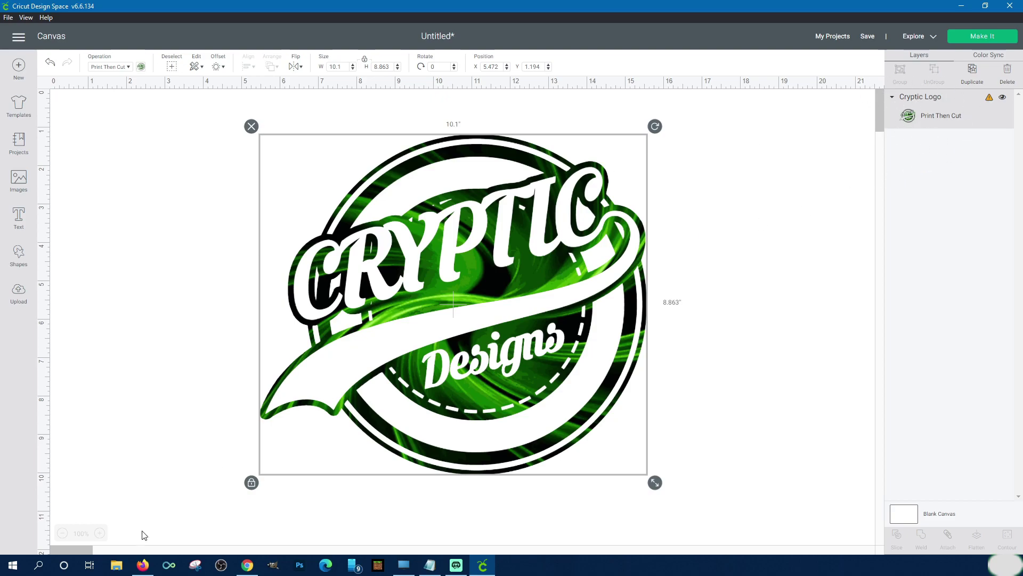
pyautogui.click(117, 564)
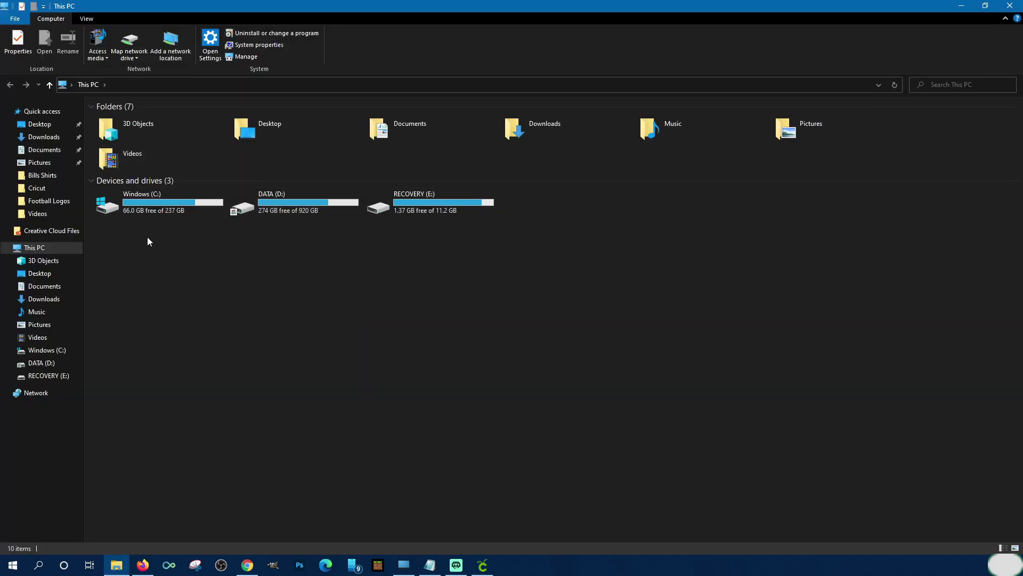
pyautogui.click(41, 325)
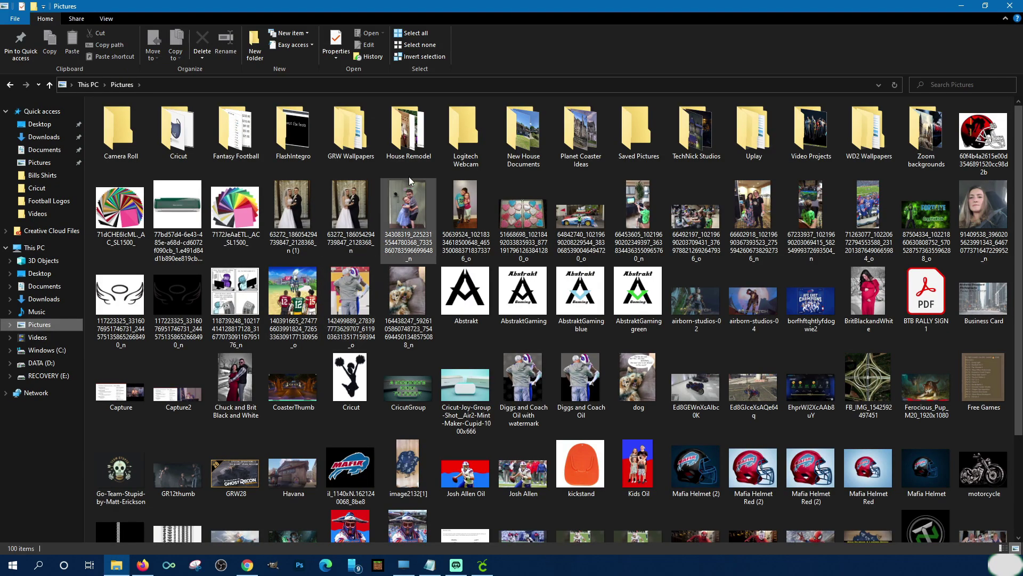
pyautogui.doubleClick(156, 137)
pyautogui.scroll(-5, 521, 350)
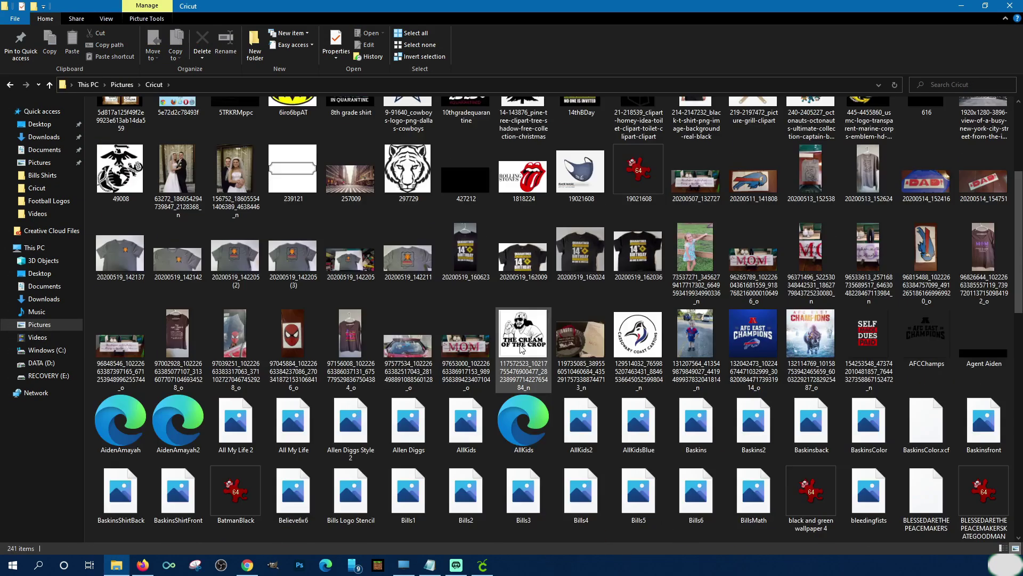
pyautogui.scroll(-4, 521, 351)
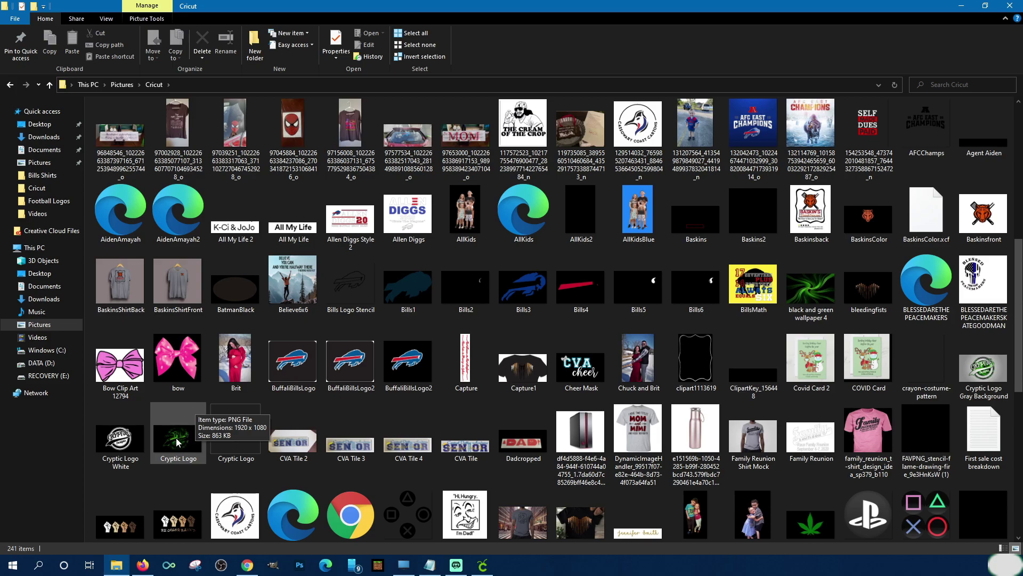
# - Return to Cricut Design Space, delete the Cryptic Logo from the canvas and start browsing for a new image to upload
pyautogui.click(483, 565)
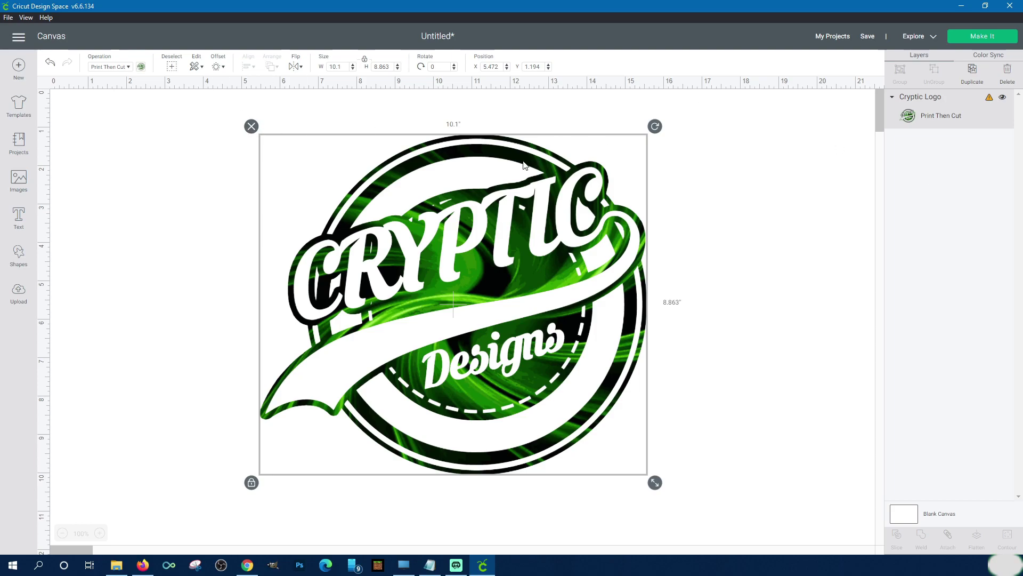
pyautogui.click(251, 126)
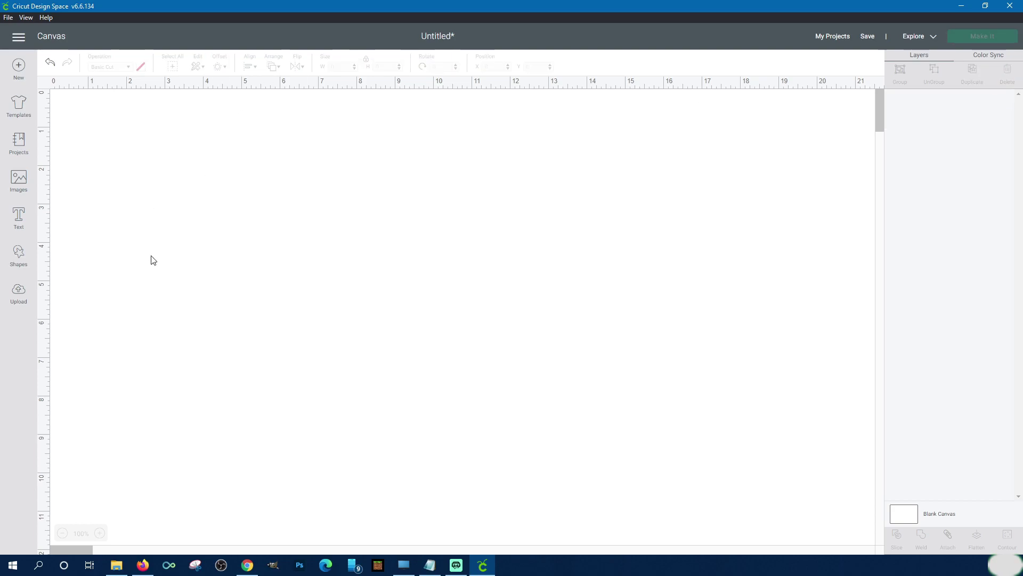
pyautogui.click(18, 296)
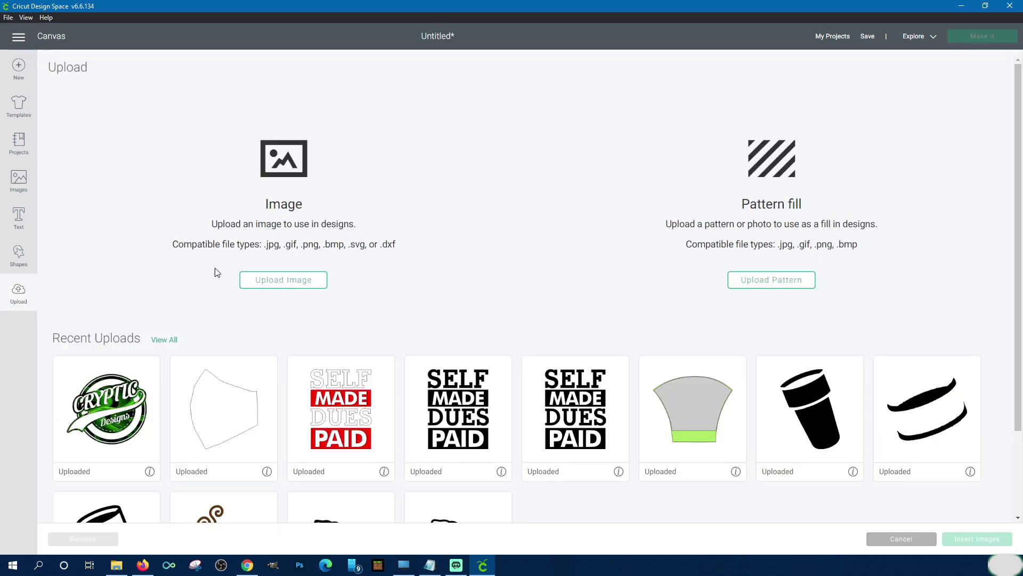
pyautogui.click(269, 281)
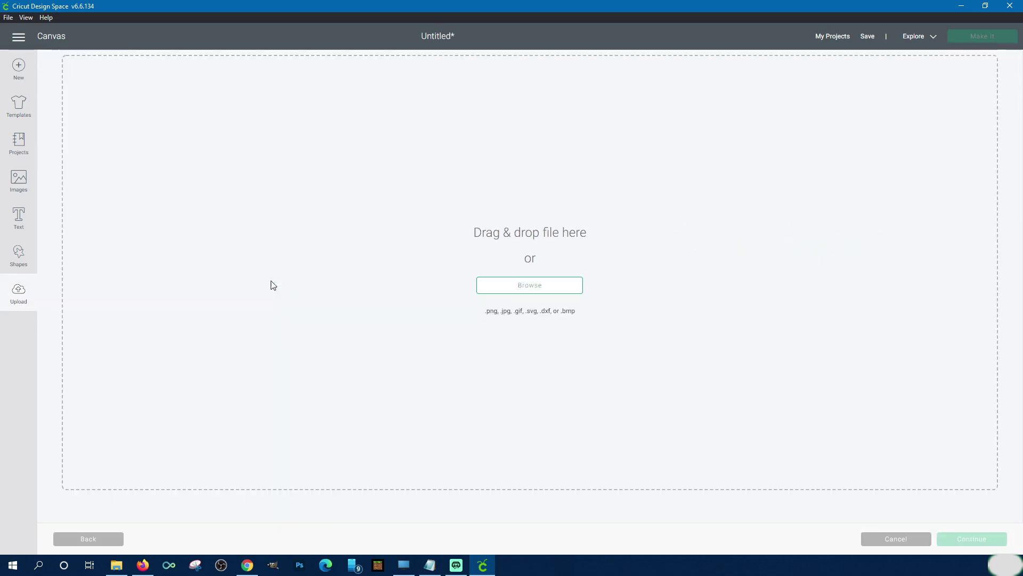
pyautogui.click(529, 288)
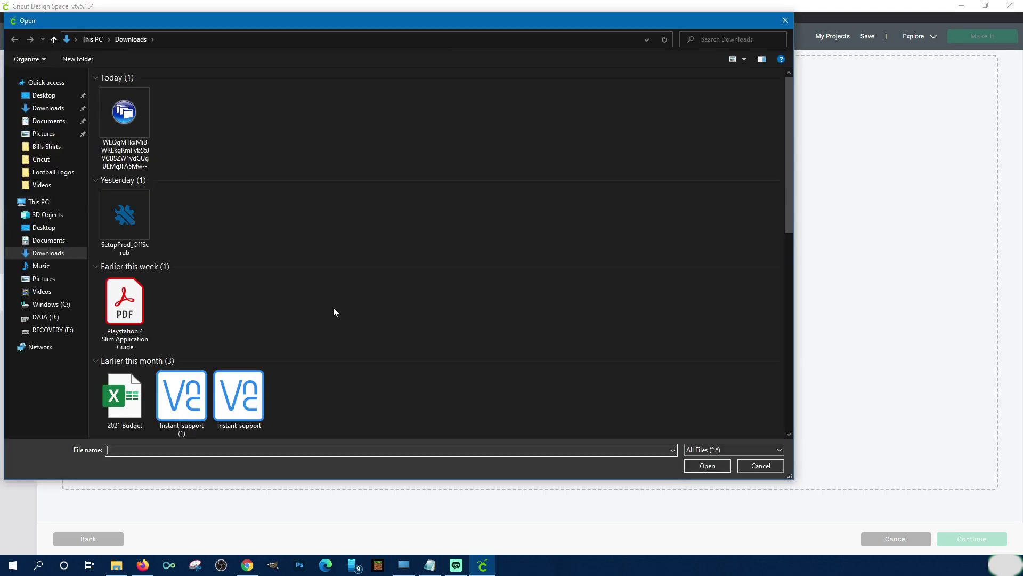
# - Browse to the Pictures > Cricut > SVGs > Spiderman folder in the file chooser
pyautogui.click(43, 278)
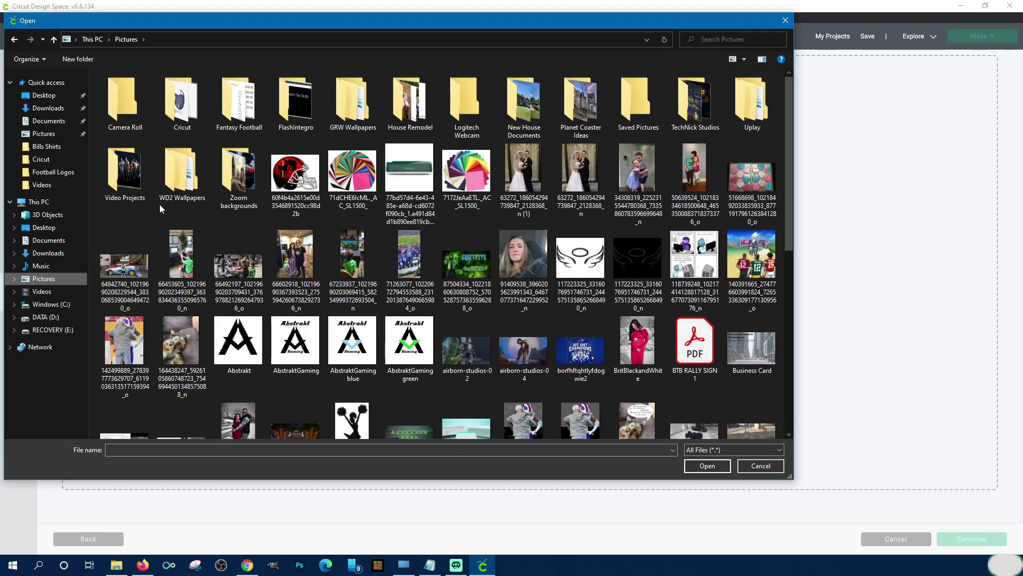
pyautogui.doubleClick(178, 106)
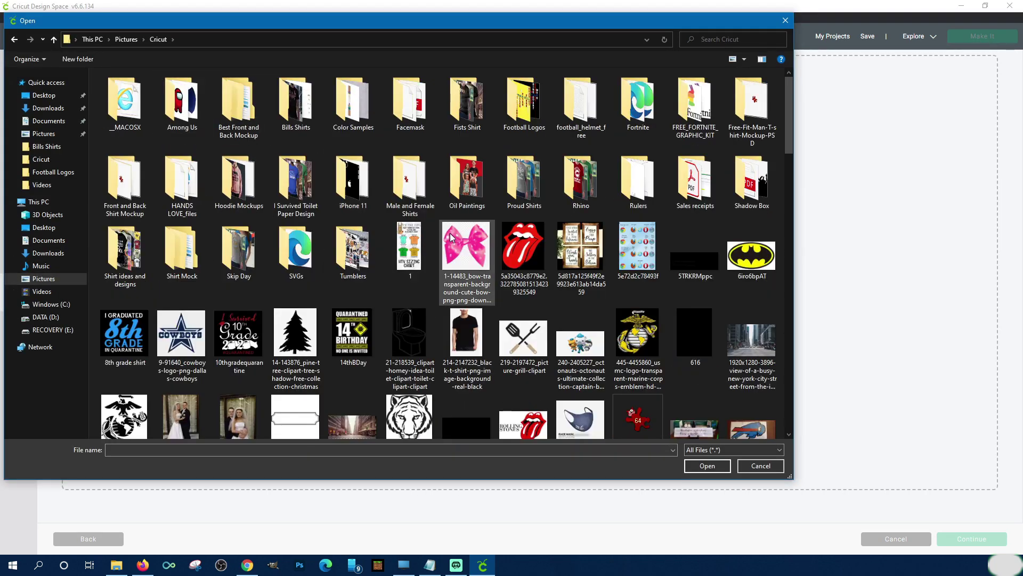
pyautogui.doubleClick(291, 248)
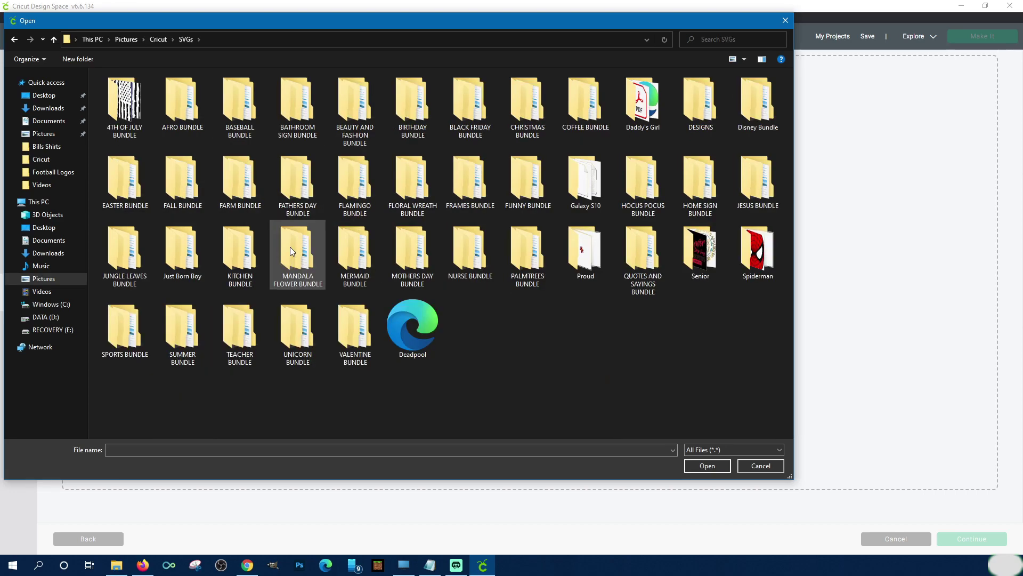
pyautogui.doubleClick(757, 250)
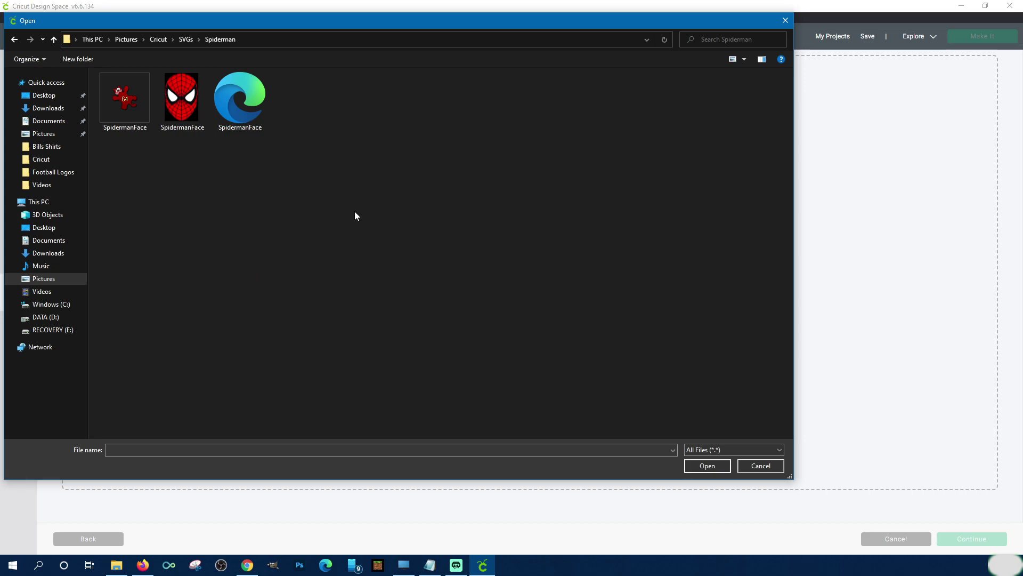
pyautogui.moveTo(243, 24); pyautogui.dragTo(312, 41)
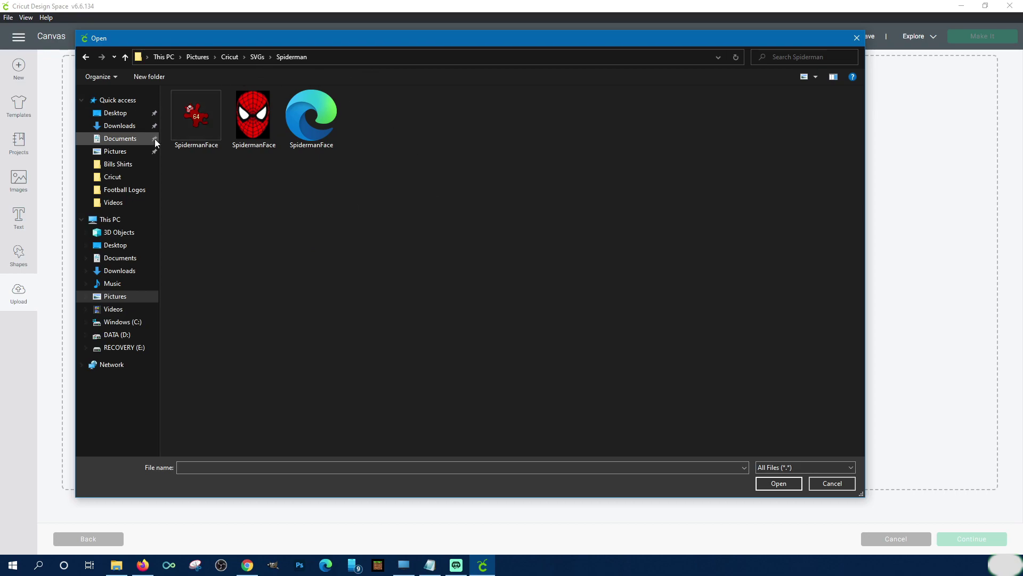
# - Examine the file type in the properties of the SpidermanFace file with the Edge icon, then close them
pyautogui.click(313, 110)
pyautogui.rightClick(312, 110)
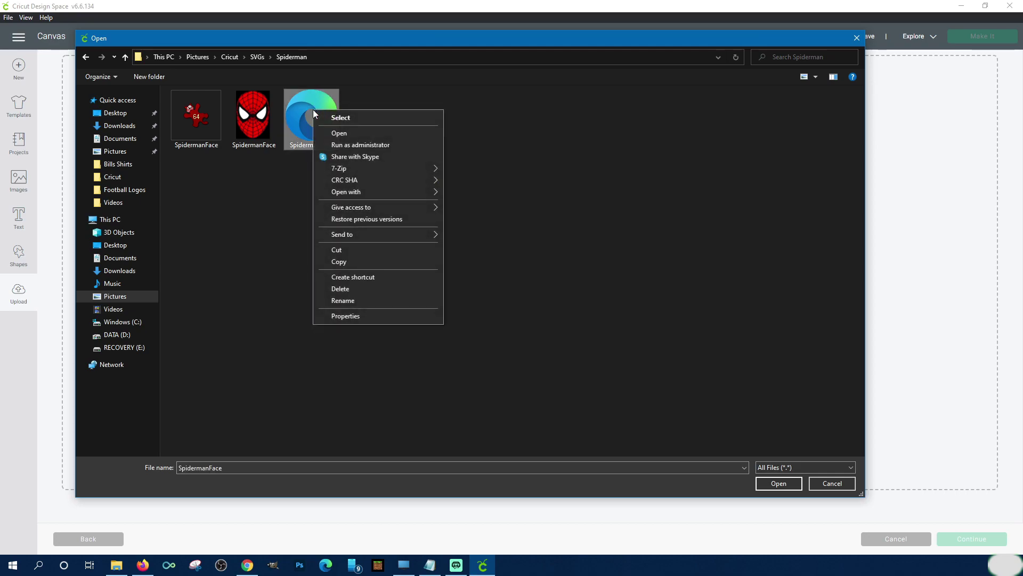
pyautogui.click(274, 237)
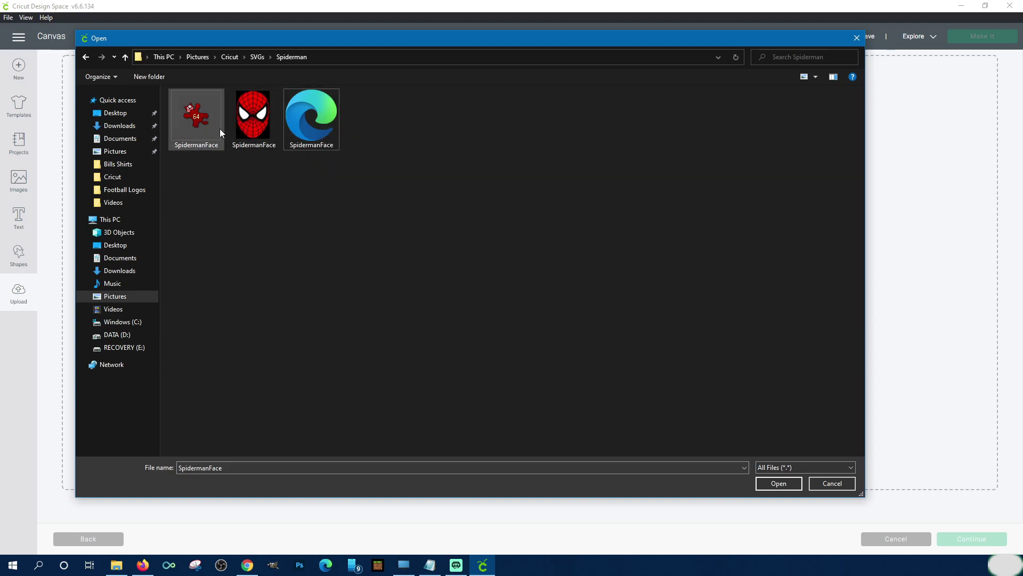
pyautogui.rightClick(308, 124)
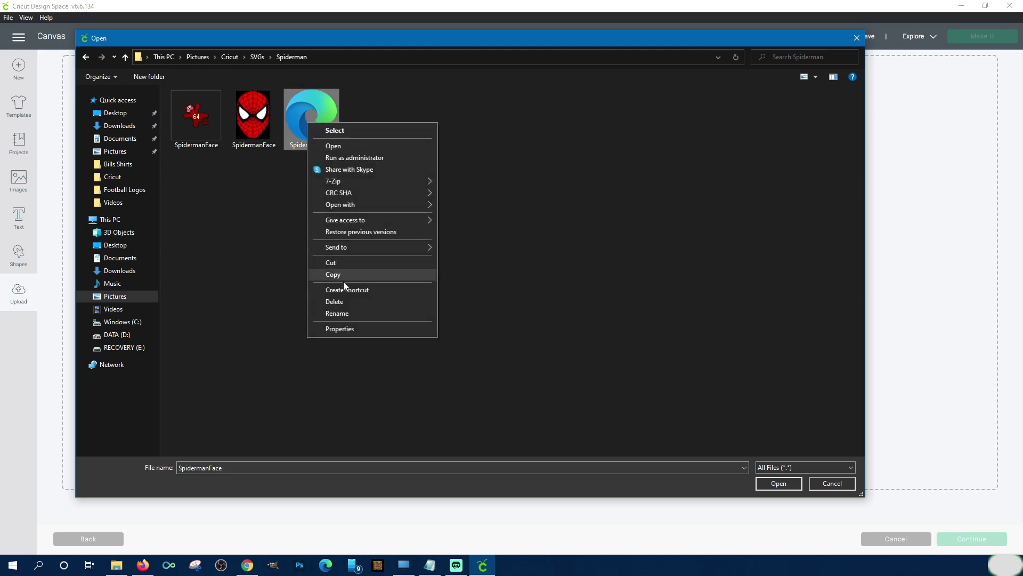
pyautogui.click(347, 329)
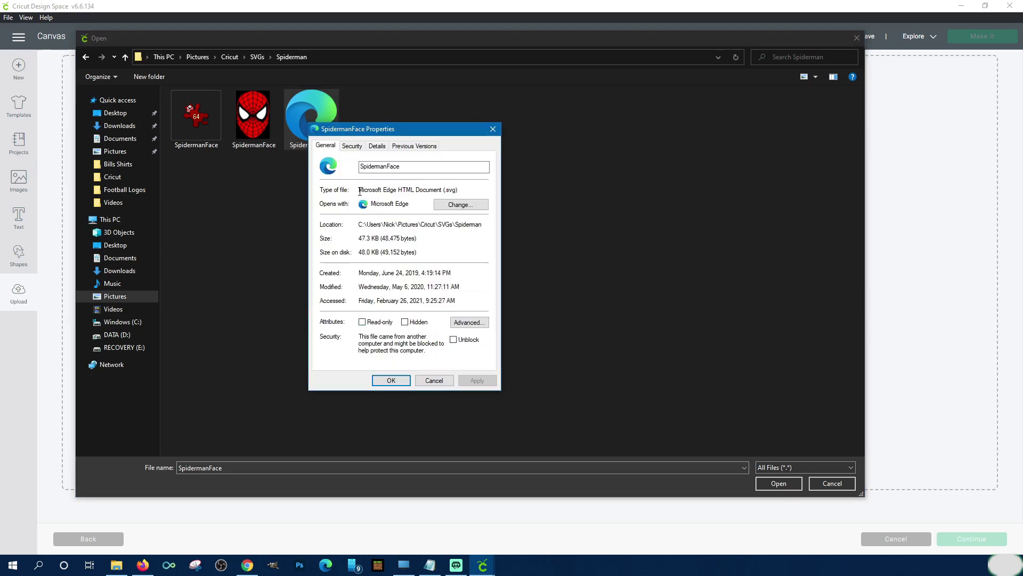
pyautogui.moveTo(444, 190); pyautogui.dragTo(461, 191)
pyautogui.moveTo(434, 130); pyautogui.dragTo(496, 126)
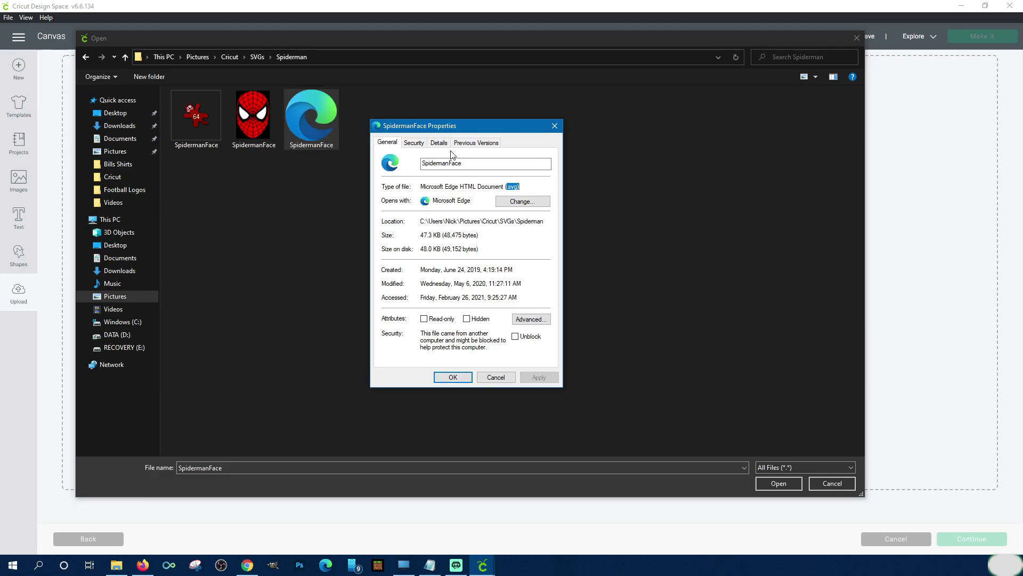
pyautogui.moveTo(446, 130); pyautogui.dragTo(435, 100)
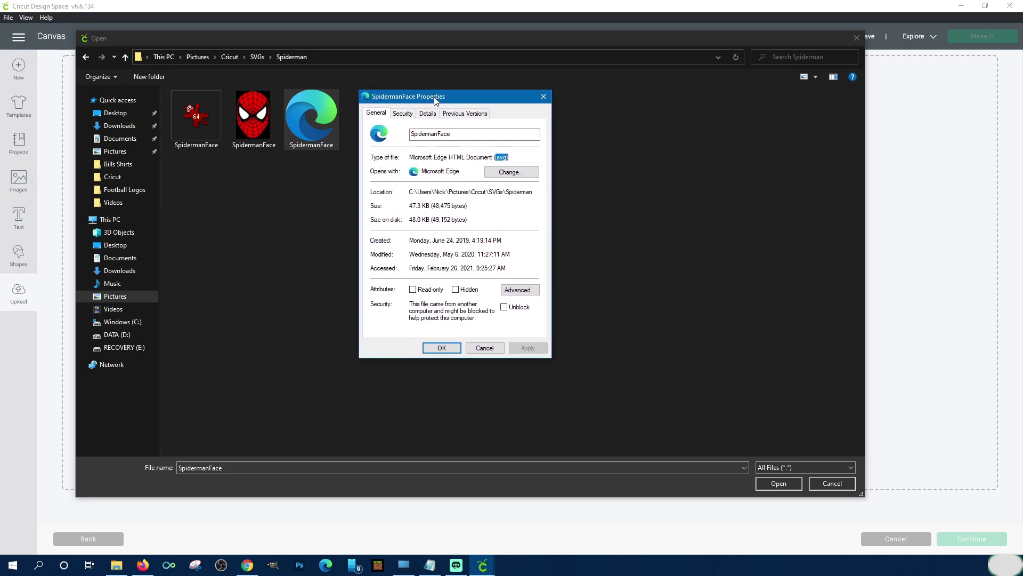
pyautogui.moveTo(435, 100); pyautogui.dragTo(437, 106)
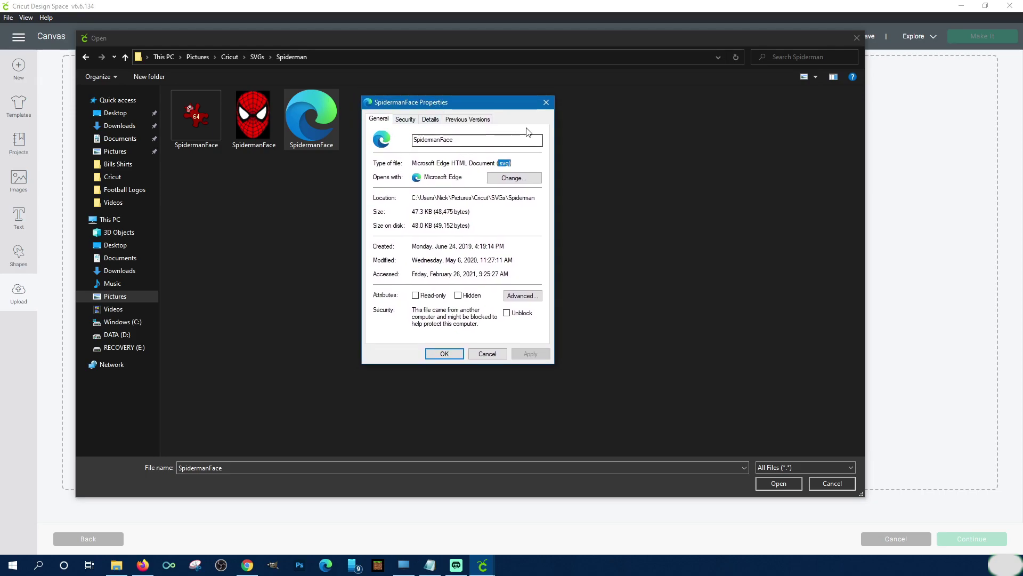
pyautogui.click(546, 105)
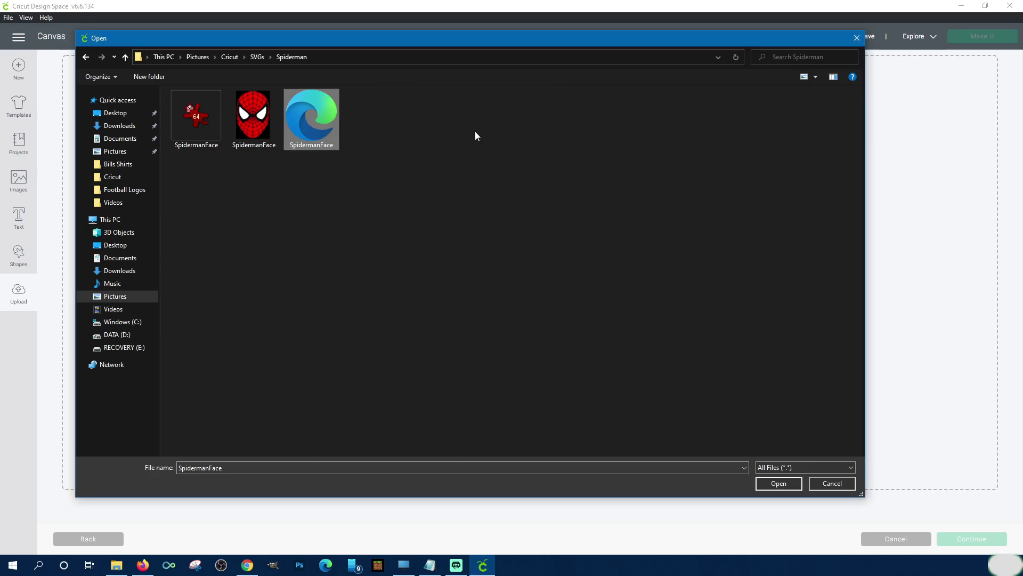
# - Open the SpidermanFace file that has the red mask thumbnail as the image to upload
pyautogui.click(253, 129)
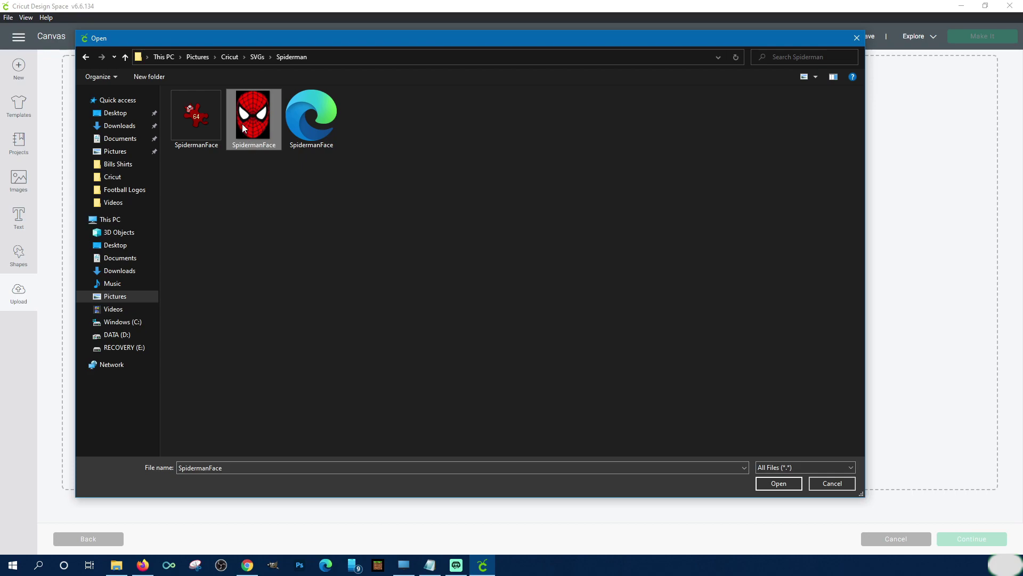
pyautogui.moveTo(244, 126)
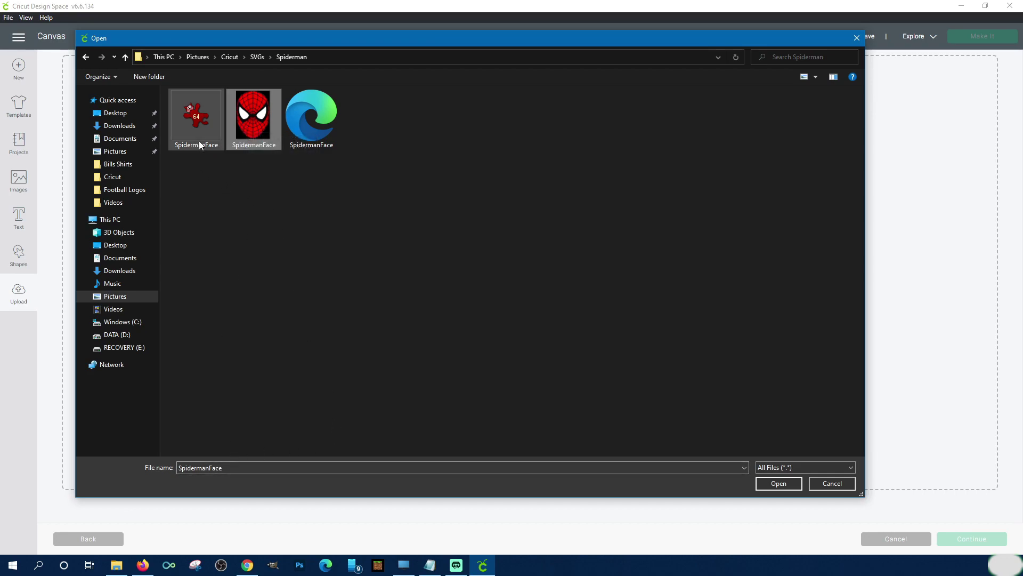
pyautogui.moveTo(199, 137)
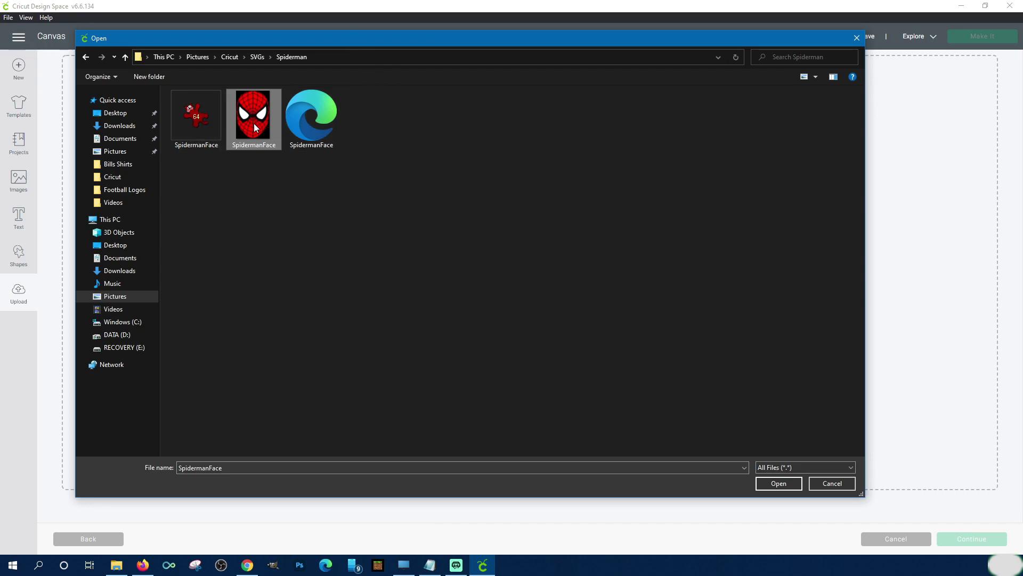
pyautogui.click(778, 484)
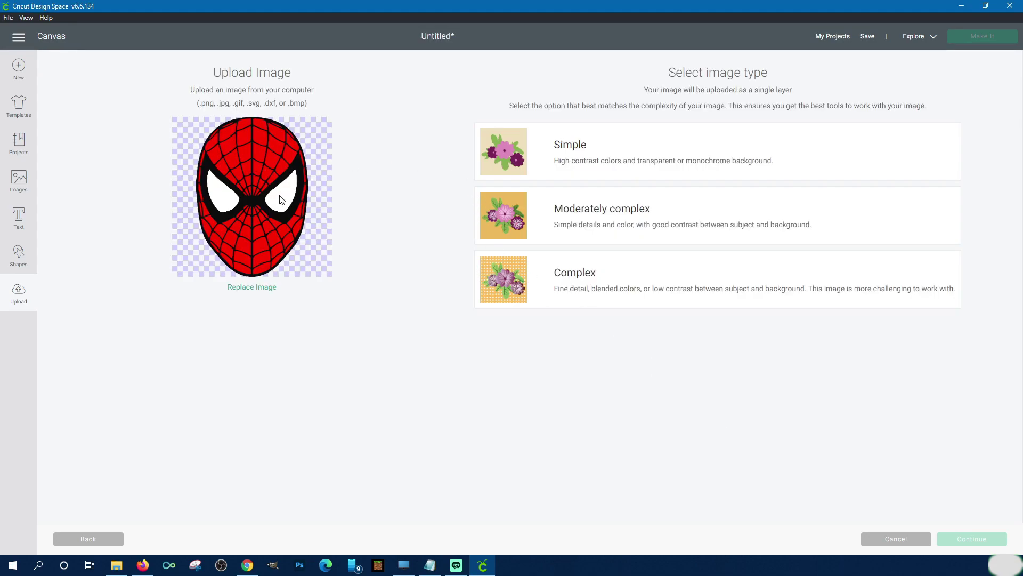
# - Set the image type to Complex and upload SpidermanFace as a Print Then Cut image
pyautogui.click(563, 283)
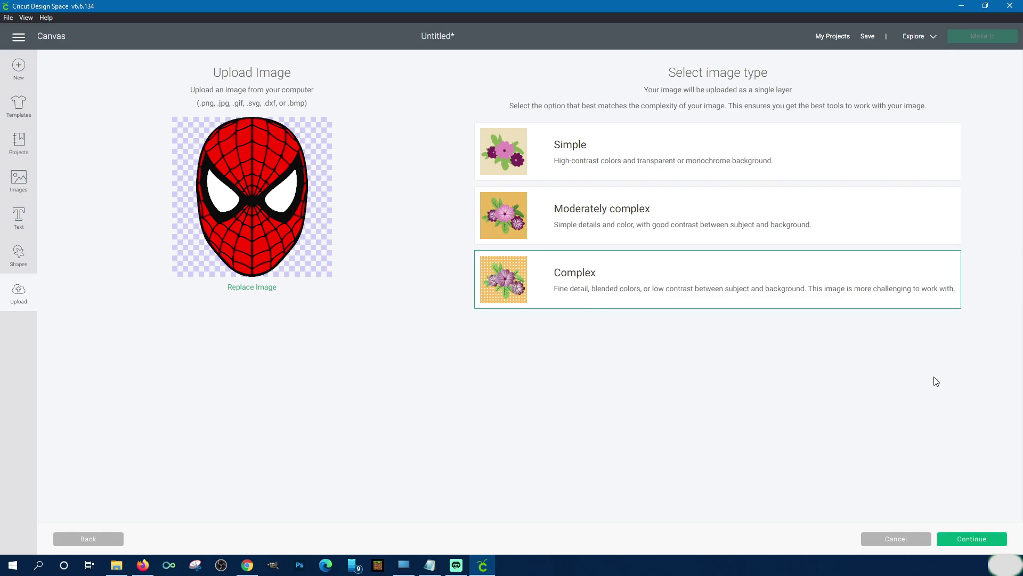
pyautogui.click(983, 542)
pyautogui.click(983, 542)
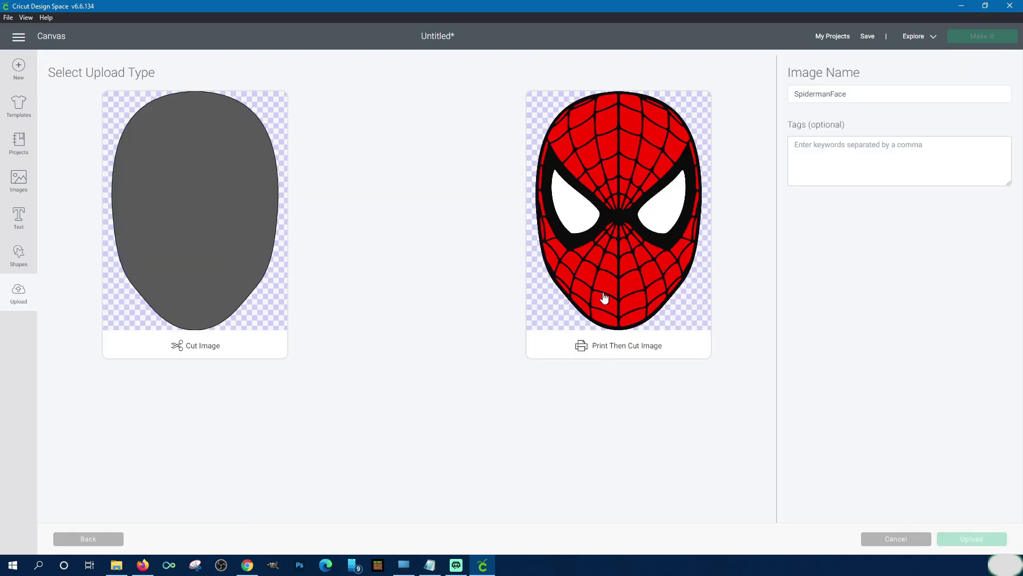
pyautogui.click(559, 262)
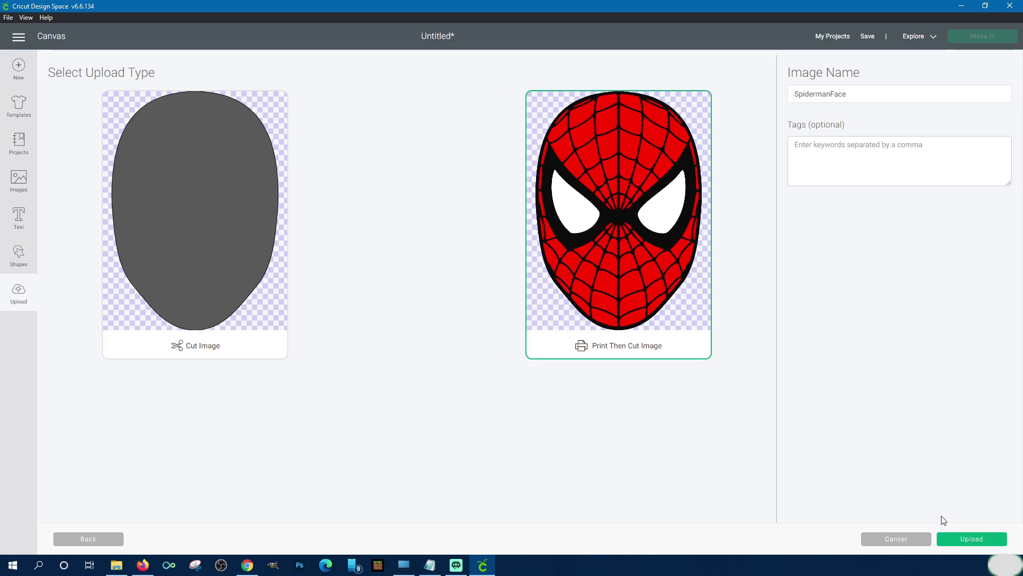
pyautogui.click(973, 539)
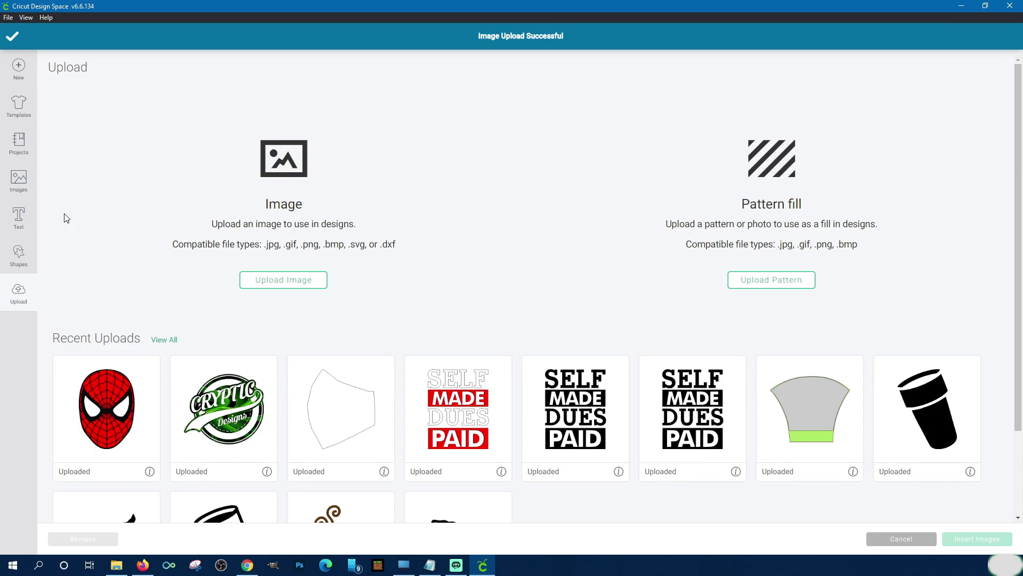
# - Upload the SpidermanFace file with the Edge icon from the Pictures > Cricut > SVGs > Spiderman folder as a new image
pyautogui.click(283, 278)
pyautogui.click(486, 284)
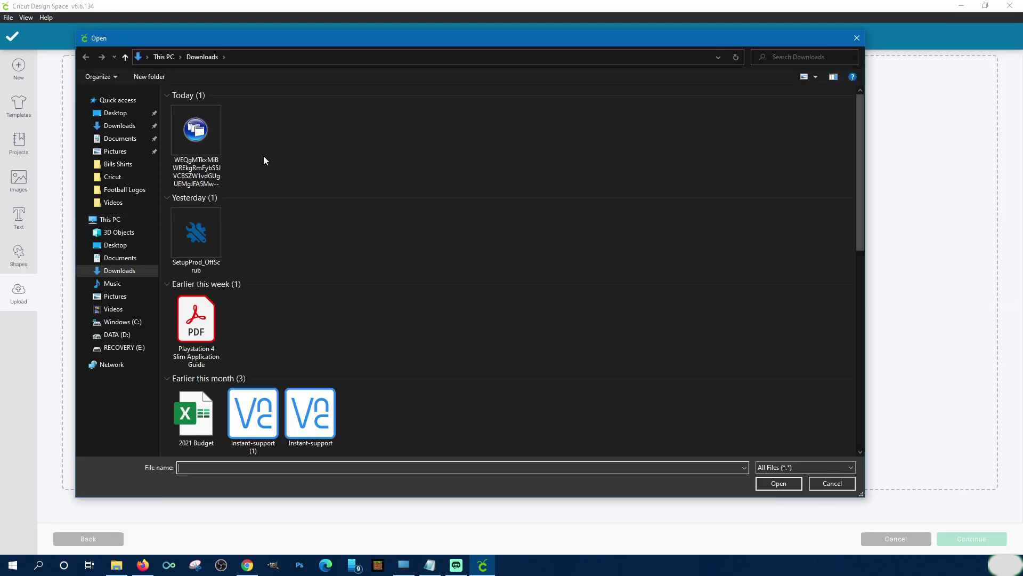
pyautogui.click(122, 296)
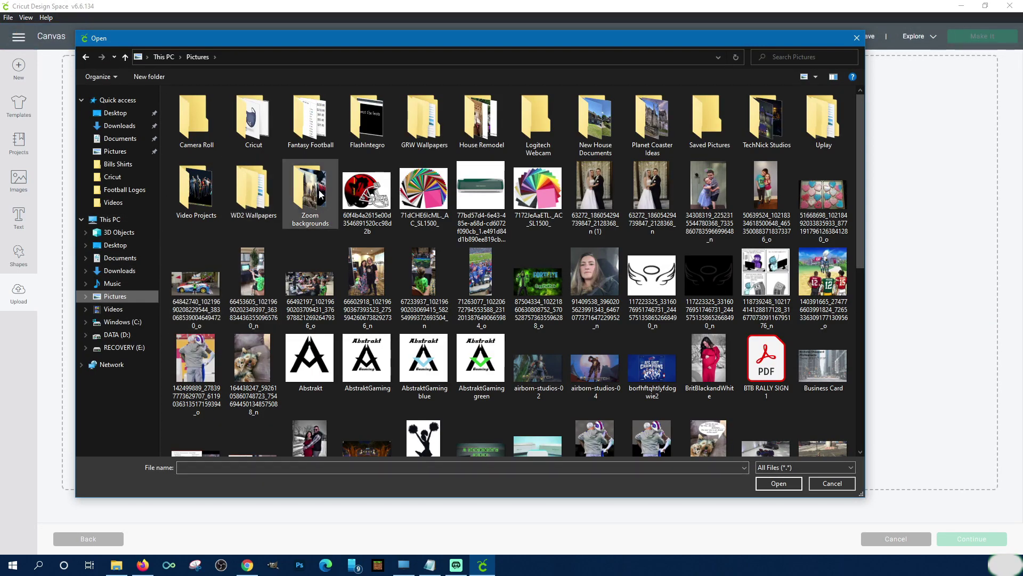
pyautogui.click(258, 121)
pyautogui.doubleClick(258, 121)
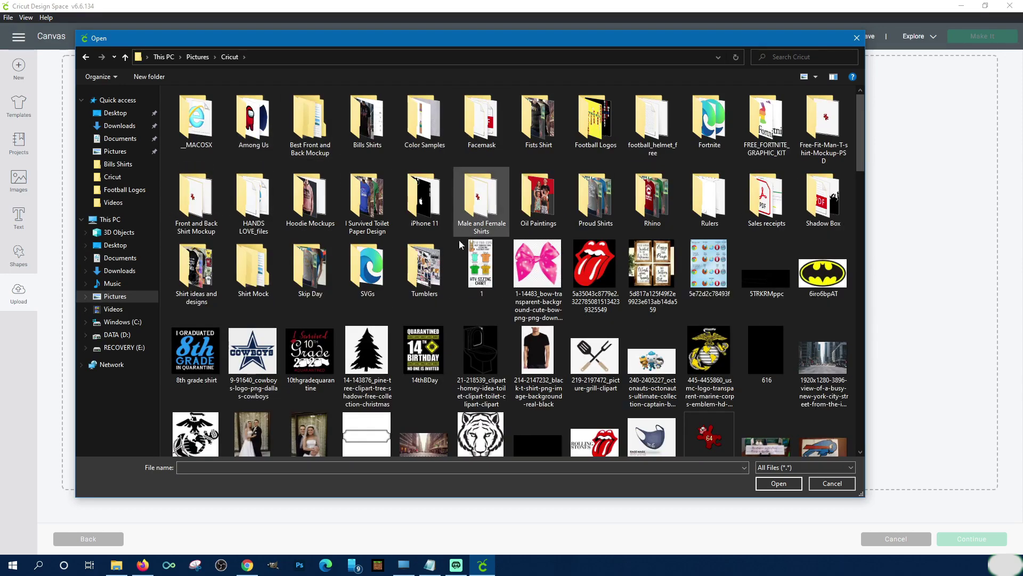
pyautogui.doubleClick(373, 266)
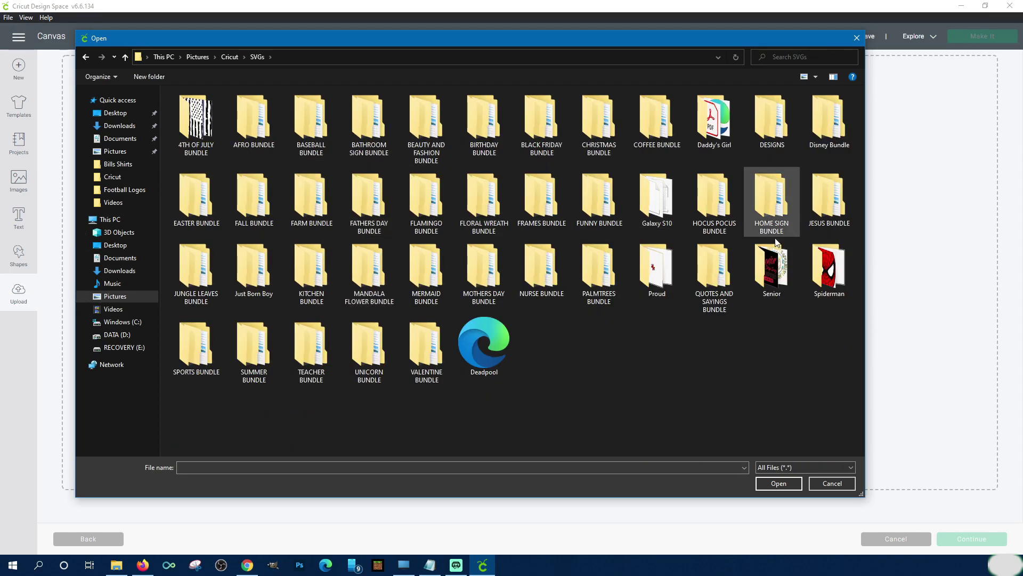
pyautogui.doubleClick(842, 262)
pyautogui.doubleClick(313, 123)
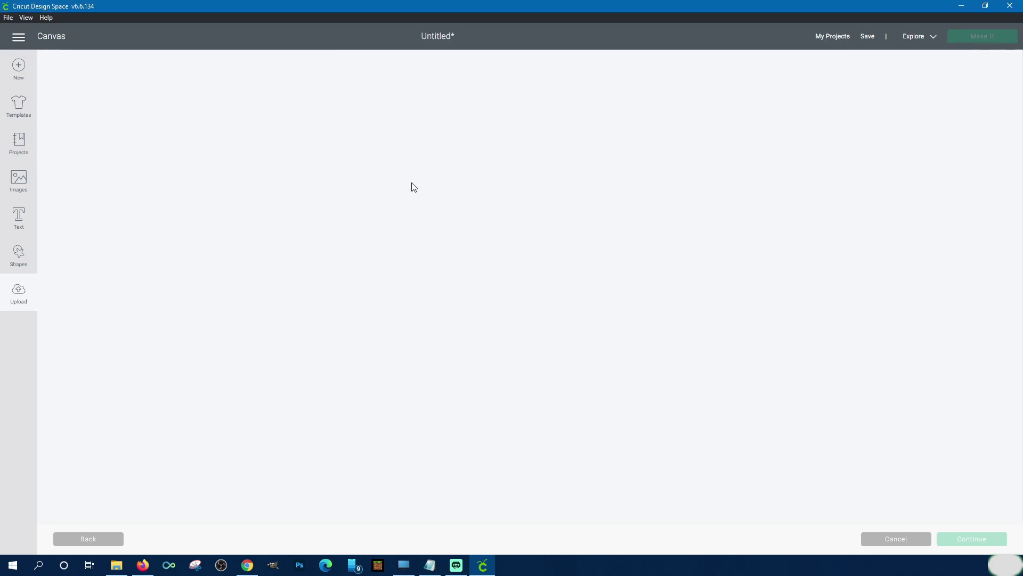
pyautogui.click(962, 540)
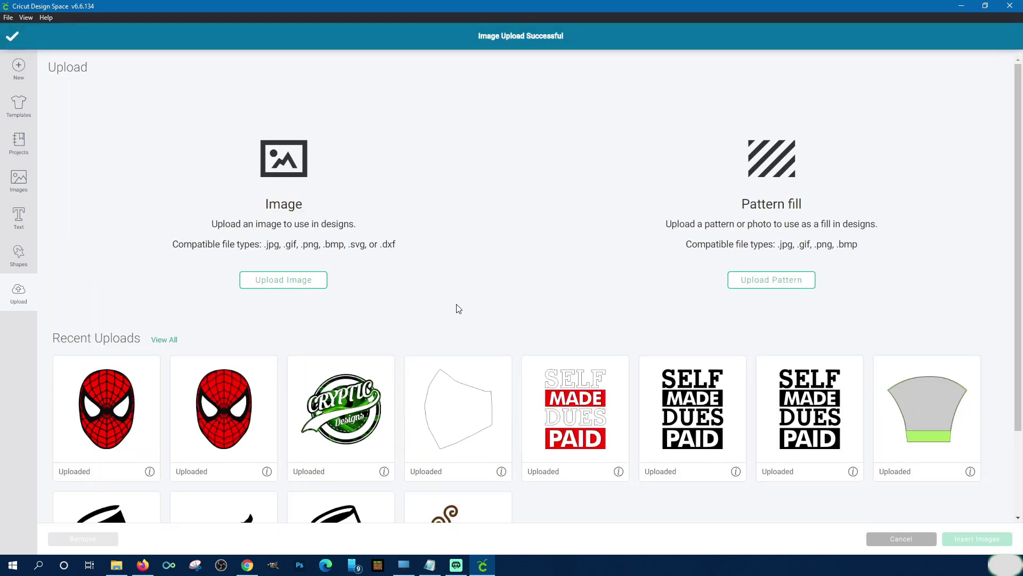
# - Insert the two uploaded Spiderman faces, the layered Basic Cut one and the Print Then Cut one, onto the canvas
pyautogui.click(119, 409)
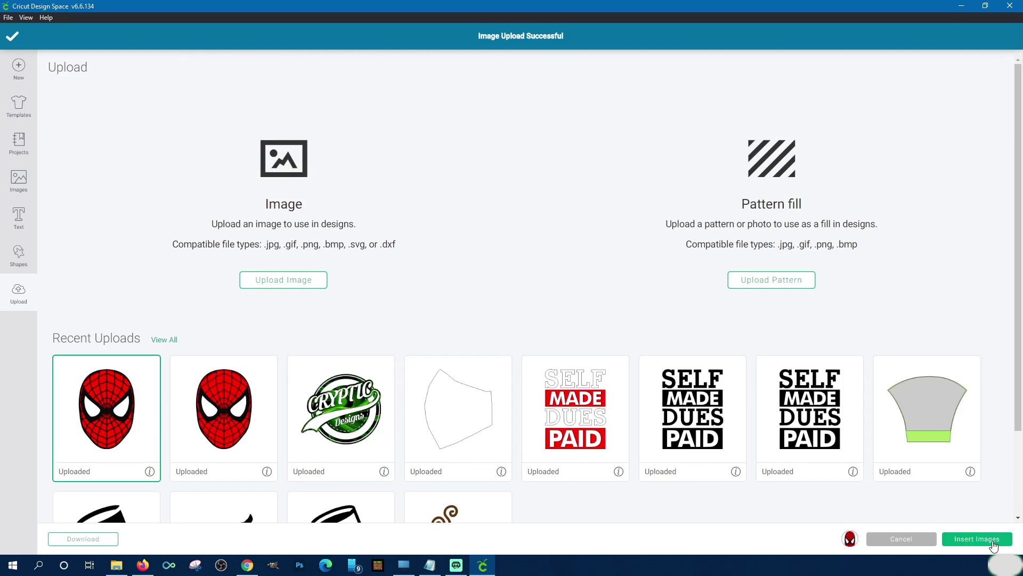
pyautogui.click(993, 543)
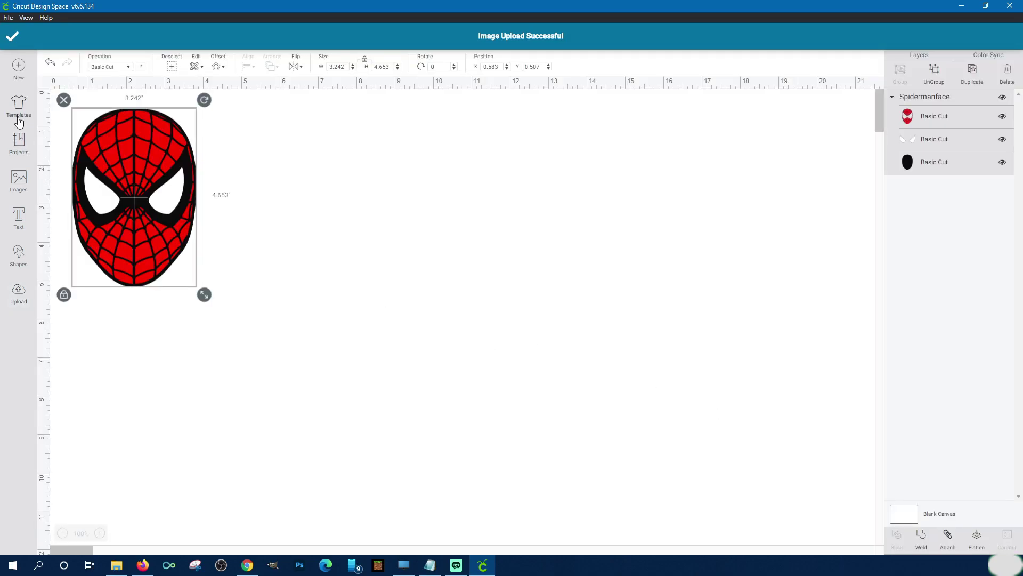
pyautogui.click(17, 297)
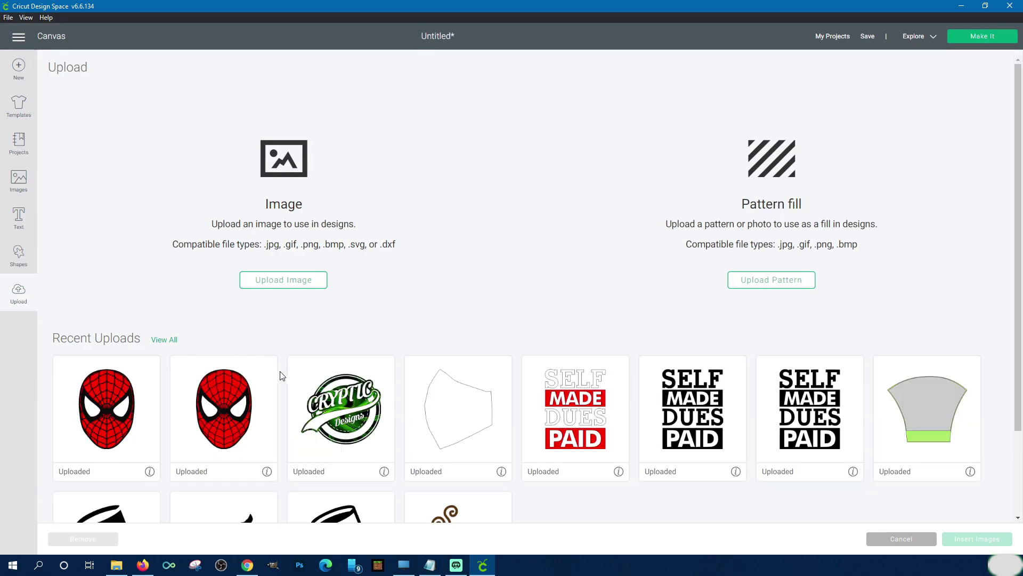
pyautogui.click(275, 381)
pyautogui.click(986, 539)
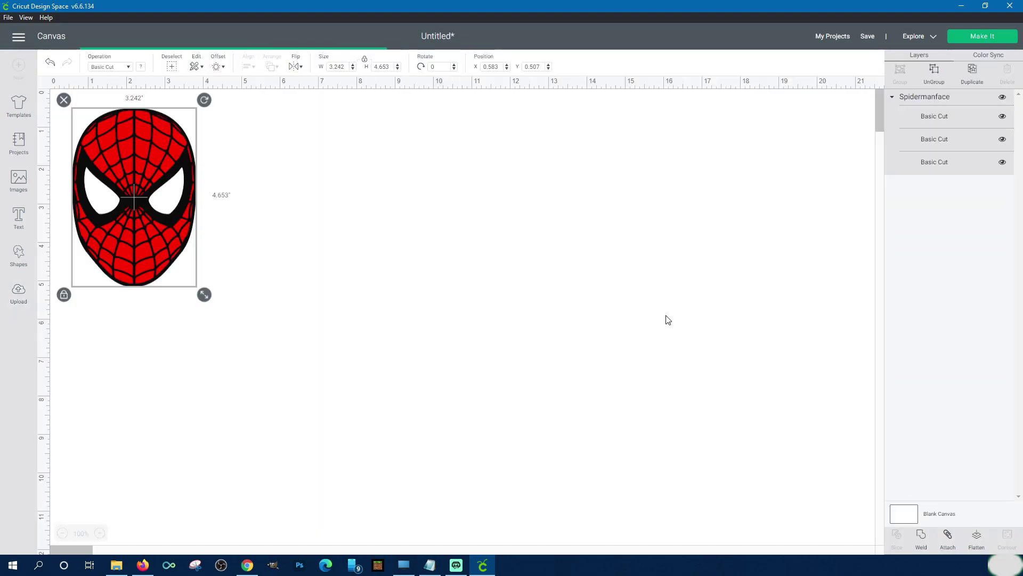
# - Place the Print Then Cut face beside the layered face and shrink it to about 3.6 by 5.2 inches
pyautogui.moveTo(379, 264); pyautogui.dragTo(478, 217)
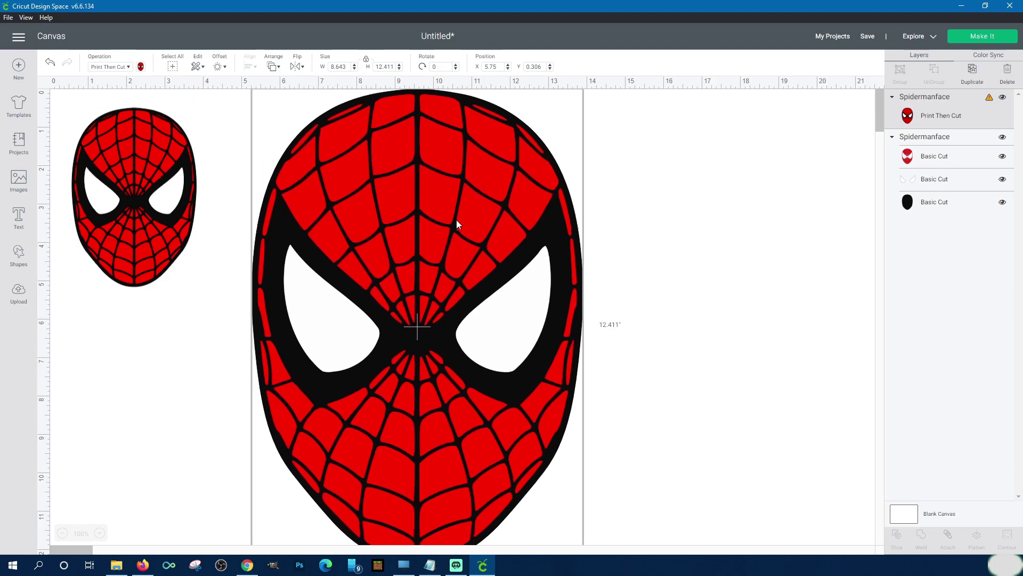
pyautogui.click(63, 534)
pyautogui.moveTo(459, 453); pyautogui.dragTo(311, 160)
pyautogui.click(327, 341)
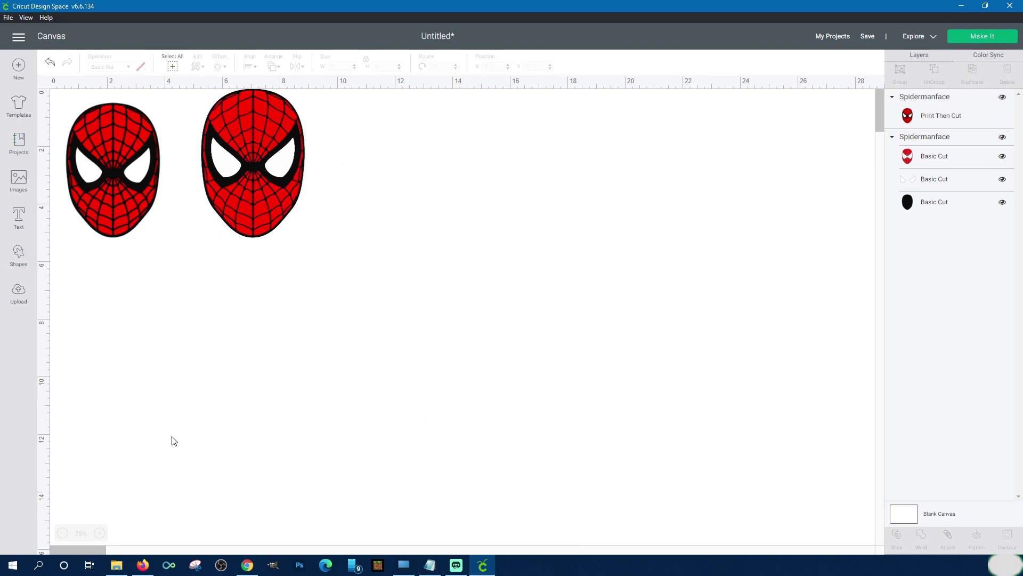
pyautogui.click(100, 533)
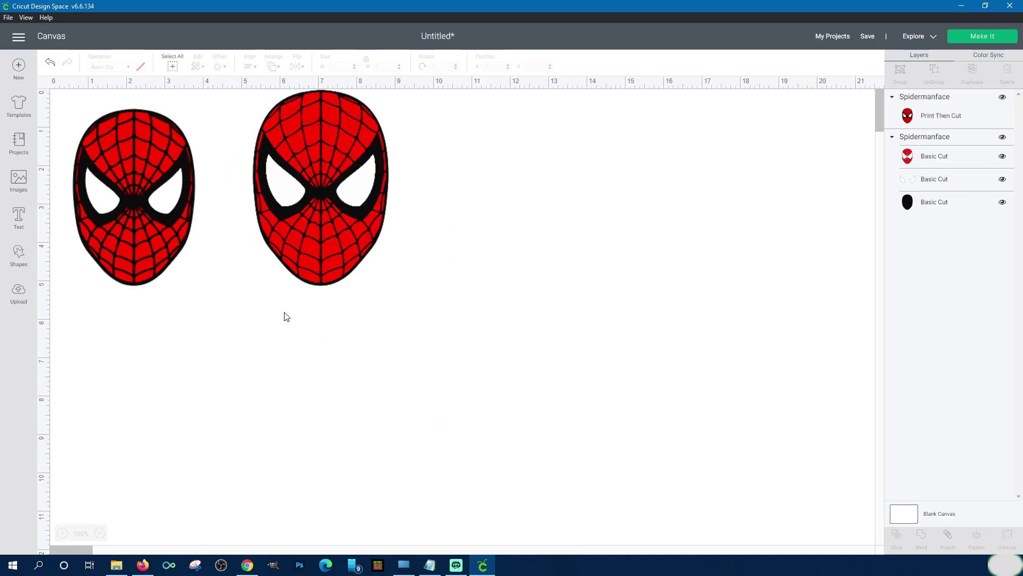
# - Line up the Print Then Cut face with the top of the layered face and reduce it to about 3.3 by 4.7 inches
pyautogui.click(320, 221)
pyautogui.moveTo(320, 222); pyautogui.dragTo(320, 225)
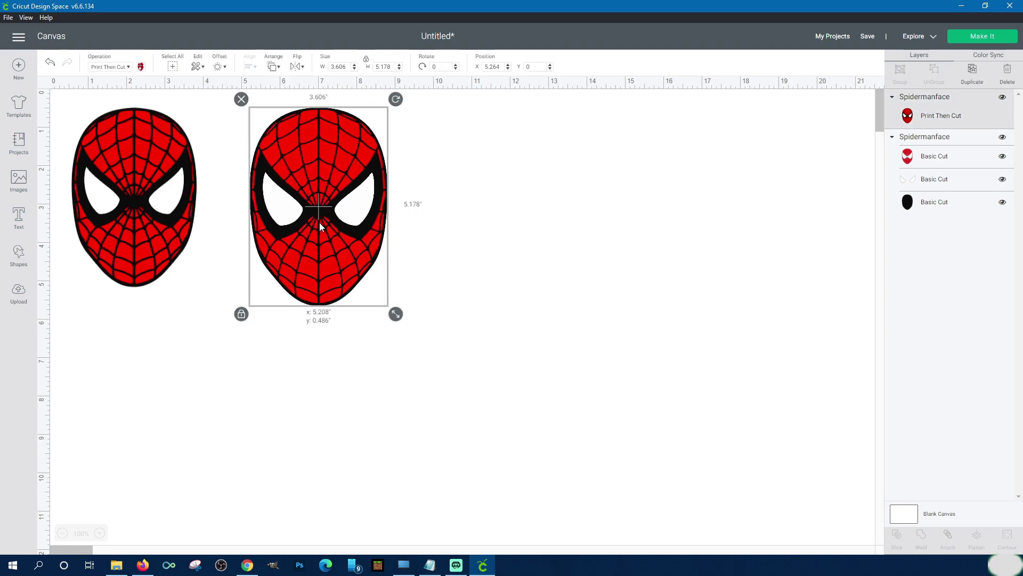
pyautogui.moveTo(396, 314); pyautogui.dragTo(382, 298)
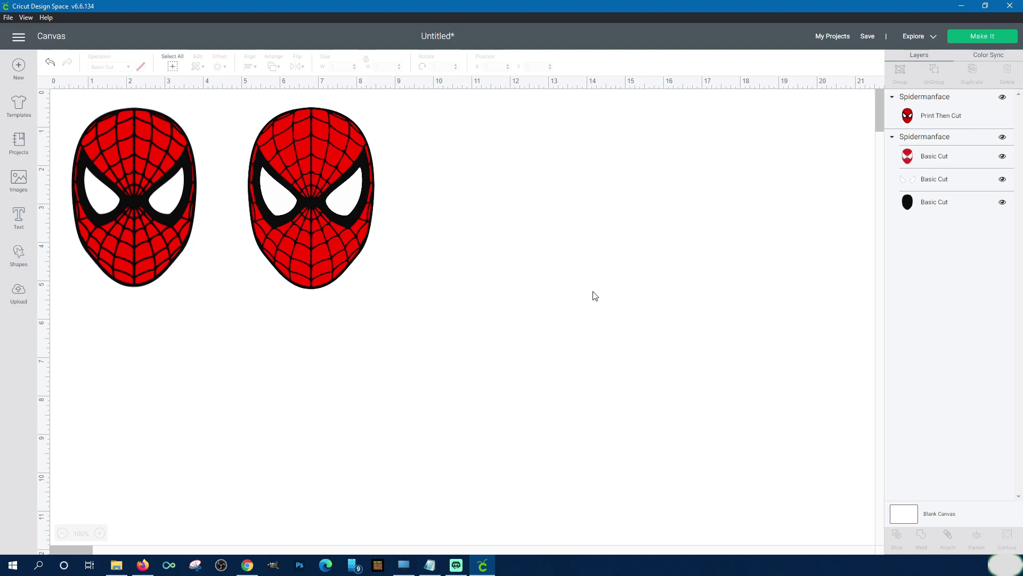
# - Enlarge the layered Basic Cut face to about 3.8 by 5.5 inches
pyautogui.click(138, 194)
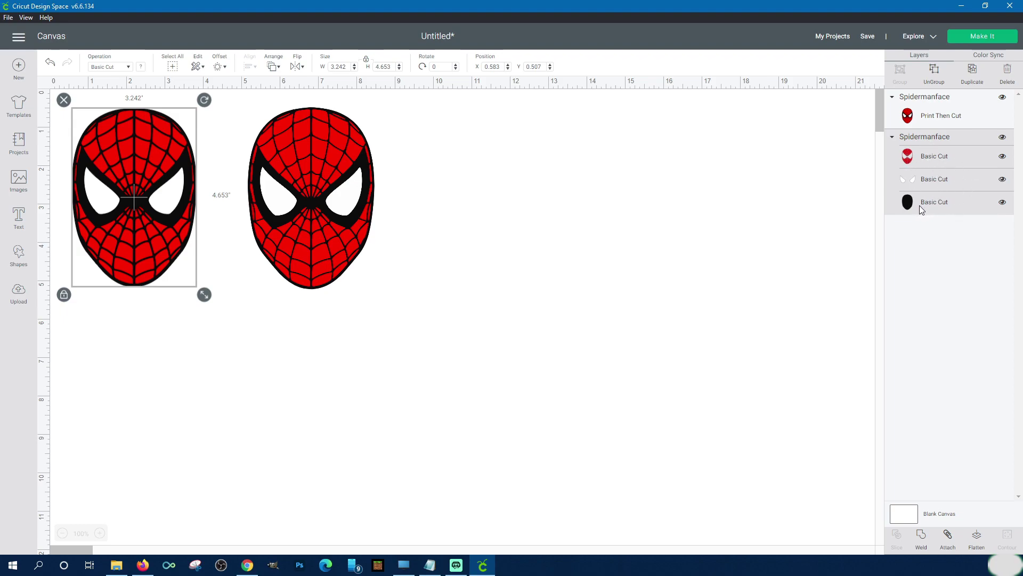
pyautogui.moveTo(204, 295); pyautogui.dragTo(224, 331)
pyautogui.click(221, 256)
pyautogui.click(186, 267)
pyautogui.click(225, 300)
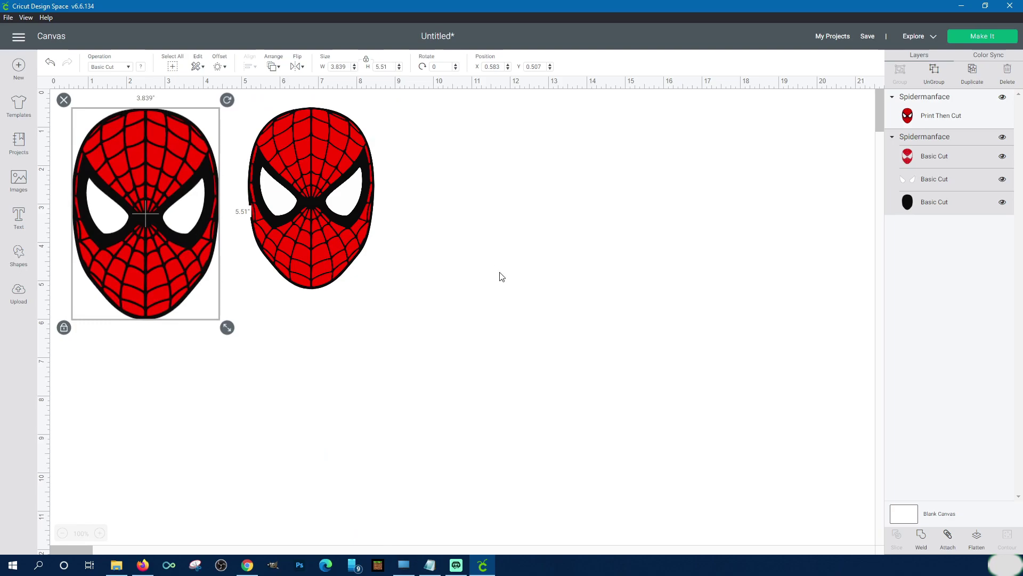
# - Move the Print Then Cut face away from the layered face to about X 7.5, Y 1.2 inches
pyautogui.click(327, 210)
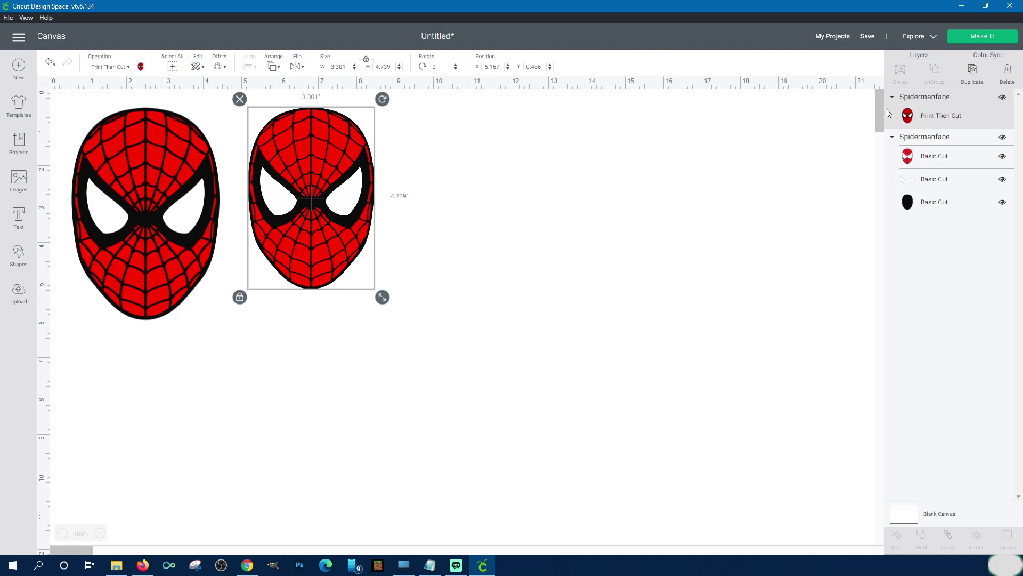
pyautogui.moveTo(326, 200); pyautogui.dragTo(346, 214)
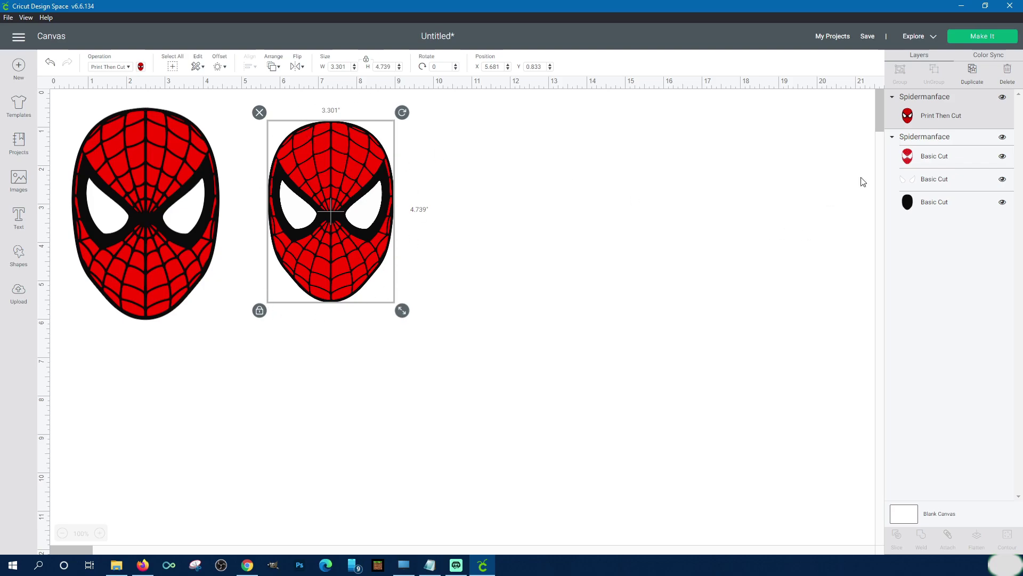
pyautogui.click(929, 137)
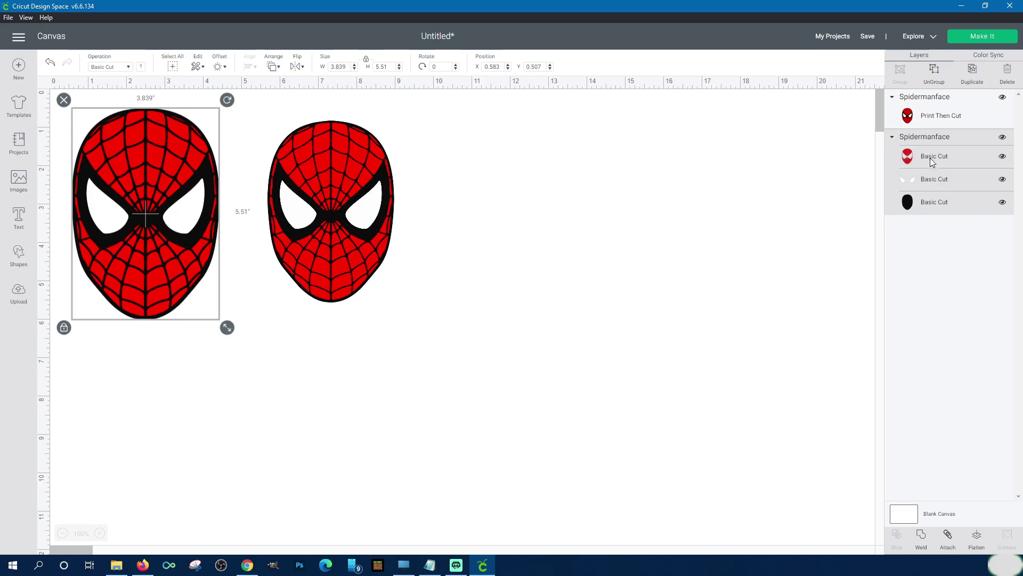
pyautogui.click(340, 187)
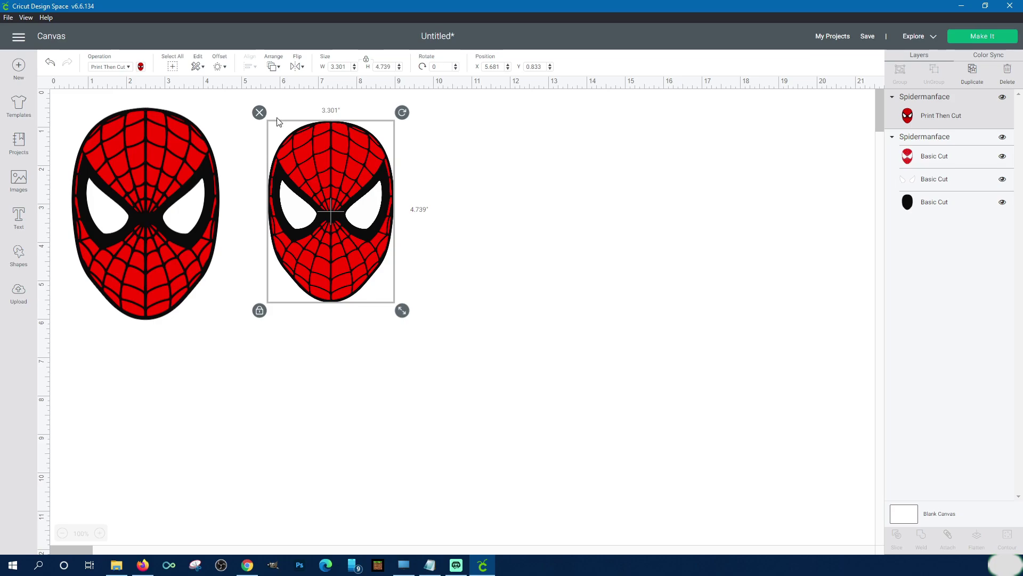
pyautogui.moveTo(290, 173); pyautogui.dragTo(361, 187)
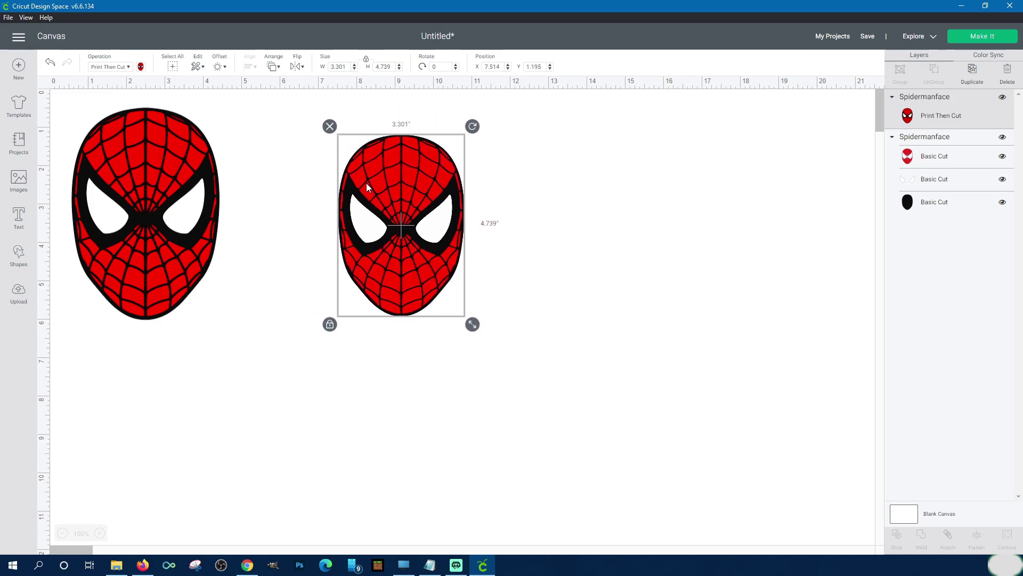
# - Delete both Spiderman faces from the canvas
pyautogui.click(330, 125)
pyautogui.click(136, 138)
pyautogui.click(72, 109)
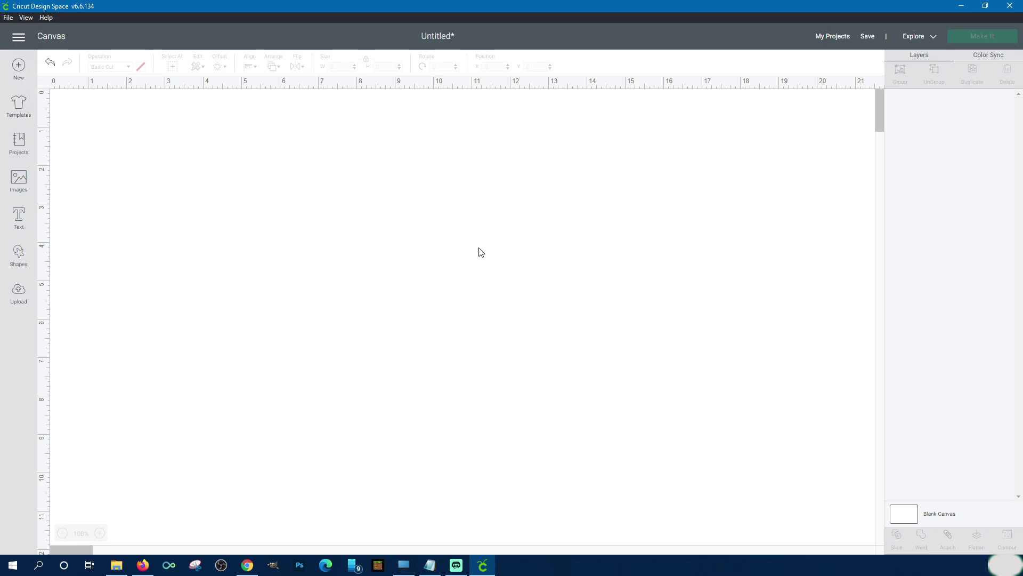
# - Examine the list of compatible file types for image uploads on the Upload page
pyautogui.click(18, 296)
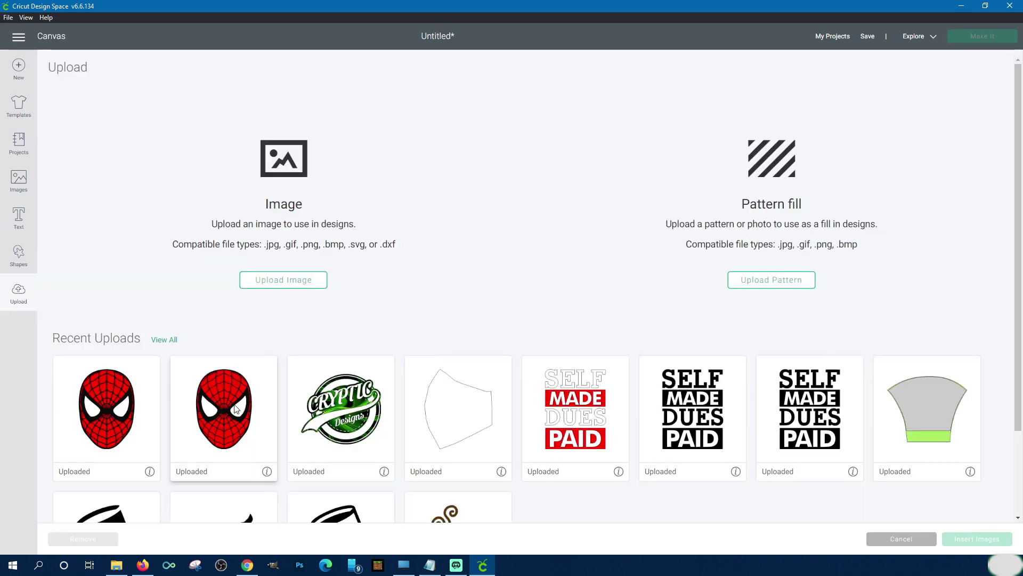
pyautogui.click(230, 421)
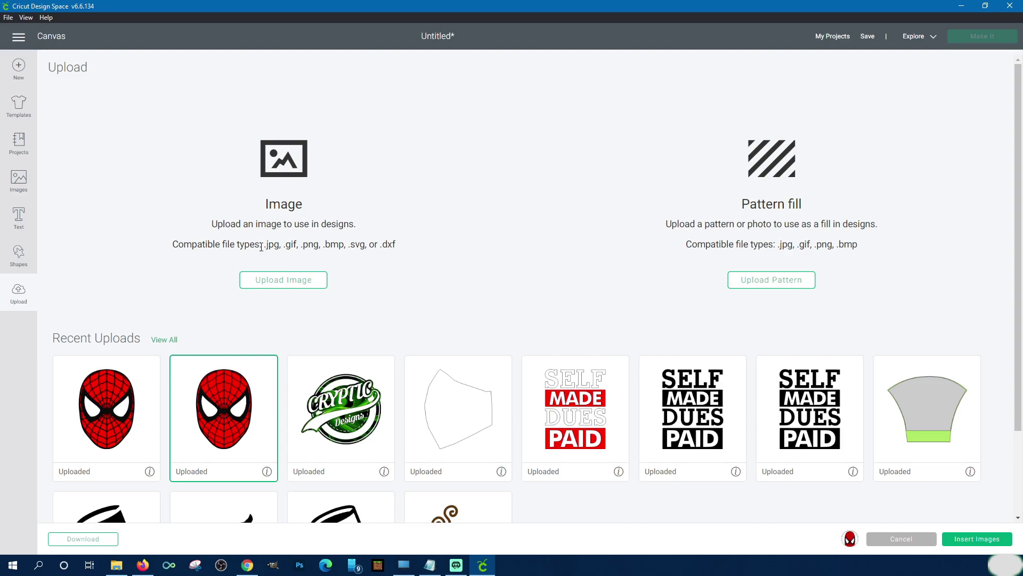
pyautogui.moveTo(264, 246); pyautogui.dragTo(399, 247)
pyautogui.click(283, 247)
pyautogui.moveTo(382, 246)
pyautogui.mouseDown()
pyautogui.moveTo(396, 246)
pyautogui.moveTo(349, 246)
pyautogui.moveTo(388, 246)
pyautogui.mouseUp()
pyautogui.click(378, 246)
pyautogui.click(388, 245)
pyautogui.moveTo(378, 245); pyautogui.dragTo(400, 250)
pyautogui.click(396, 246)
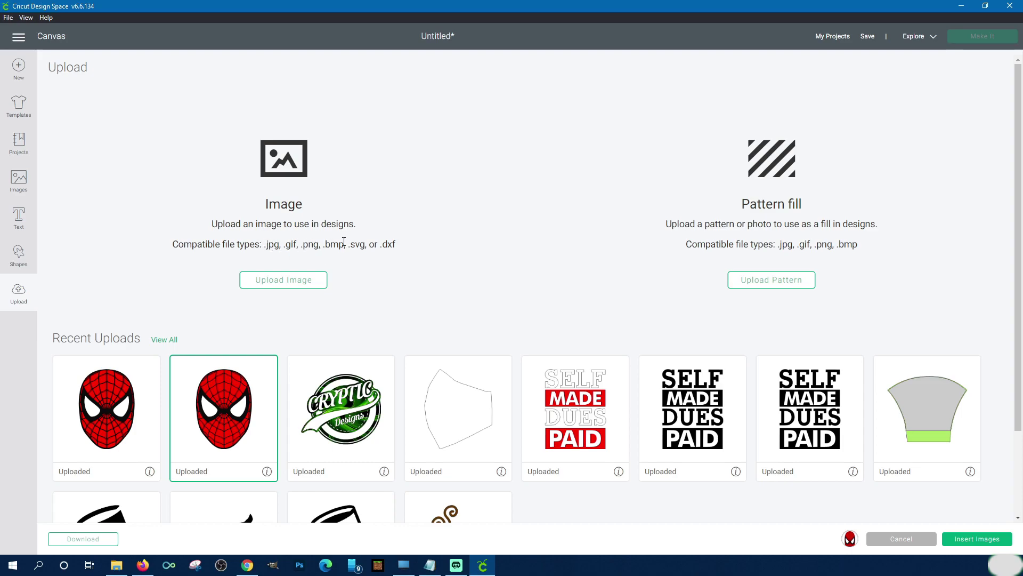
pyautogui.moveTo(366, 245); pyautogui.dragTo(283, 247)
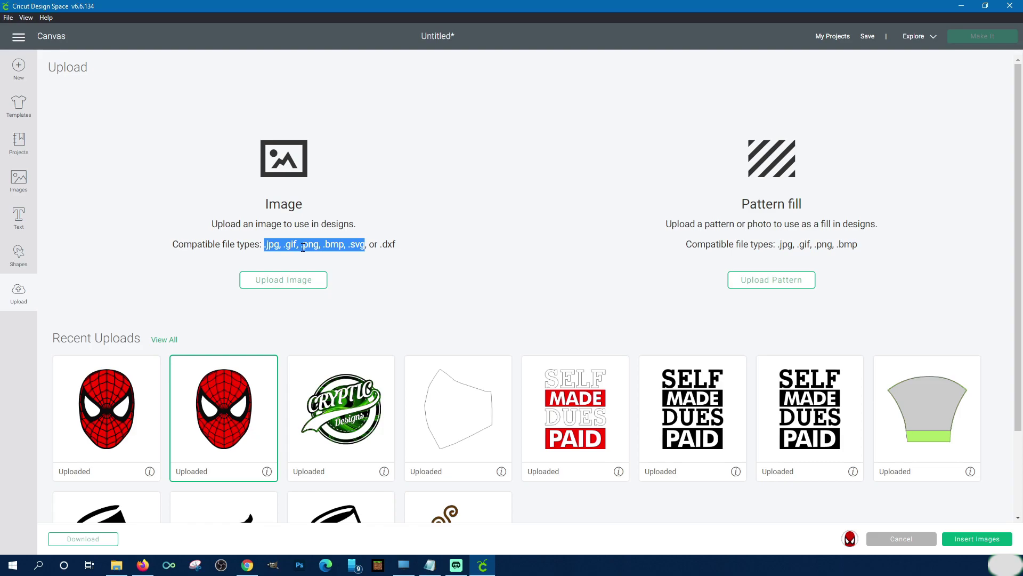
pyautogui.click(303, 247)
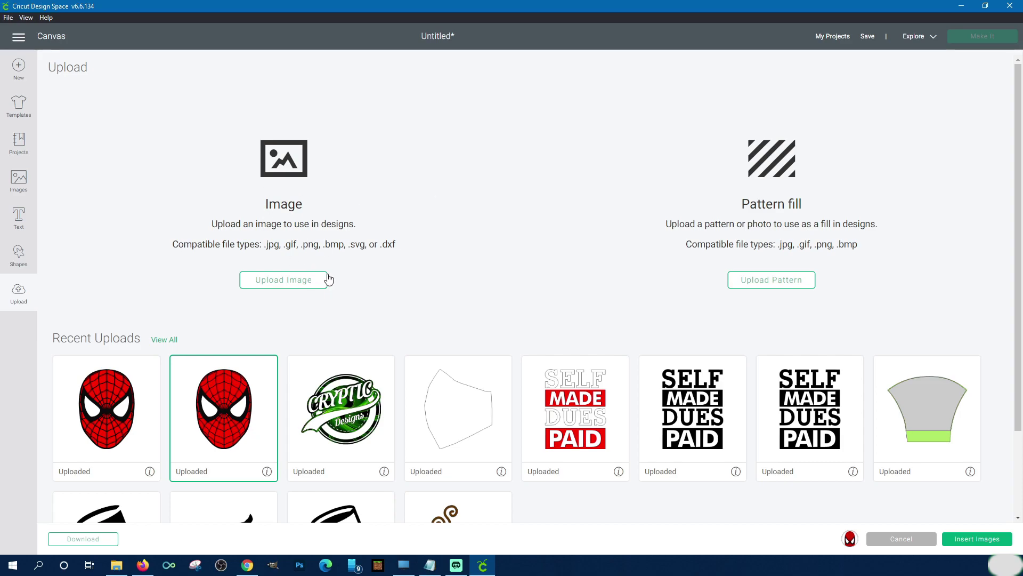
# - Open the PNG version of SpidermanFace from the Pictures > Cricut > SVGs > Spiderman folder as the image to upload
pyautogui.click(298, 283)
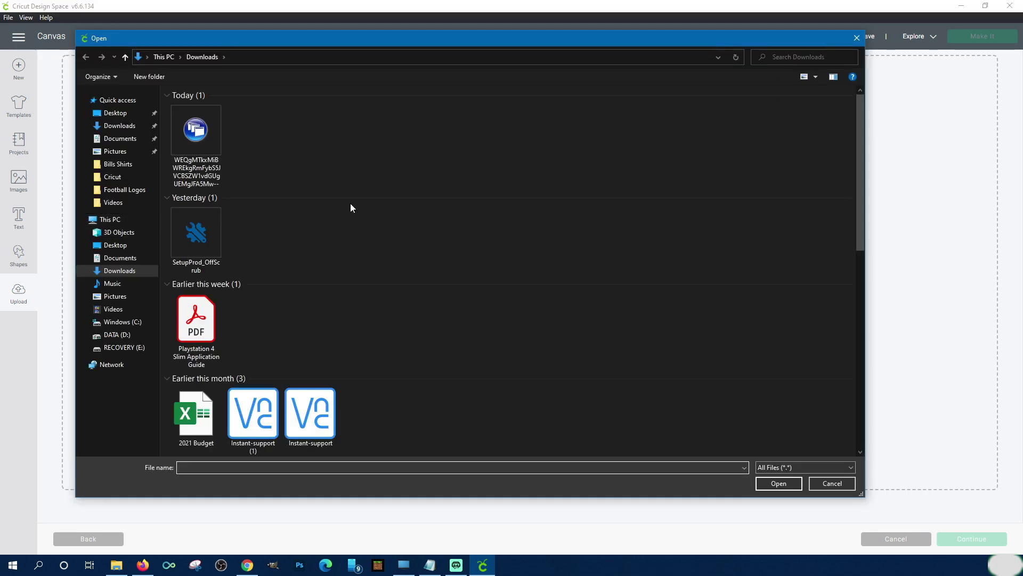
pyautogui.click(113, 297)
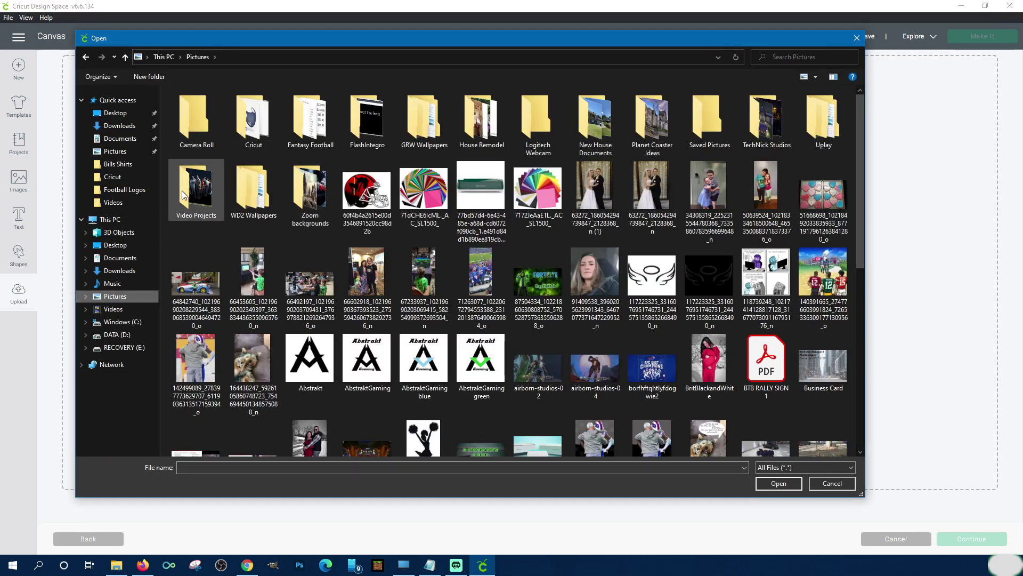
pyautogui.doubleClick(251, 134)
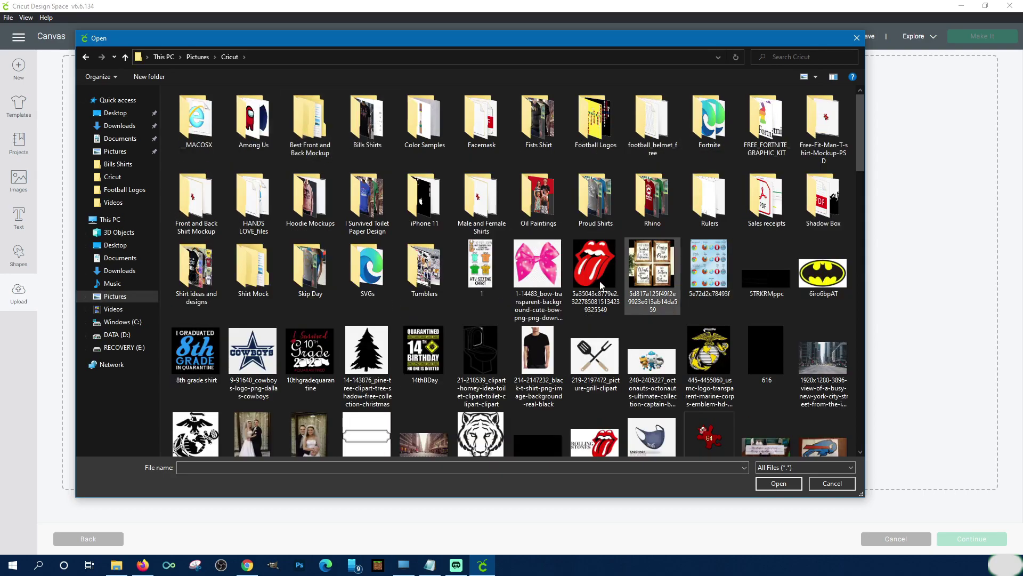
pyautogui.doubleClick(367, 269)
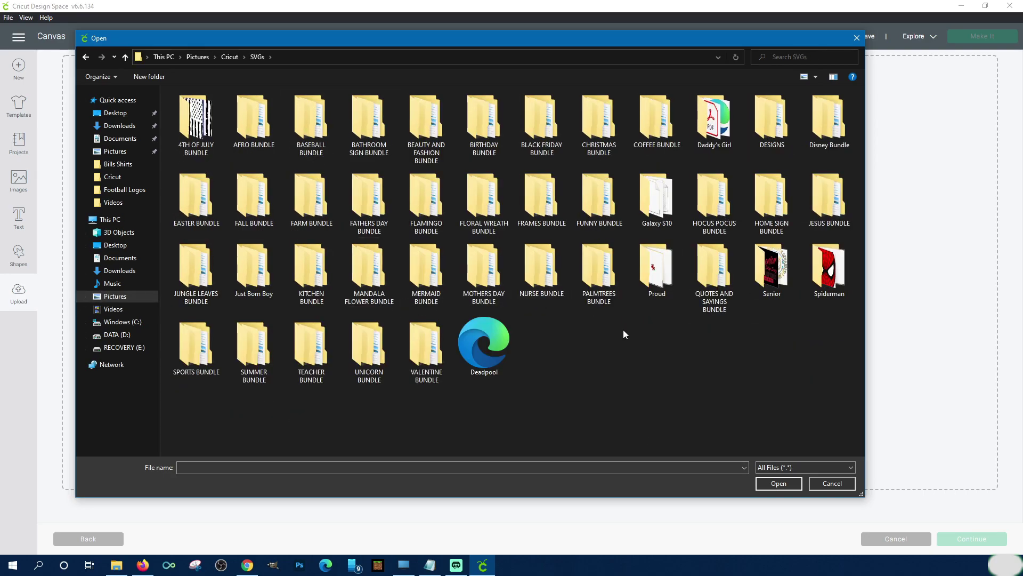
pyautogui.doubleClick(828, 267)
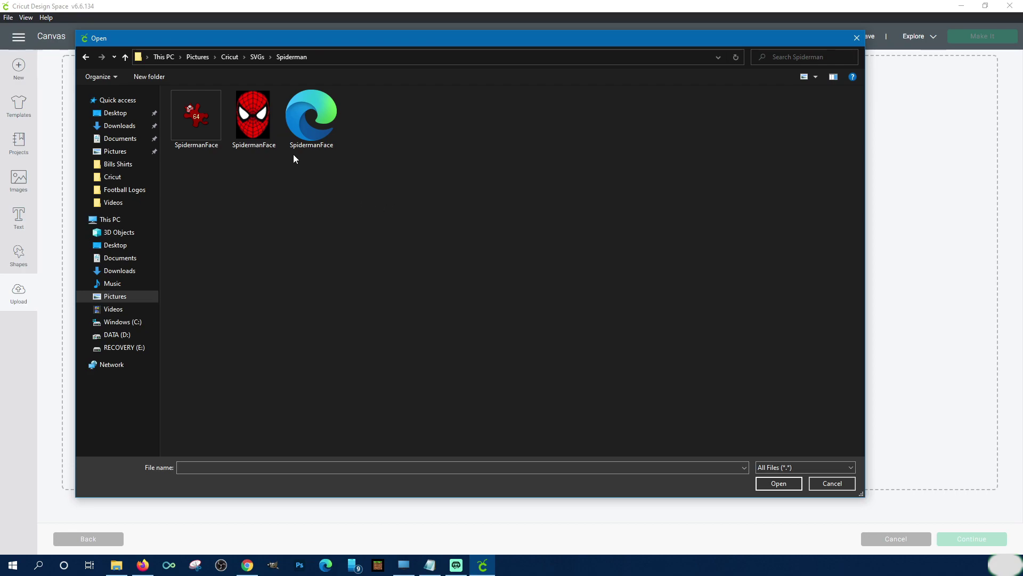
pyautogui.click(244, 121)
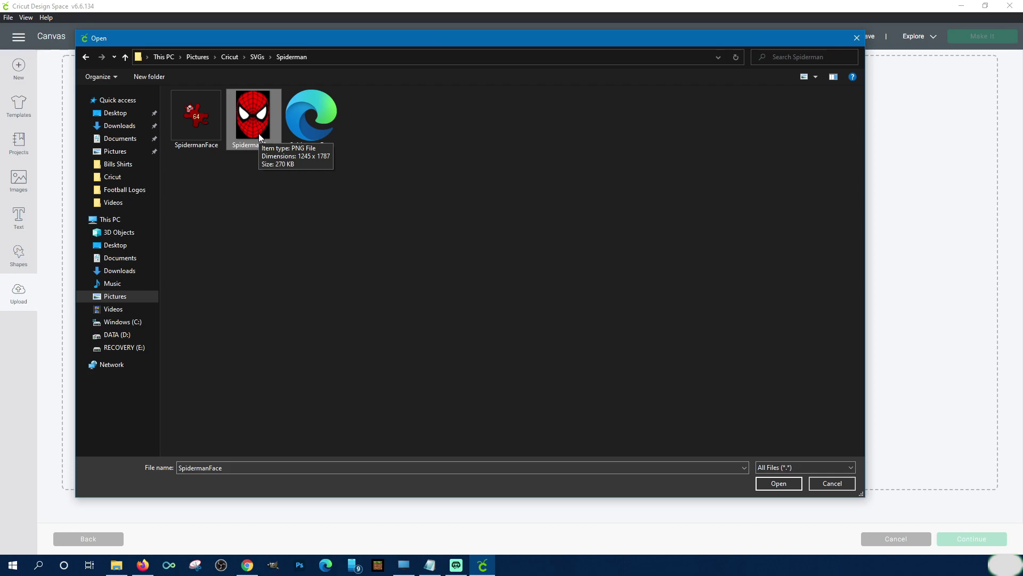
pyautogui.doubleClick(258, 133)
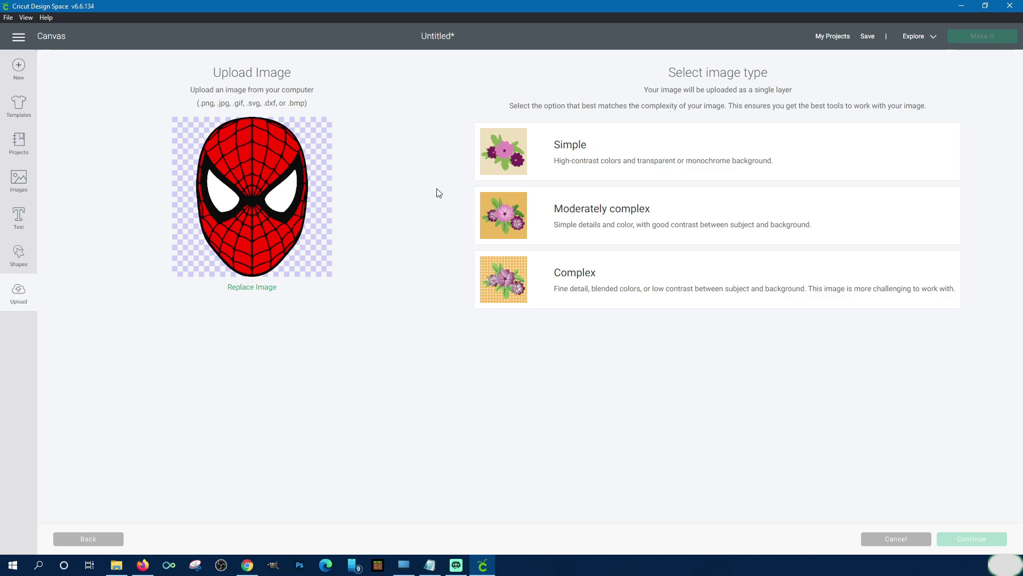
# - Set the image type of the PNG face to Complex and continue to the Select & erase stage
pyautogui.click(506, 287)
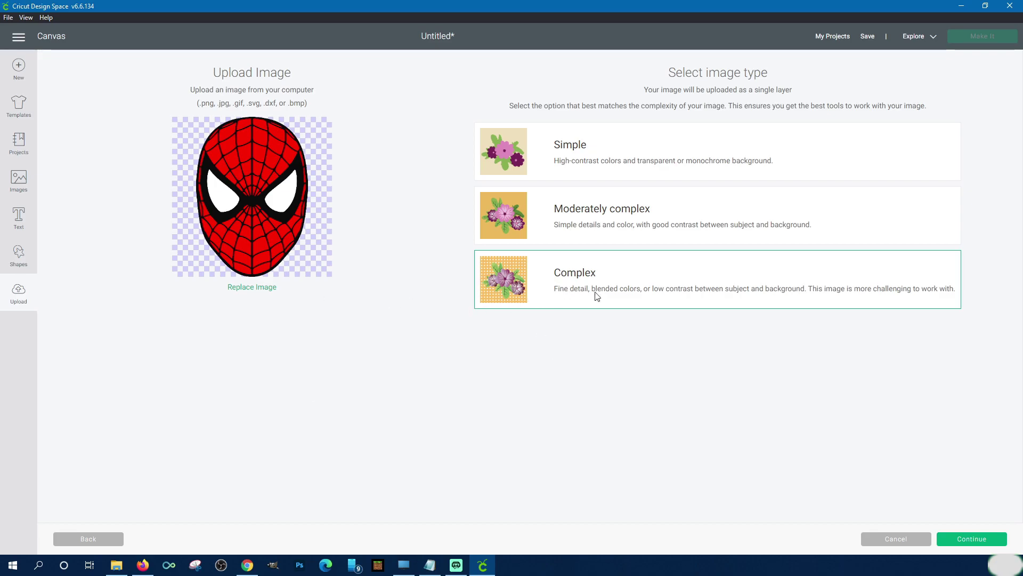
pyautogui.click(967, 547)
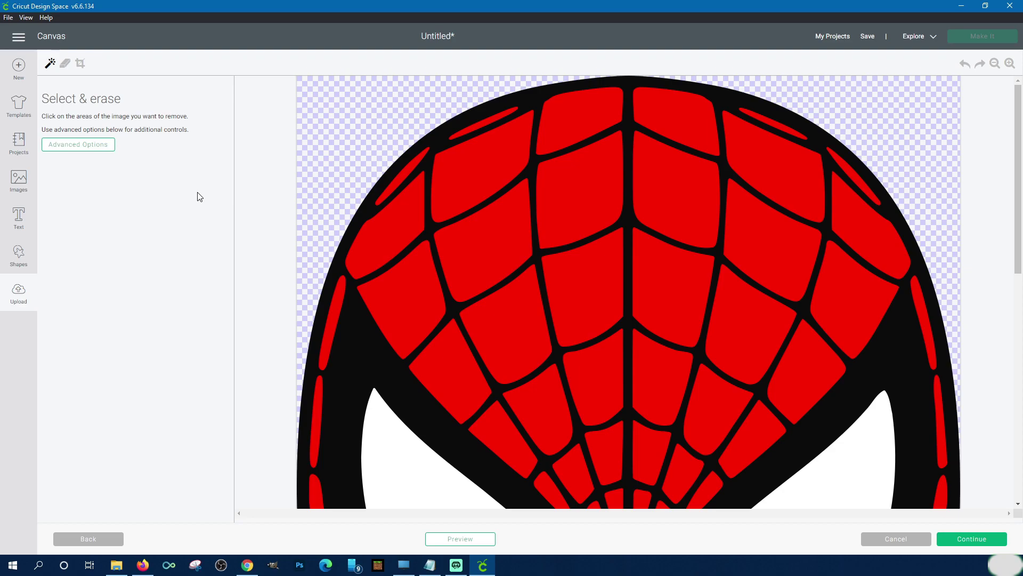
# - Examine the whole Spiderman face and its transparent background at different magnifications
pyautogui.scroll(-5, 610, 251)
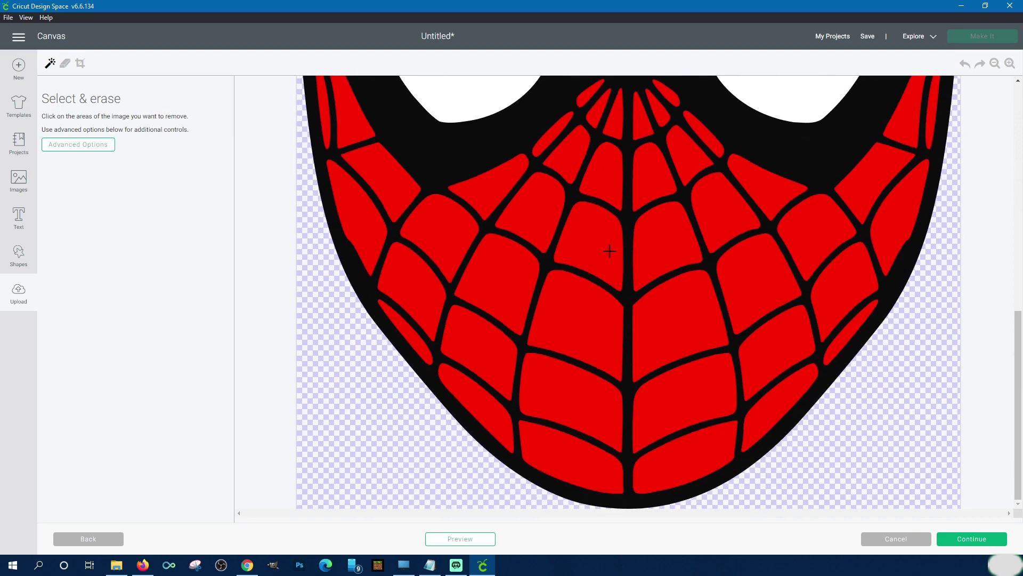
pyautogui.scroll(8, 610, 250)
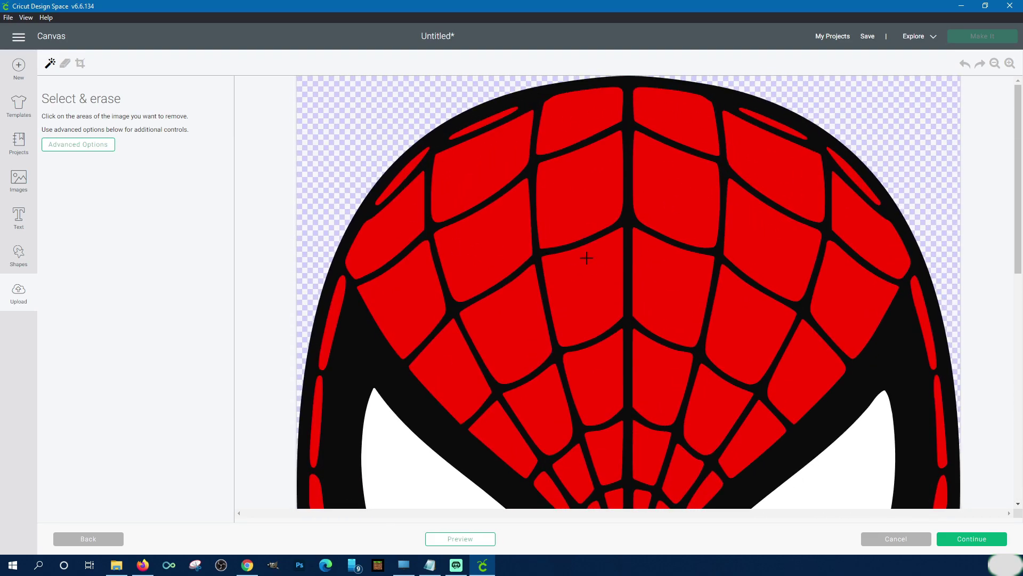
pyautogui.click(994, 63)
pyautogui.click(994, 63)
pyautogui.click(994, 63)
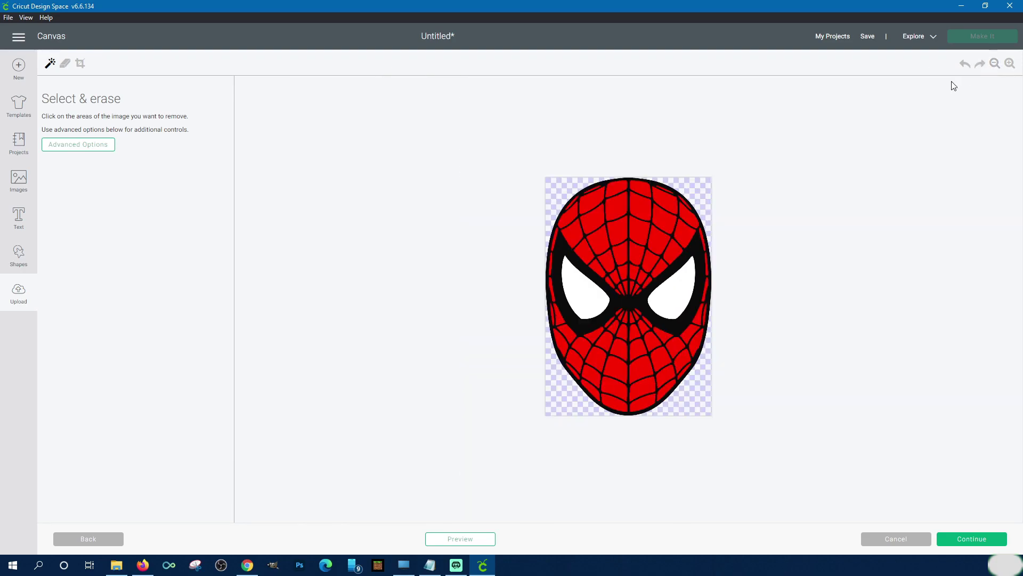
pyautogui.click(1009, 63)
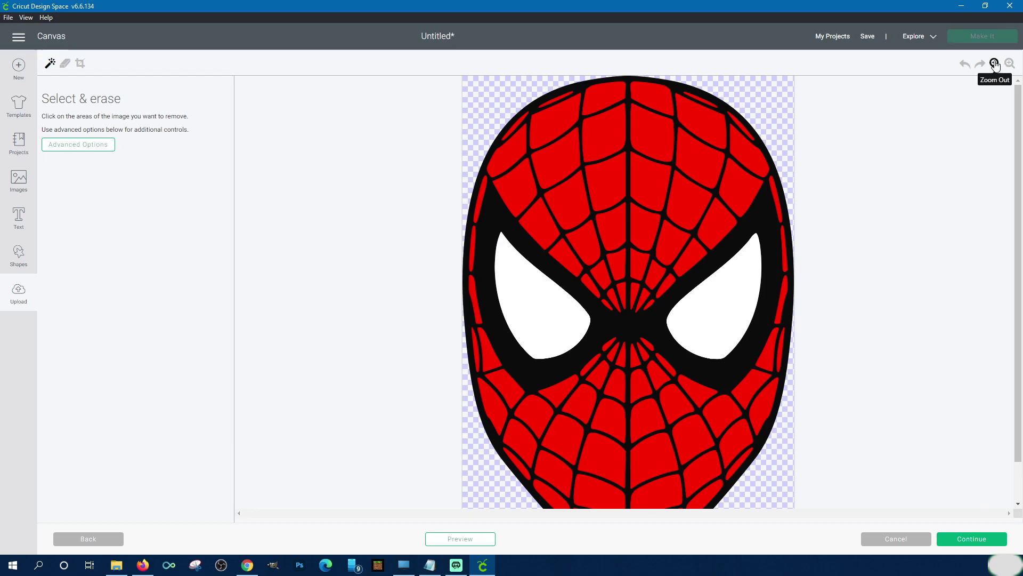
pyautogui.click(995, 64)
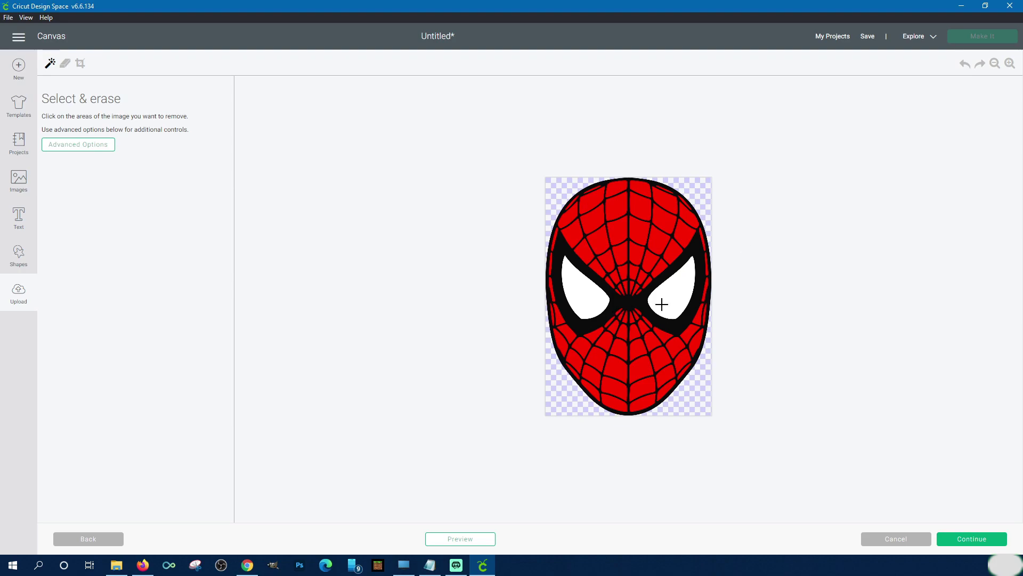
pyautogui.click(1010, 64)
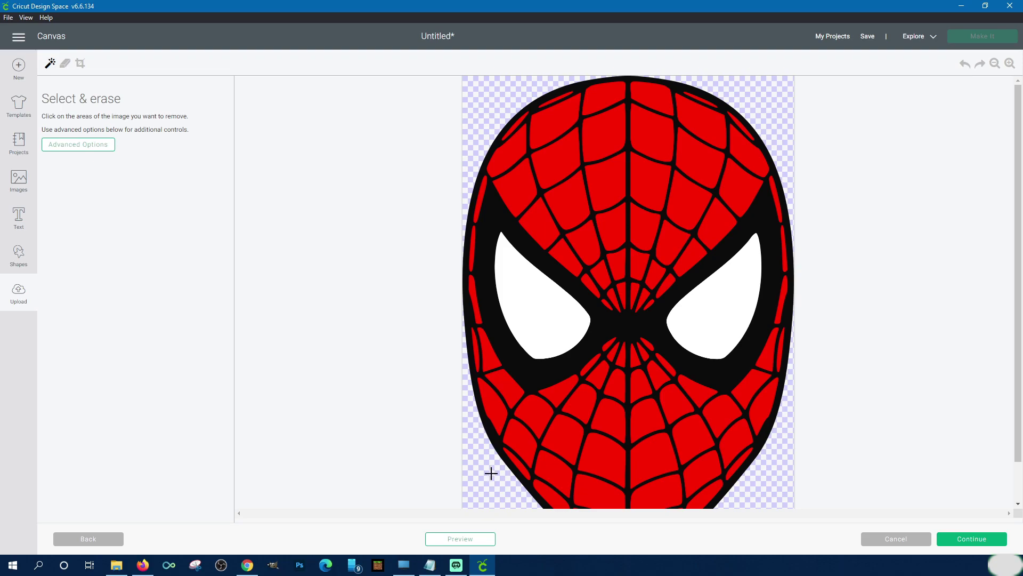
pyautogui.scroll(-1, 486, 466)
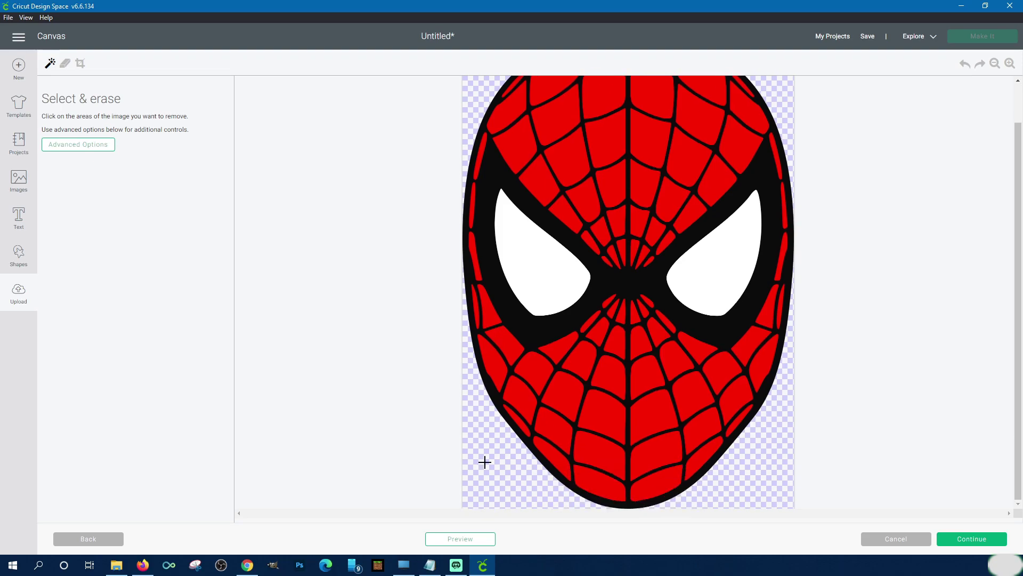
pyautogui.scroll(1, 405, 378)
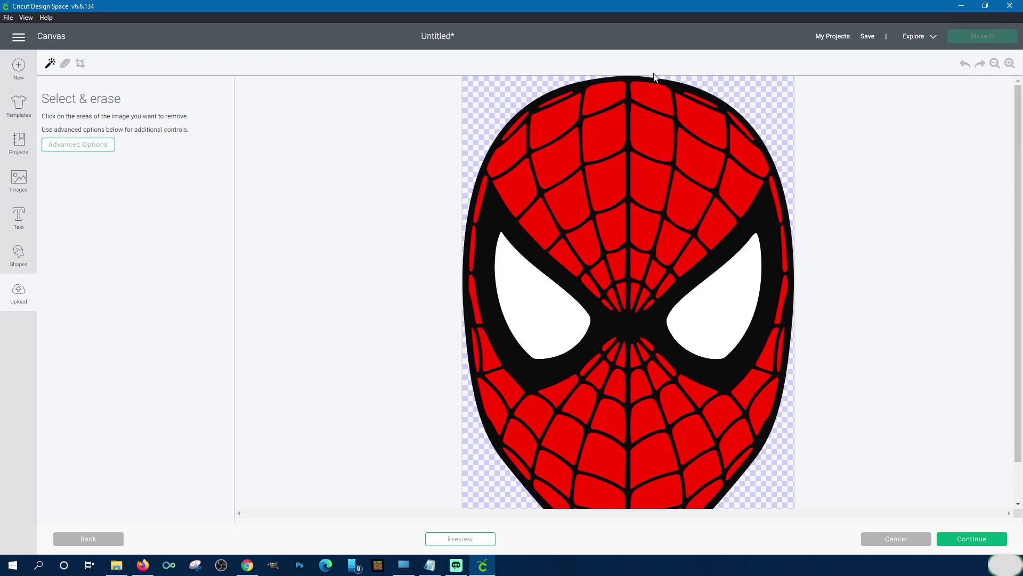
# - Apply Select & erase to the already transparent background and compare the cut-shape preview with the color image
pyautogui.click(488, 96)
pyautogui.click(446, 540)
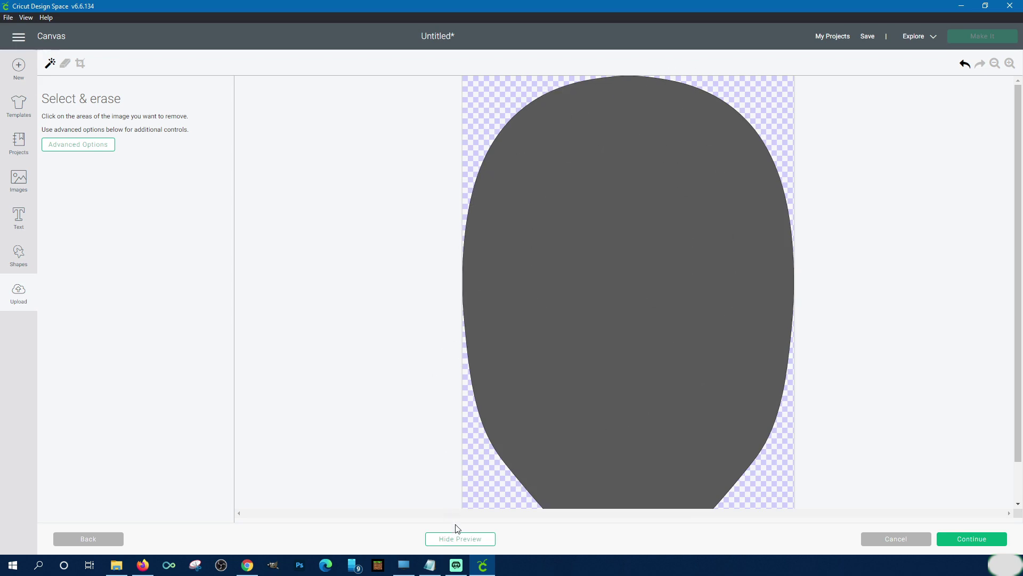
pyautogui.click(460, 541)
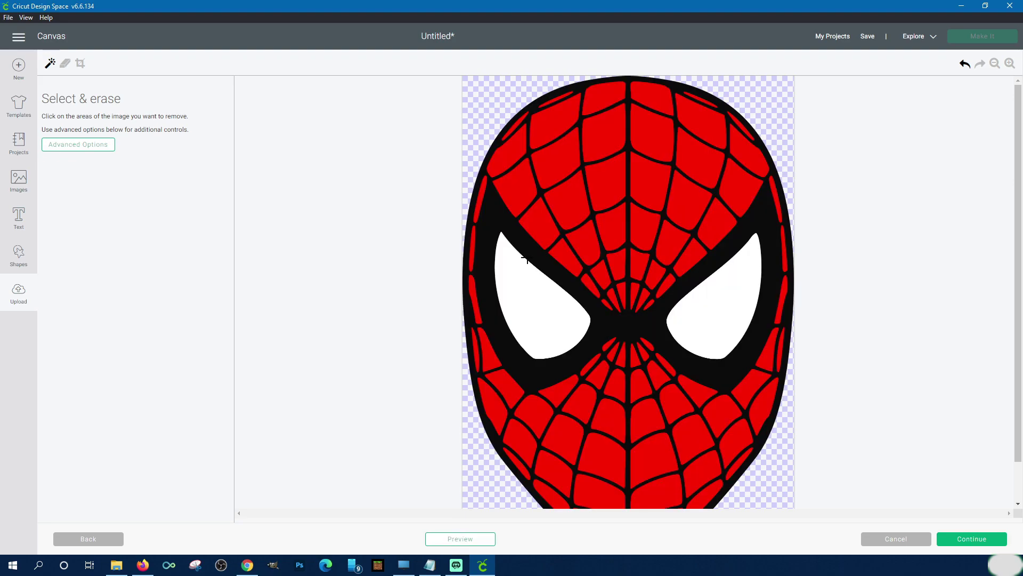
pyautogui.click(468, 539)
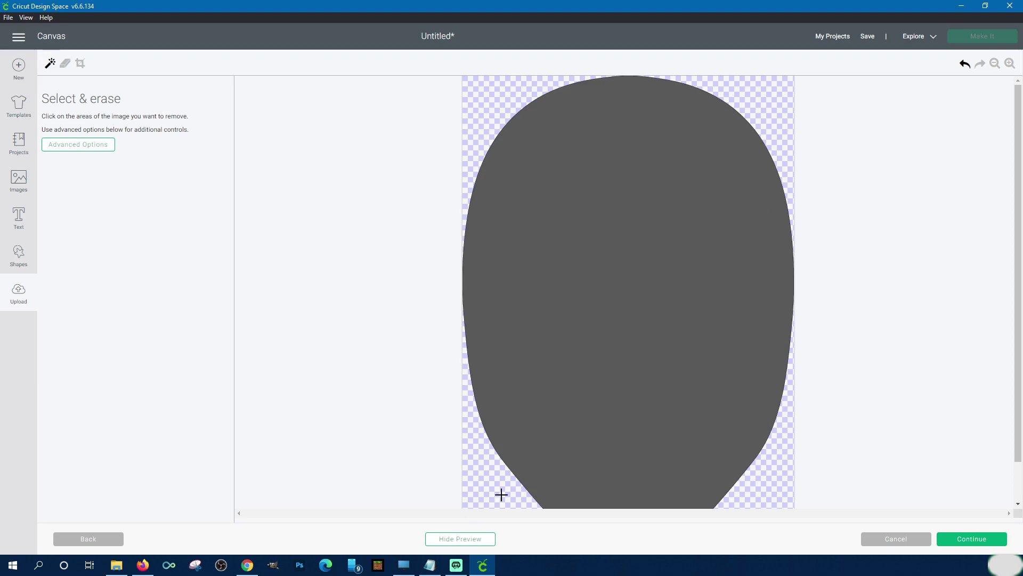
pyautogui.click(465, 539)
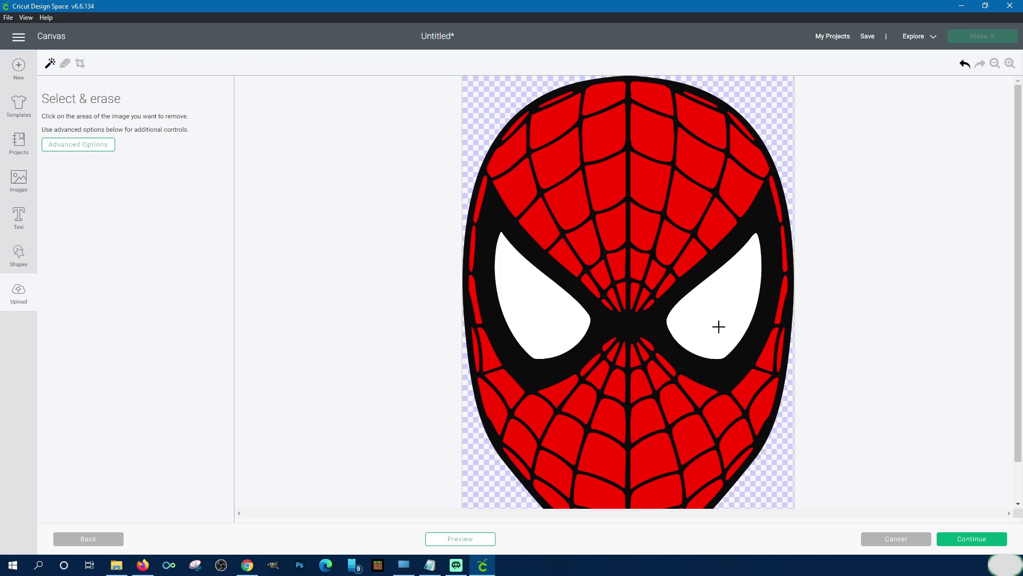
# - Erase both white eyes from the face and check the cut-shape preview
pyautogui.click(551, 315)
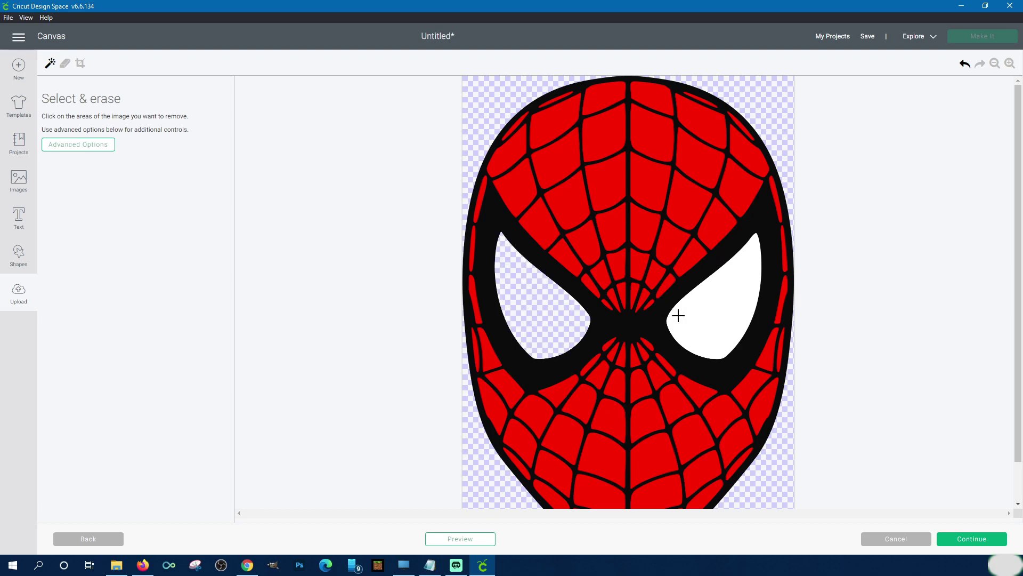
pyautogui.click(705, 313)
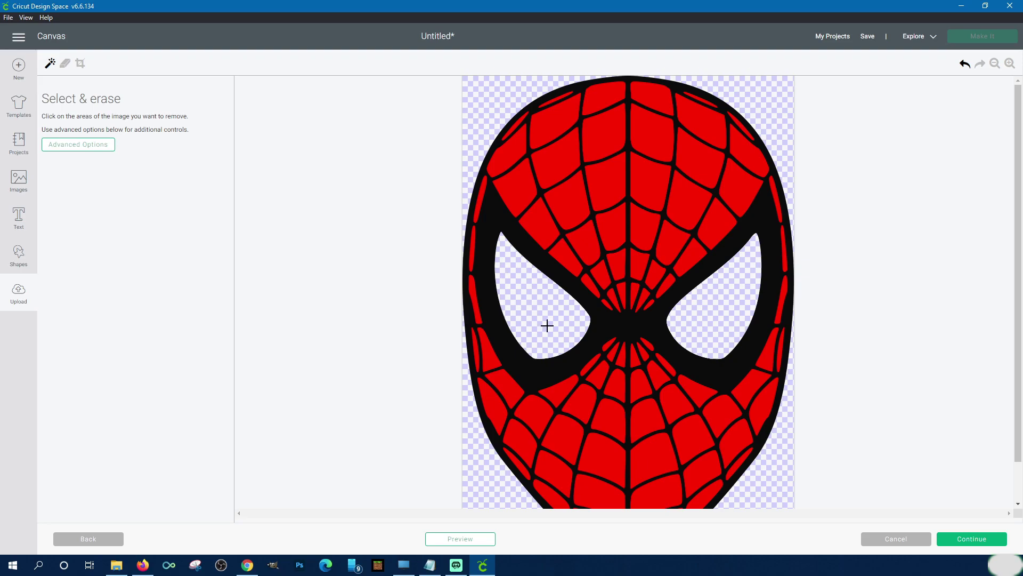
pyautogui.click(469, 540)
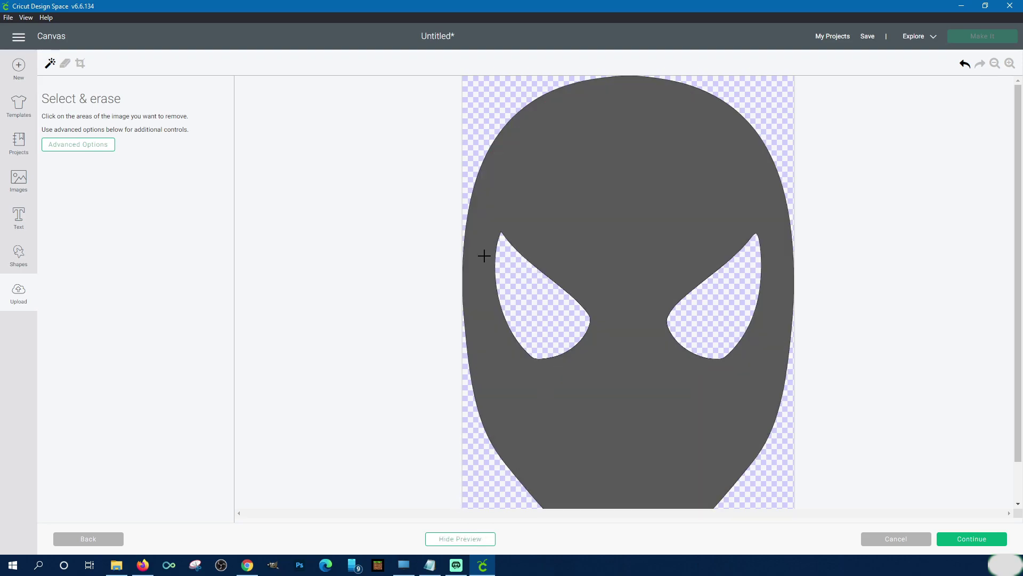
pyautogui.click(479, 541)
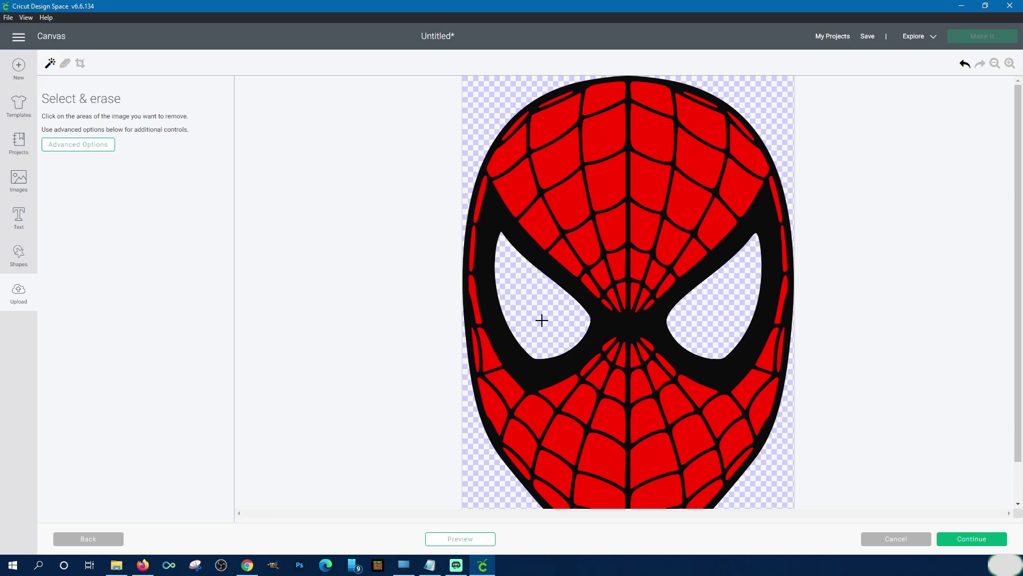
# - Undo the erasing of both white eyes
pyautogui.click(962, 67)
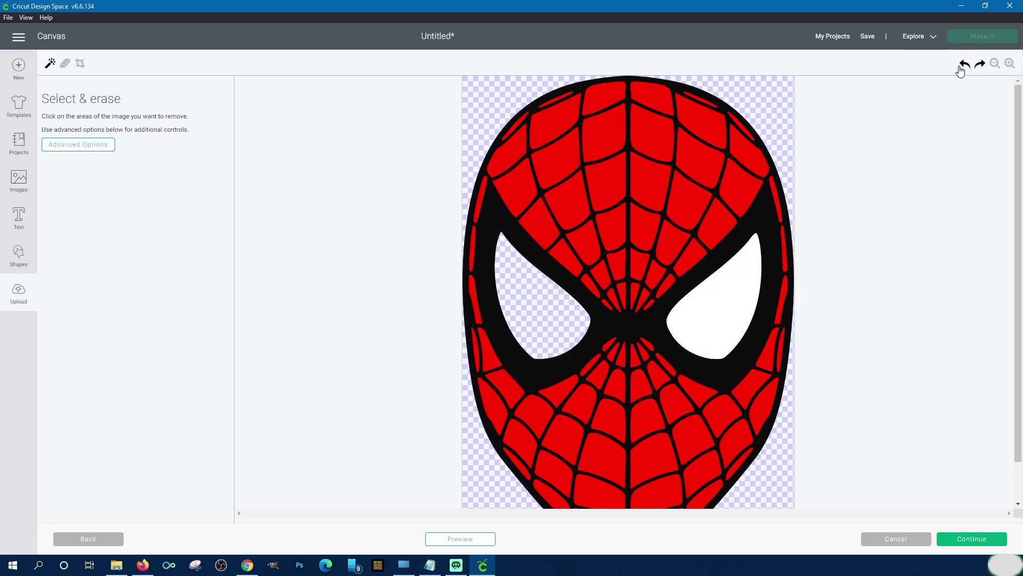
pyautogui.click(961, 67)
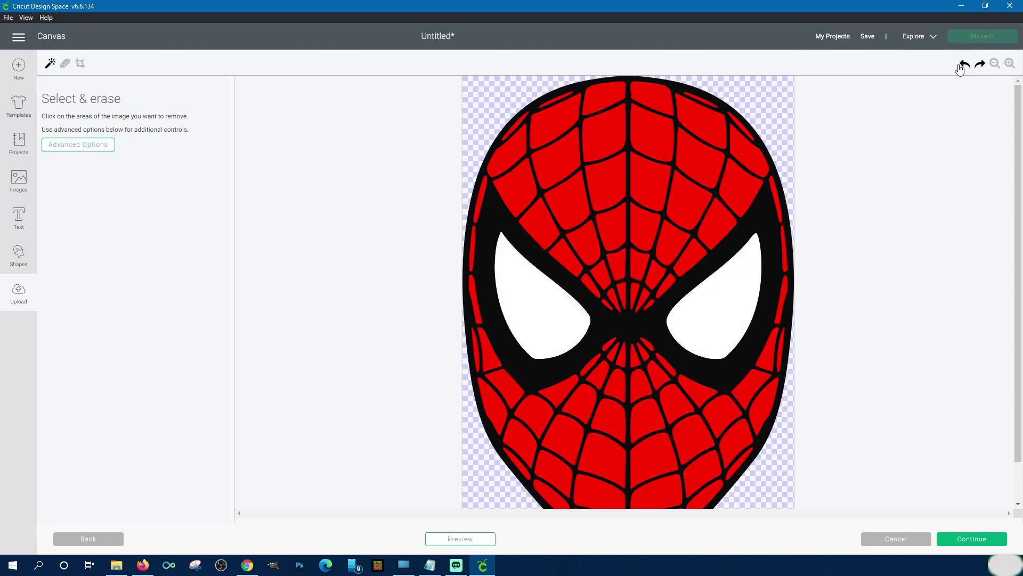
# - Erase nine red web panels across the forehead of the face, four in each of two rows plus one beside them
pyautogui.click(563, 151)
pyautogui.click(598, 140)
pyautogui.click(651, 133)
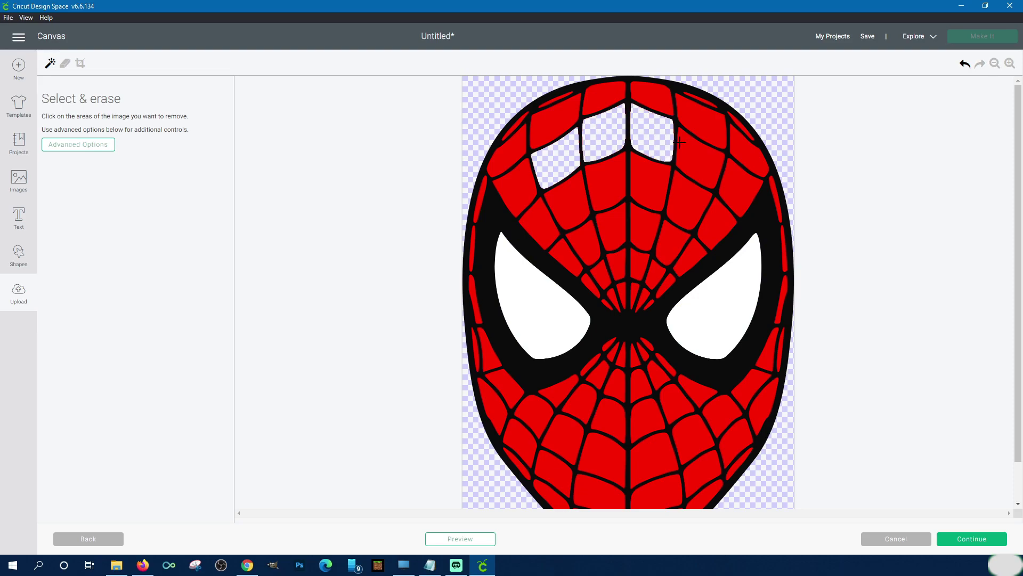
pyautogui.click(696, 148)
pyautogui.click(693, 201)
pyautogui.click(638, 190)
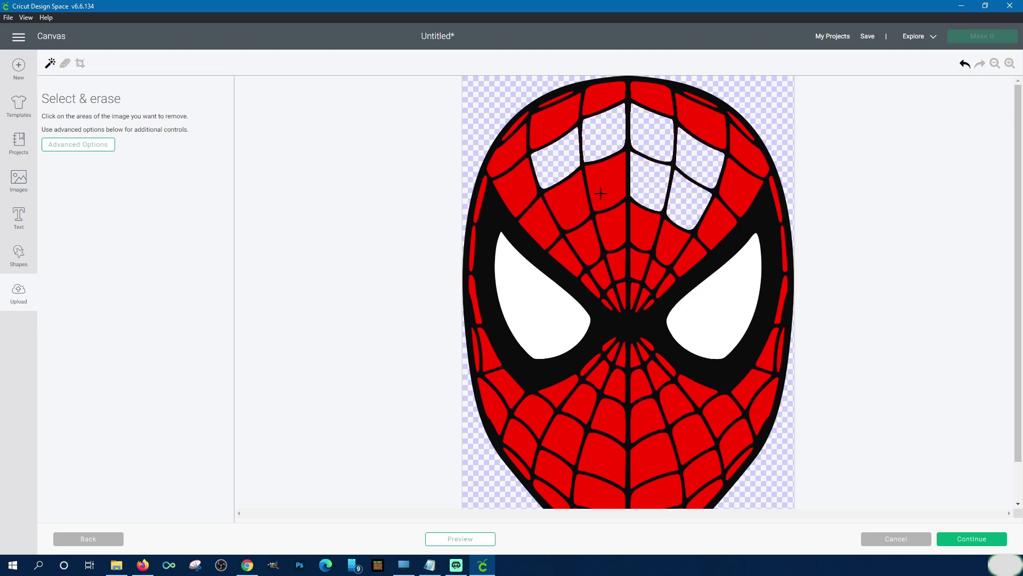
pyautogui.click(601, 193)
pyautogui.click(577, 204)
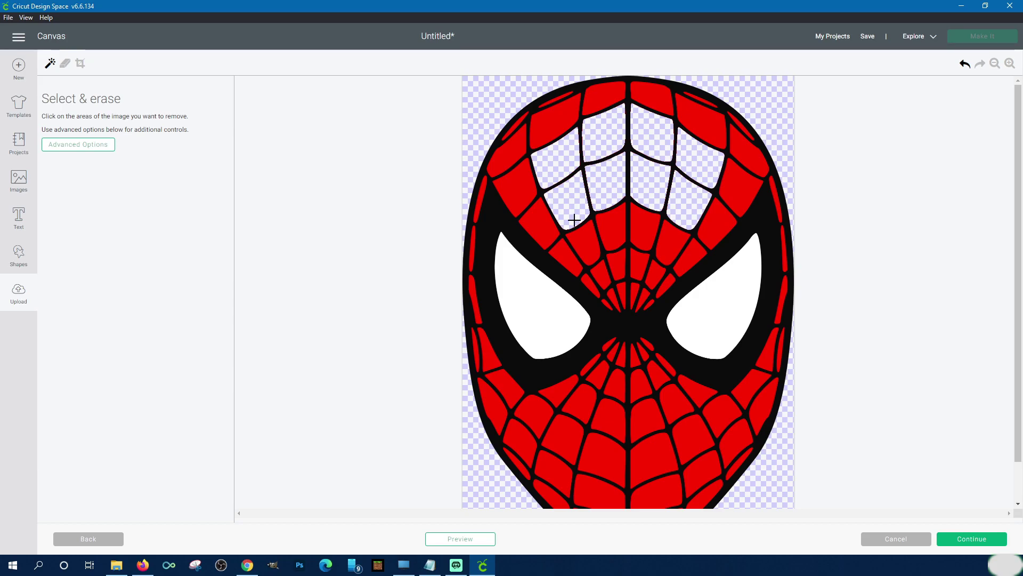
pyautogui.click(517, 187)
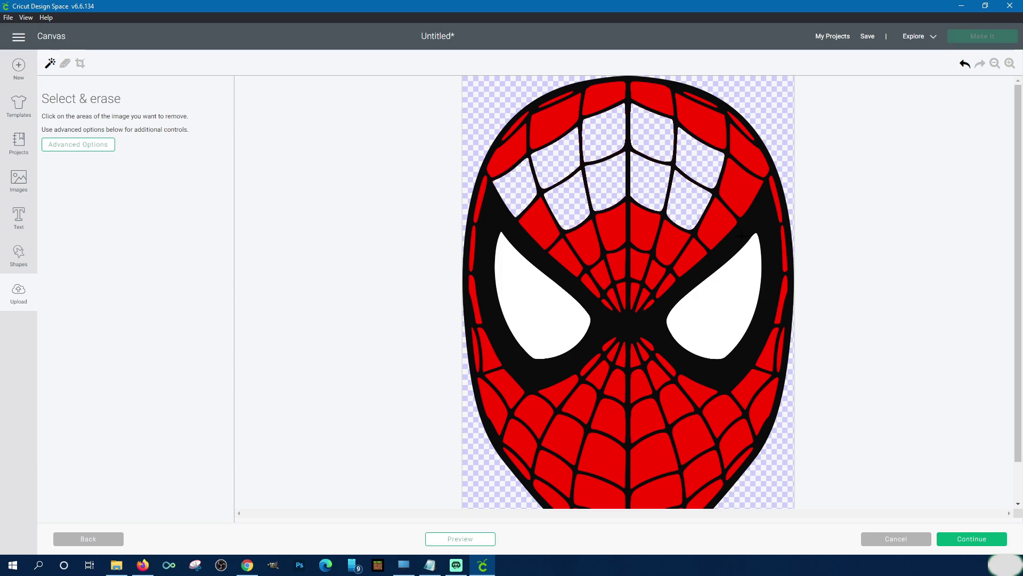
# - Undo all the erasures of the red forehead panels
pyautogui.click(964, 64)
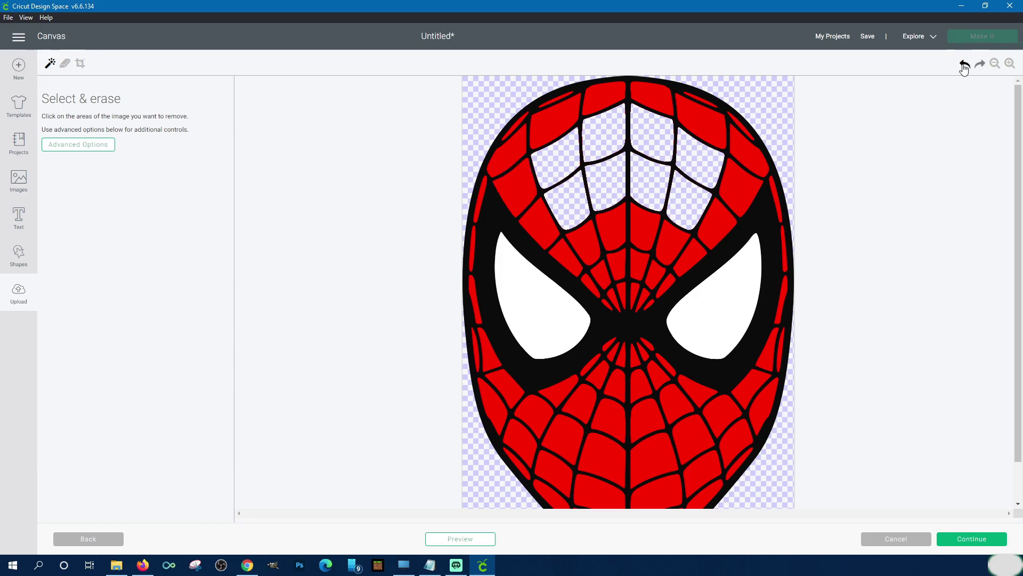
pyautogui.click(965, 63)
pyautogui.click(964, 64)
pyautogui.click(964, 64)
pyautogui.click(965, 64)
pyautogui.click(965, 64)
pyautogui.click(964, 64)
pyautogui.click(965, 64)
pyautogui.click(964, 64)
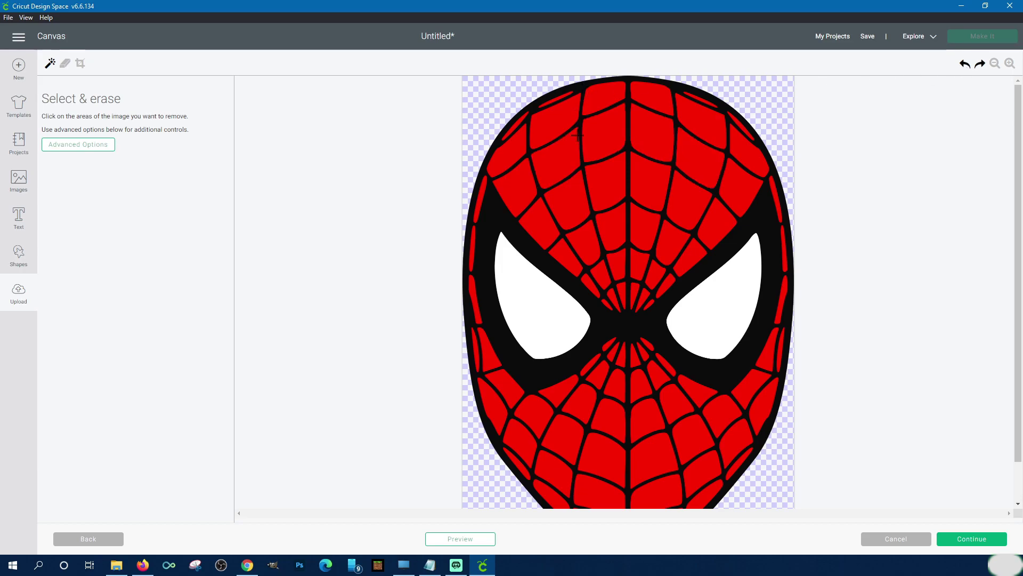
# - Try erasing the connected black outline and web lines of the face, and undo that erasure
pyautogui.click(577, 85)
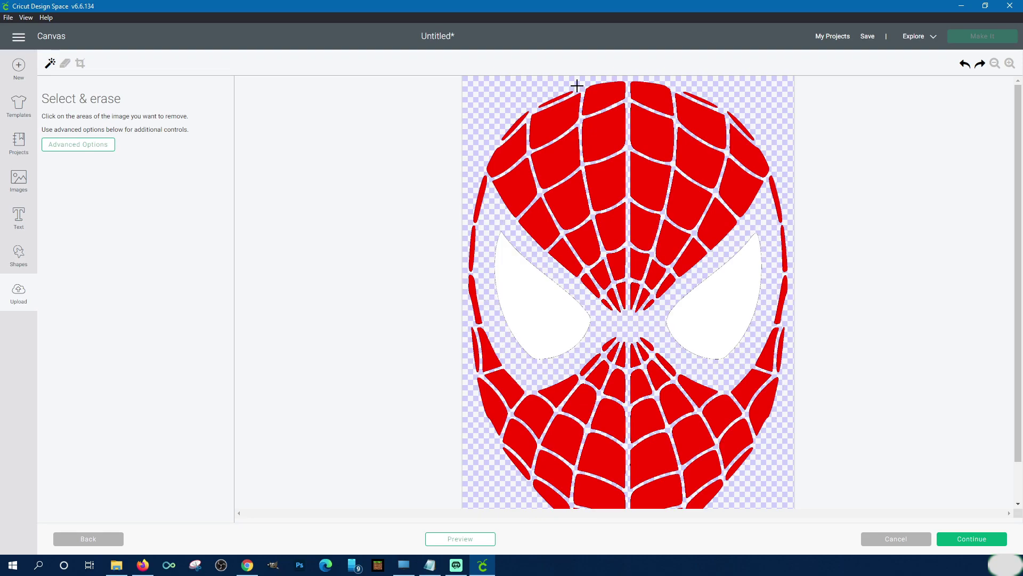
pyautogui.click(964, 64)
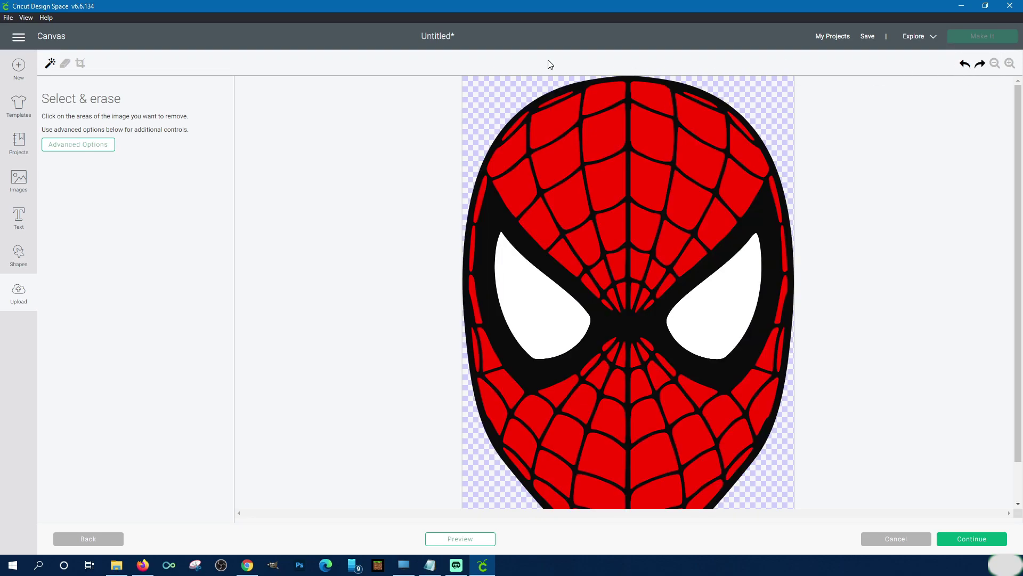
# - Show the advanced erase options and reduce the image's colors to 2
pyautogui.click(94, 148)
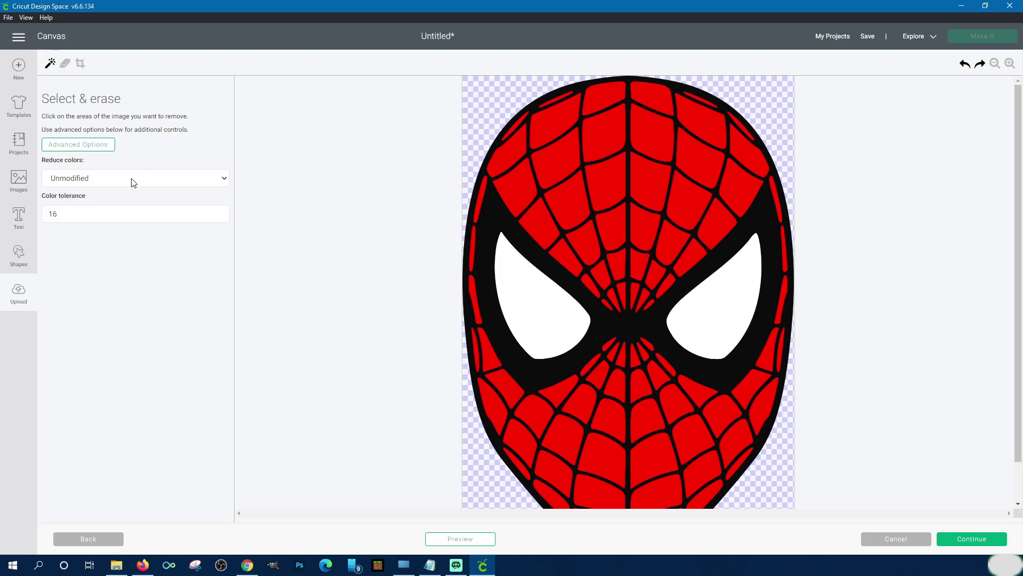
pyautogui.click(133, 182)
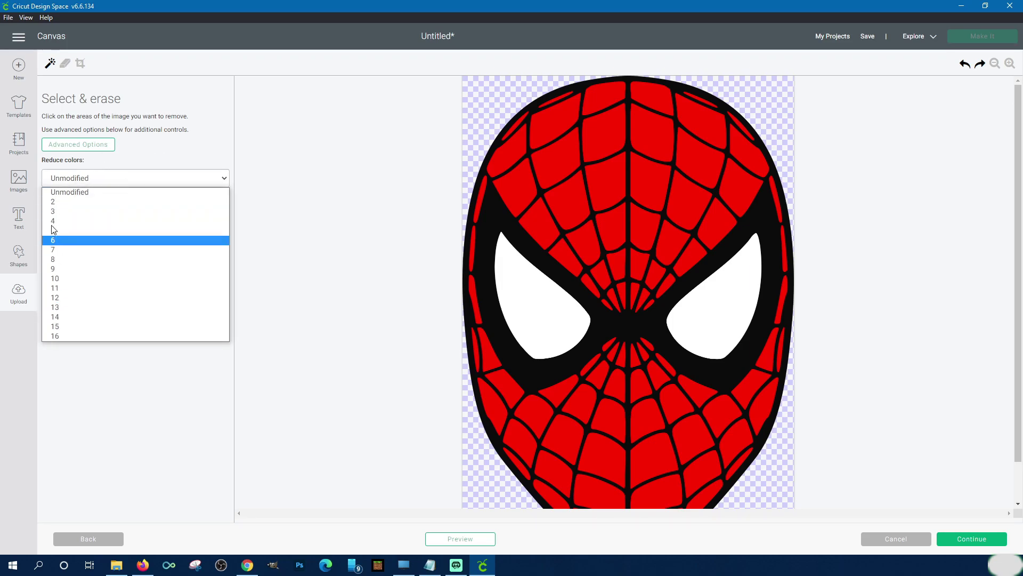
pyautogui.click(52, 202)
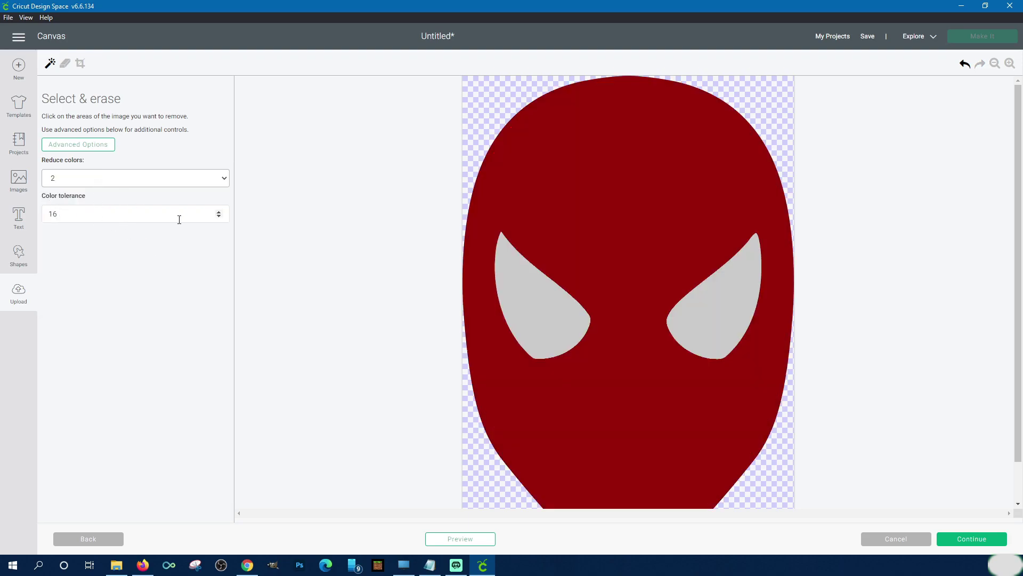
# - Set Reduce colors back to Unmodified
pyautogui.click(165, 181)
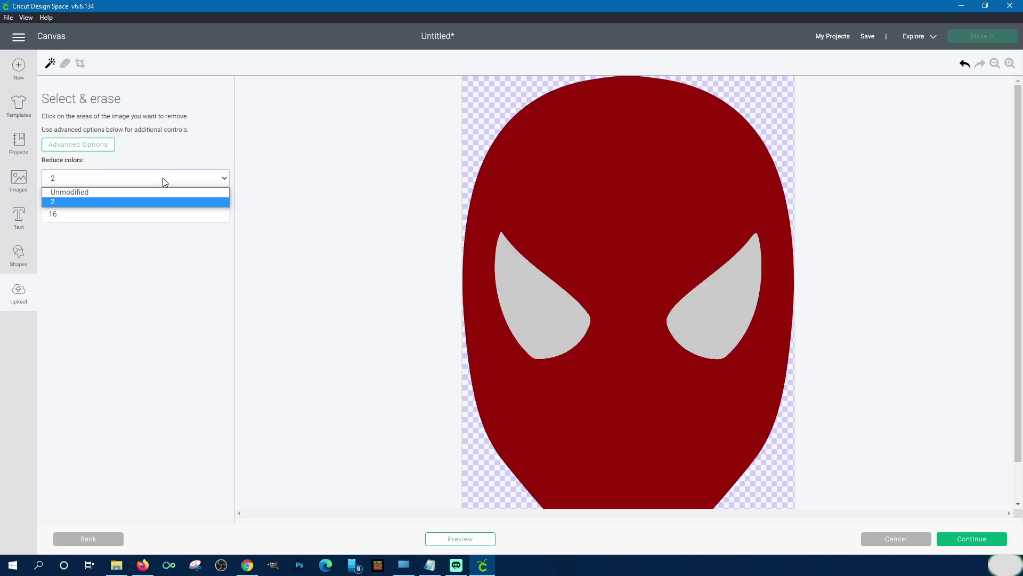
pyautogui.press('Escape')
pyautogui.click(113, 178)
pyautogui.click(74, 195)
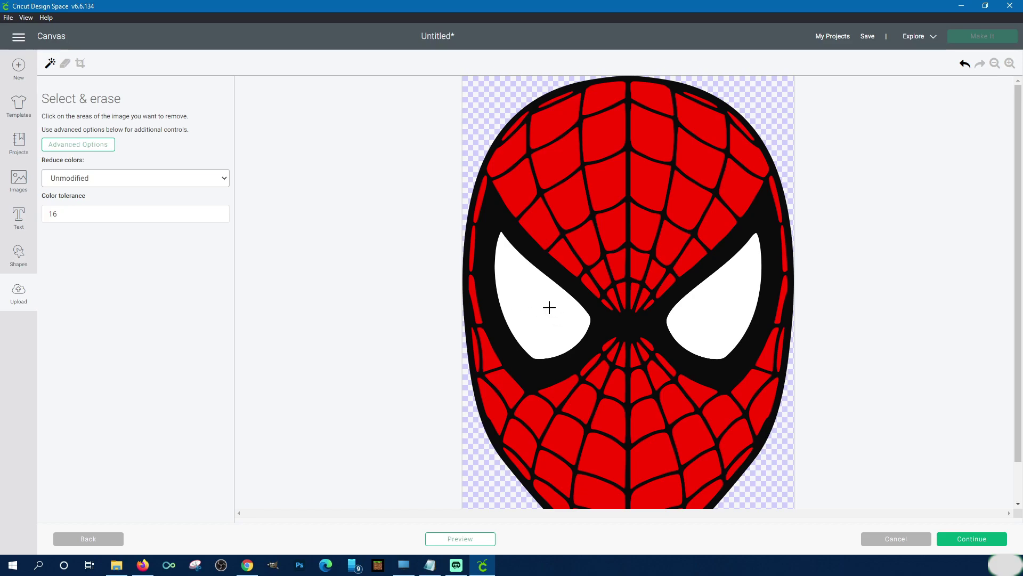
# - Preview the cut shape of the intact face, return to the color image and erase the left white eye
pyautogui.click(480, 540)
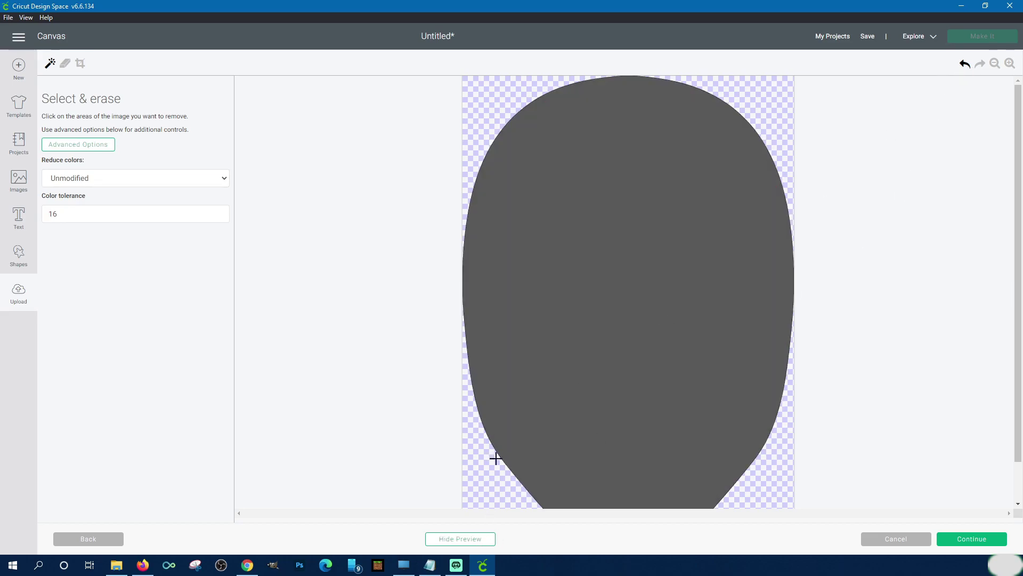
pyautogui.click(472, 544)
pyautogui.click(552, 325)
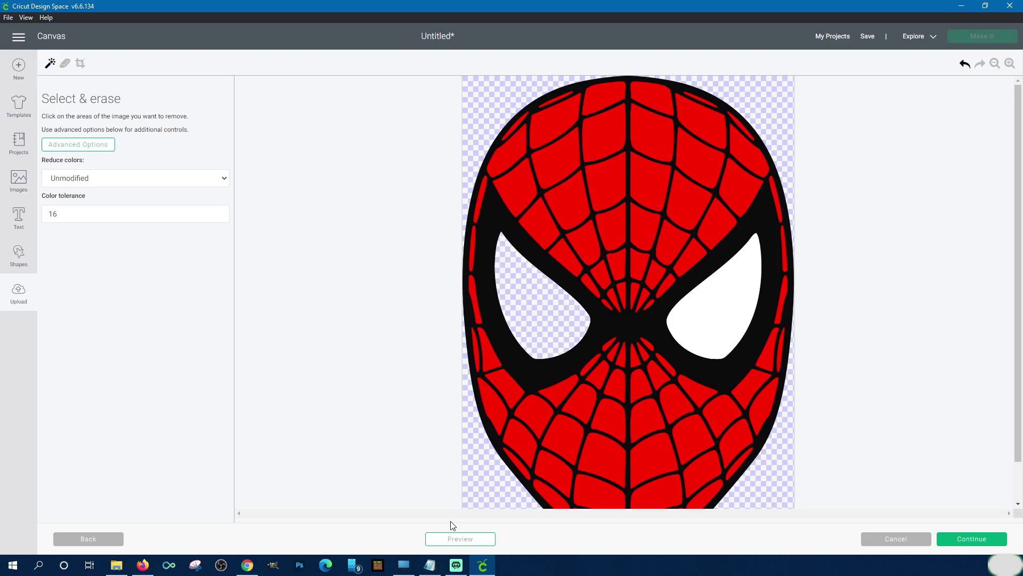
# - Preview the cut shape of the face with its left eye erased, and return to the color image
pyautogui.click(455, 538)
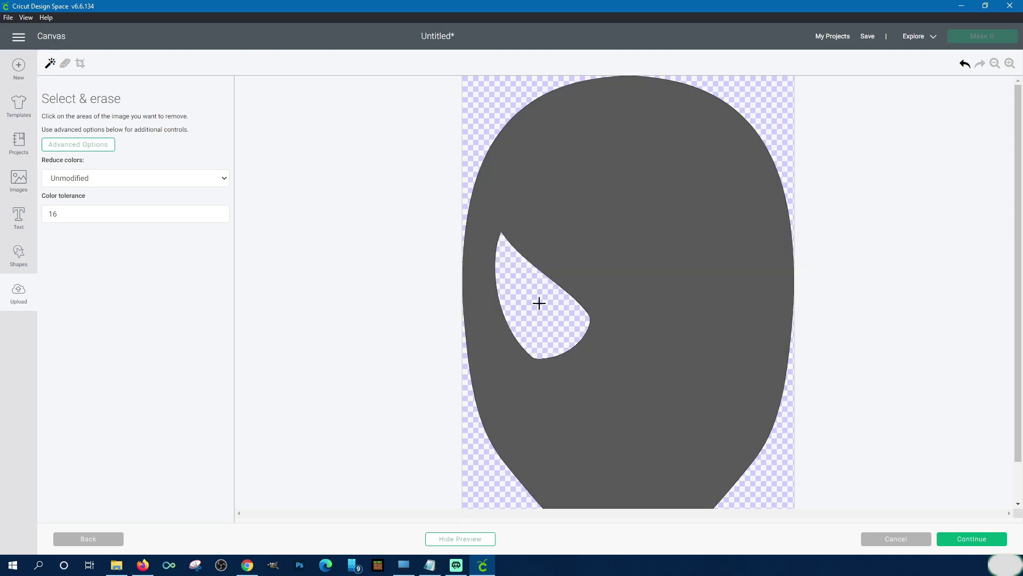
pyautogui.click(474, 539)
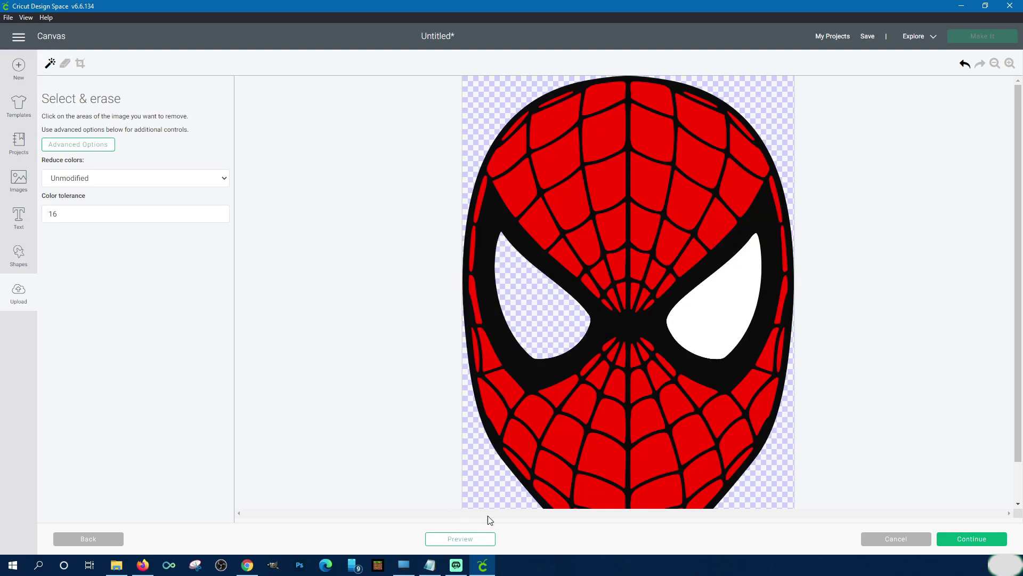
# - Reduce the image's colors to 2 and set Reduce colors back to Unmodified
pyautogui.click(92, 180)
pyautogui.click(71, 204)
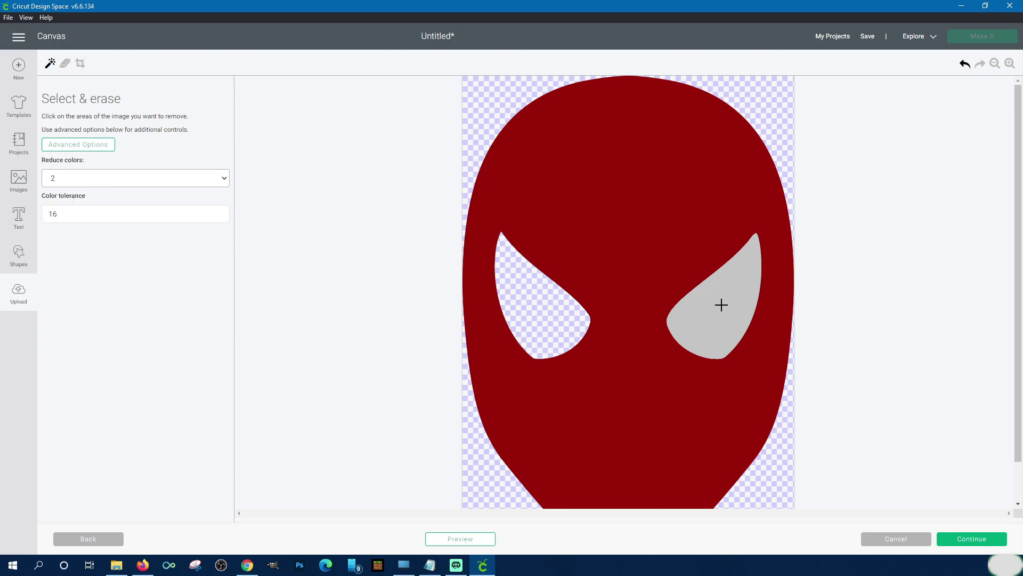
pyautogui.click(220, 185)
pyautogui.click(100, 192)
pyautogui.click(162, 219)
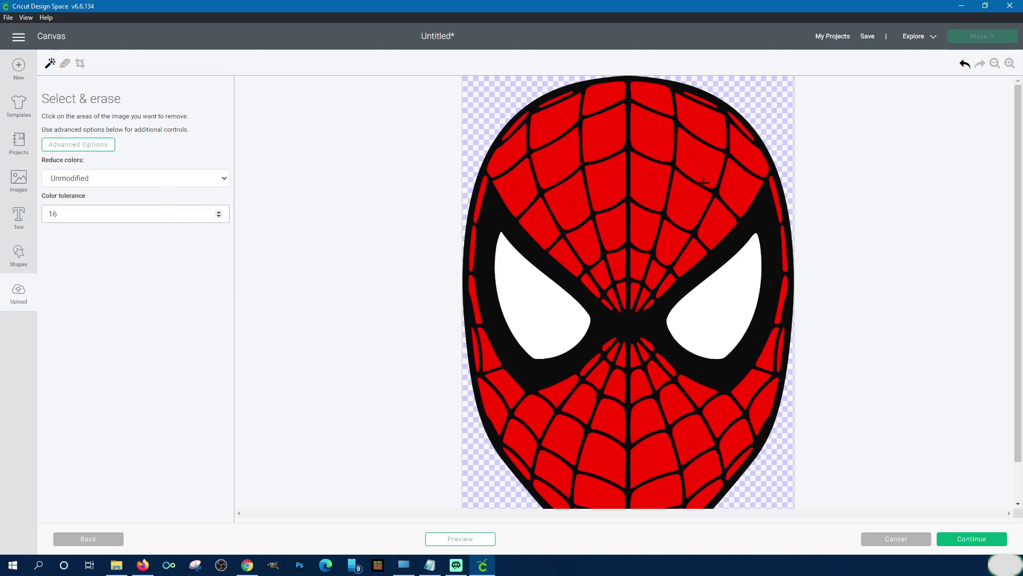
pyautogui.click(138, 164)
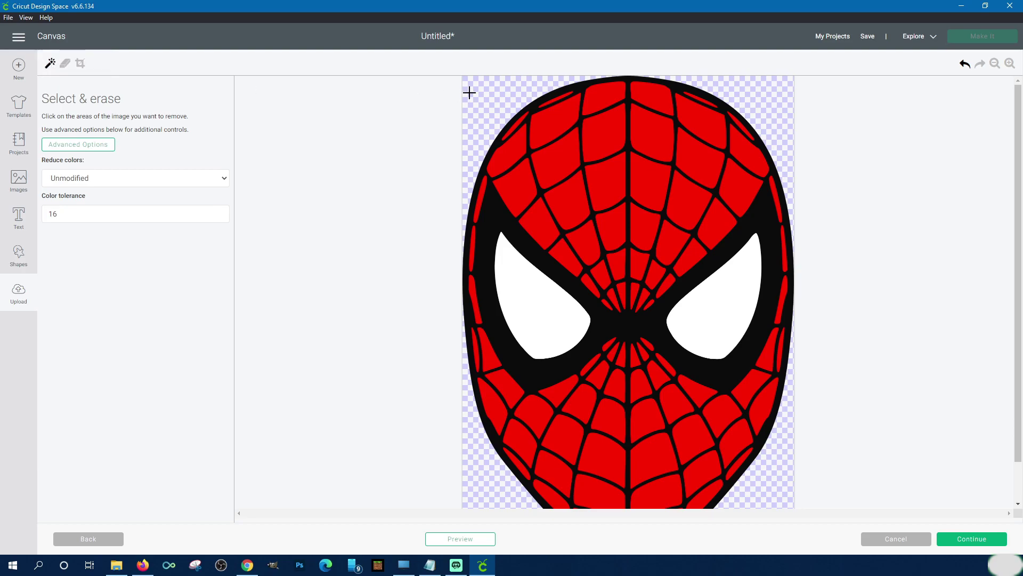
# - Try an eraser stroke on the forehead at the largest eraser size, undo it and shrink the eraser
pyautogui.click(62, 68)
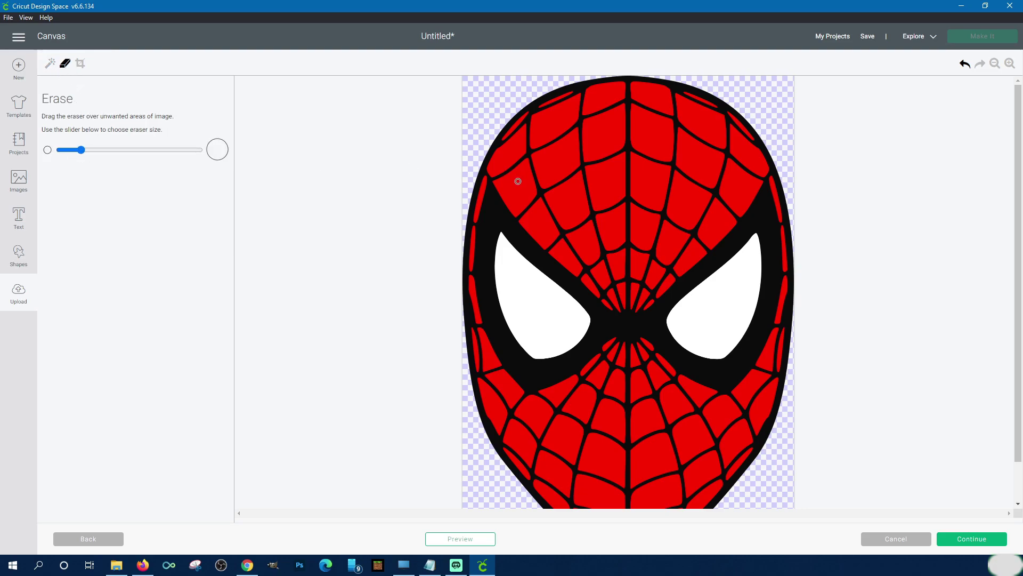
pyautogui.moveTo(81, 149); pyautogui.dragTo(313, 155)
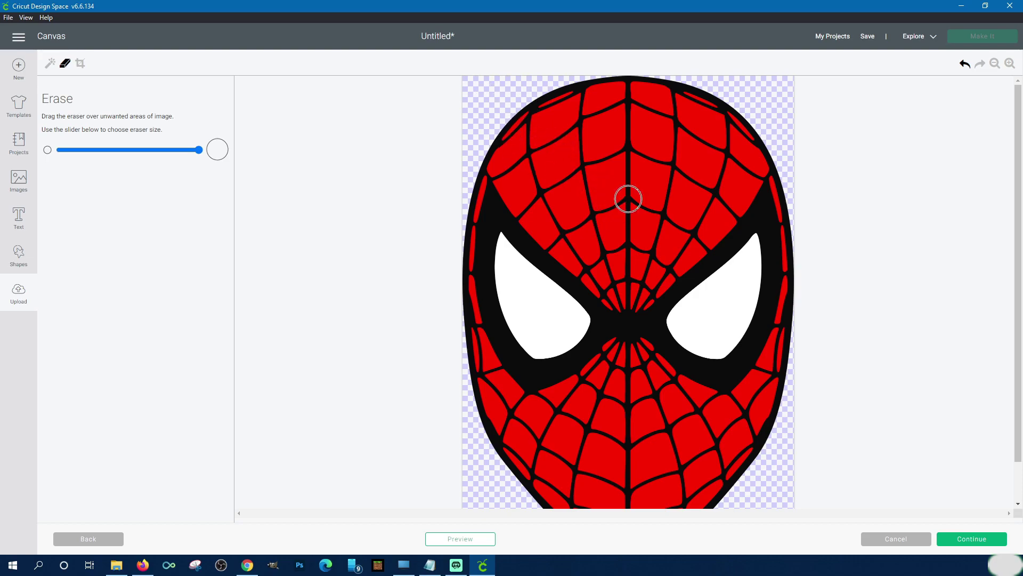
pyautogui.moveTo(630, 139)
pyautogui.mouseDown()
pyautogui.moveTo(570, 175)
pyautogui.moveTo(563, 195)
pyautogui.moveTo(650, 151)
pyautogui.moveTo(568, 209)
pyautogui.moveTo(577, 225)
pyautogui.moveTo(673, 180)
pyautogui.moveTo(588, 230)
pyautogui.moveTo(580, 248)
pyautogui.moveTo(681, 199)
pyautogui.mouseUp()
pyautogui.click(965, 67)
pyautogui.moveTo(198, 150); pyautogui.dragTo(90, 150)
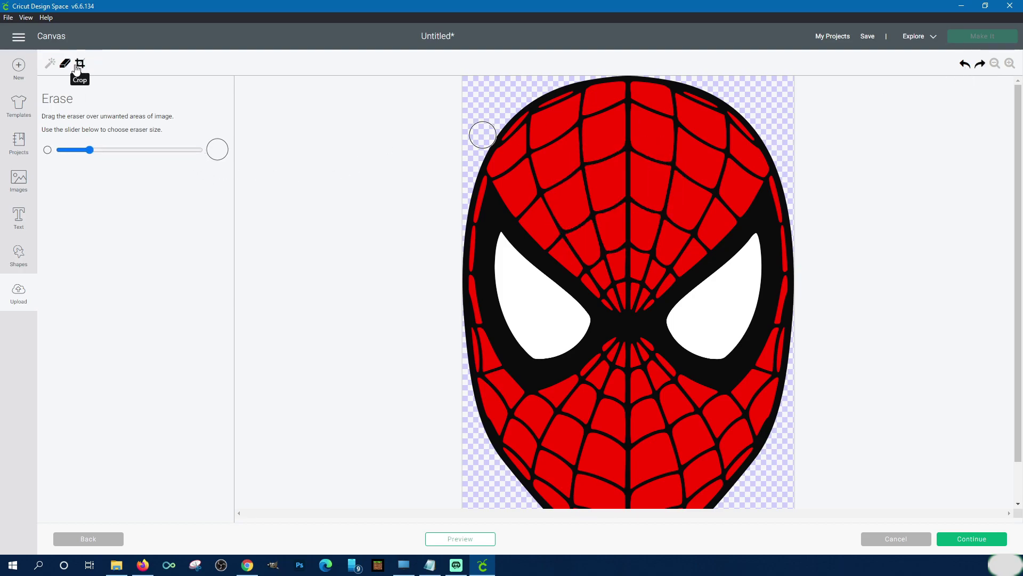
# - Crop the image to the area around the left eye, and undo the crop
pyautogui.scroll(-1, 663, 309)
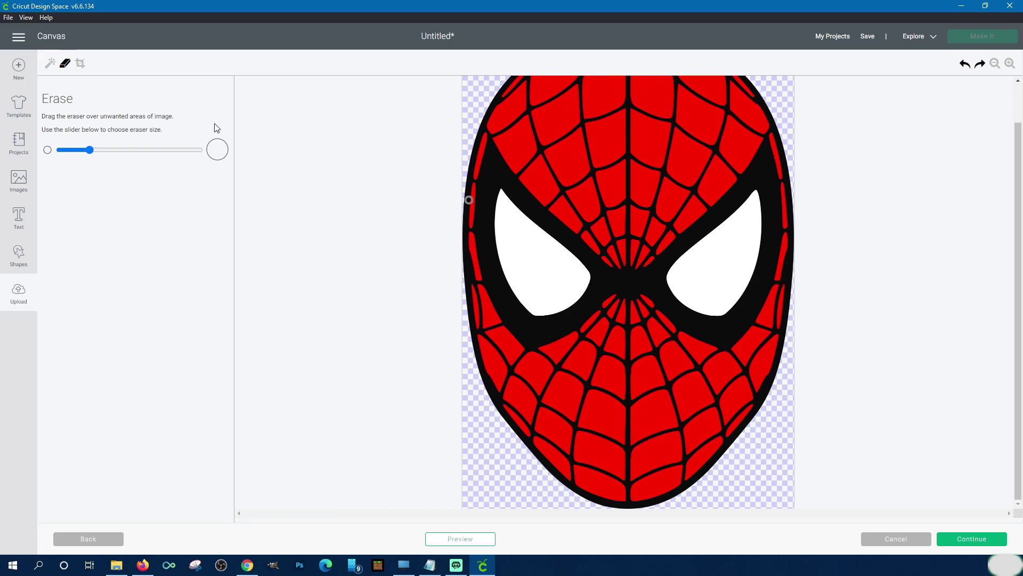
pyautogui.click(80, 63)
pyautogui.scroll(2, 547, 189)
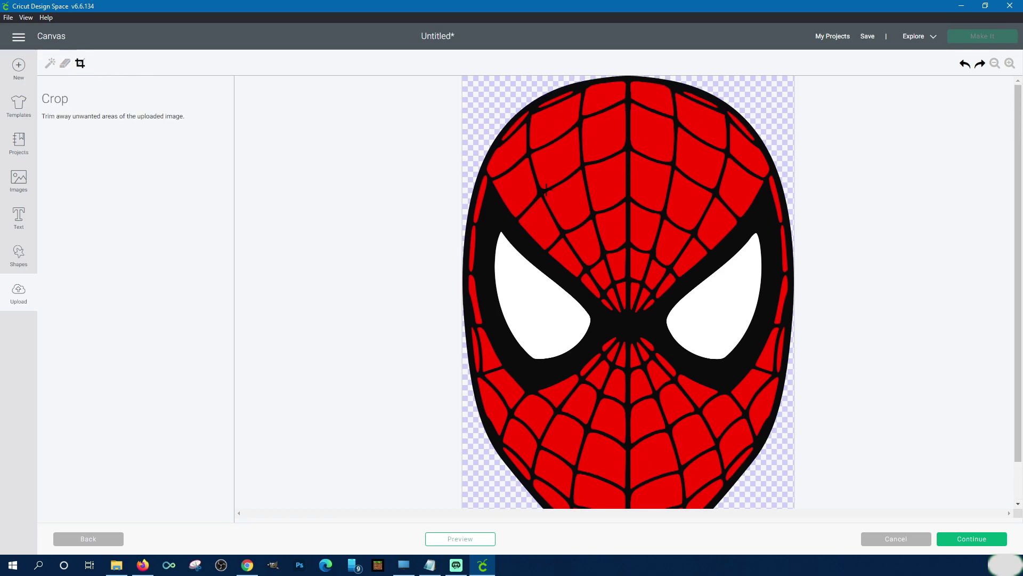
pyautogui.moveTo(478, 112); pyautogui.dragTo(609, 417)
pyautogui.hotkey('ctrl', 'z')
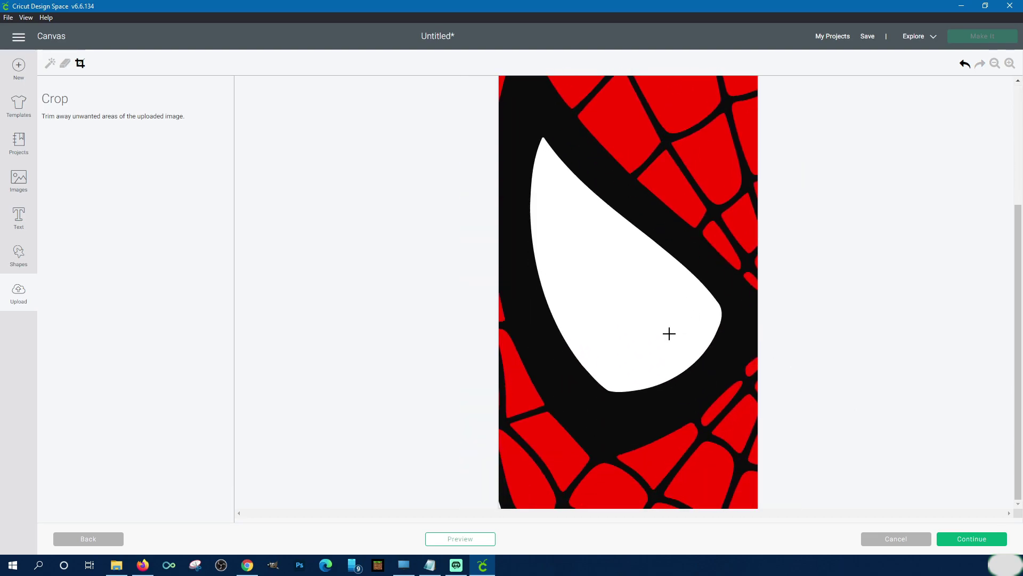
pyautogui.hotkey('ctrl', 'y')
pyautogui.click(966, 64)
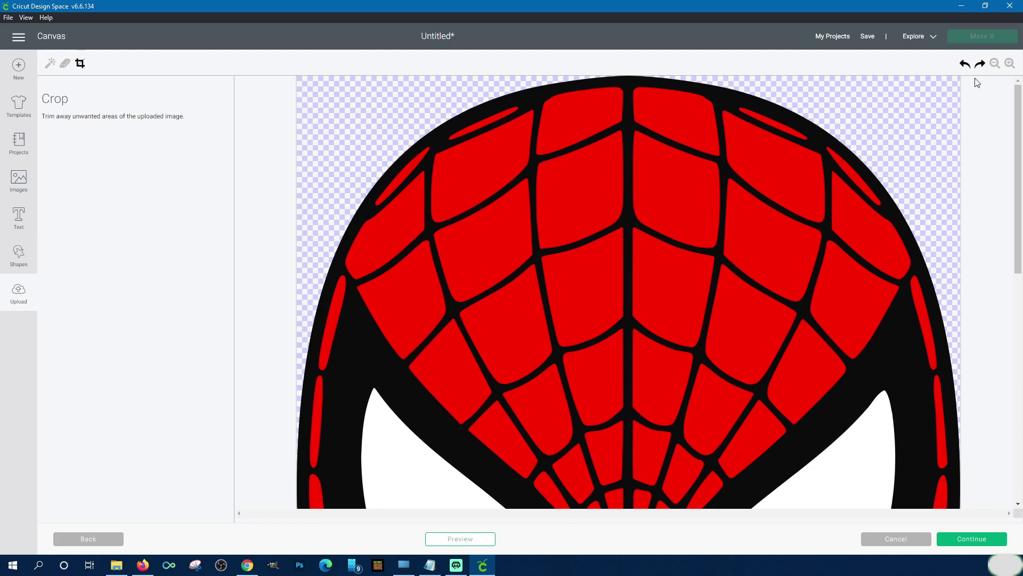
pyautogui.click(995, 64)
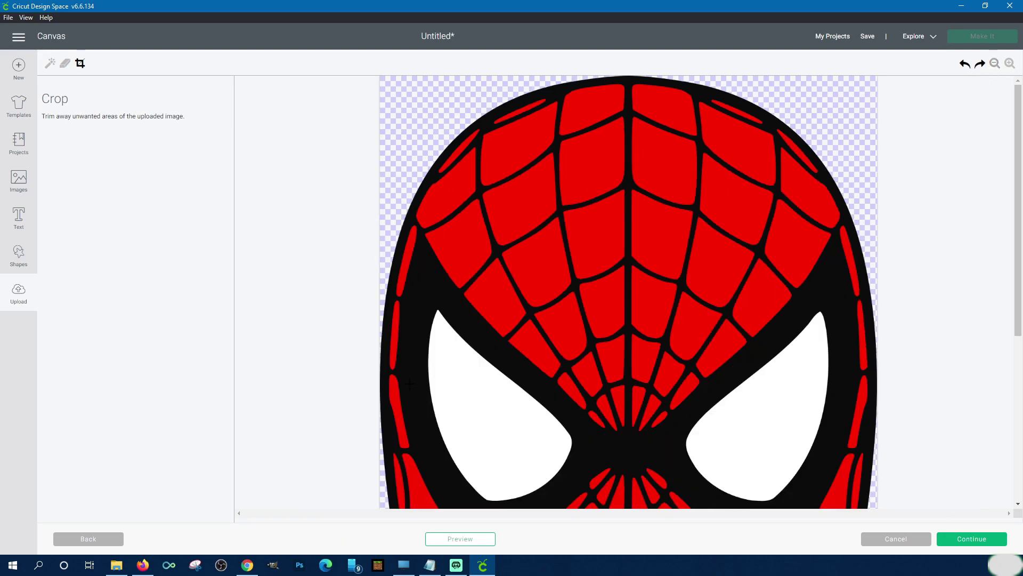
pyautogui.click(995, 65)
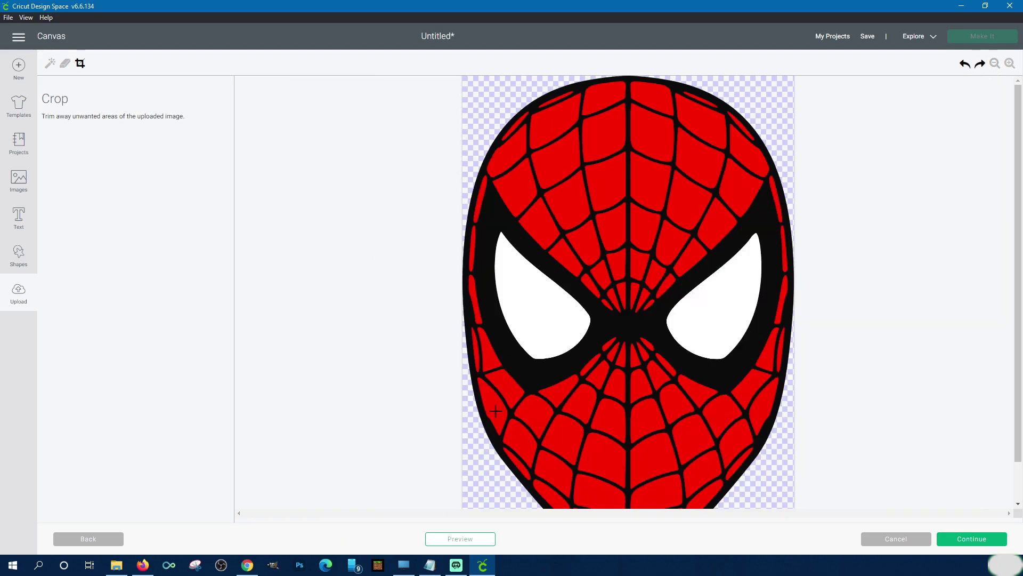
# - Preview the cut shape of the whole face and return to the color image
pyautogui.click(458, 541)
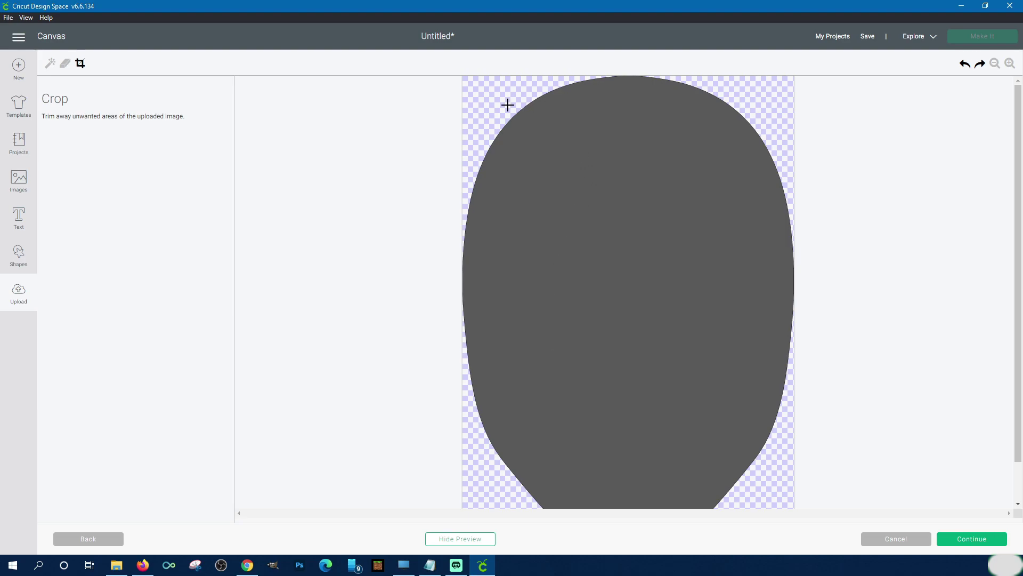
pyautogui.click(463, 539)
# - Remove the left white eye with Select & erase and preview the cut shape around the eye opening
pyautogui.click(50, 64)
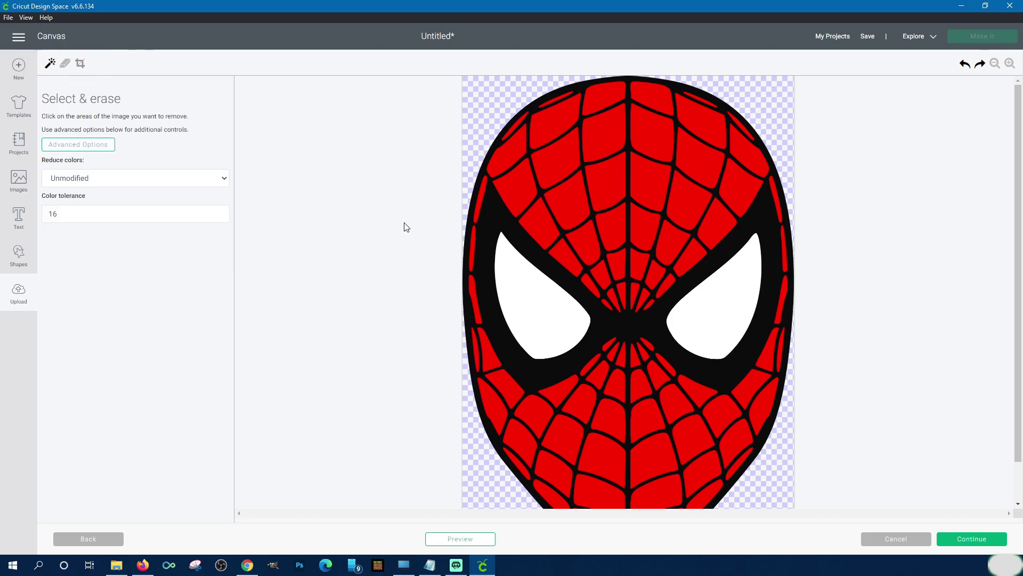
pyautogui.click(548, 305)
pyautogui.click(482, 539)
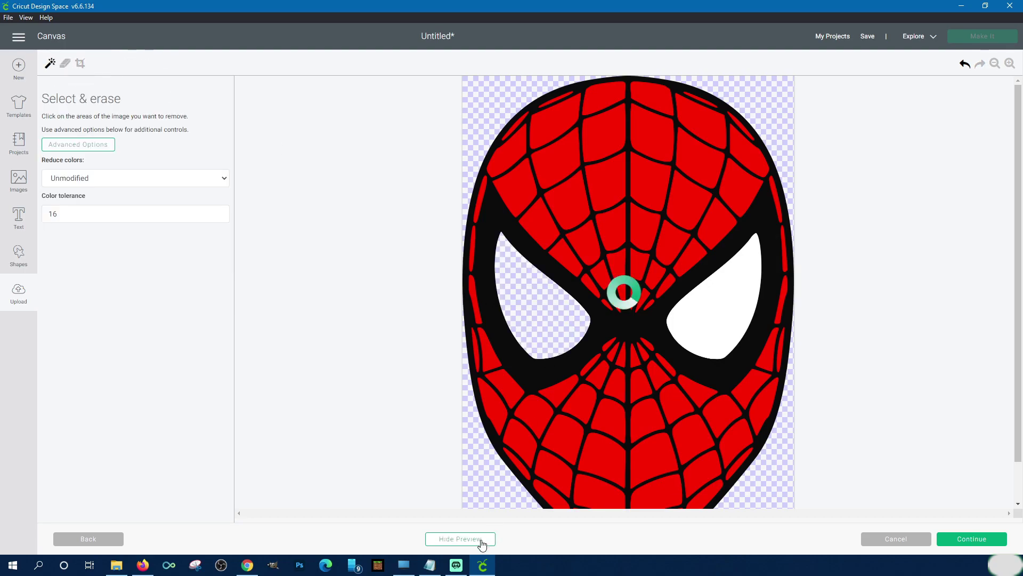
pyautogui.click(1010, 64)
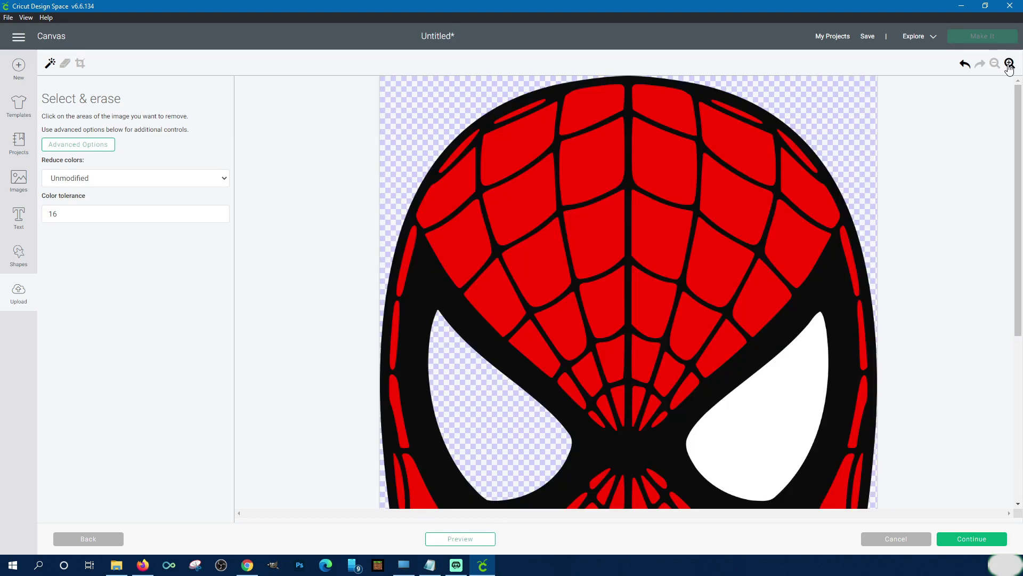
pyautogui.click(1009, 64)
pyautogui.scroll(-5, 612, 251)
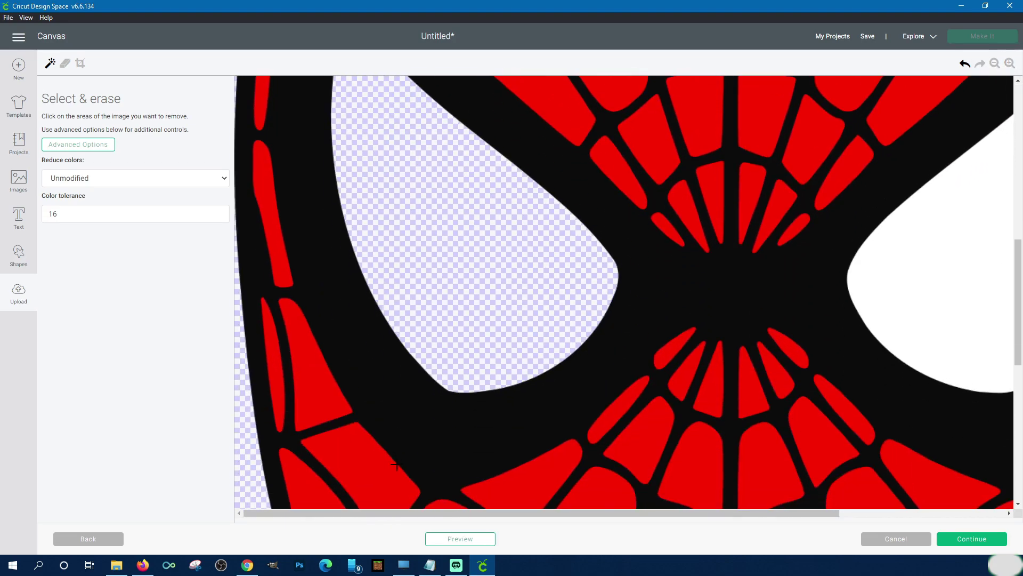
pyautogui.click(468, 540)
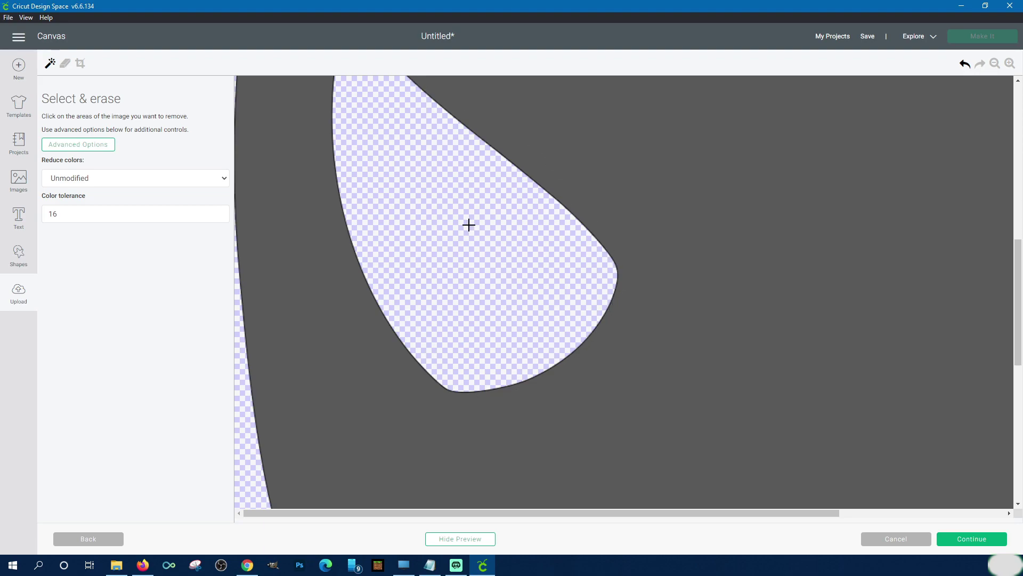
# - Undo the removal of the left eye
pyautogui.click(965, 66)
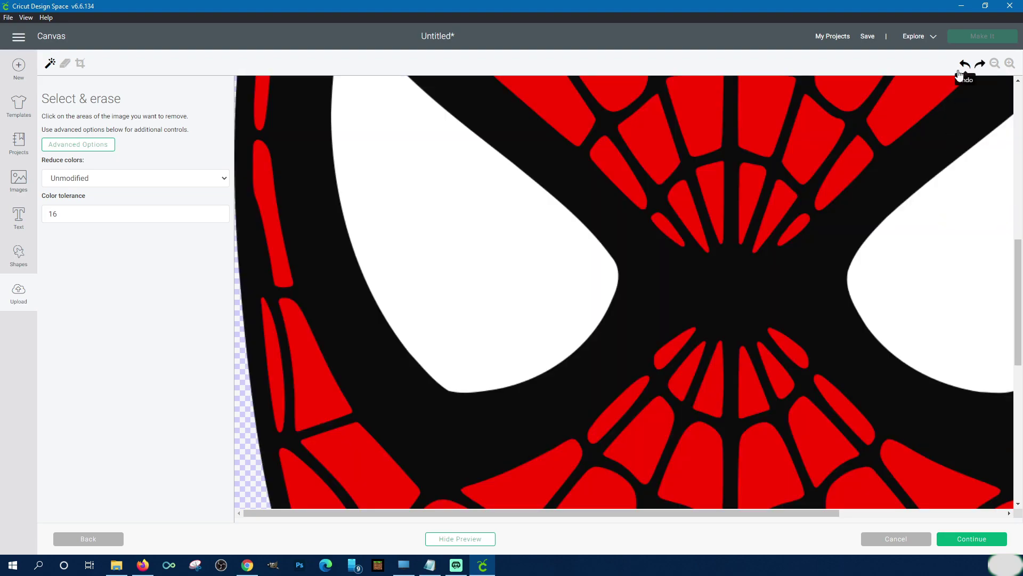
pyautogui.click(995, 64)
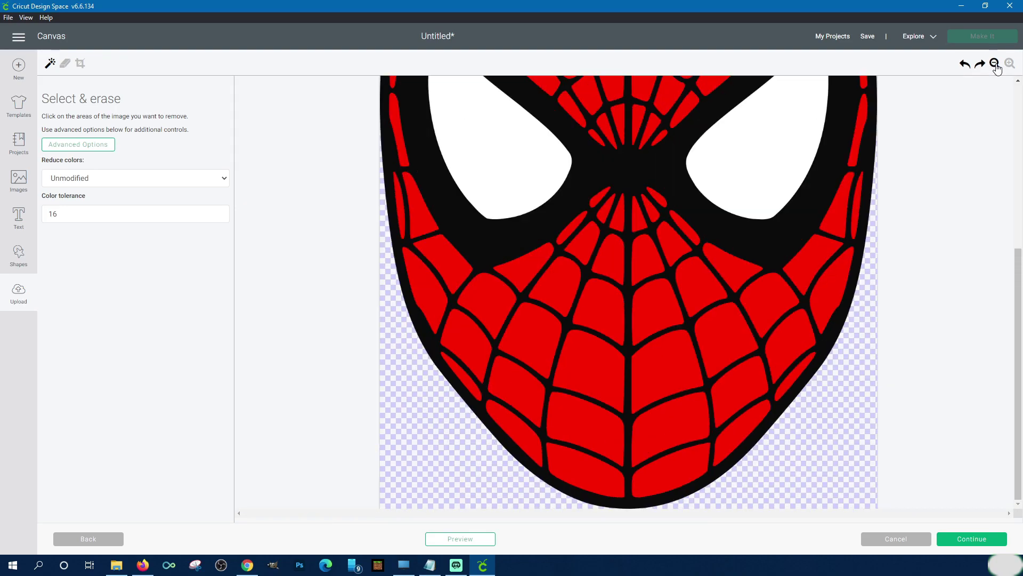
pyautogui.click(994, 64)
pyautogui.click(994, 64)
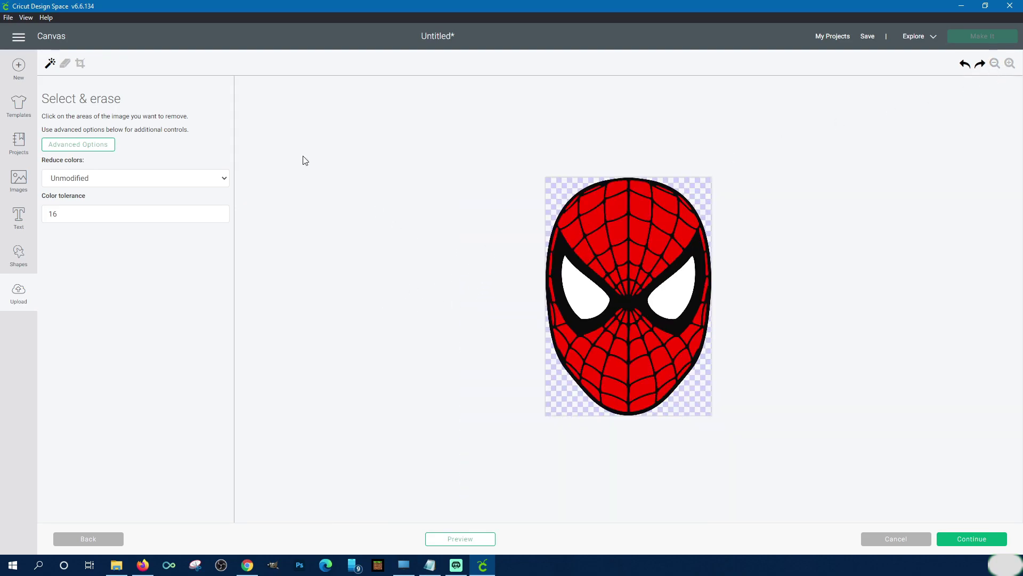
pyautogui.click(80, 63)
pyautogui.click(65, 63)
pyautogui.click(52, 66)
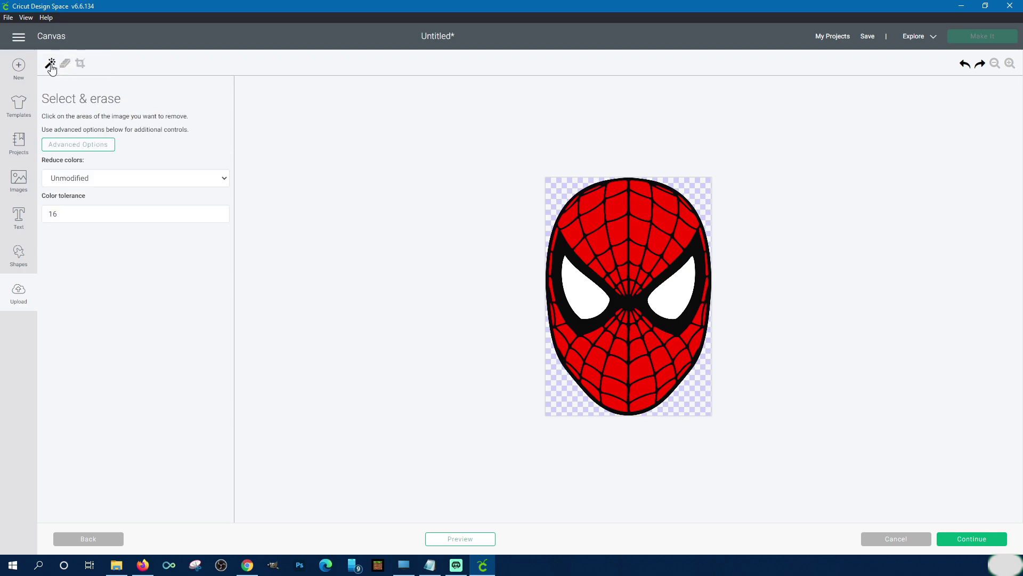
# - Remove the left white eye again with Select & erase
pyautogui.click(1009, 63)
pyautogui.scroll(1, 829, 276)
pyautogui.scroll(-1, 829, 276)
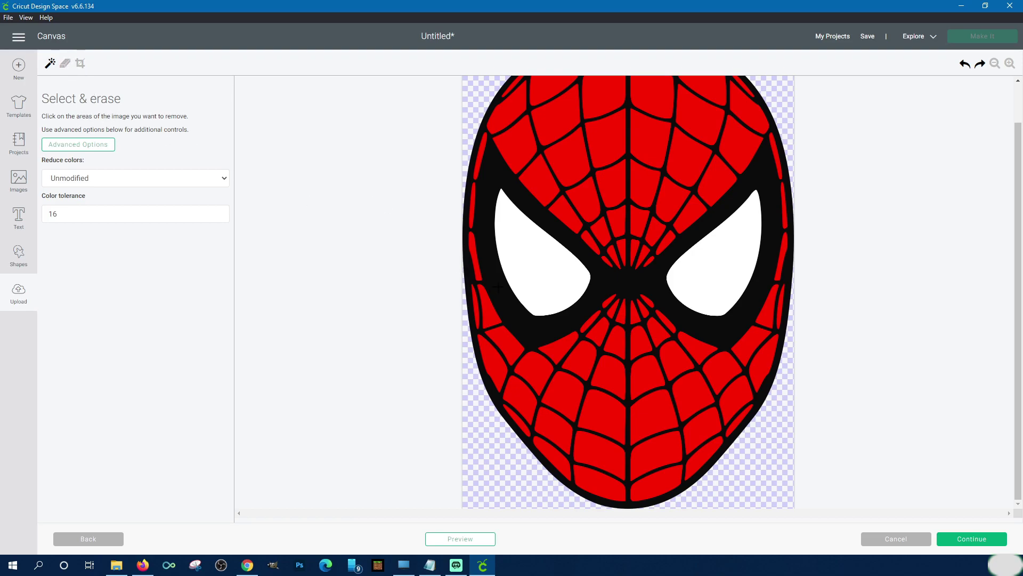
pyautogui.click(531, 274)
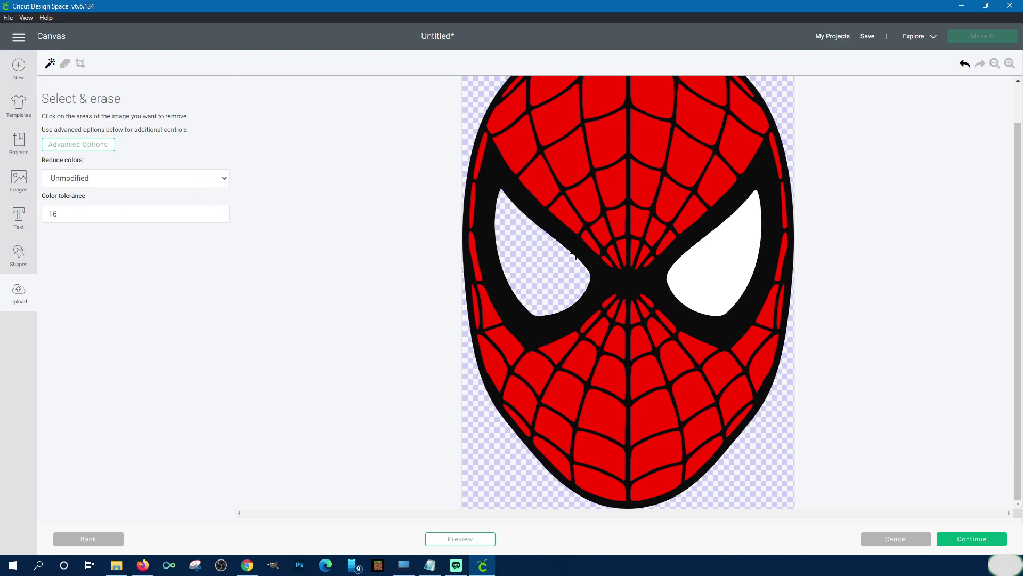
# - Erase three small spots of the black border along the outer edge of the left eye opening
pyautogui.click(66, 64)
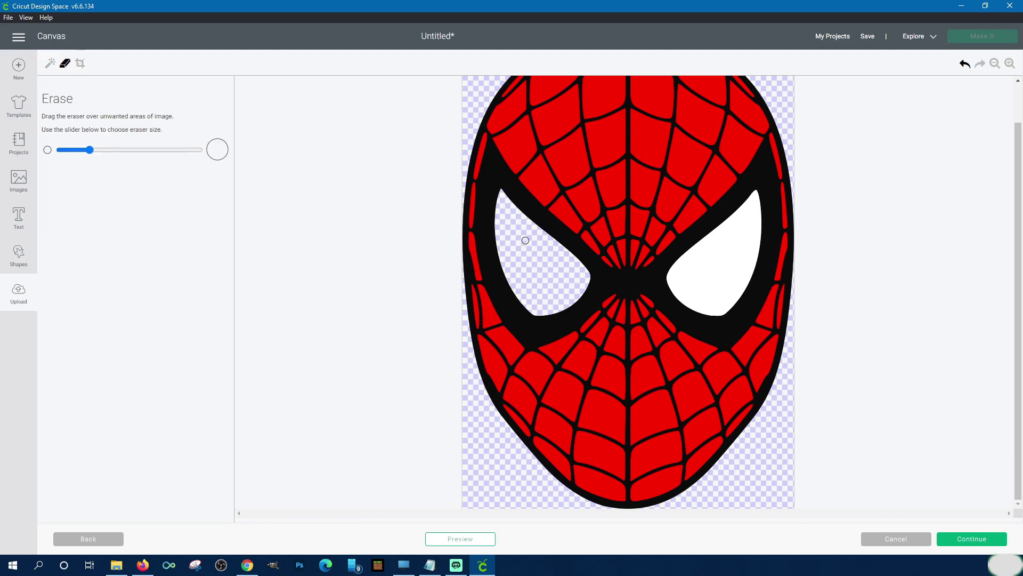
pyautogui.click(1009, 63)
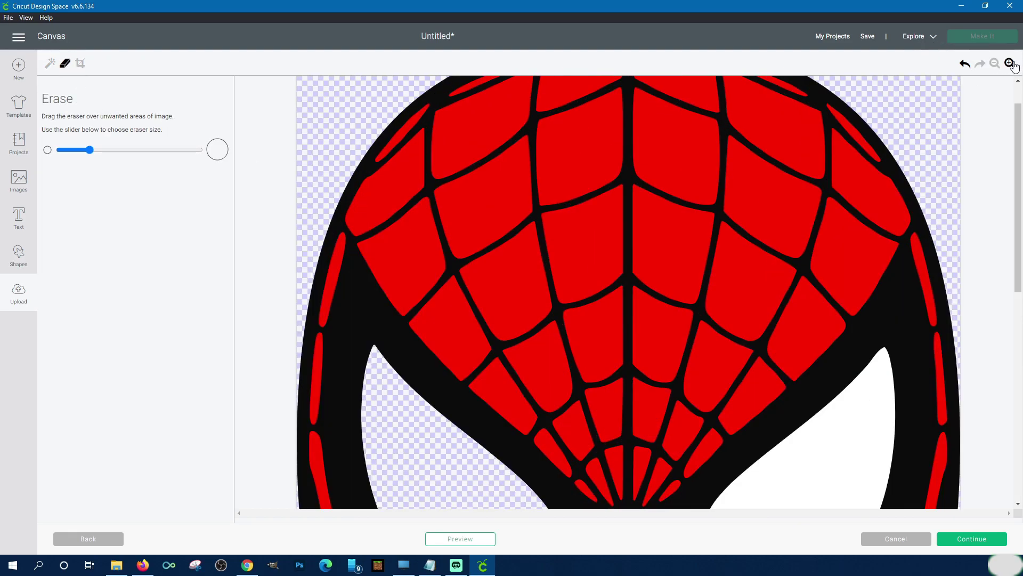
pyautogui.click(1009, 64)
pyautogui.scroll(-5, 270, 341)
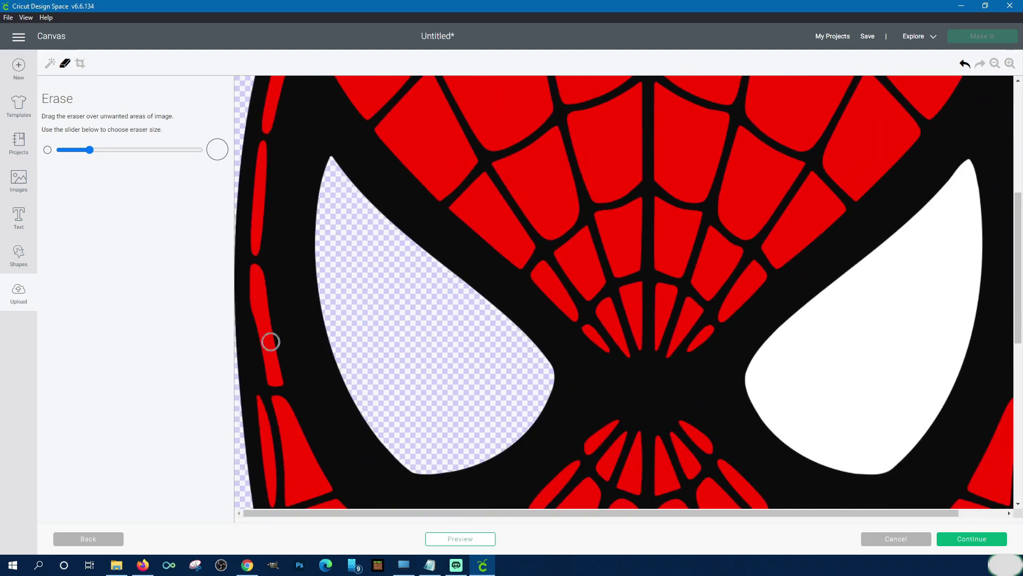
pyautogui.click(325, 291)
pyautogui.click(319, 271)
pyautogui.click(310, 242)
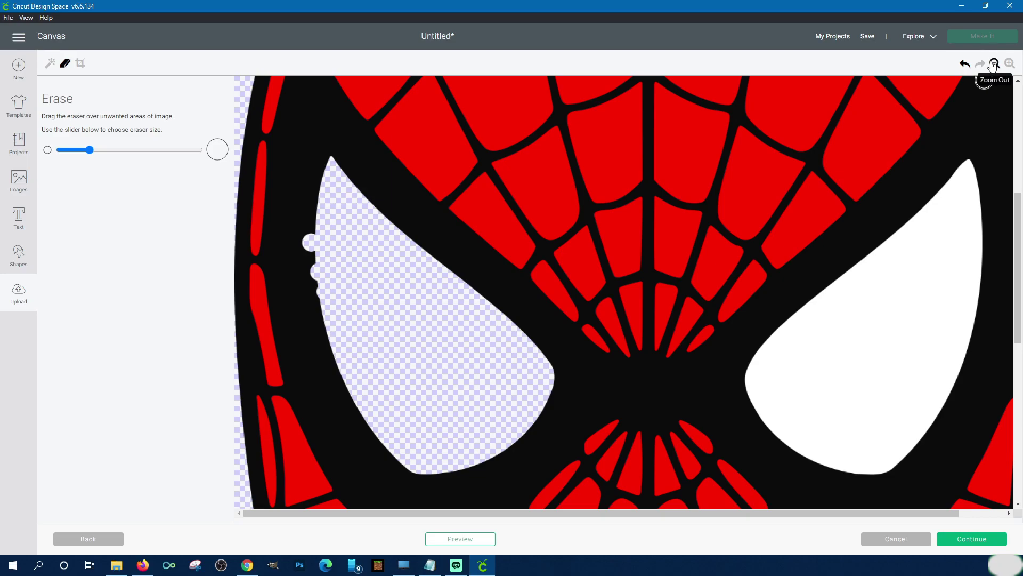
# - Undo the eraser spots and the removal of the left eye
pyautogui.click(994, 63)
pyautogui.click(965, 65)
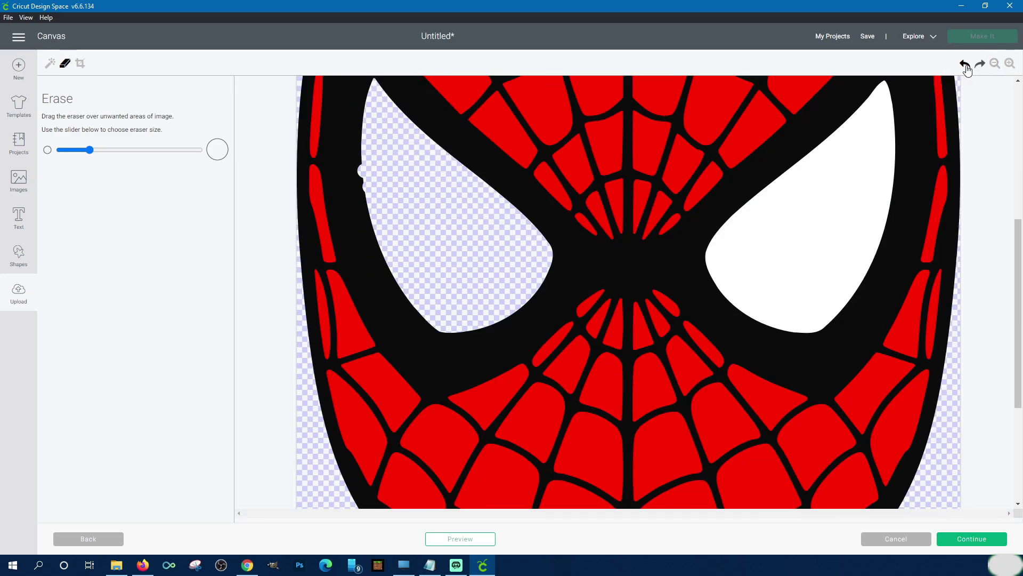
pyautogui.click(965, 65)
pyautogui.click(965, 64)
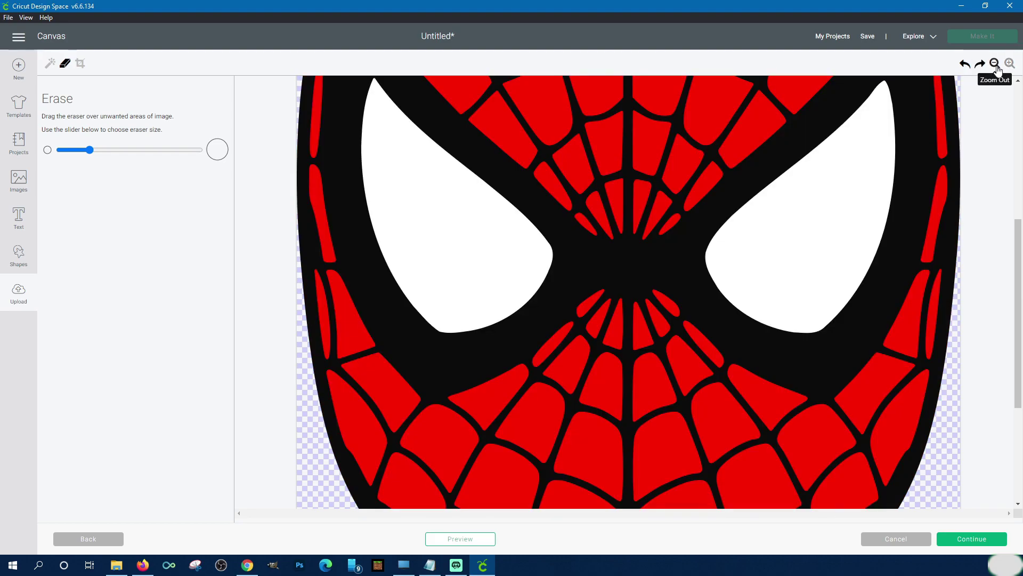
pyautogui.click(994, 63)
pyautogui.click(995, 63)
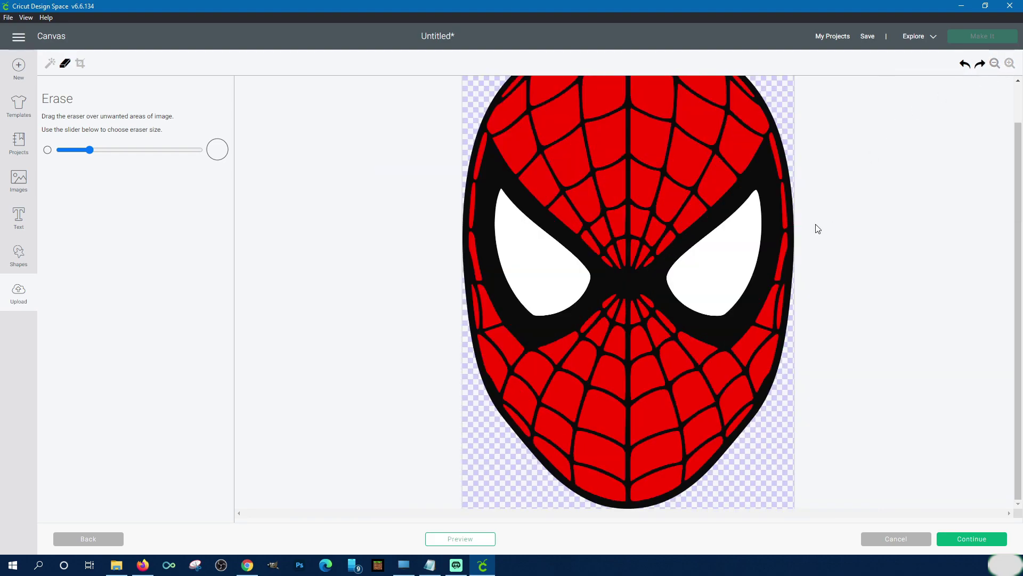
pyautogui.click(995, 64)
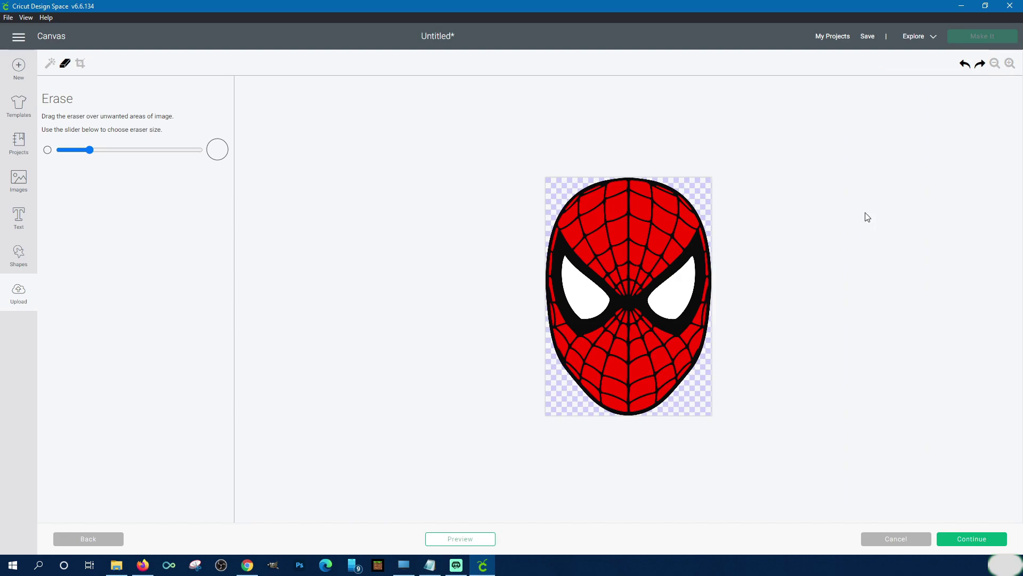
pyautogui.click(1010, 63)
pyautogui.scroll(2, 817, 268)
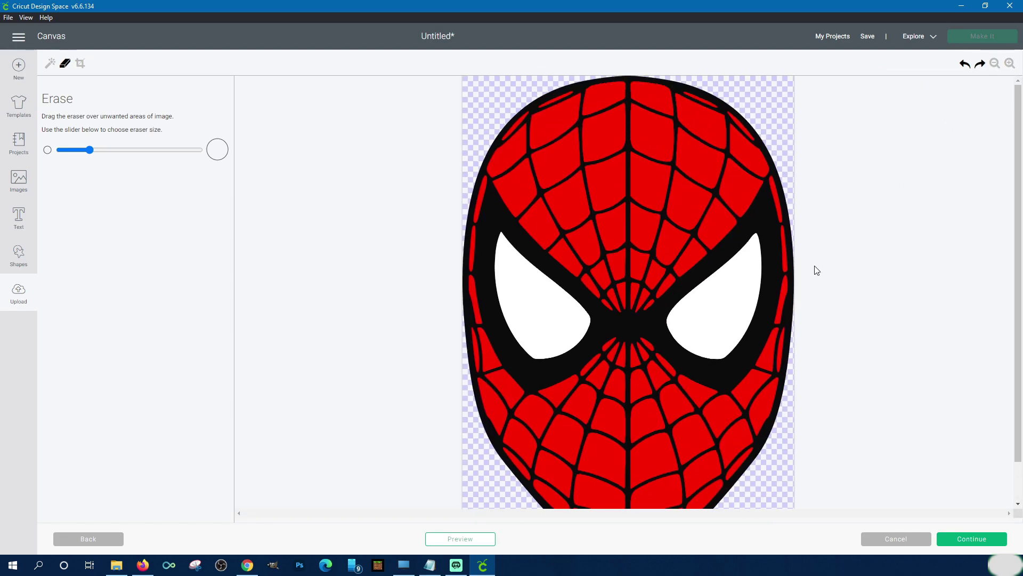
# - Finish the image clean-up and upload SpidermanFace as a Print Then Cut image
pyautogui.scroll(-2, 709, 176)
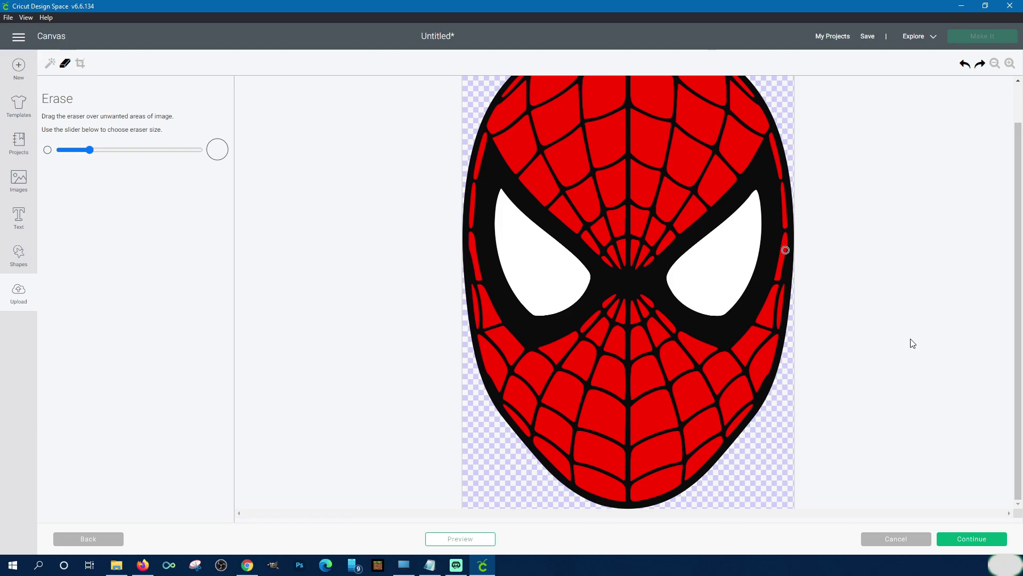
pyautogui.scroll(2, 553, 321)
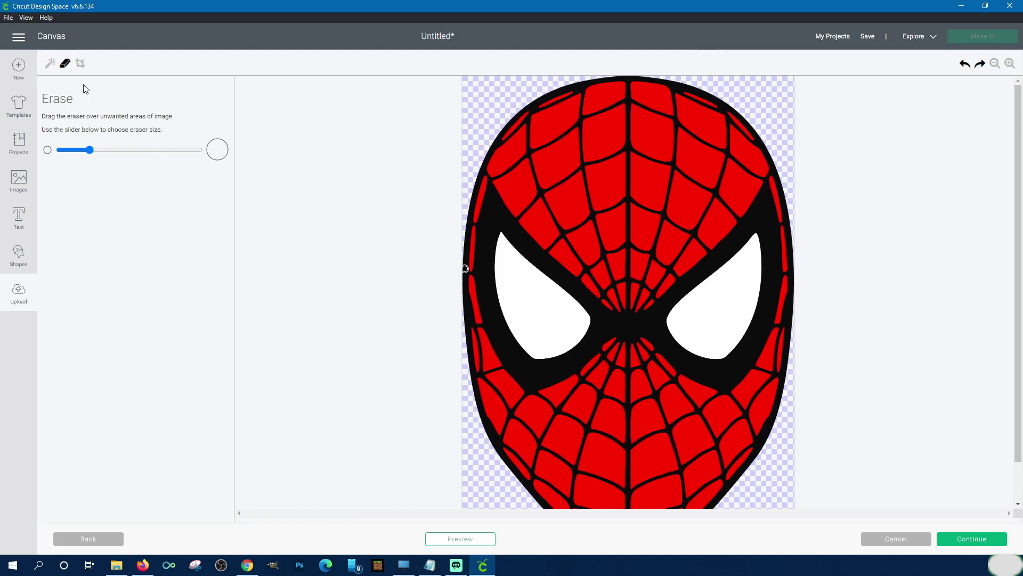
pyautogui.click(50, 63)
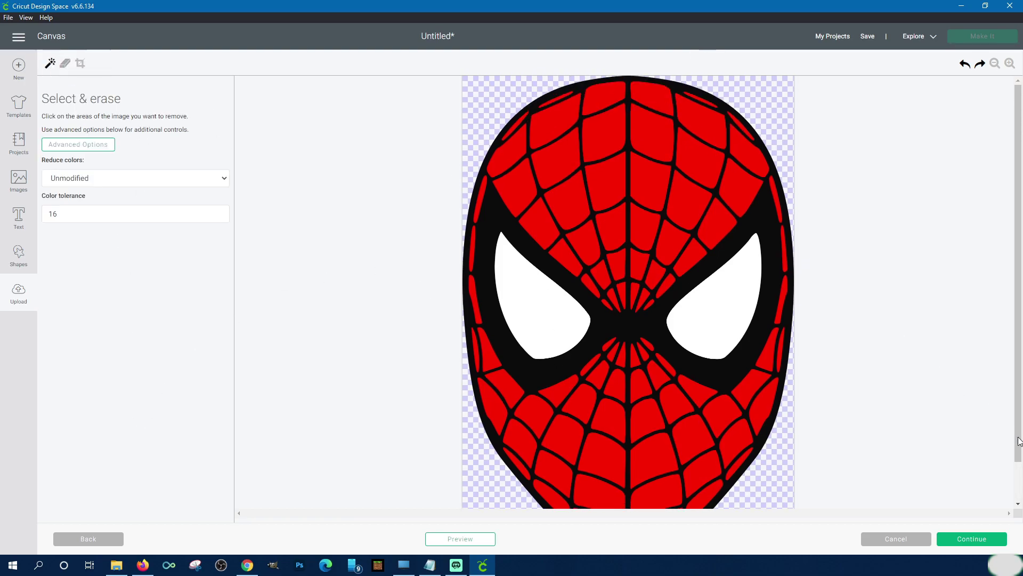
pyautogui.click(959, 540)
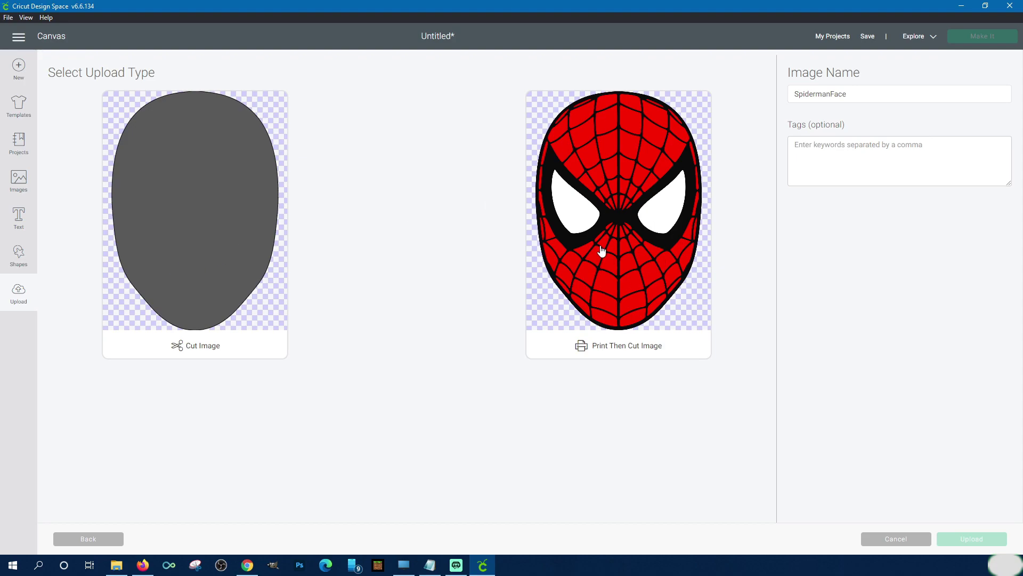
pyautogui.click(604, 281)
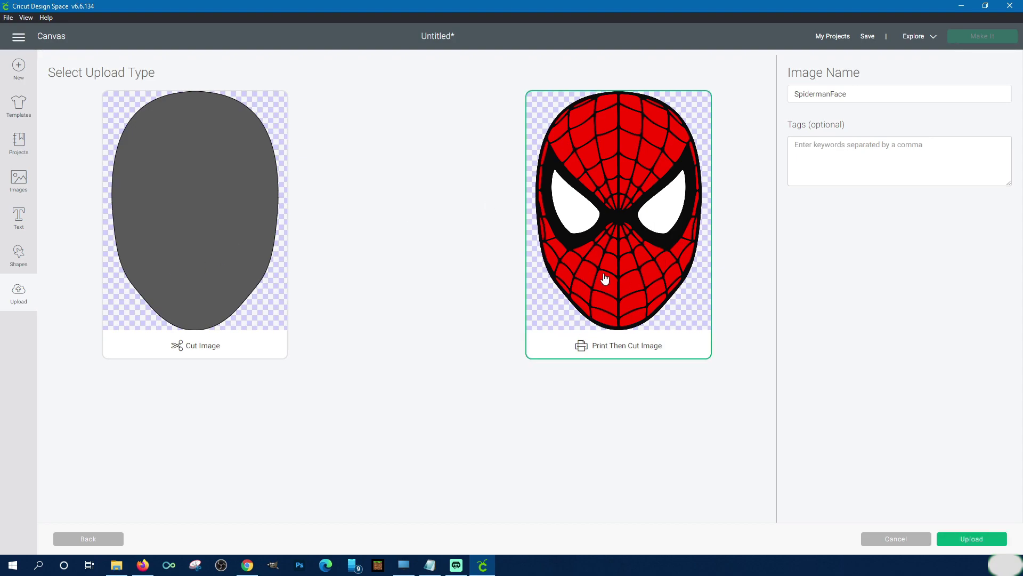
pyautogui.click(968, 542)
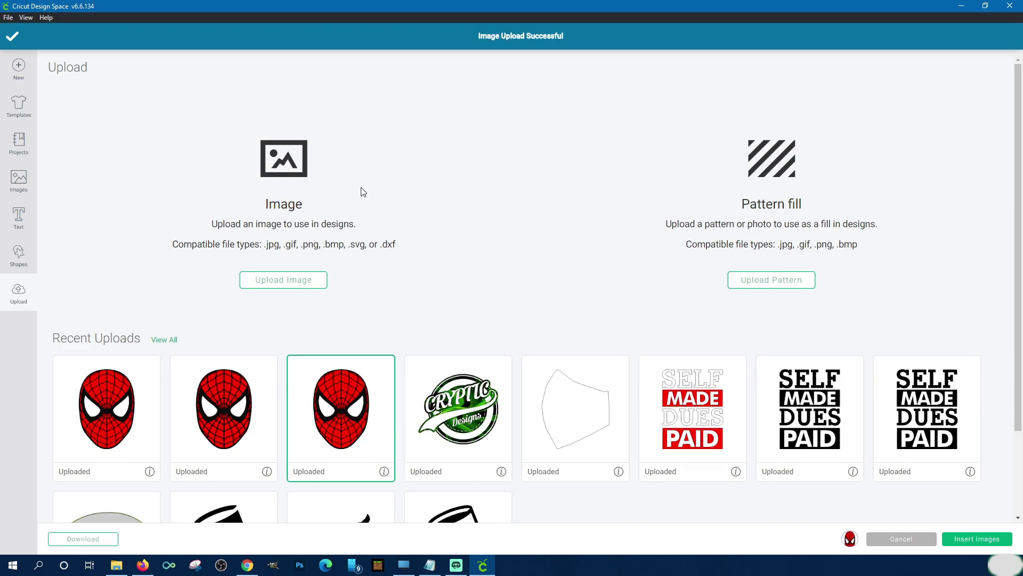
# - Add the first Spiderman face in the recent uploads to the selection, insert both on the canvas, and shrink them together to about 5.53" wide
pyautogui.click(108, 385)
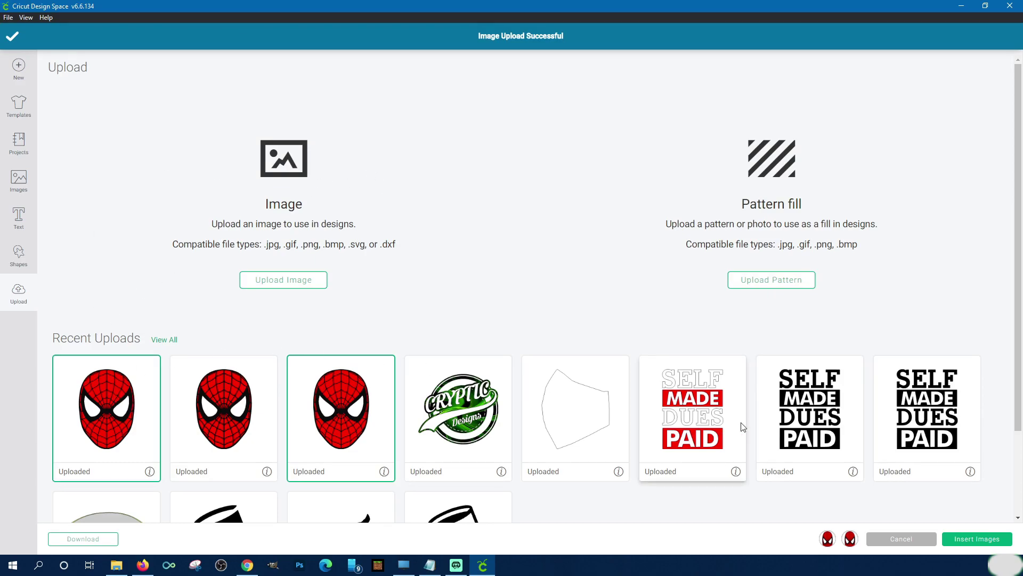
pyautogui.click(977, 538)
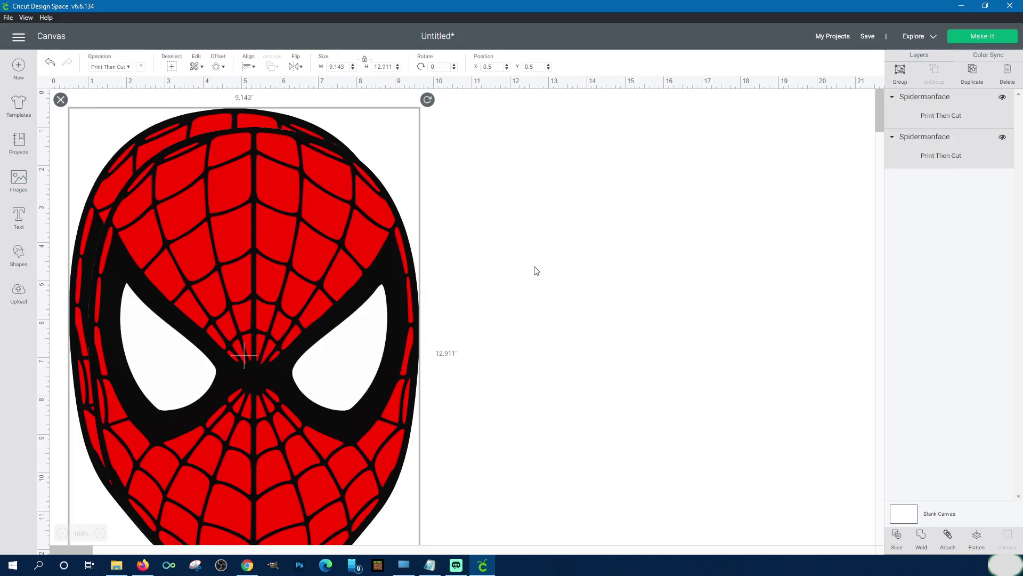
pyautogui.scroll(-3, 364, 255)
pyautogui.moveTo(428, 451); pyautogui.dragTo(288, 251)
pyautogui.scroll(3, 373, 235)
pyautogui.moveTo(218, 215); pyautogui.dragTo(385, 232)
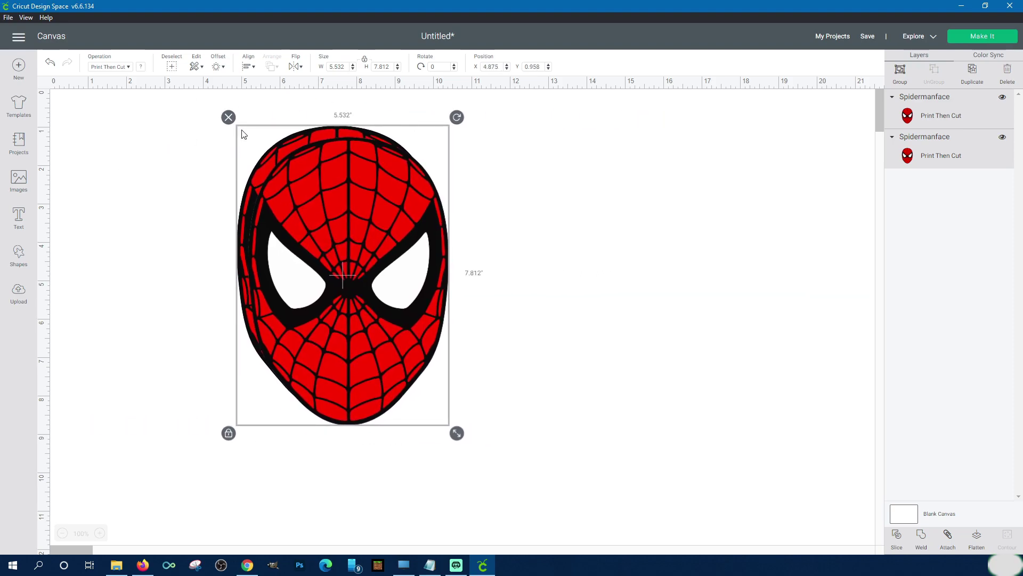
# - Separate the two overlapping Spiderman faces, delete the copy on the right, and move the remaining one to about X 4.97, Y 1.31
pyautogui.click(945, 154)
pyautogui.click(936, 107)
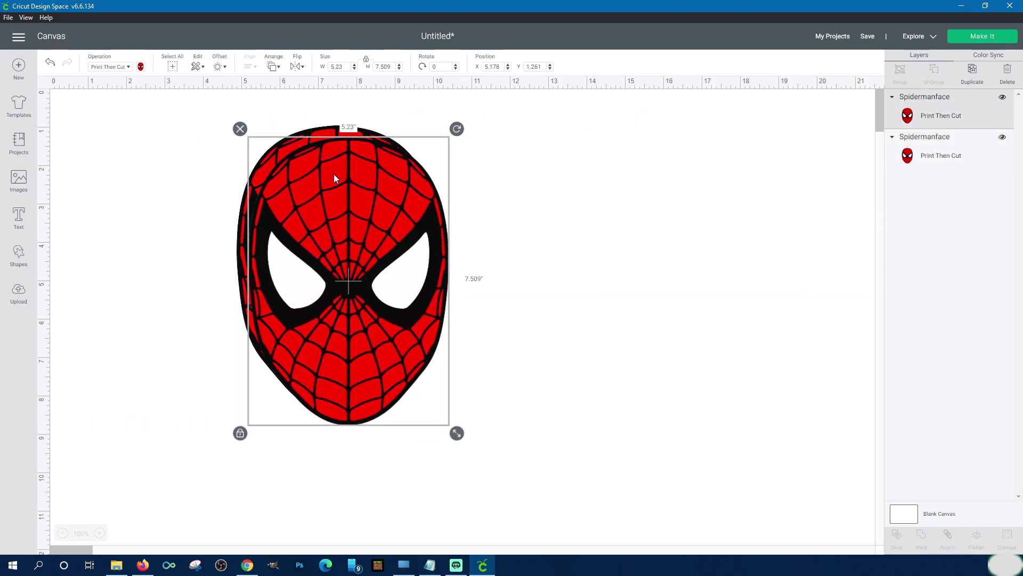
pyautogui.moveTo(333, 177); pyautogui.dragTo(603, 191)
pyautogui.moveTo(300, 217); pyautogui.dragTo(192, 225)
pyautogui.moveTo(609, 230); pyautogui.dragTo(534, 221)
pyautogui.click(433, 130)
pyautogui.moveTo(276, 213); pyautogui.dragTo(387, 214)
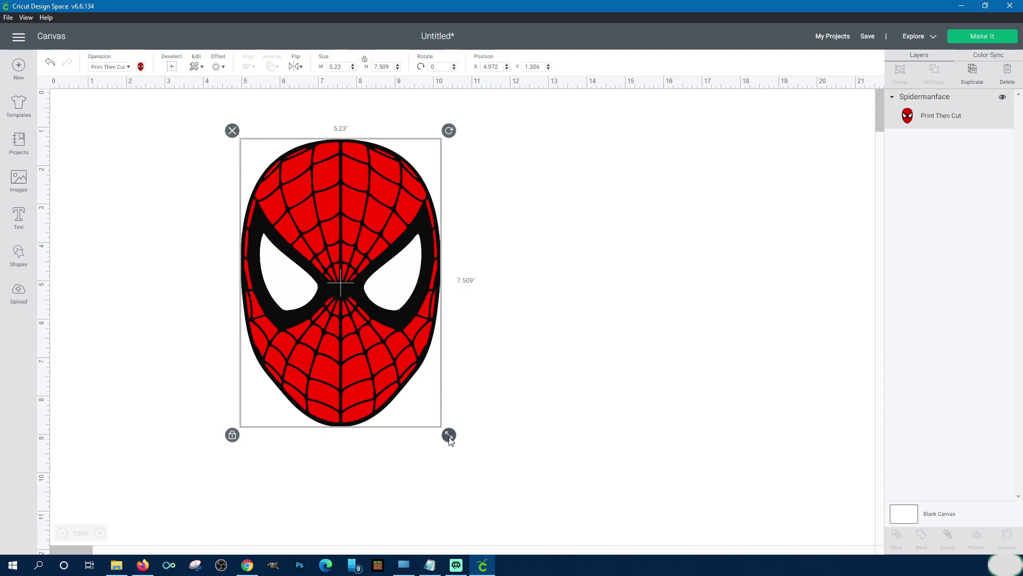
# - Enlarge the remaining Spiderman face to about 6.67" wide and delete it from the canvas
pyautogui.moveTo(449, 434); pyautogui.dragTo(512, 469)
pyautogui.moveTo(379, 273)
pyautogui.mouseDown()
pyautogui.moveTo(349, 238)
pyautogui.moveTo(372, 260)
pyautogui.mouseUp()
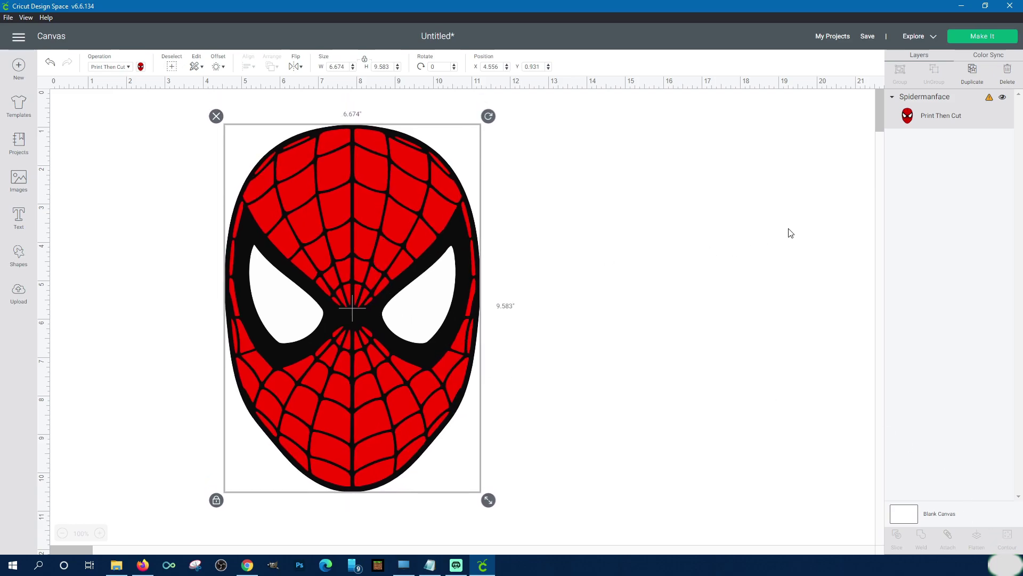
pyautogui.click(217, 118)
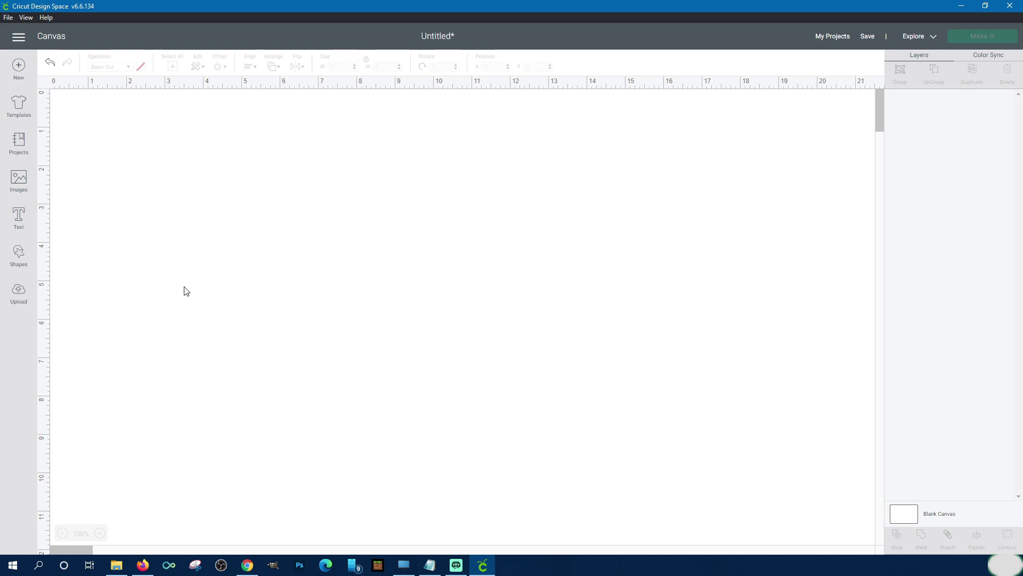
# - Start a new image upload and browse to the Pictures > Cricut > SVGs > Spiderman folder
pyautogui.click(16, 297)
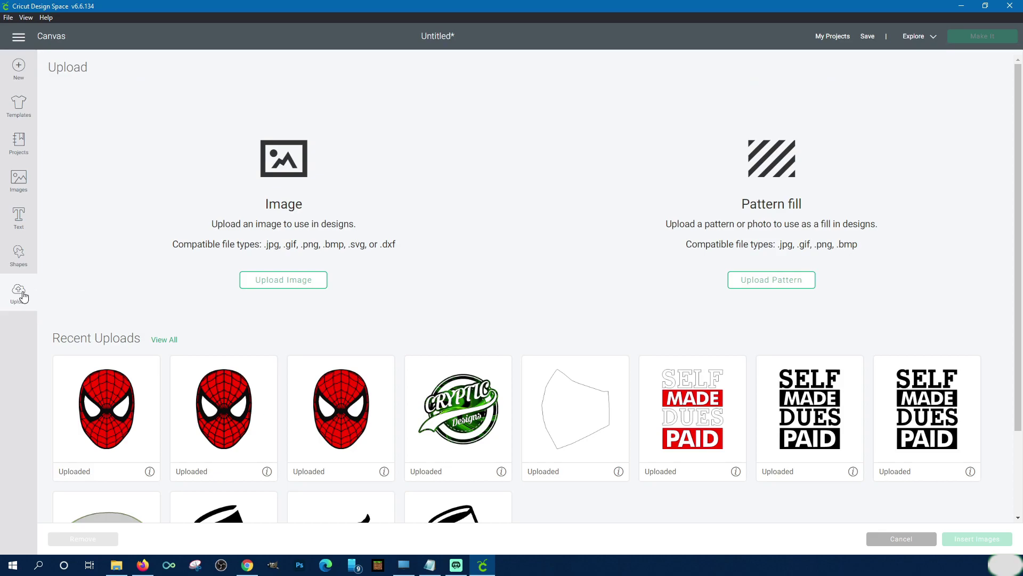
pyautogui.click(296, 281)
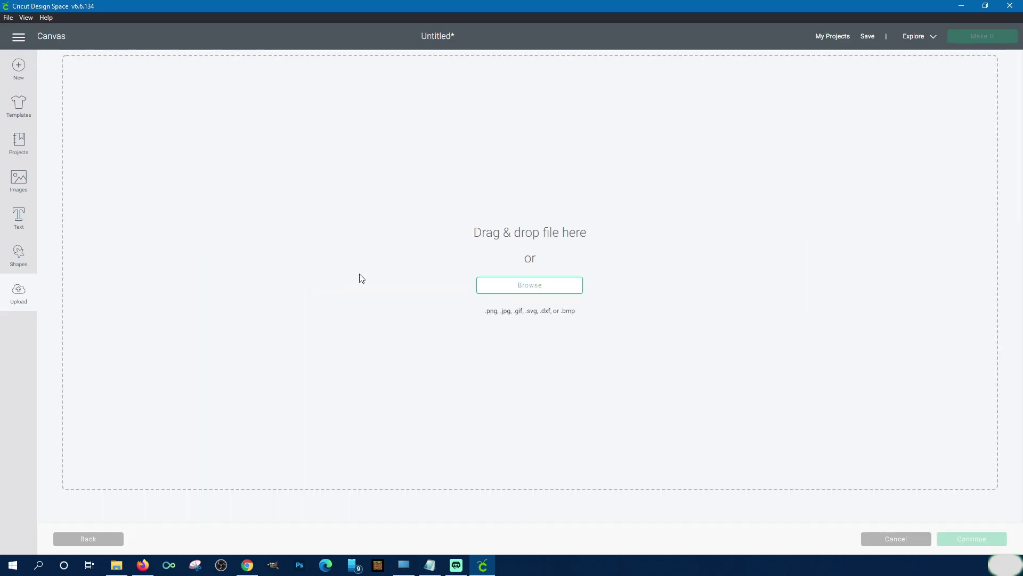
pyautogui.click(529, 286)
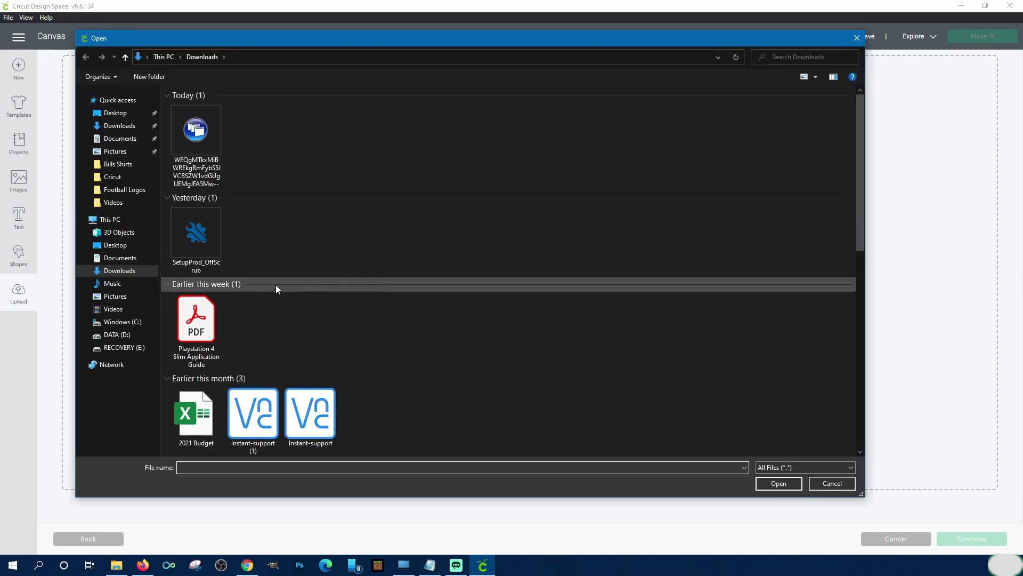
pyautogui.click(115, 297)
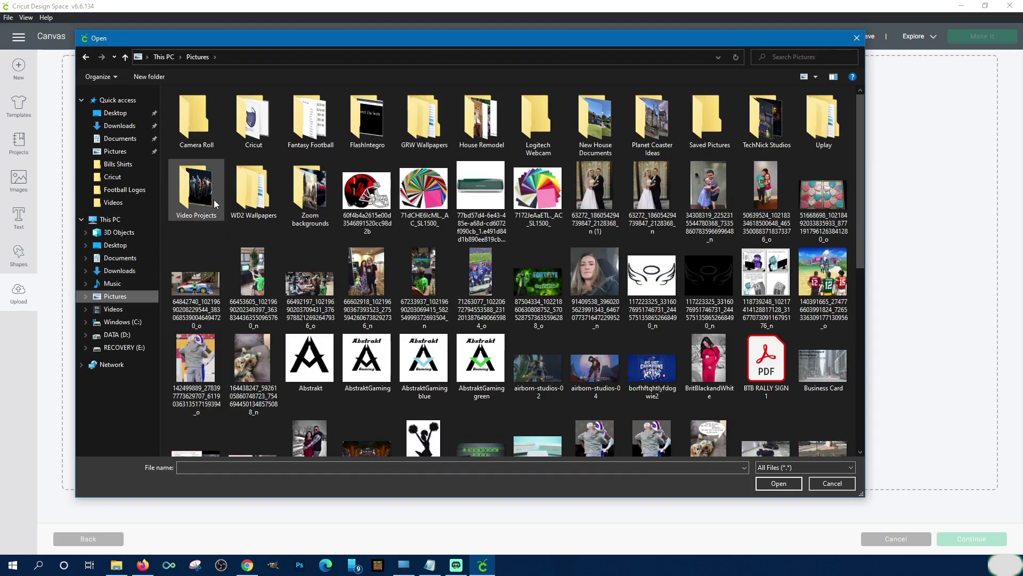
pyautogui.doubleClick(253, 120)
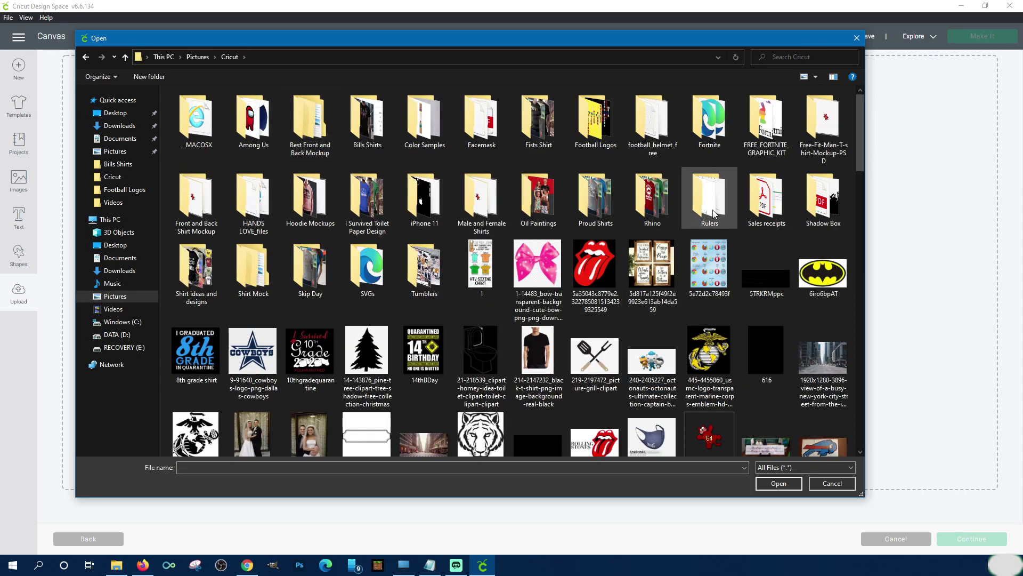
pyautogui.doubleClick(382, 280)
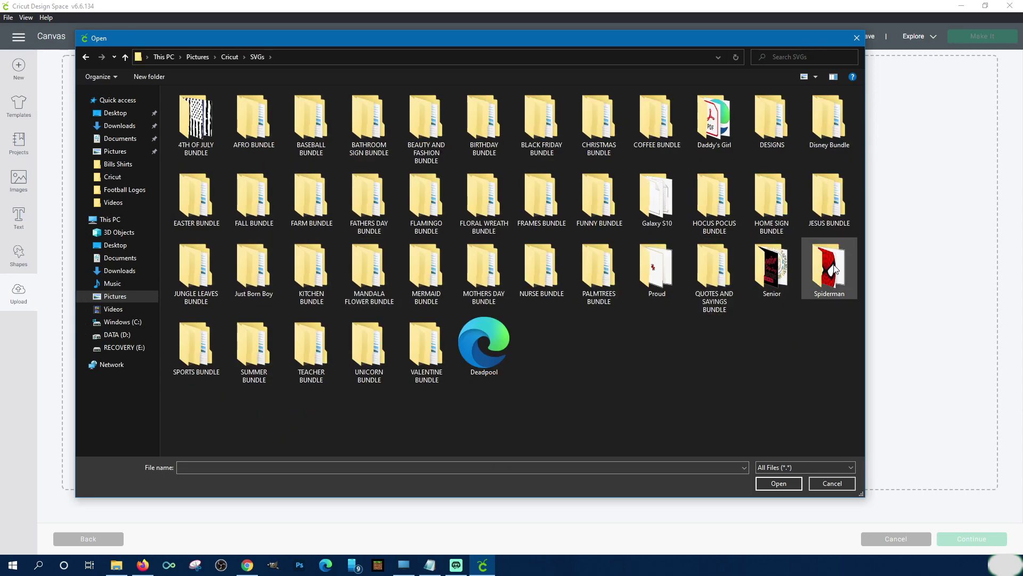
pyautogui.doubleClick(837, 267)
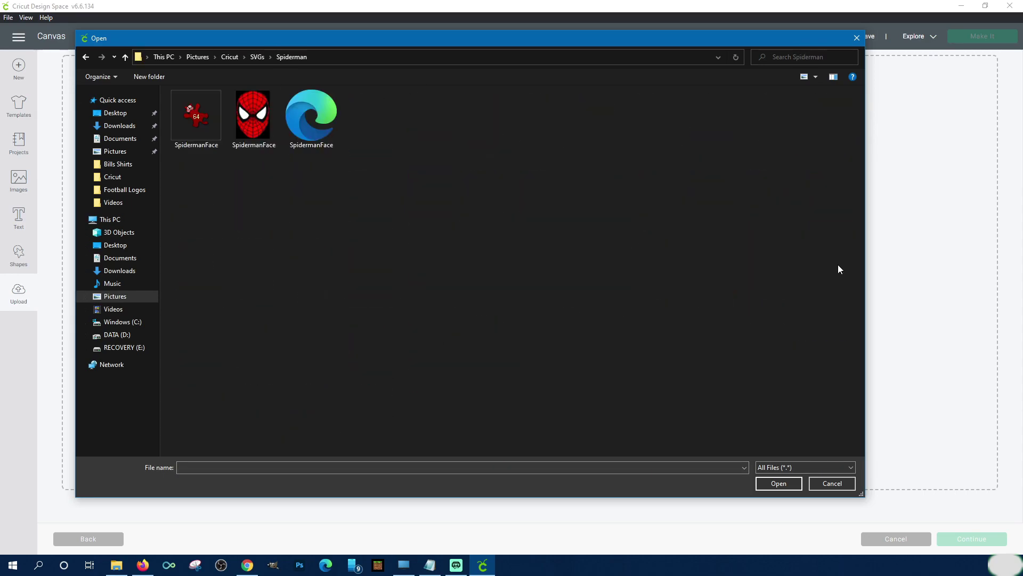
# - Check the file type of the third SpidermanFace file in its properties
pyautogui.click(324, 117)
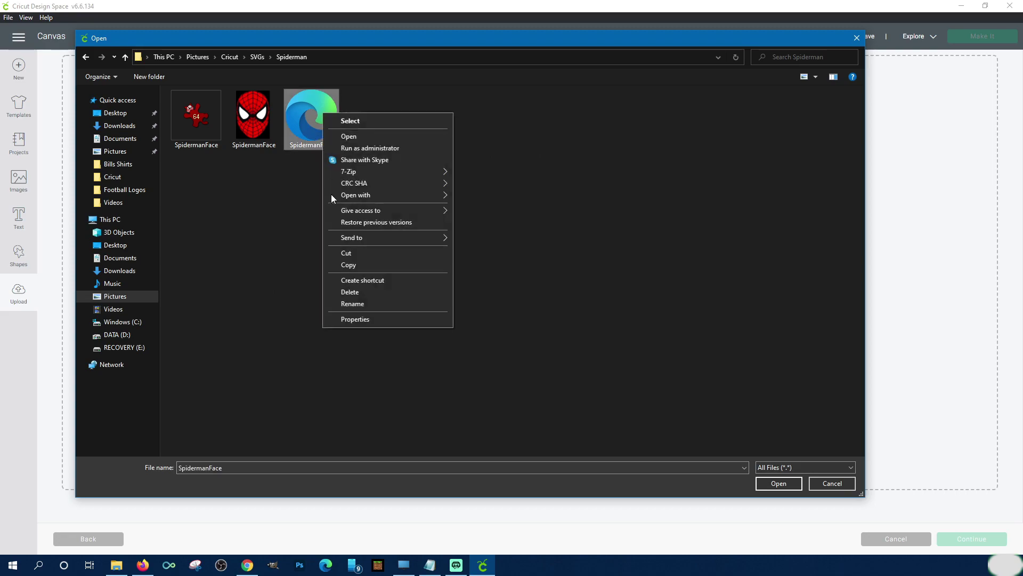
pyautogui.click(353, 317)
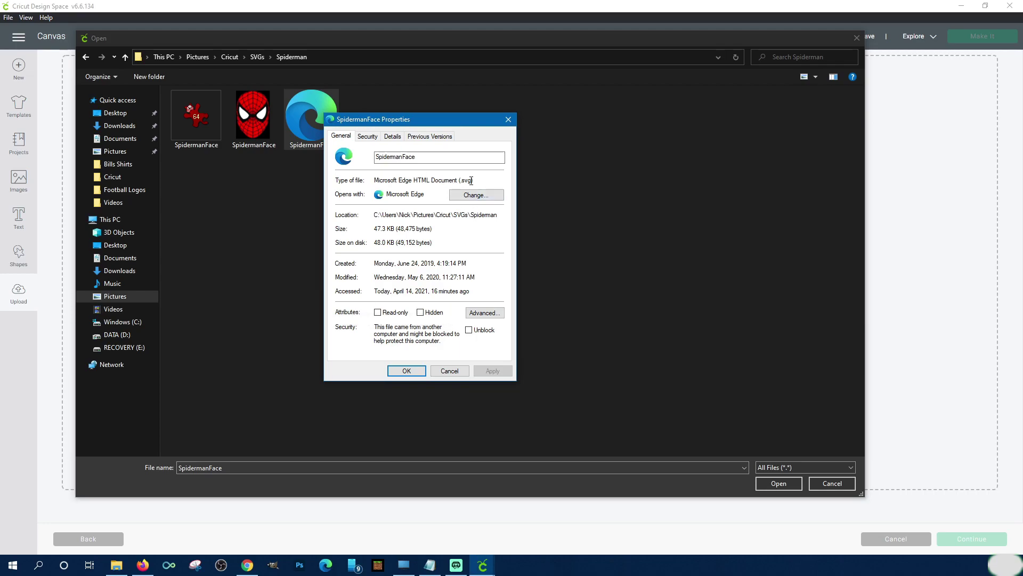
pyautogui.click(449, 371)
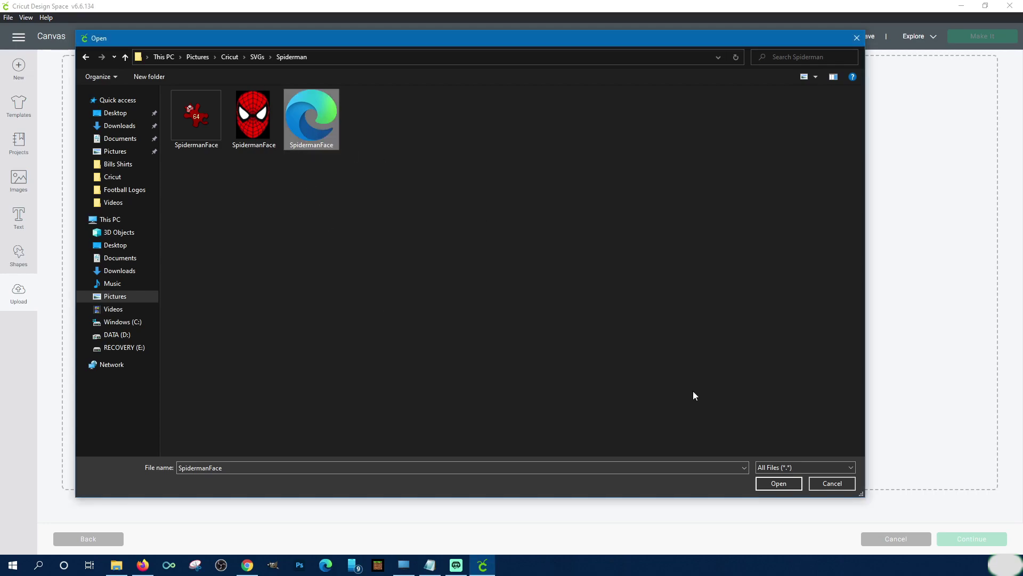
# - Upload the SpidermanFace SVG as a cut image and insert it on the canvas
pyautogui.click(774, 483)
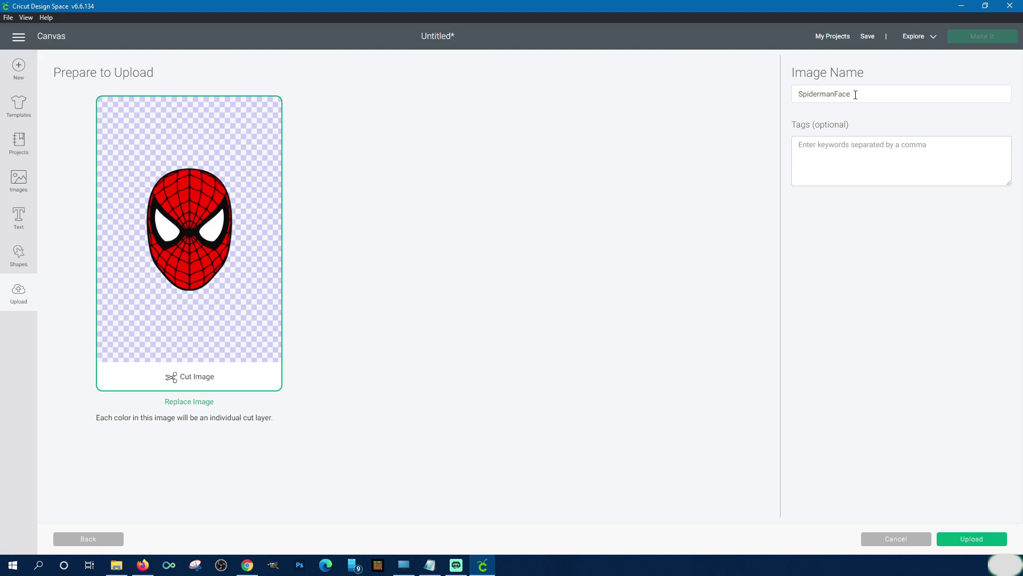
pyautogui.click(973, 541)
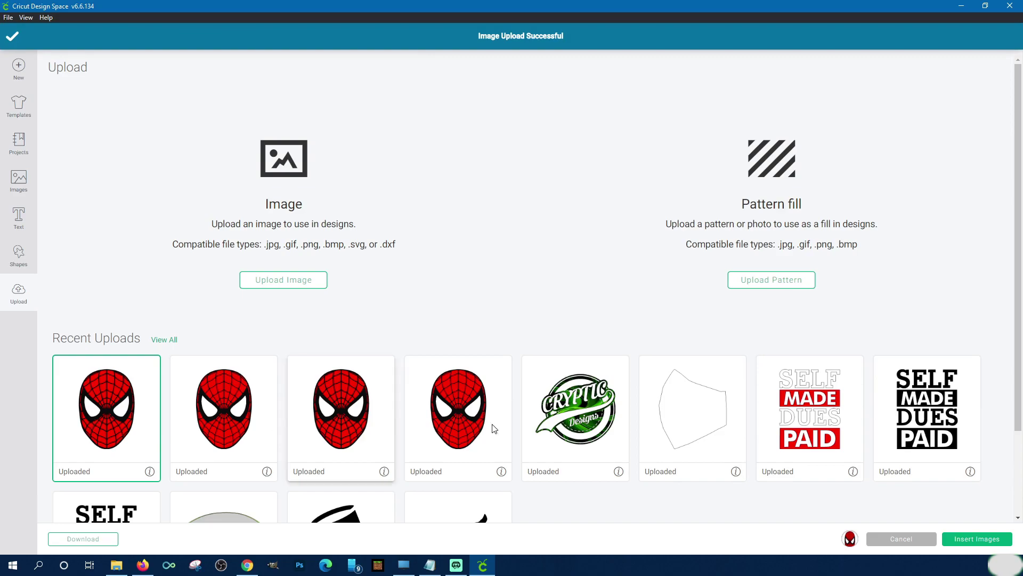
pyautogui.click(970, 545)
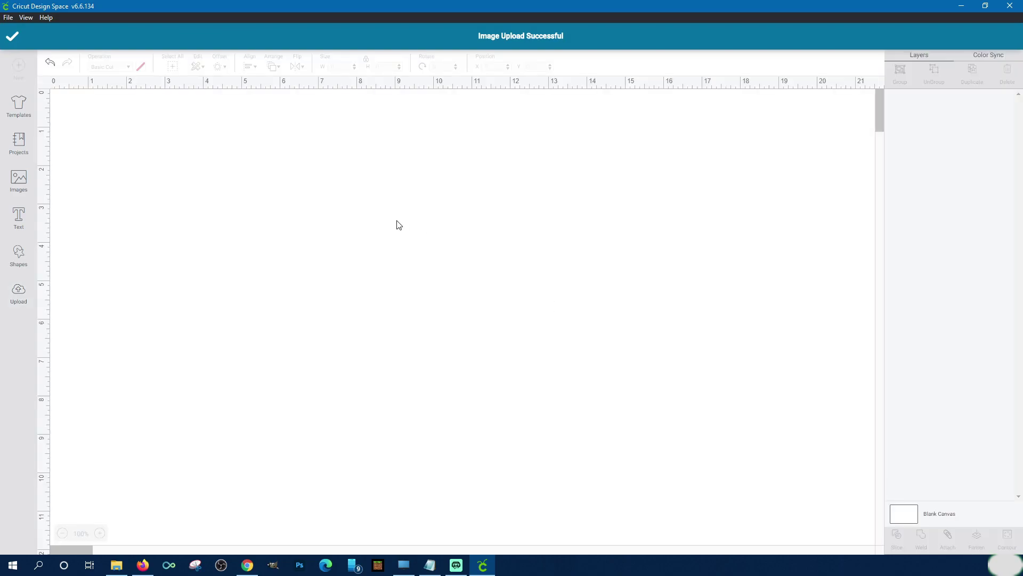
# - Move the layered Spiderman face away from the canvas corner and enlarge it to about 5.38" wide
pyautogui.moveTo(138, 167); pyautogui.dragTo(322, 213)
pyautogui.moveTo(391, 345); pyautogui.dragTo(472, 465)
pyautogui.moveTo(335, 242); pyautogui.dragTo(303, 239)
# - Hide and show the white eyes layer, delete it as a trial, and undo the deletion
pyautogui.click(951, 140)
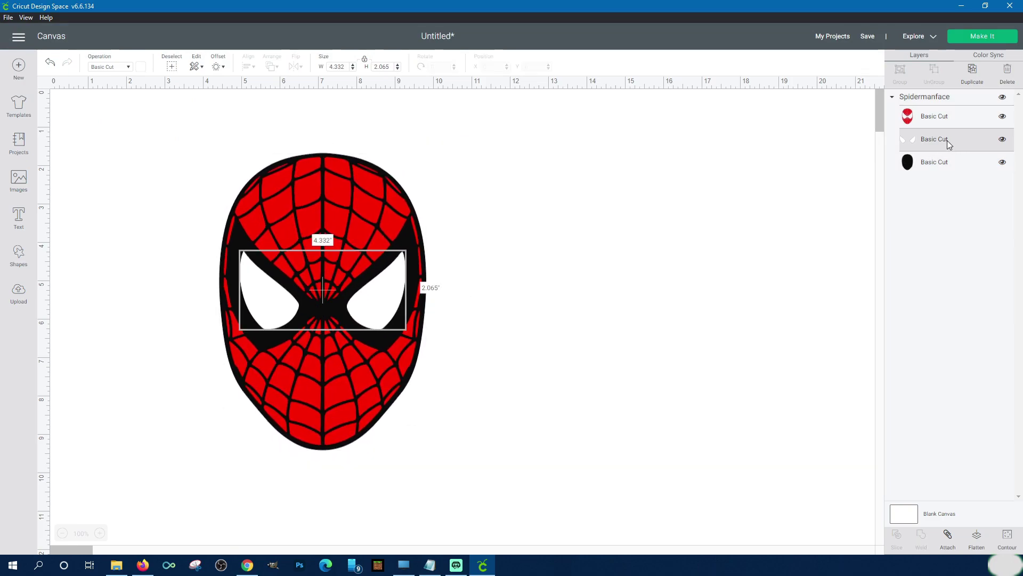
pyautogui.click(1003, 139)
pyautogui.click(1003, 139)
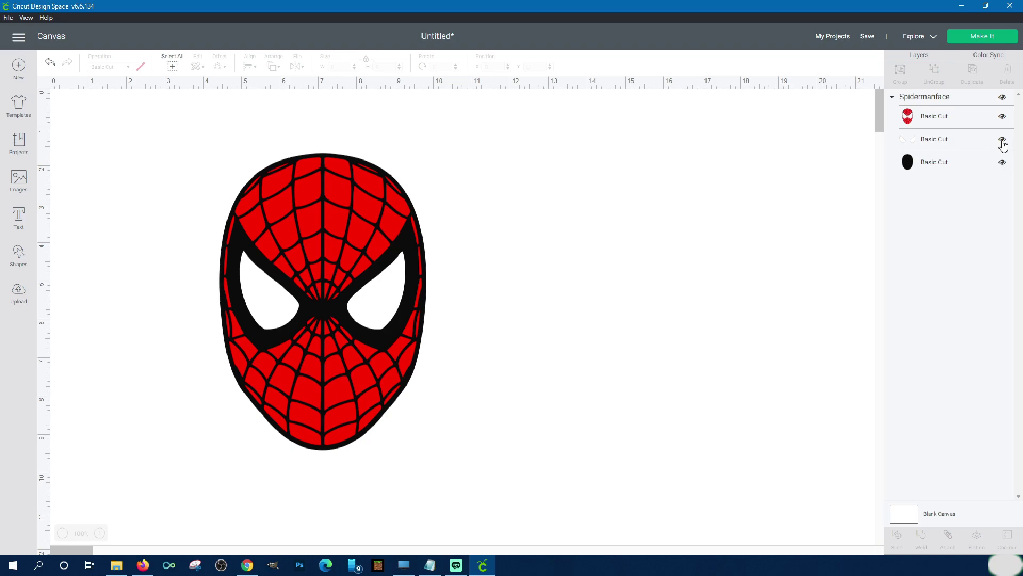
pyautogui.click(1006, 70)
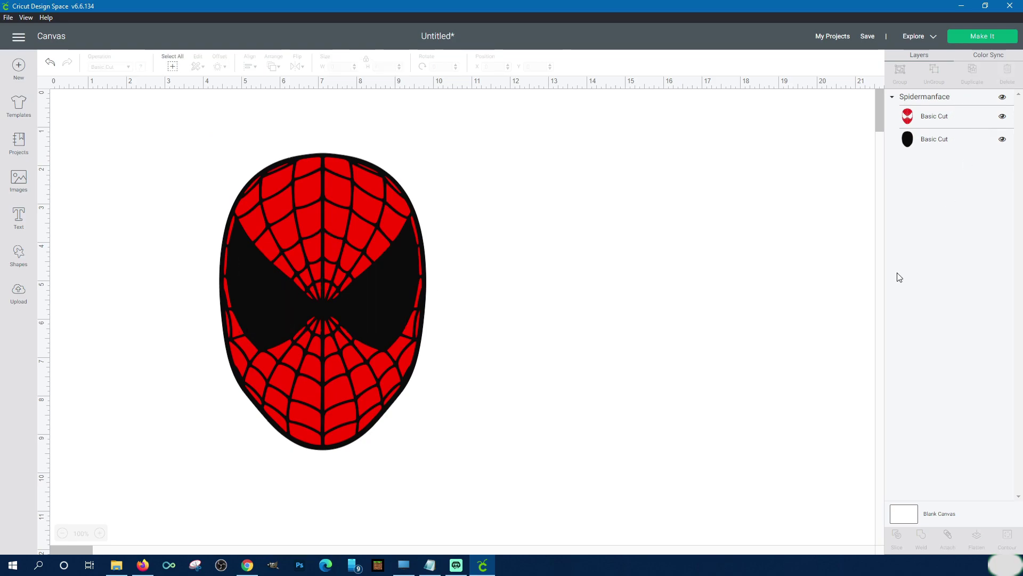
pyautogui.click(50, 62)
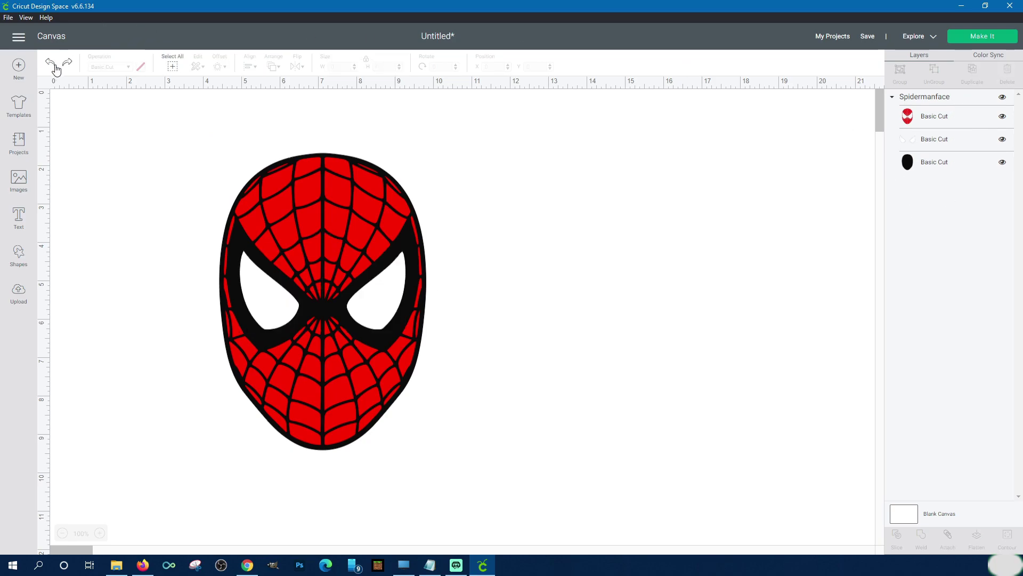
# - Select the whole Spidermanface group and move it to about X 5.15, Y 1.56
pyautogui.click(915, 98)
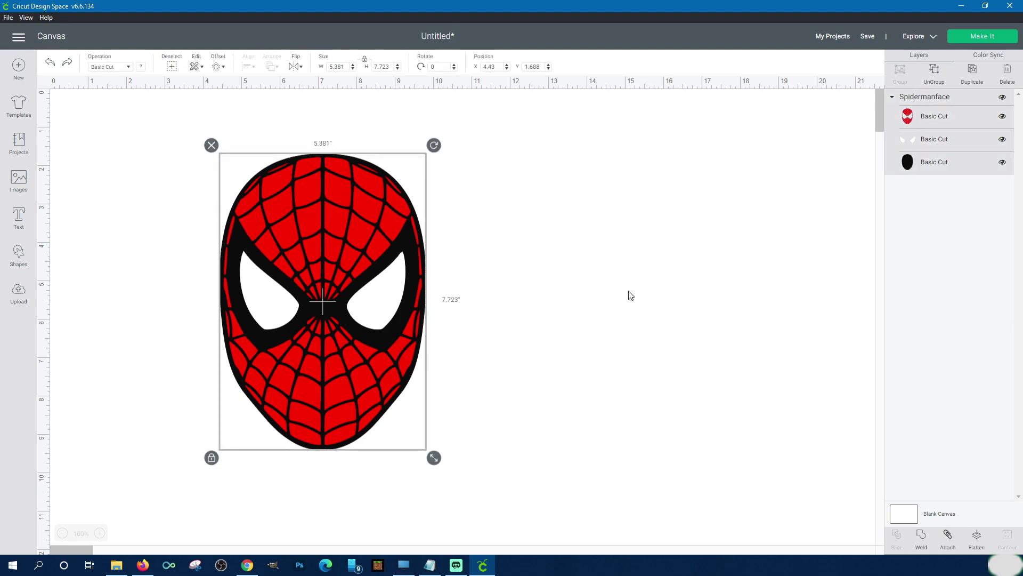
pyautogui.moveTo(332, 305); pyautogui.dragTo(361, 299)
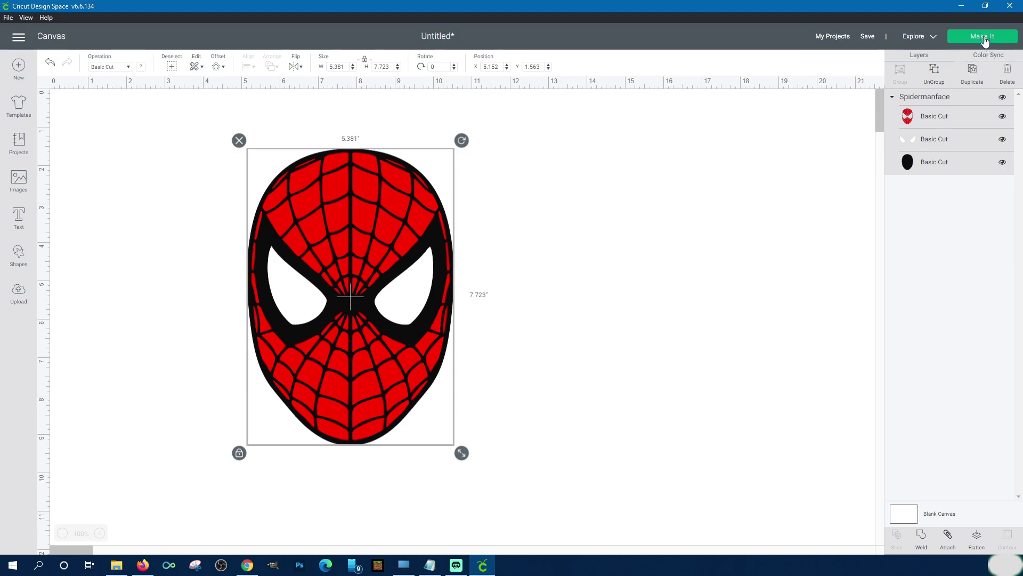
# - Isolate the red web layer by hiding the white and black layers, and switch visibility to only the white eyes layer
pyautogui.click(912, 122)
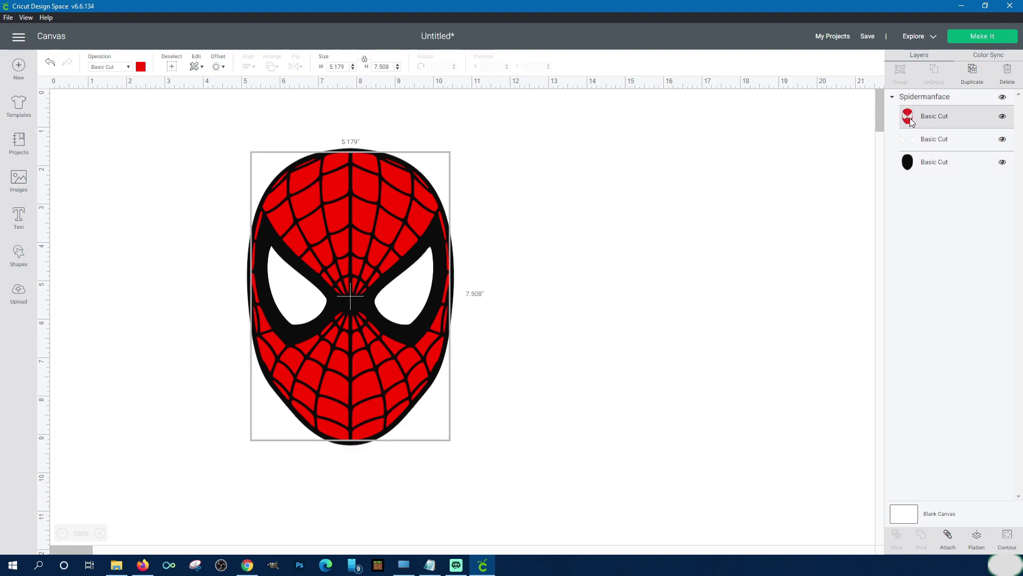
pyautogui.click(1002, 139)
pyautogui.click(1003, 162)
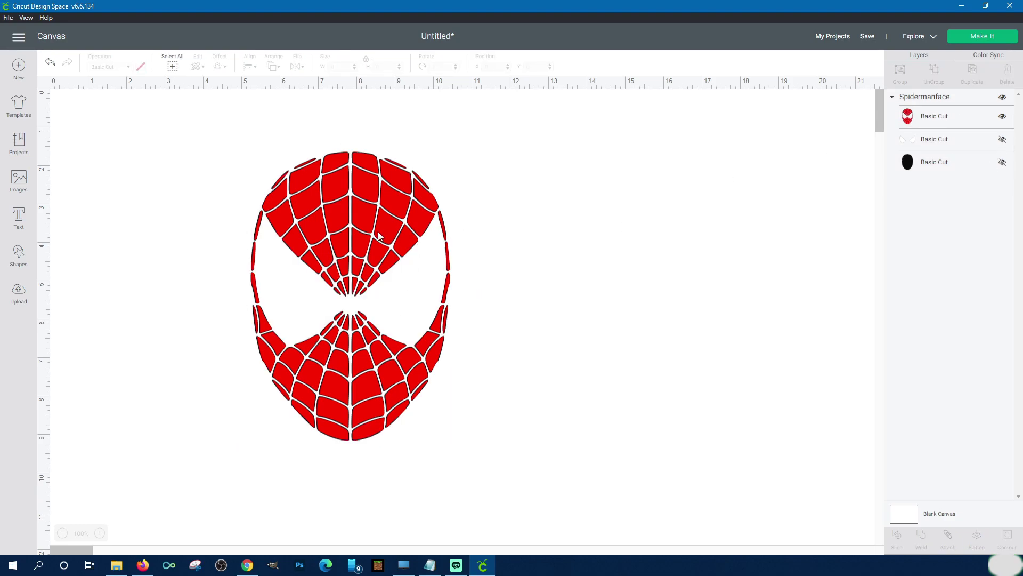
pyautogui.click(1002, 117)
pyautogui.click(1003, 139)
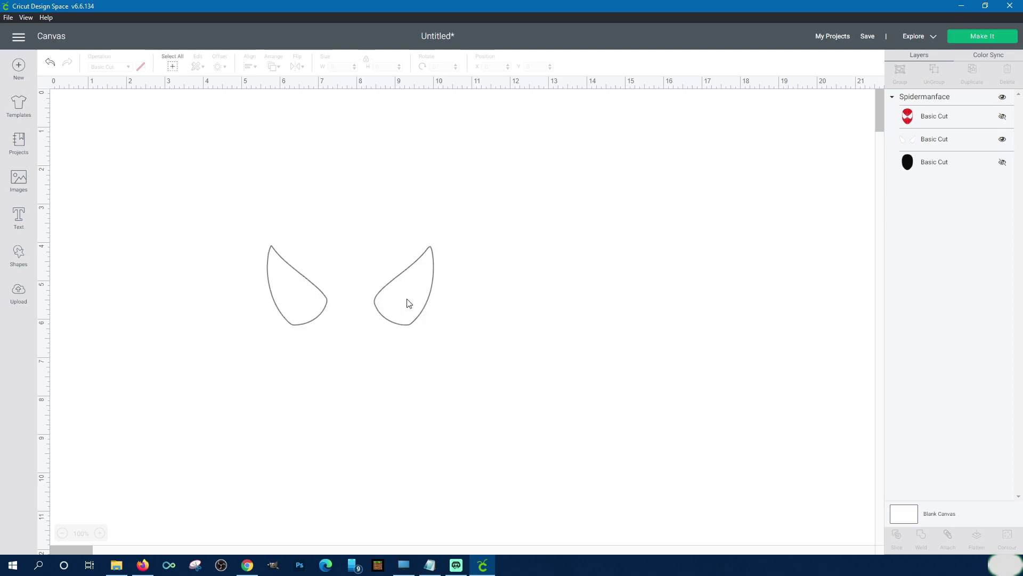
# - Isolate the black face layer by hiding the white eyes, and restore visibility of the white and red layers
pyautogui.click(1002, 139)
pyautogui.click(1003, 162)
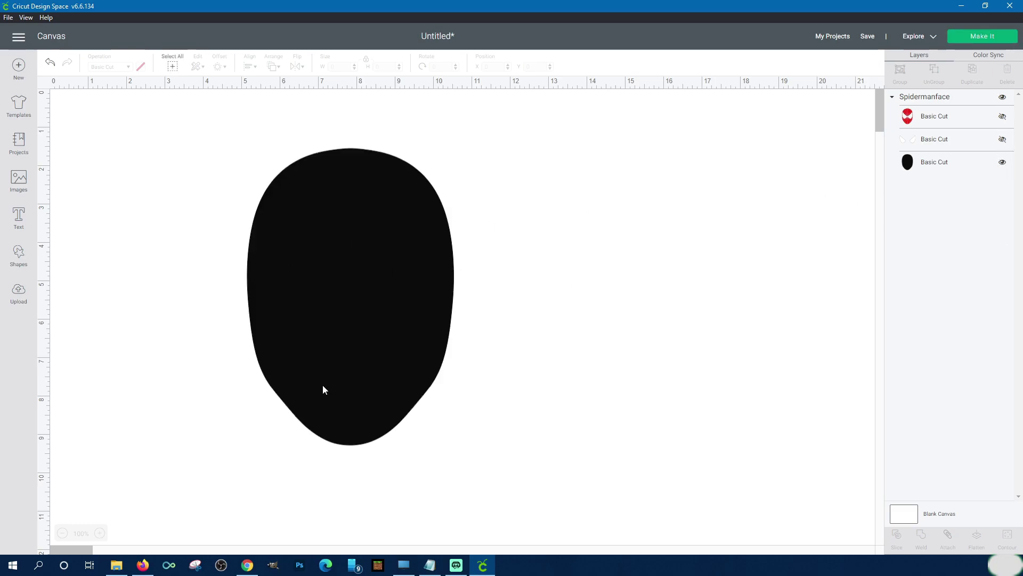
pyautogui.click(1002, 139)
pyautogui.click(1002, 117)
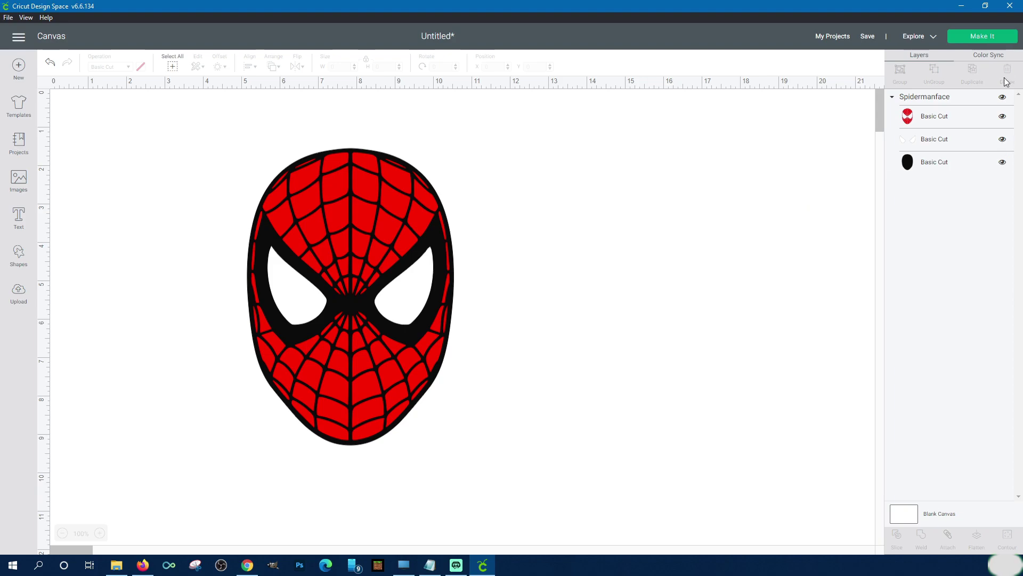
# - Send the project to mat preparation and review the white, black and red mats in turn
pyautogui.click(983, 36)
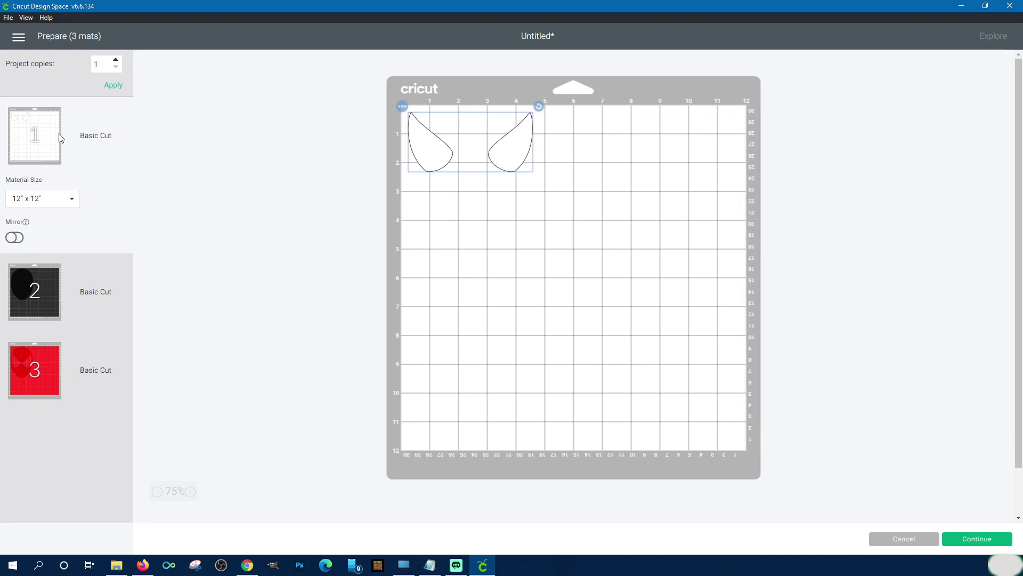
pyautogui.click(98, 291)
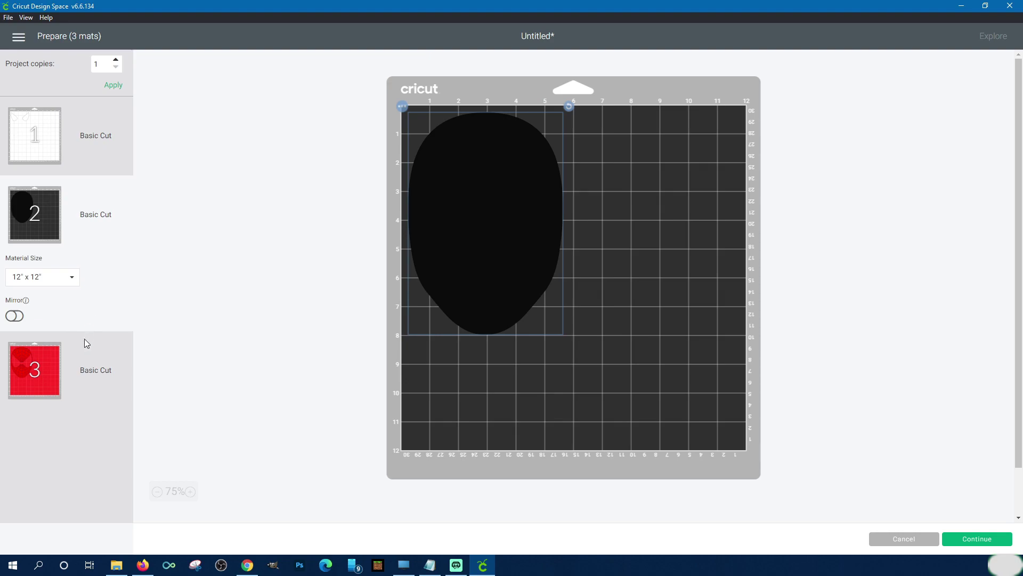
pyautogui.click(80, 361)
pyautogui.click(75, 152)
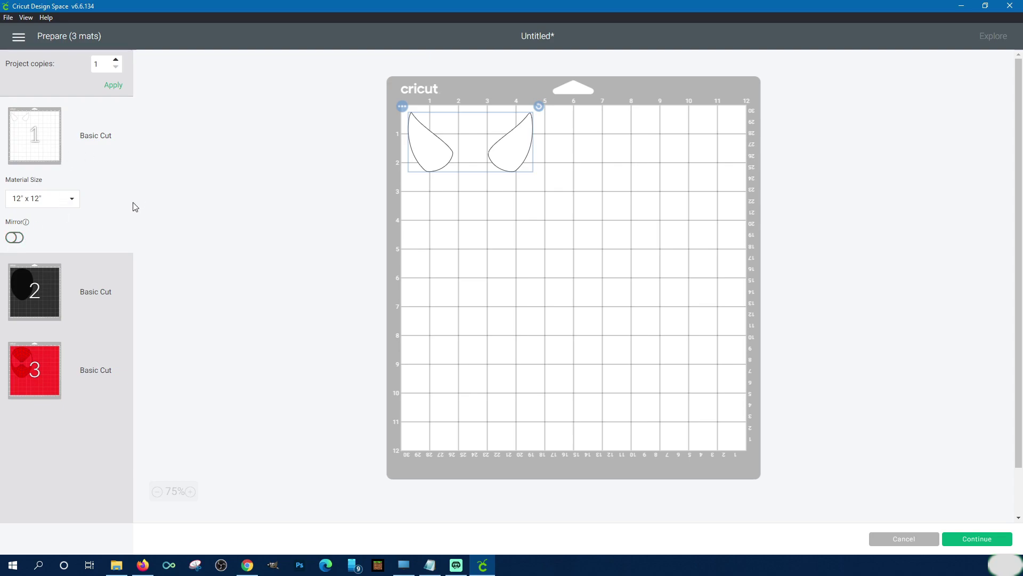
pyautogui.click(84, 305)
pyautogui.click(76, 358)
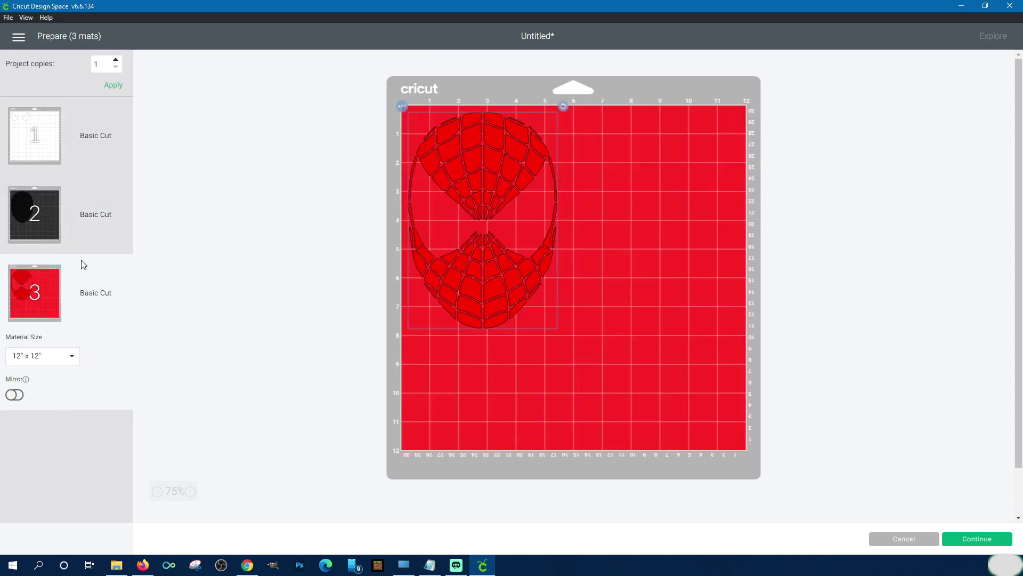
pyautogui.click(69, 146)
# - Continue to the cut setup, set the base material to Premium Vinyl and check the pressure options
pyautogui.click(978, 539)
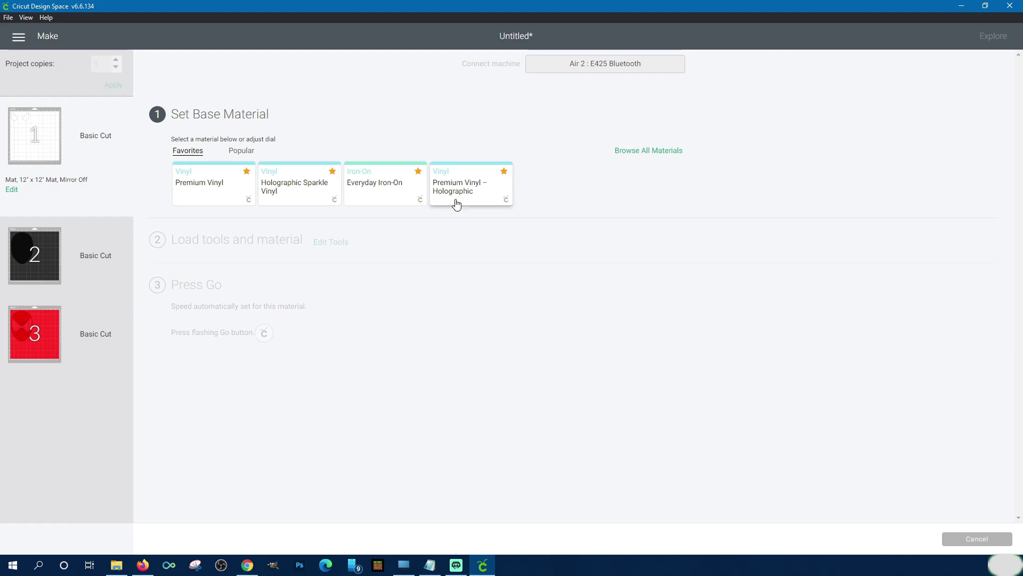
pyautogui.click(213, 194)
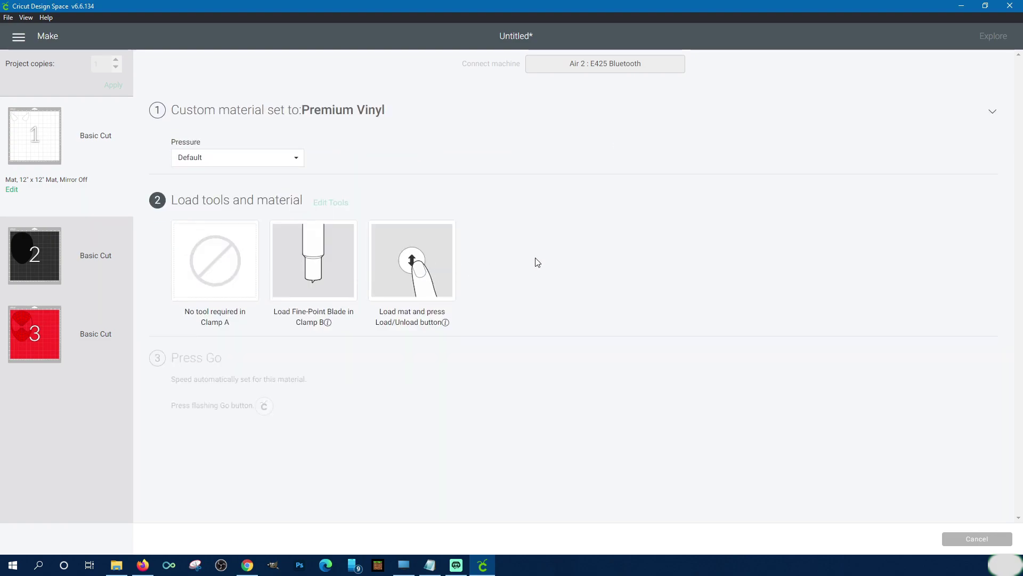
pyautogui.click(289, 166)
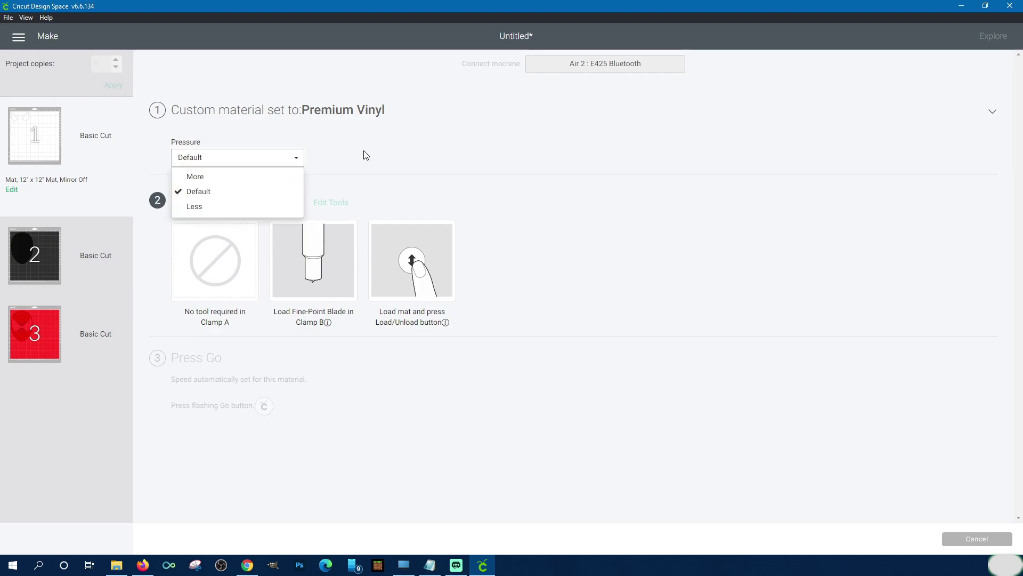
pyautogui.click(392, 155)
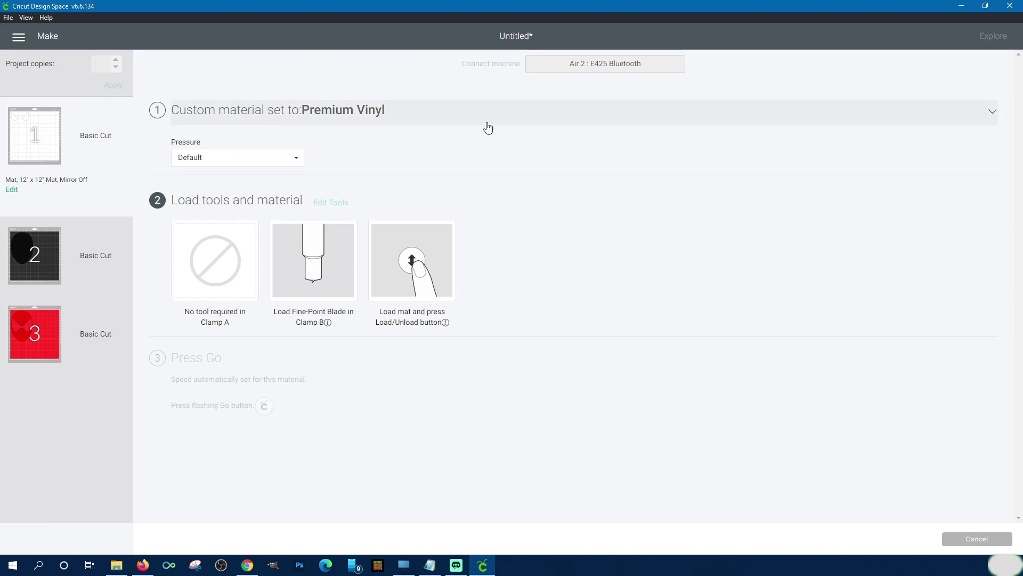
# - Browse the full materials list through the iron-on and leather categories, and choose Premium Vinyl as the base material
pyautogui.click(987, 120)
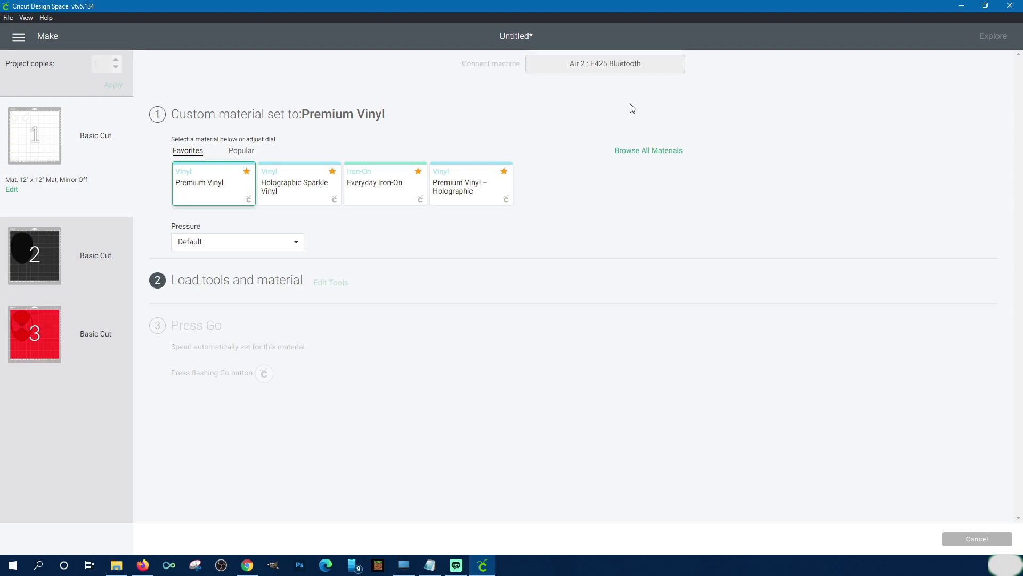
pyautogui.click(664, 154)
pyautogui.scroll(-15, 481, 266)
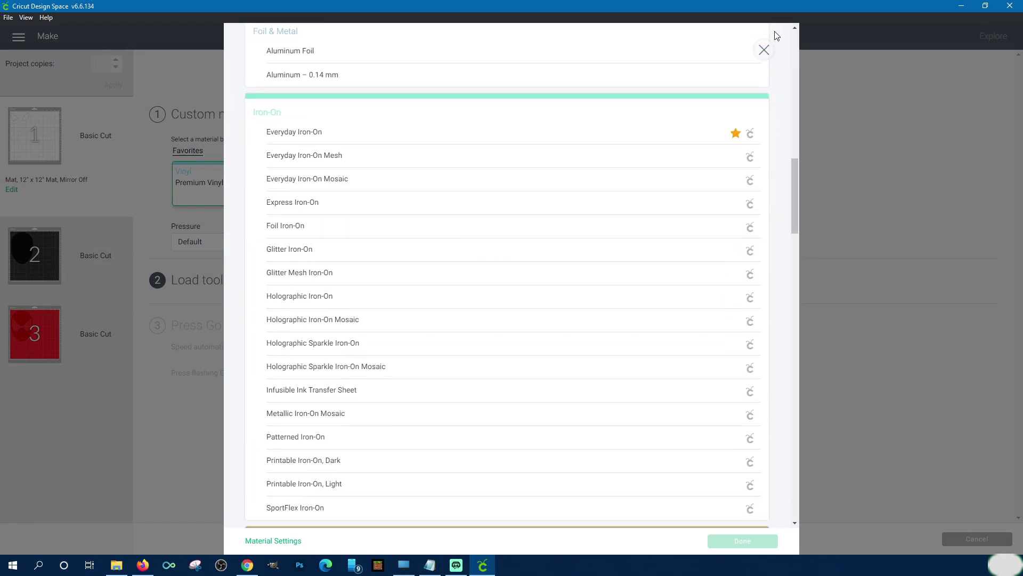
pyautogui.scroll(-4, 671, 59)
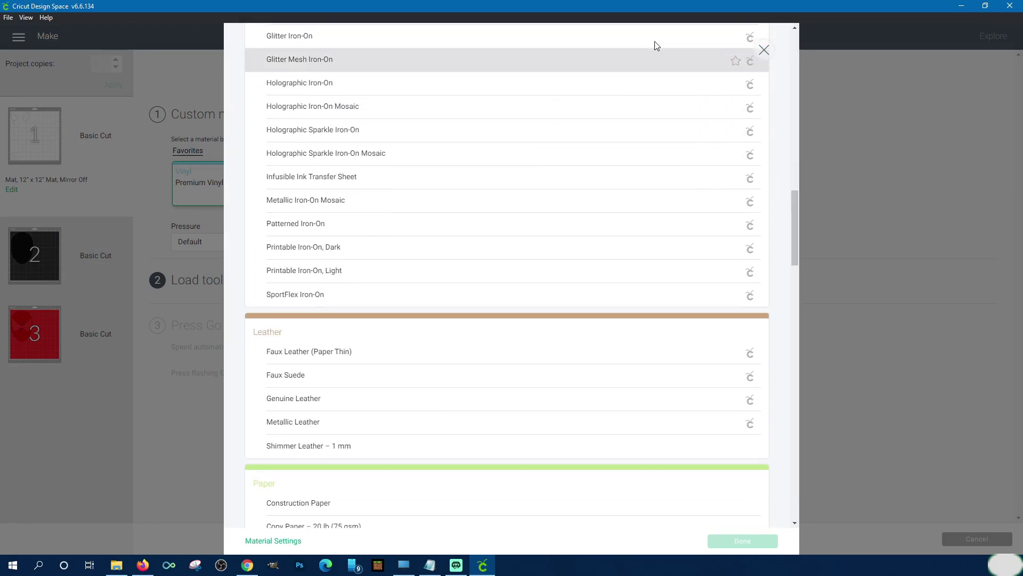
pyautogui.click(764, 50)
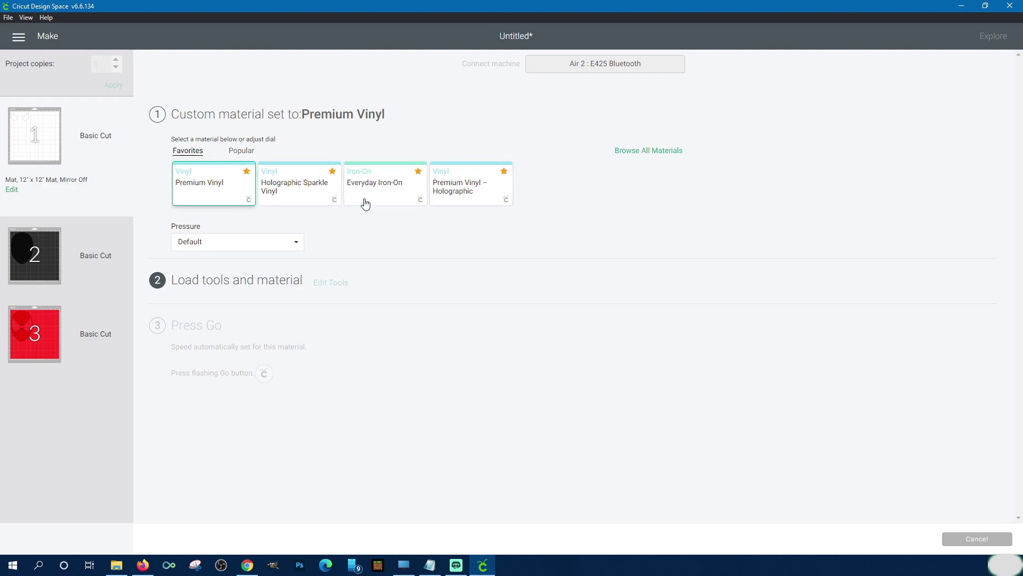
pyautogui.click(209, 187)
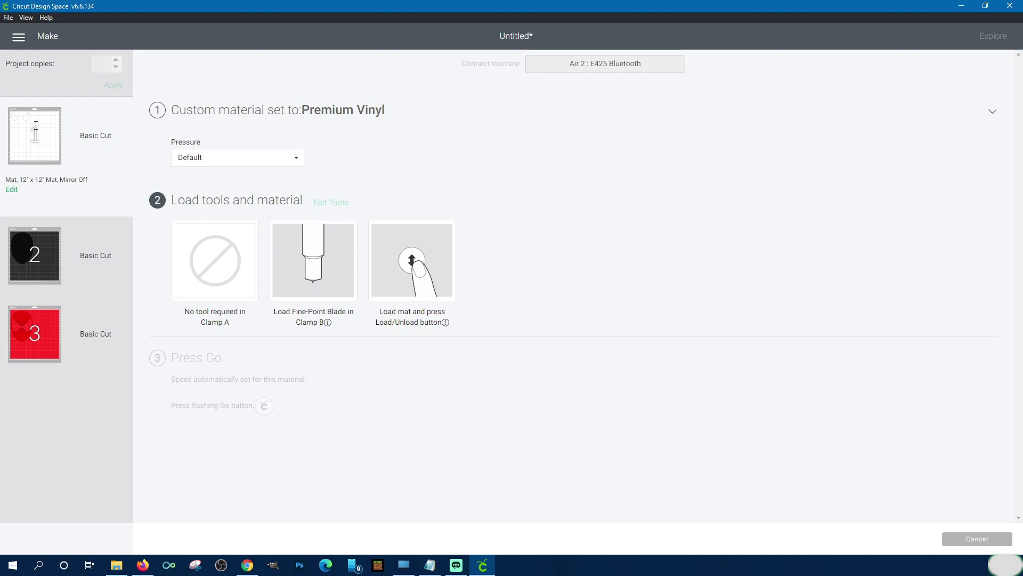
# - Look at the edit view of the white eyes mat, and cancel the cut to return to mat preparation
pyautogui.moveTo(46, 143)
pyautogui.click(11, 189)
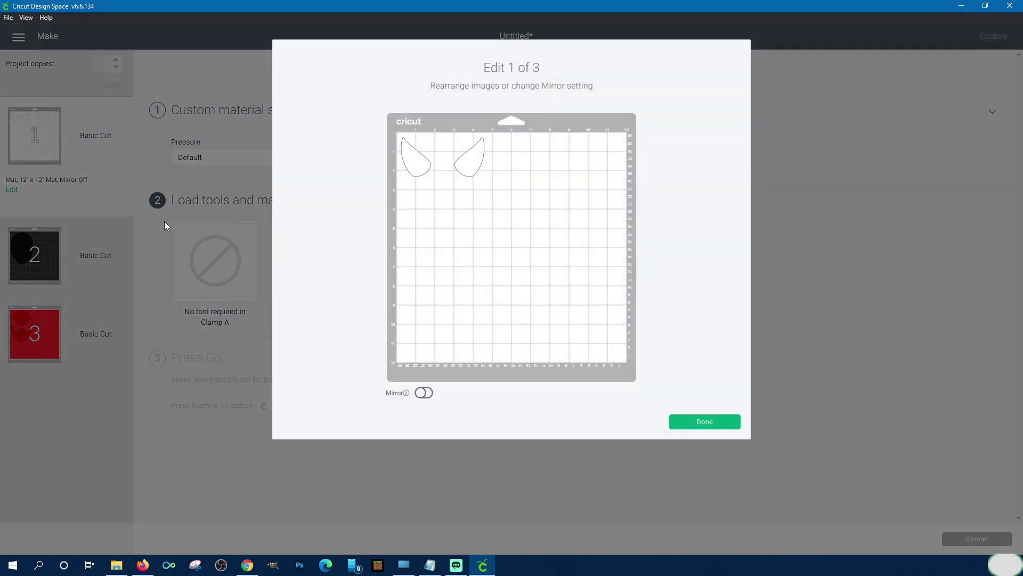
pyautogui.click(710, 424)
pyautogui.click(991, 540)
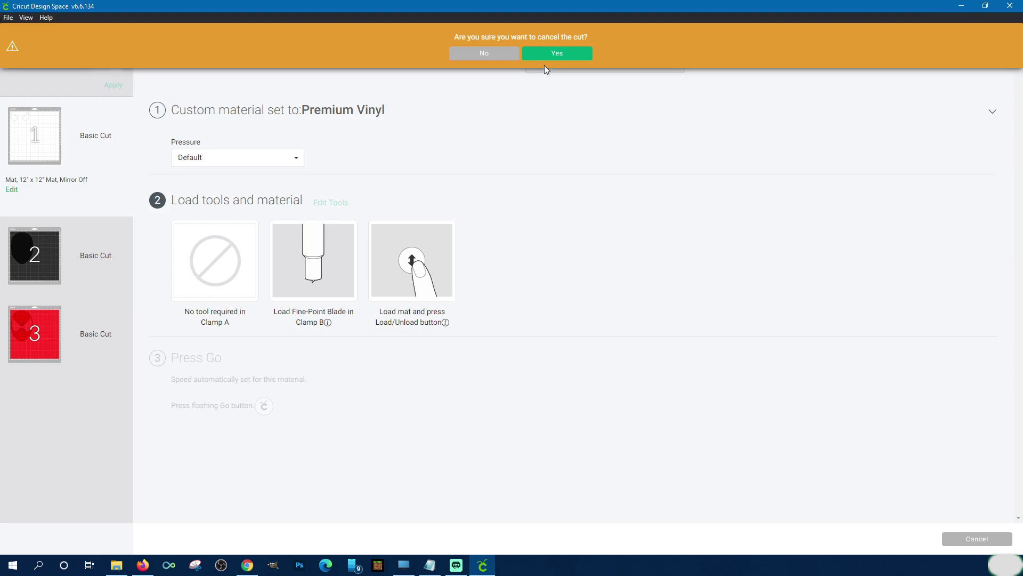
pyautogui.click(541, 53)
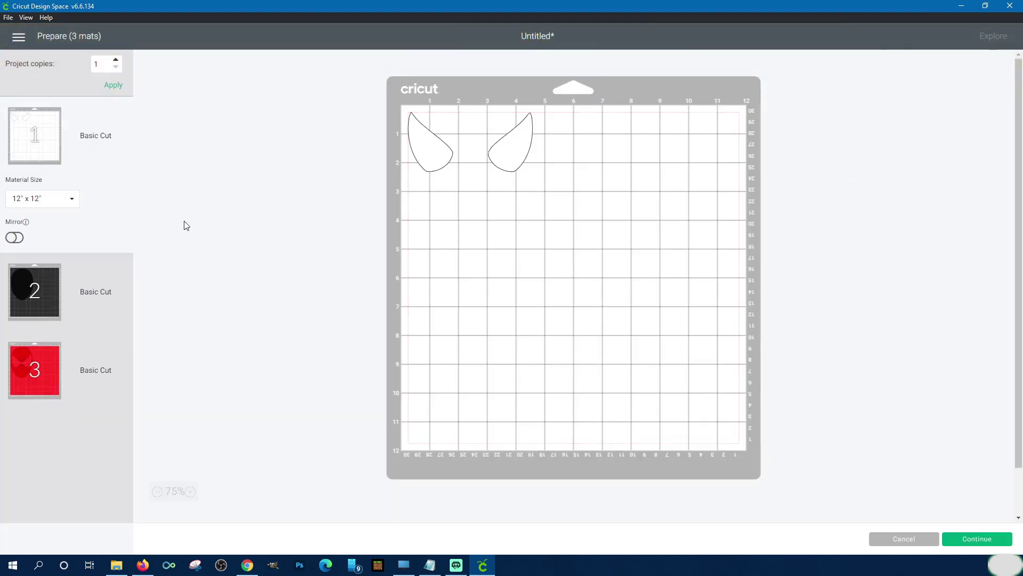
# - Turn on Mirror for all three mats: white, black and red
pyautogui.click(15, 237)
pyautogui.click(90, 292)
pyautogui.click(14, 315)
pyautogui.click(86, 352)
pyautogui.click(14, 394)
# - Continue to the cut setup, set the base material to Everyday Iron-On, and cancel the cut
pyautogui.click(998, 540)
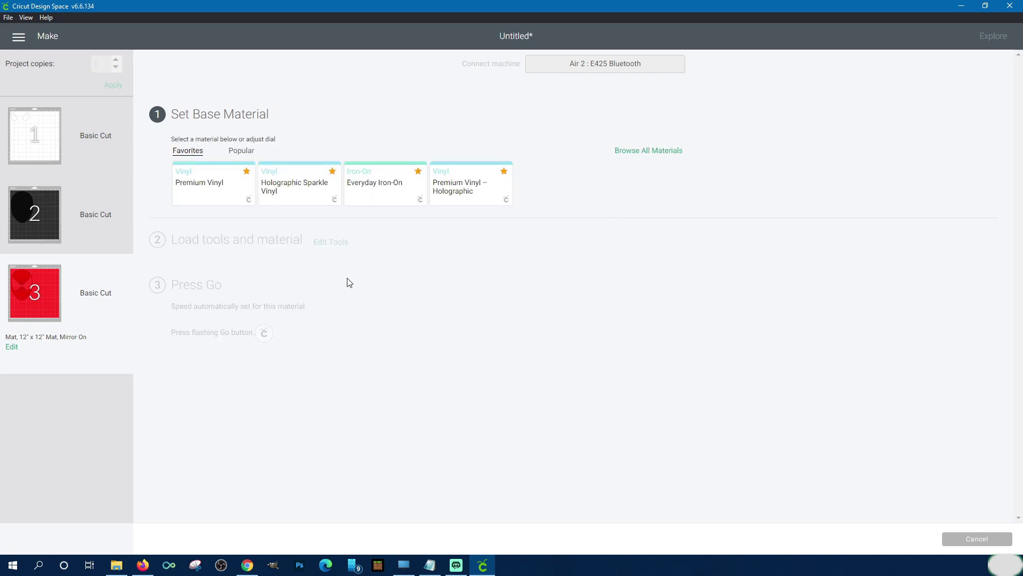
pyautogui.click(396, 194)
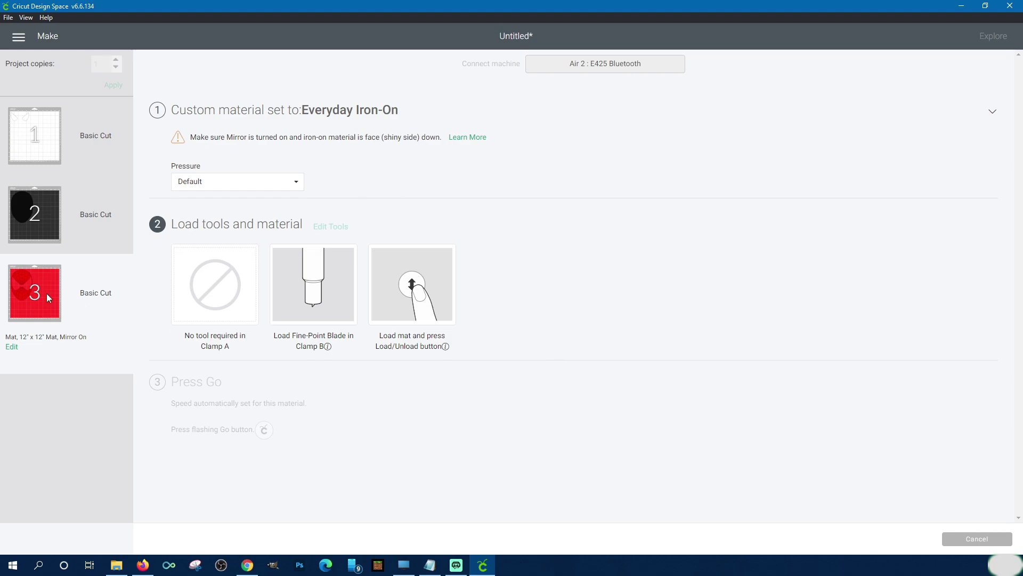
pyautogui.moveTo(47, 294)
pyautogui.click(978, 539)
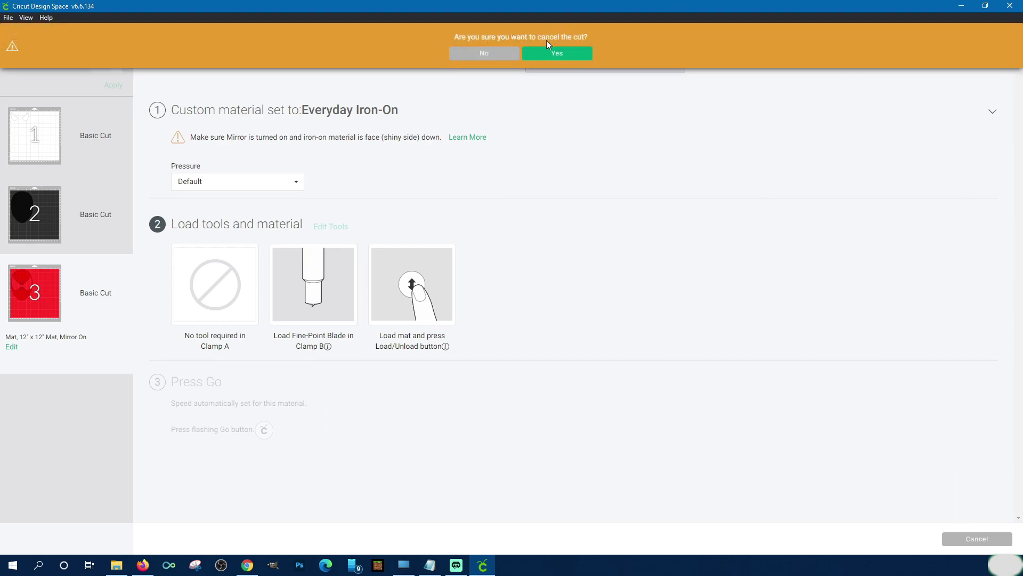
pyautogui.click(554, 55)
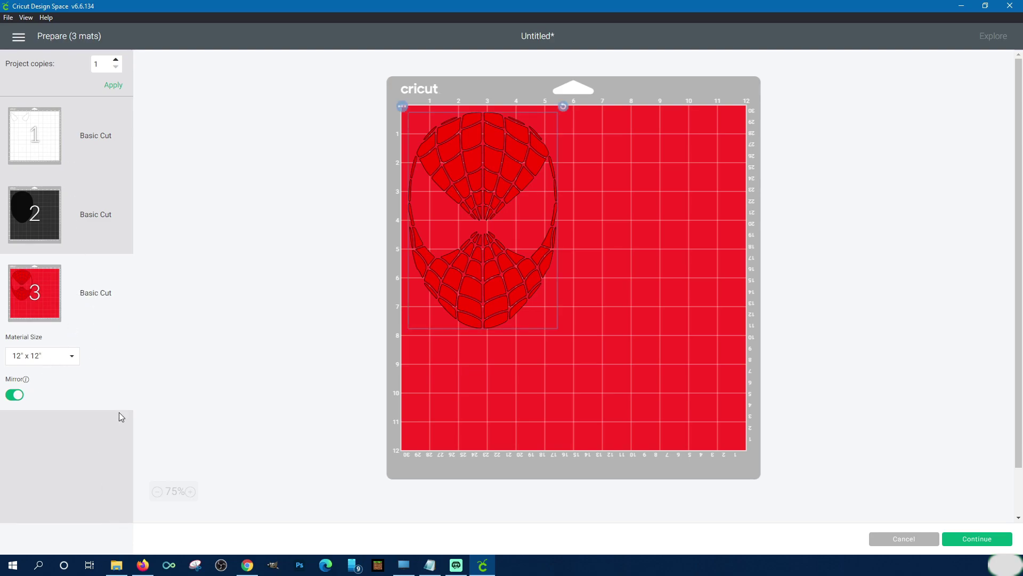
# - Reopen the cut setup, view the white eyes mat and the red web mat, and cancel the cut
pyautogui.click(991, 539)
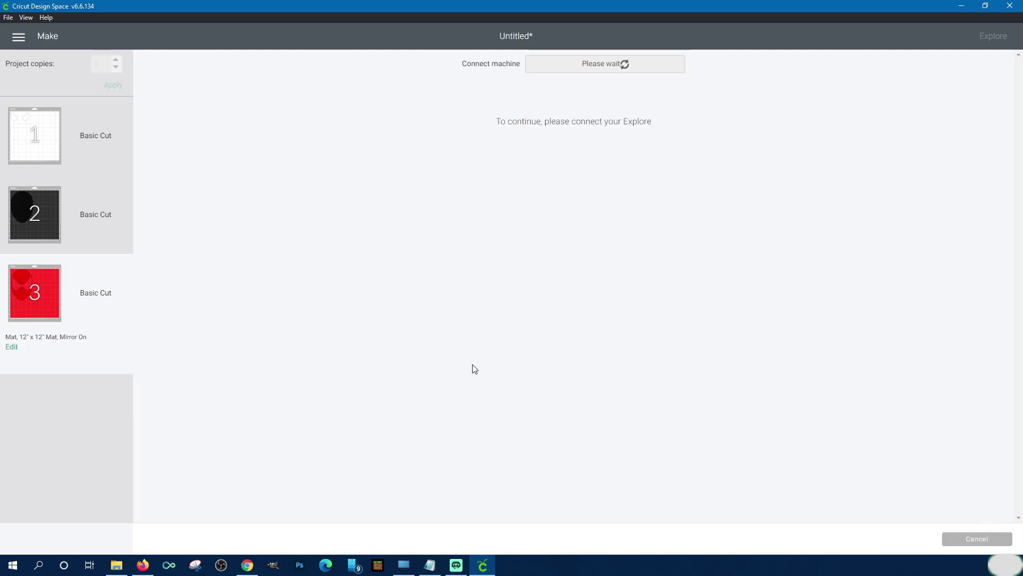
pyautogui.click(43, 133)
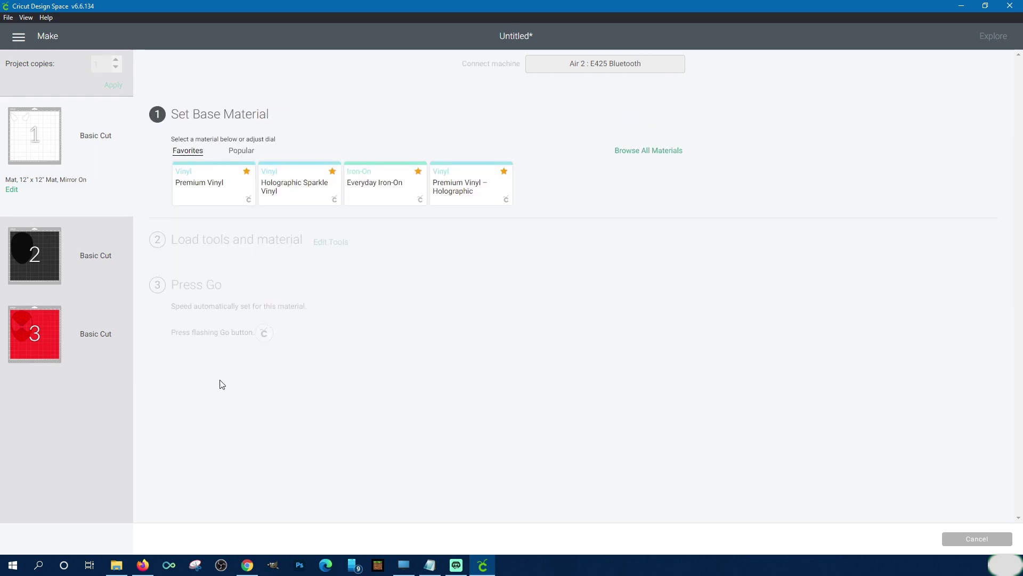
pyautogui.click(76, 337)
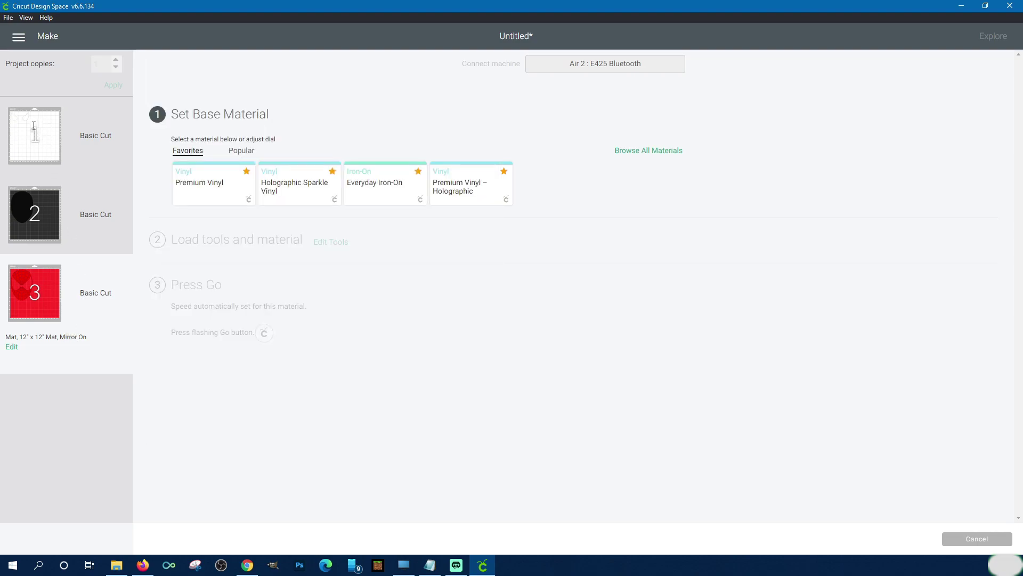
pyautogui.moveTo(34, 125)
pyautogui.click(967, 540)
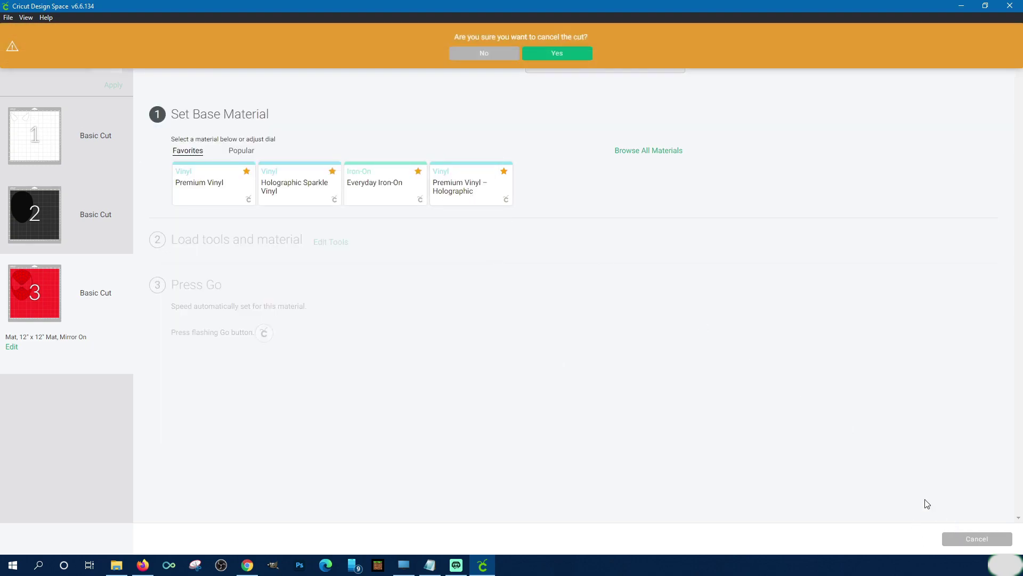
pyautogui.click(571, 51)
# - Return to the canvas and delete the whole Spidermanface group
pyautogui.click(911, 543)
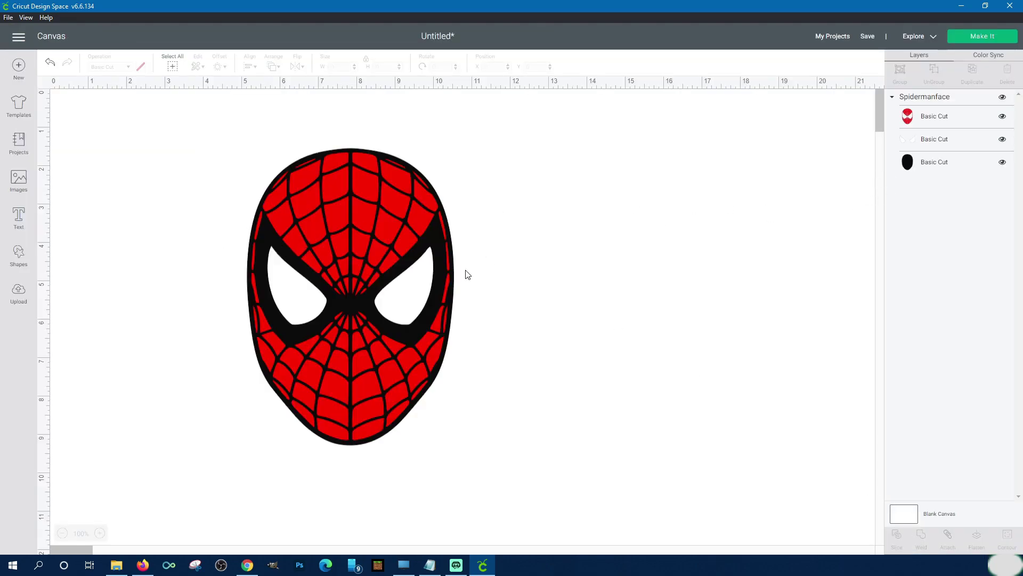
pyautogui.click(438, 275)
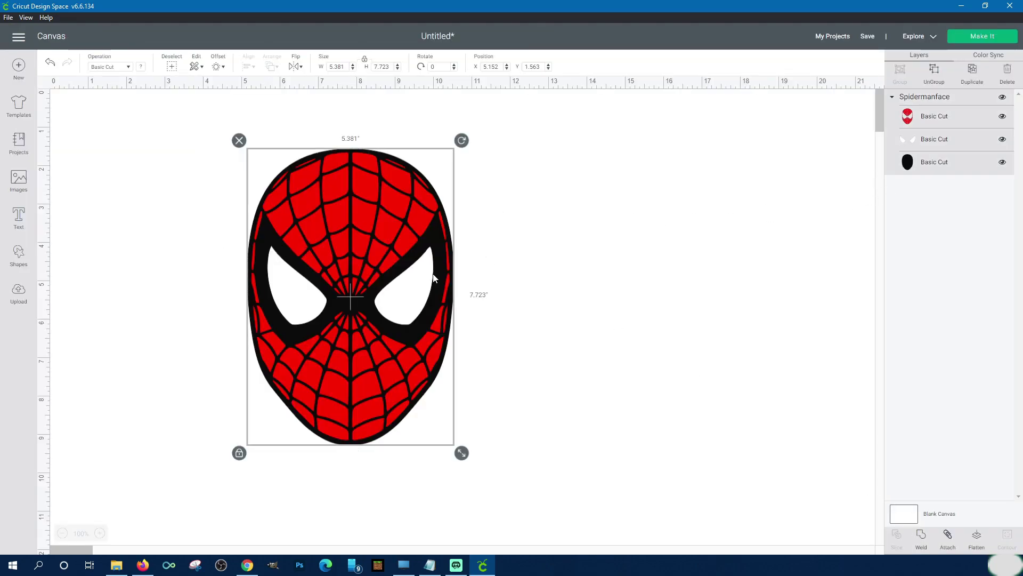
pyautogui.press('Delete')
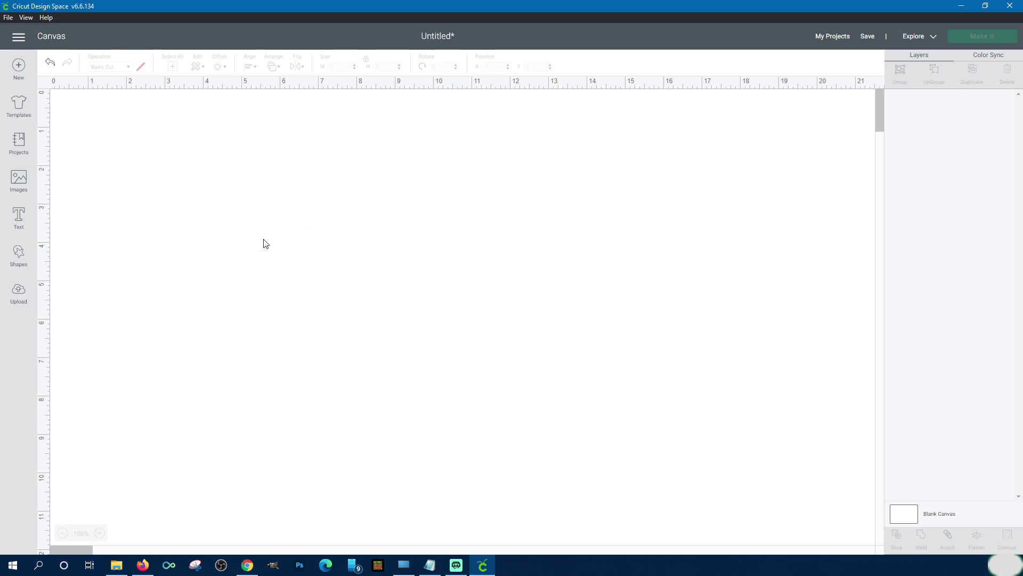
# - Start a new image upload and open the SpidermanFace picture file from the Pictures > Cricut > SVGs > Spiderman folder
pyautogui.click(19, 303)
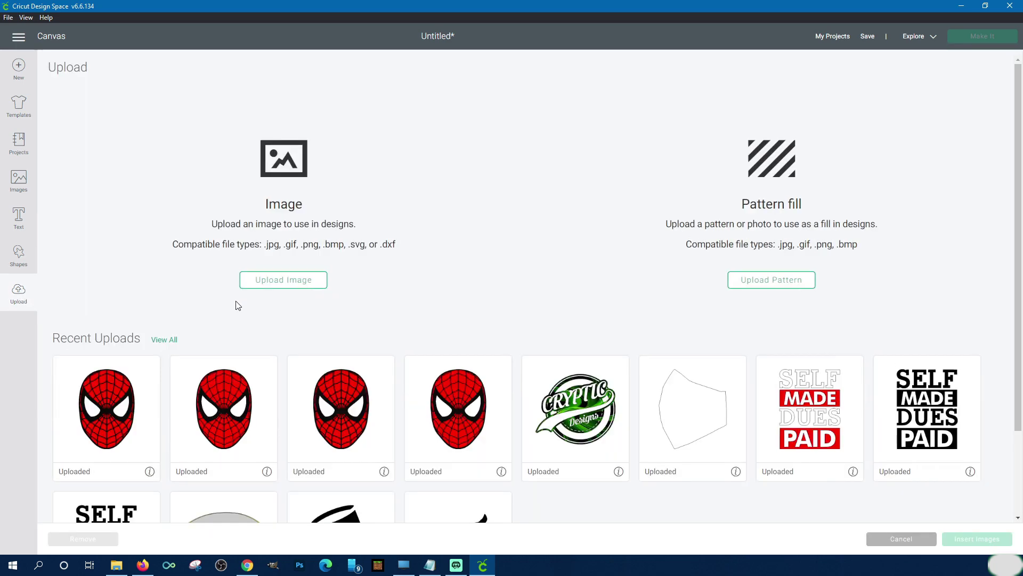
pyautogui.click(233, 382)
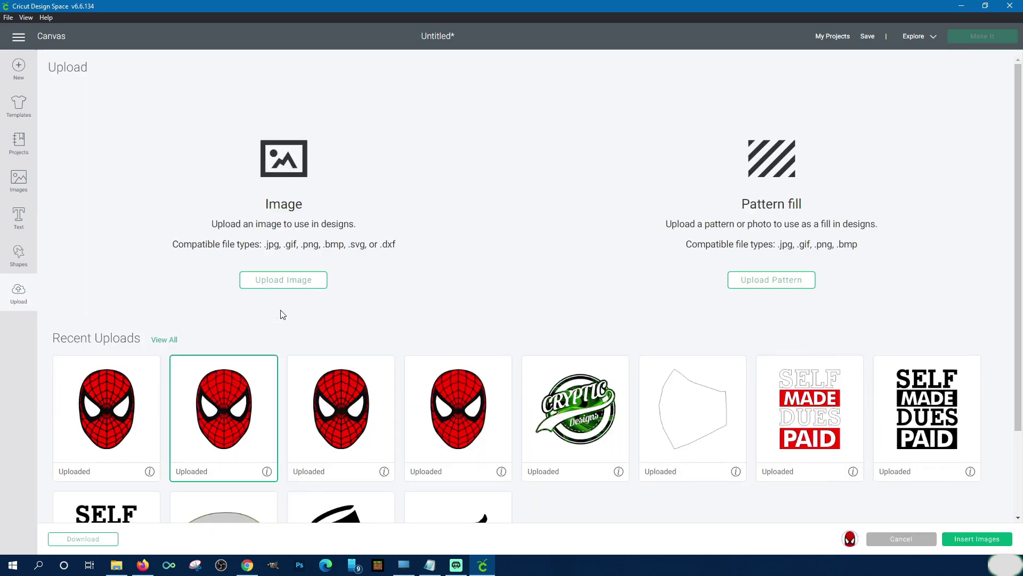
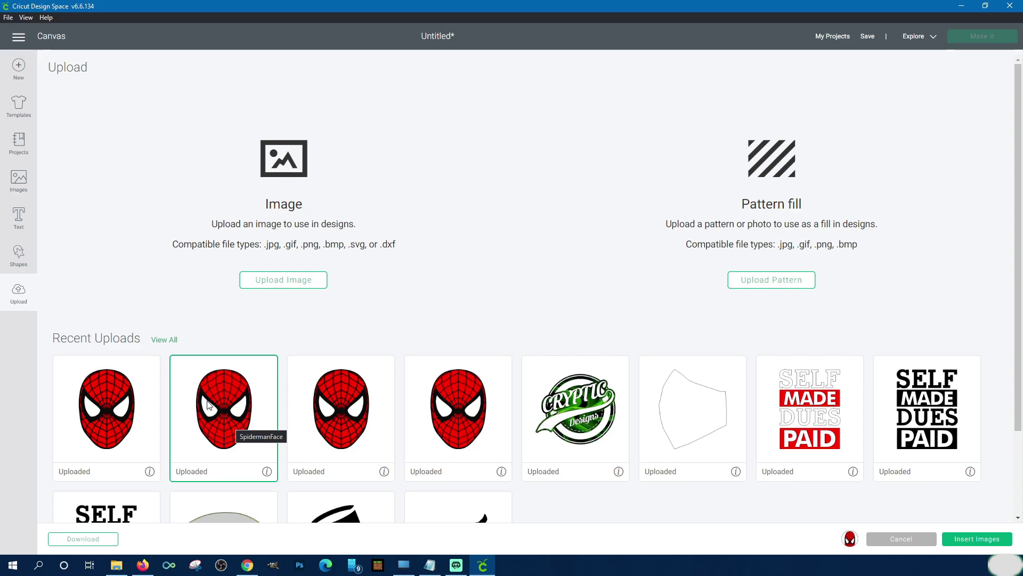
pyautogui.click(287, 280)
pyautogui.click(535, 285)
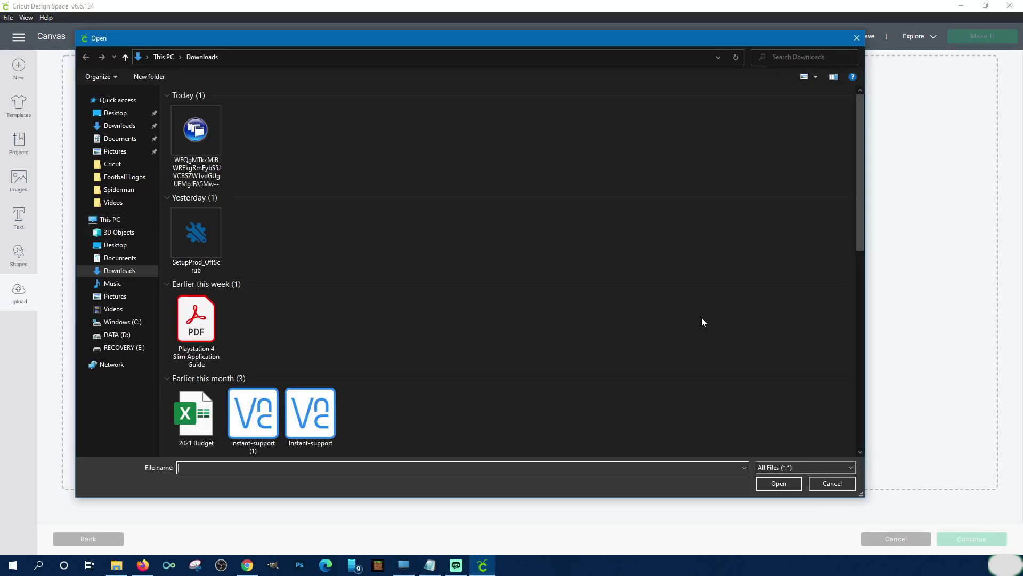
pyautogui.click(117, 296)
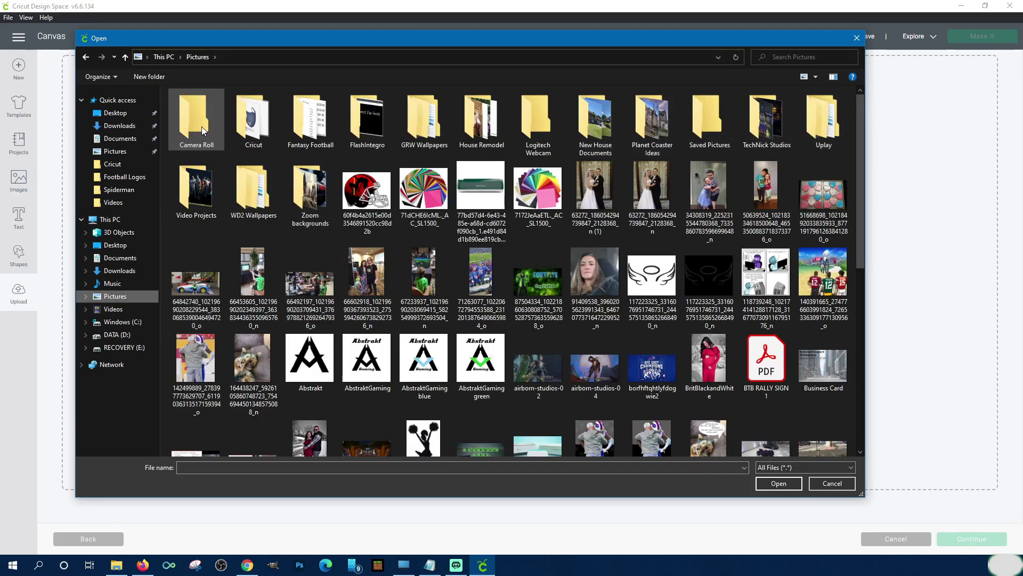
pyautogui.doubleClick(267, 135)
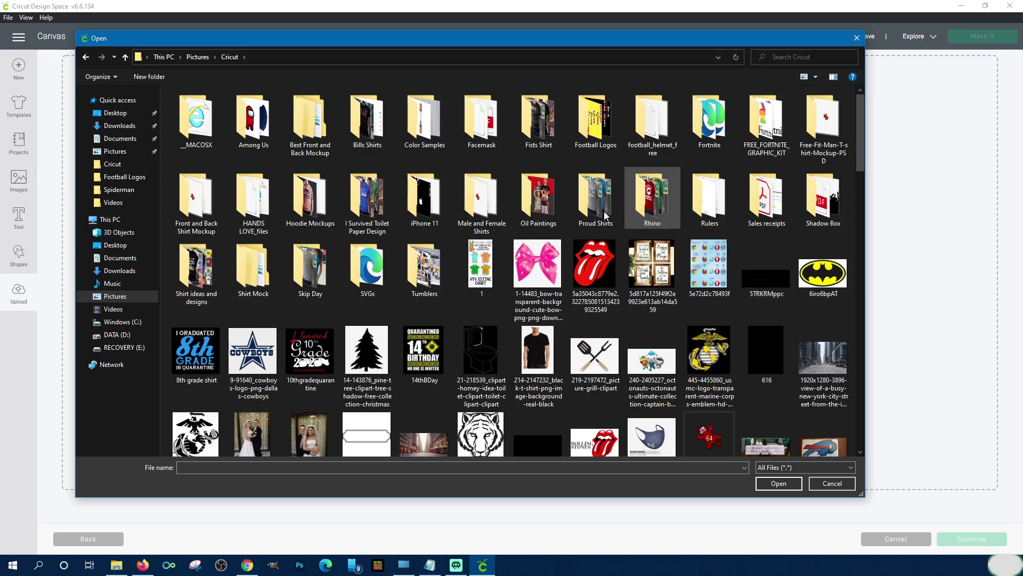
pyautogui.doubleClick(368, 269)
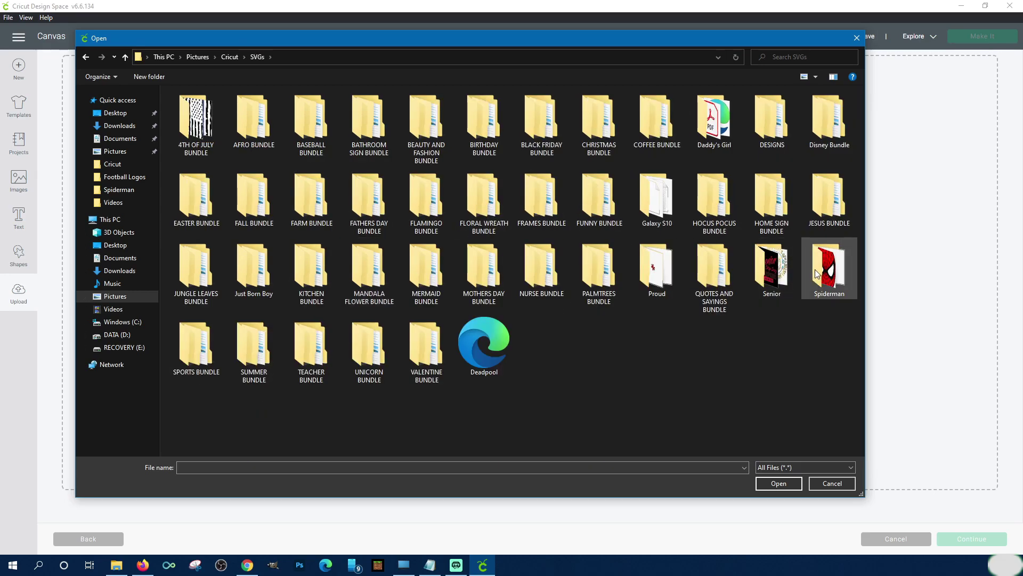
pyautogui.doubleClick(816, 269)
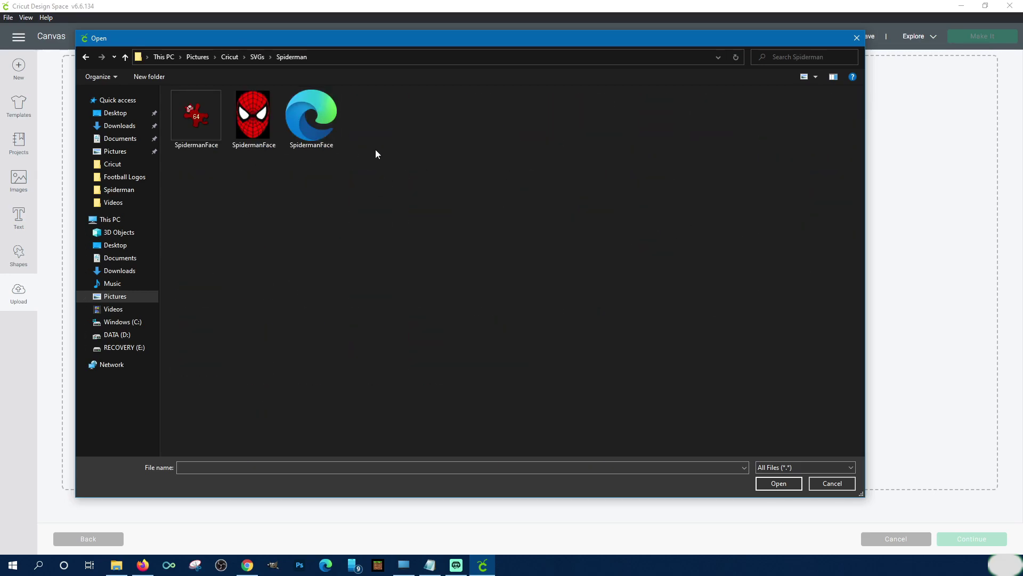
pyautogui.click(244, 128)
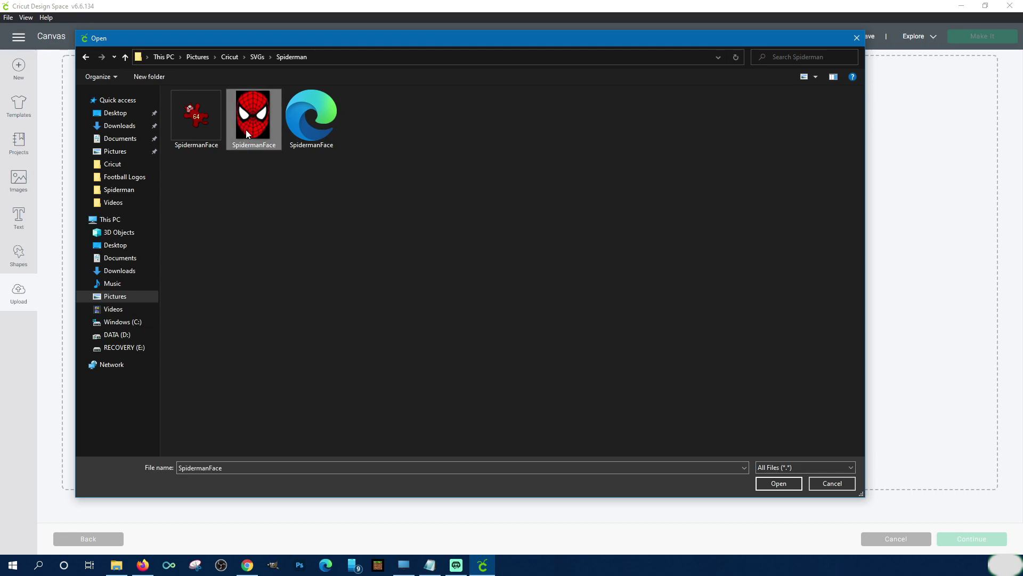
pyautogui.click(771, 483)
# - Set the image type to Complex and continue to the Select & Erase stage with more of the mask in view
pyautogui.click(583, 289)
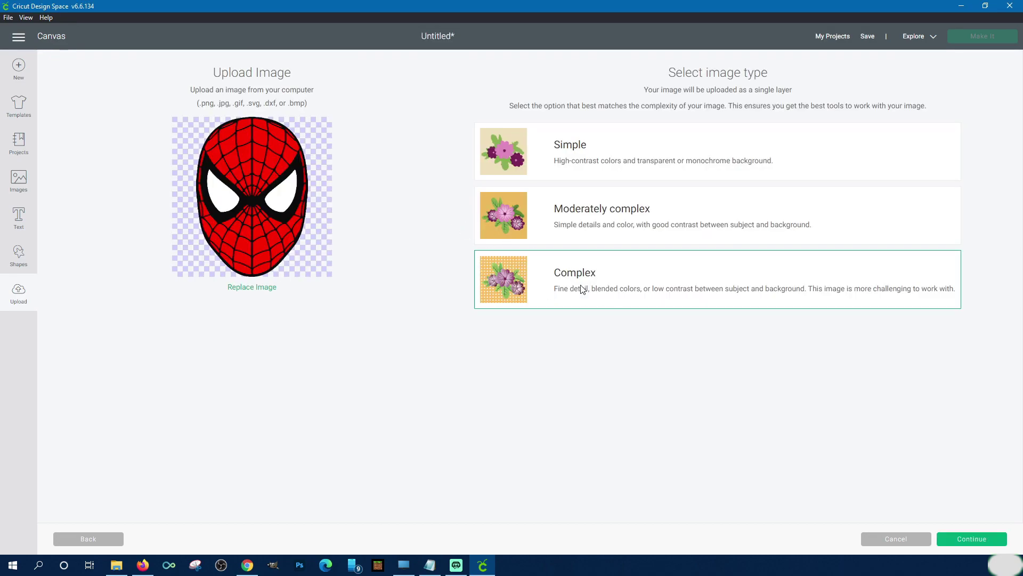
pyautogui.click(965, 538)
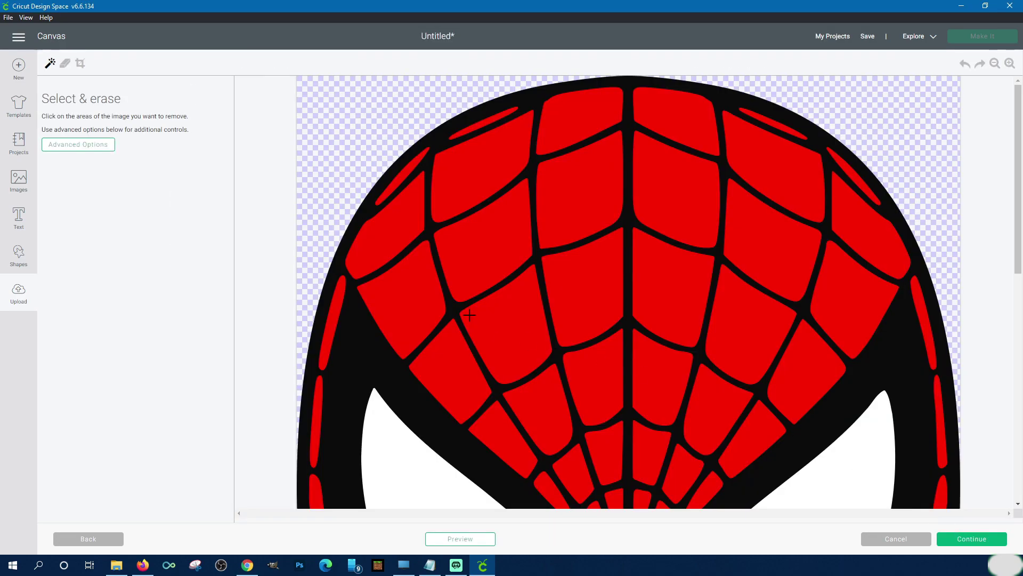
pyautogui.click(994, 64)
pyautogui.click(994, 64)
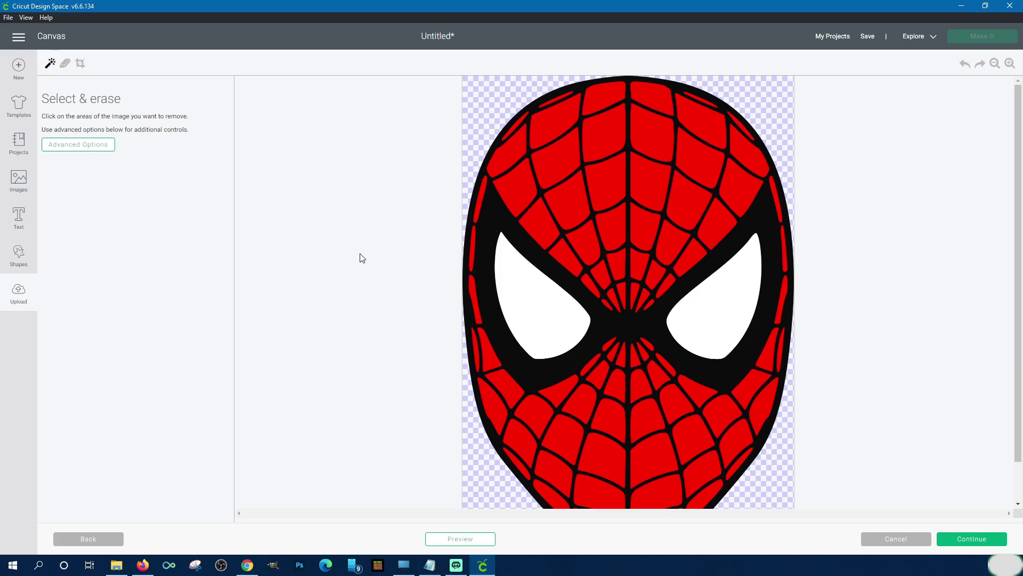
# - Try erasing the black web outline of the mask, and undo the erasure
pyautogui.scroll(-2, 368, 261)
pyautogui.scroll(2, 633, 310)
pyautogui.click(502, 144)
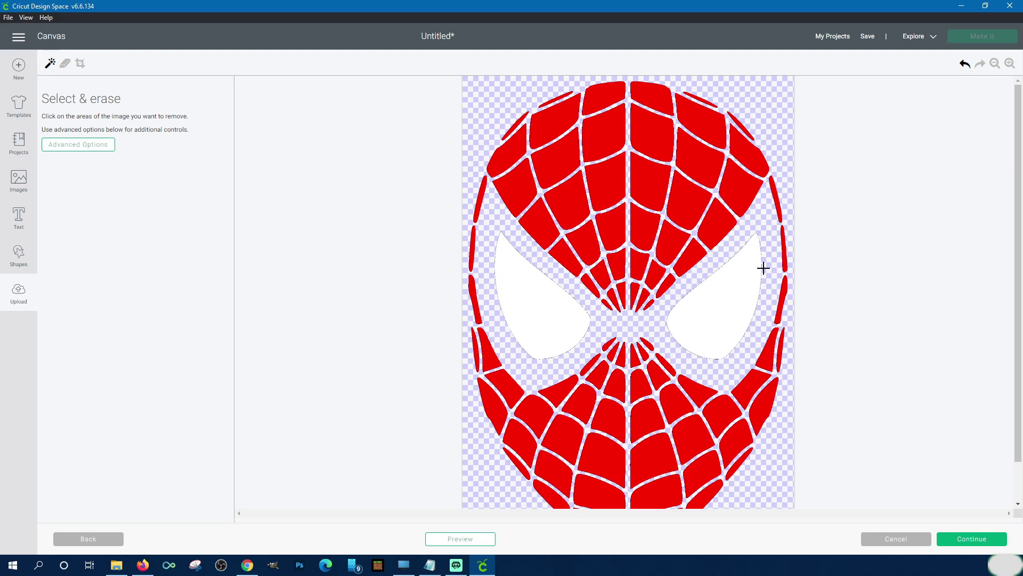
pyautogui.click(963, 64)
# - Show the advanced options, set the color tolerance to 25, try erasing the black outline, and undo it
pyautogui.click(97, 148)
pyautogui.click(219, 211)
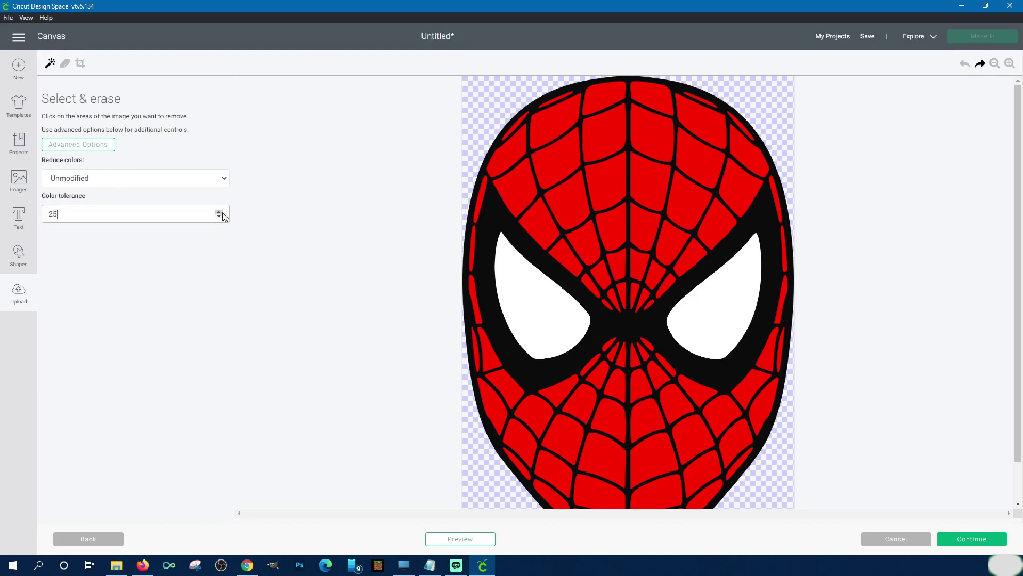
pyautogui.click(502, 221)
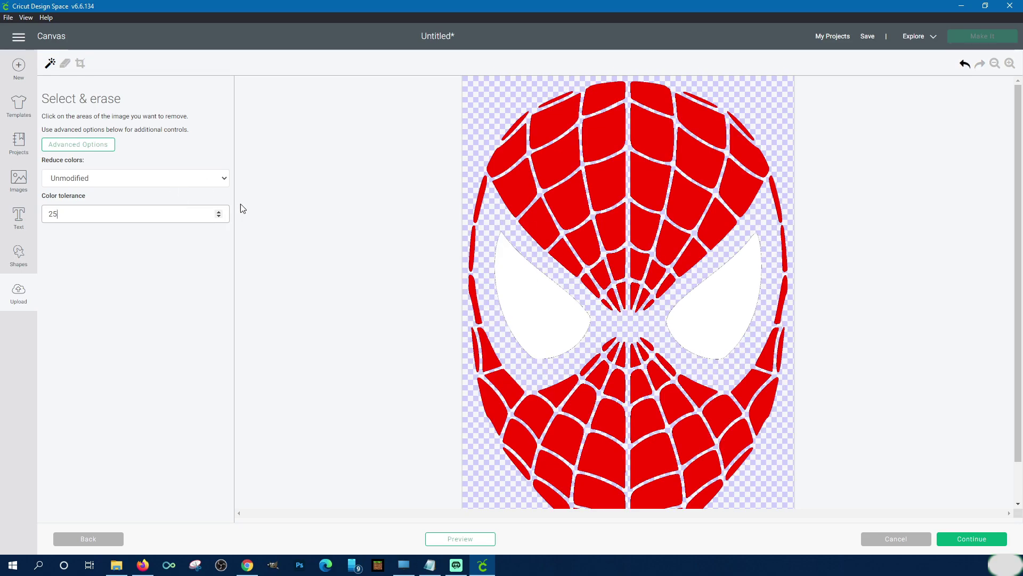
pyautogui.click(964, 64)
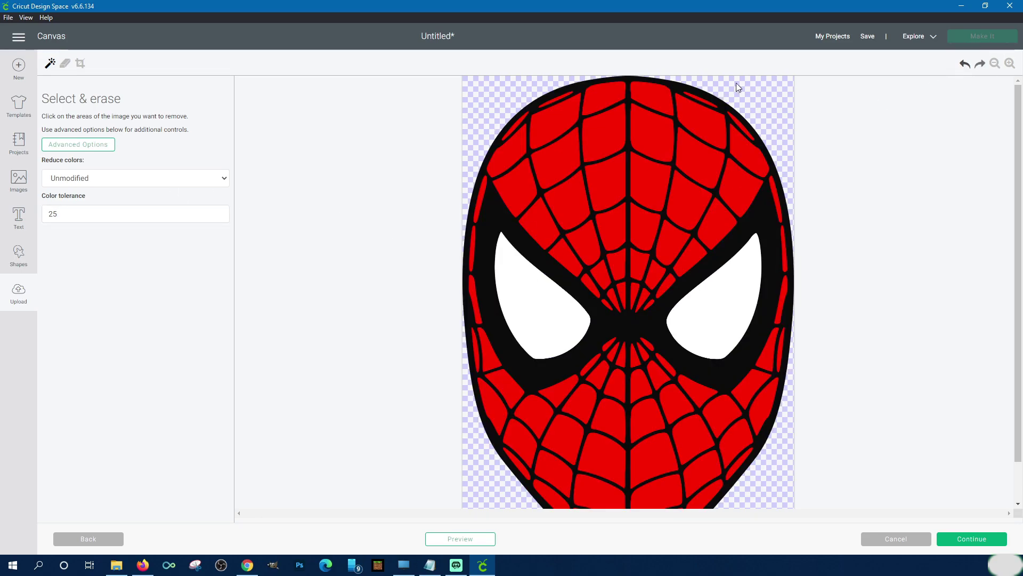
# - Raise the color tolerance to 55, try erasing the black outline, and undo it
pyautogui.click(219, 212)
pyautogui.moveTo(220, 214); pyautogui.dragTo(219, 214)
pyautogui.click(665, 322)
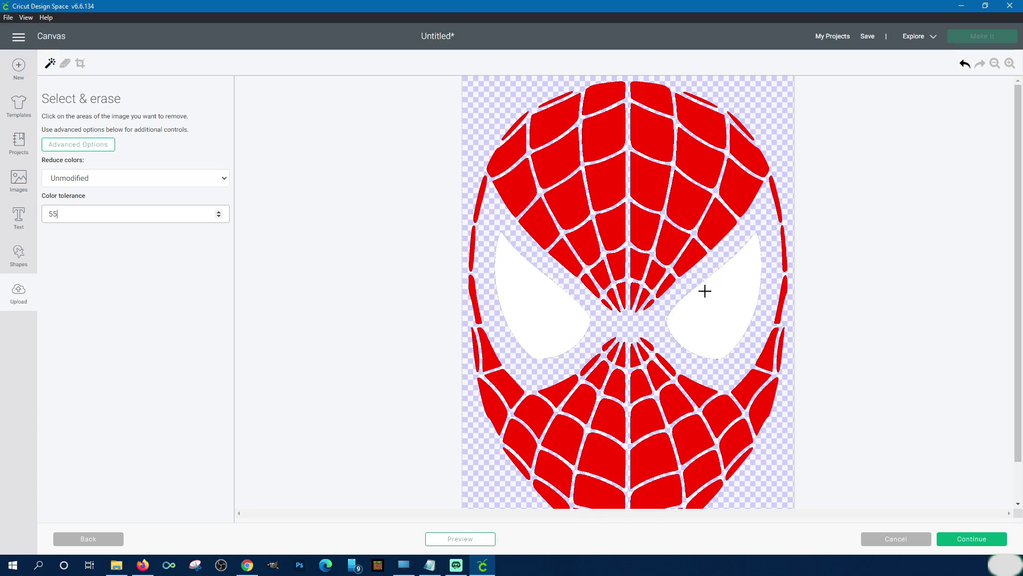
pyautogui.click(965, 64)
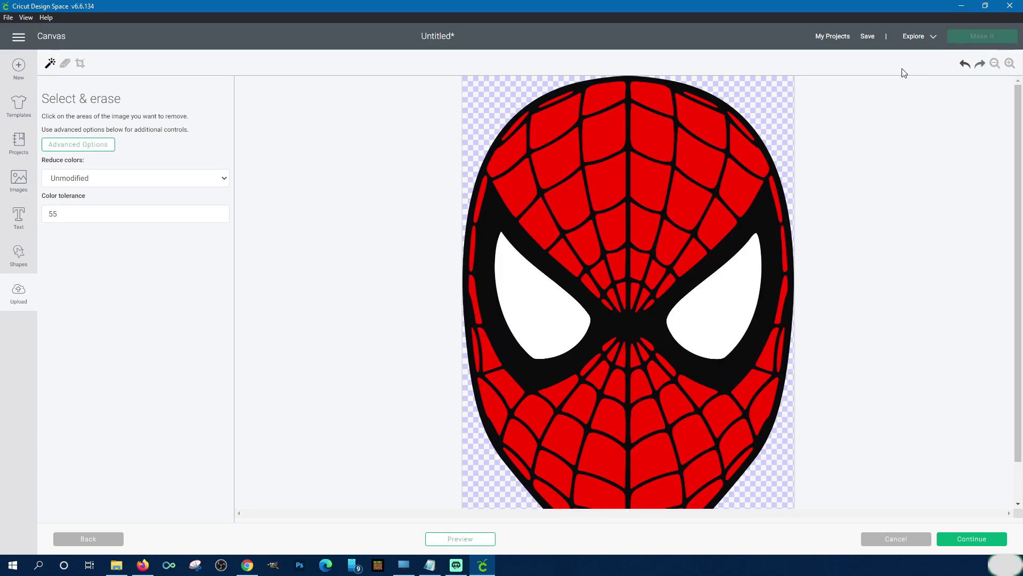
# - Raise the color tolerance to 109, try erasing the black outline, and undo it
pyautogui.click(219, 214)
pyautogui.click(219, 212)
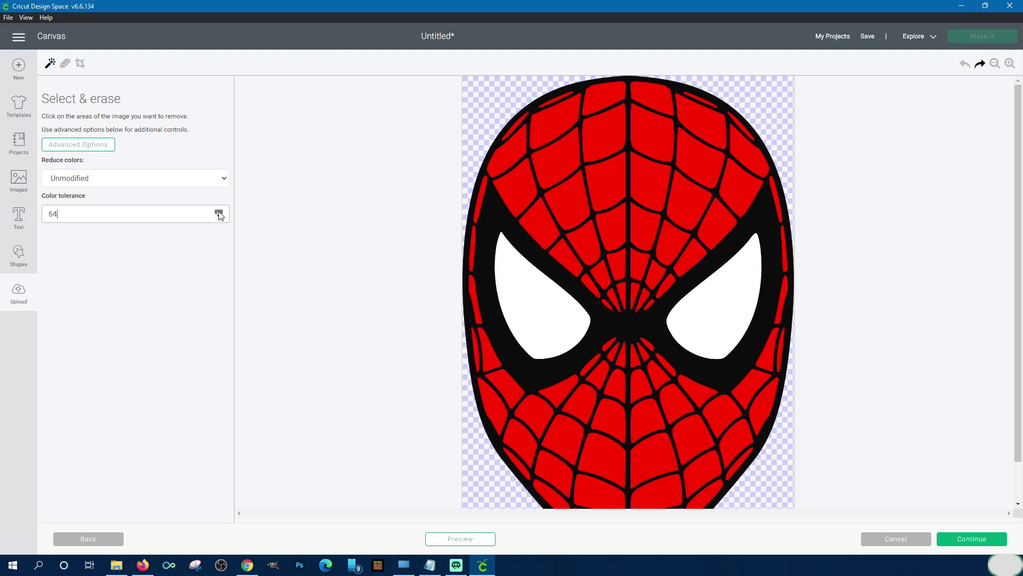
pyautogui.moveTo(219, 213); pyautogui.dragTo(219, 212)
pyautogui.click(492, 241)
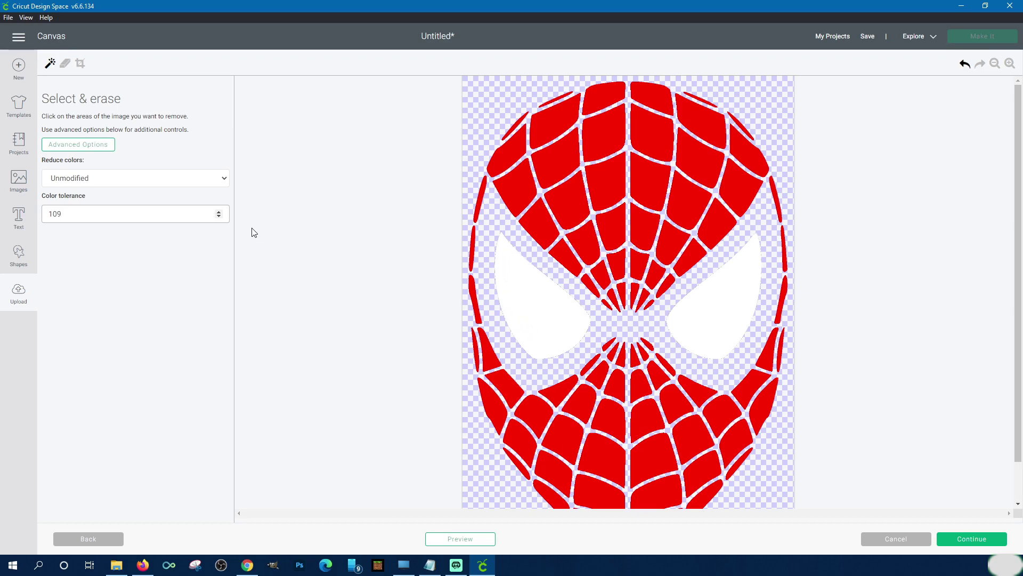
pyautogui.click(964, 64)
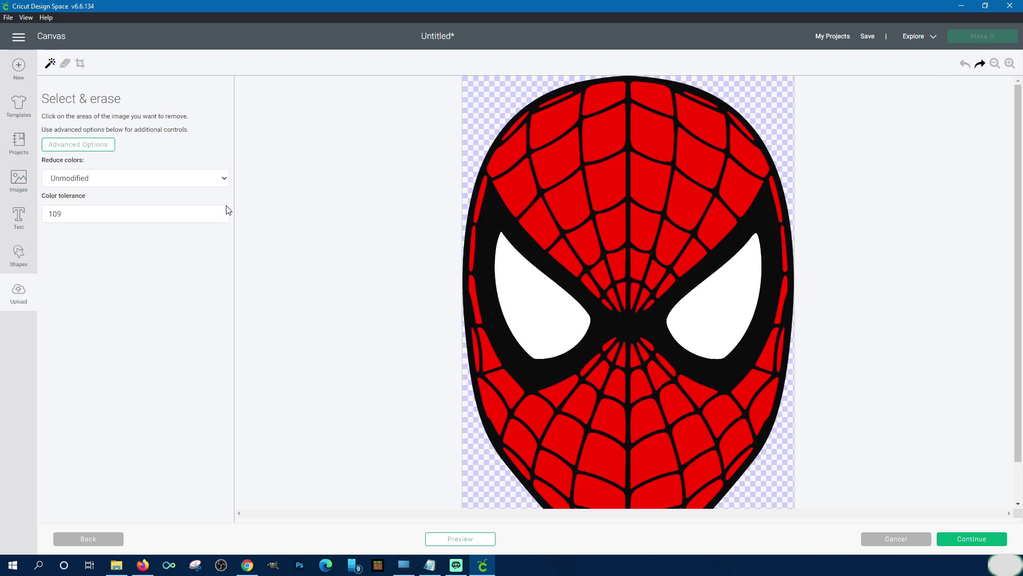
# - Set the color tolerance to 100 and erase the black outline plus the red web cells at the mask's upper left
pyautogui.click(218, 217)
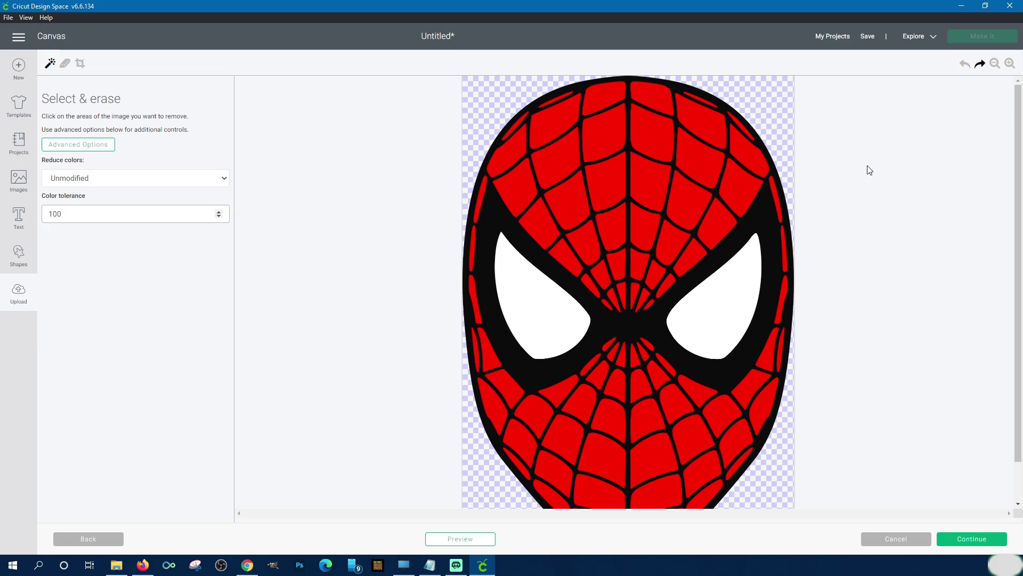
pyautogui.click(605, 320)
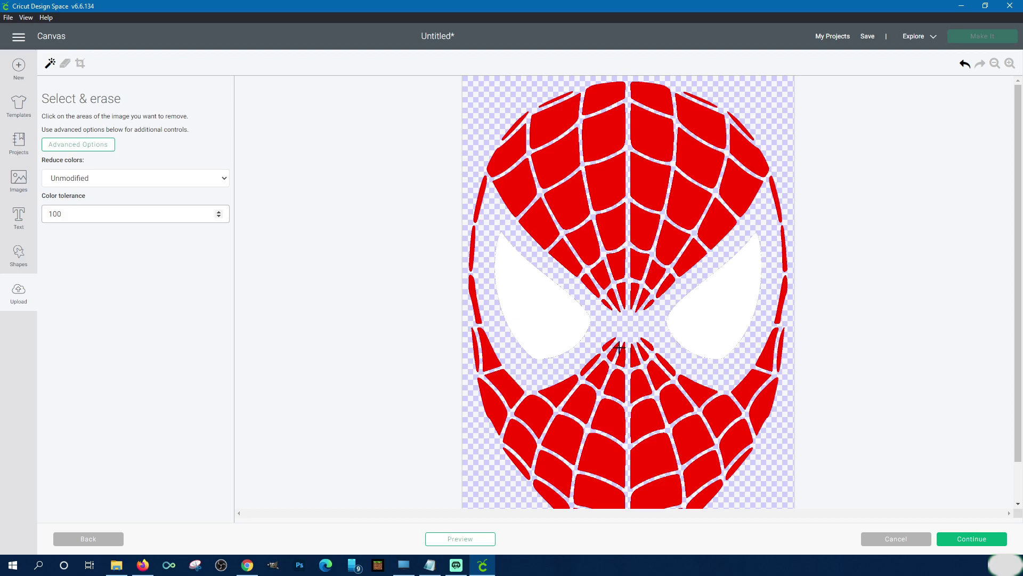
pyautogui.click(526, 180)
pyautogui.click(507, 155)
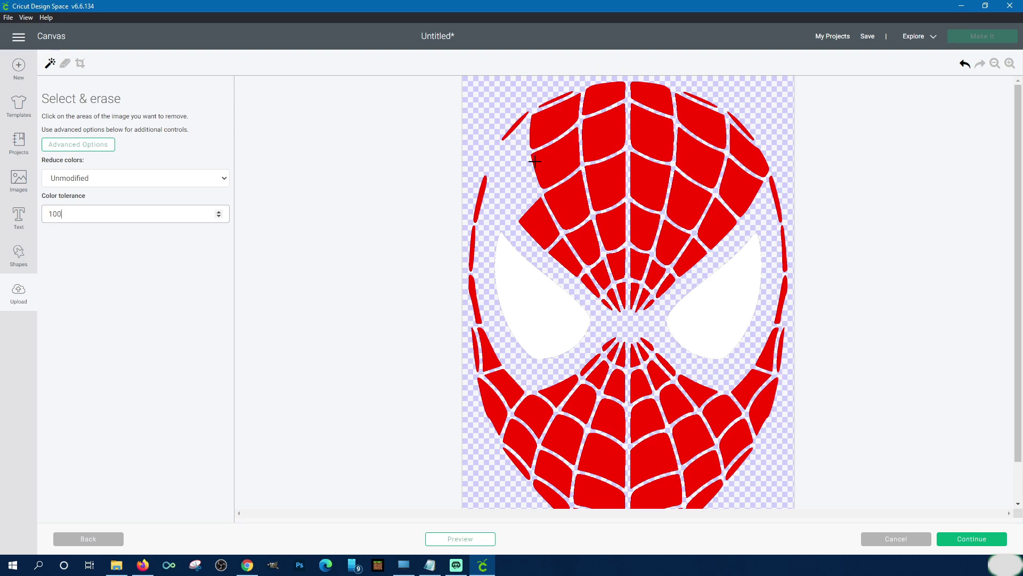
# - Set the eraser to its largest size and erase the red web from the forehead and the mask's left edge
pyautogui.click(65, 63)
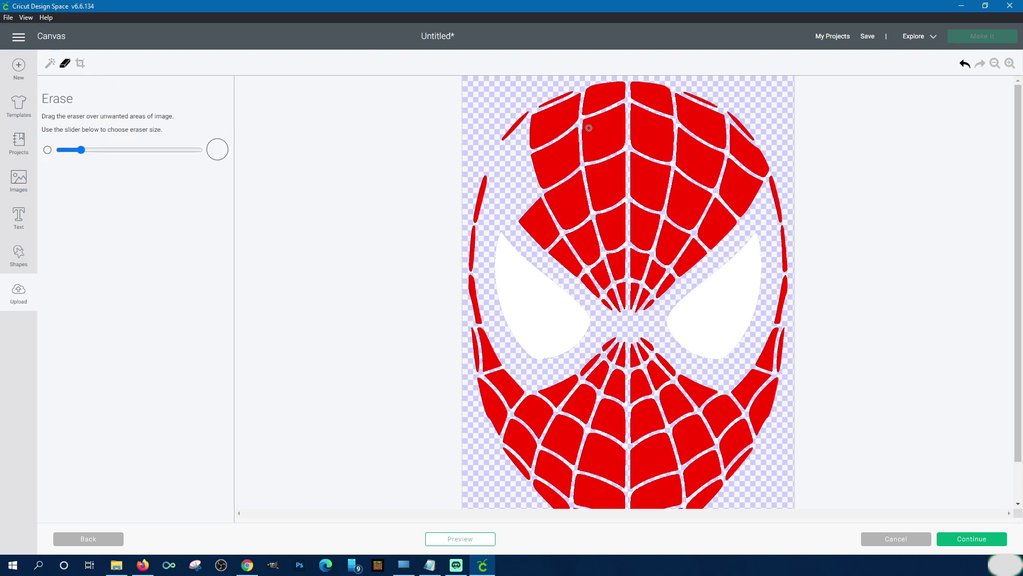
pyautogui.moveTo(81, 150); pyautogui.dragTo(199, 150)
pyautogui.moveTo(508, 133)
pyautogui.mouseDown()
pyautogui.moveTo(563, 103)
pyautogui.moveTo(654, 82)
pyautogui.moveTo(740, 103)
pyautogui.moveTo(766, 133)
pyautogui.moveTo(654, 105)
pyautogui.moveTo(544, 123)
pyautogui.moveTo(679, 96)
pyautogui.moveTo(734, 112)
pyautogui.moveTo(756, 145)
pyautogui.moveTo(531, 143)
pyautogui.moveTo(676, 126)
pyautogui.moveTo(749, 131)
pyautogui.moveTo(769, 158)
pyautogui.moveTo(550, 158)
pyautogui.moveTo(549, 173)
pyautogui.moveTo(763, 171)
pyautogui.moveTo(775, 182)
pyautogui.moveTo(491, 197)
pyautogui.moveTo(480, 176)
pyautogui.moveTo(511, 198)
pyautogui.moveTo(626, 221)
pyautogui.moveTo(676, 223)
pyautogui.moveTo(630, 214)
pyautogui.moveTo(703, 202)
pyautogui.moveTo(749, 204)
pyautogui.moveTo(661, 245)
pyautogui.moveTo(727, 220)
pyautogui.moveTo(652, 294)
pyautogui.moveTo(642, 266)
pyautogui.mouseUp()
pyautogui.moveTo(657, 270)
pyautogui.mouseDown()
pyautogui.moveTo(635, 239)
pyautogui.moveTo(631, 307)
pyautogui.moveTo(606, 235)
pyautogui.moveTo(622, 314)
pyautogui.moveTo(577, 222)
pyautogui.moveTo(560, 220)
pyautogui.moveTo(585, 247)
pyautogui.moveTo(540, 210)
pyautogui.moveTo(528, 214)
pyautogui.moveTo(605, 286)
pyautogui.moveTo(606, 264)
pyautogui.mouseUp()
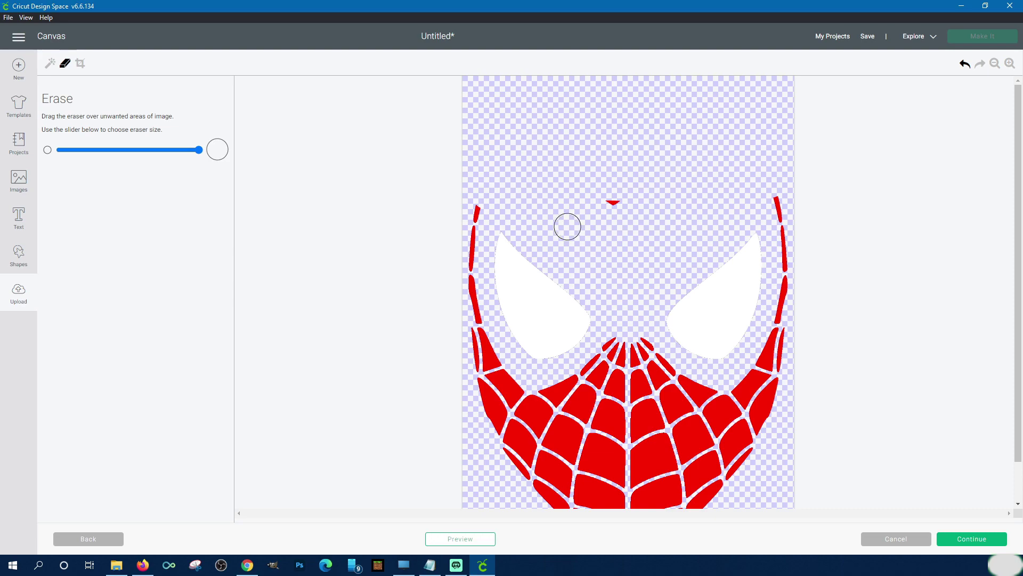
pyautogui.moveTo(475, 192)
pyautogui.mouseDown()
pyautogui.moveTo(470, 276)
pyautogui.moveTo(463, 256)
pyautogui.moveTo(472, 330)
pyautogui.mouseUp()
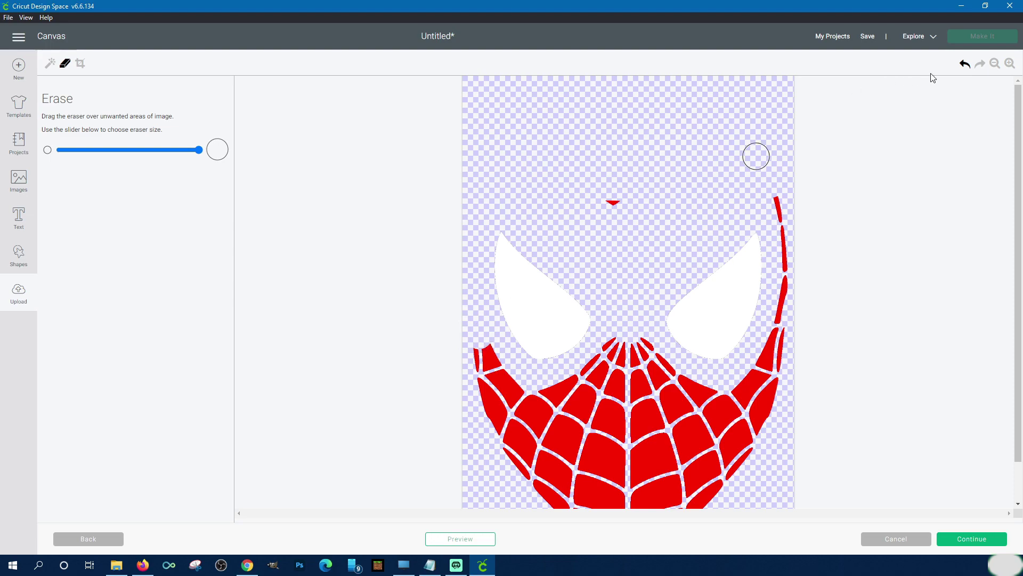
# - Undo the forehead and left-edge eraser strokes, and redo them all
pyautogui.click(964, 65)
pyautogui.click(964, 65)
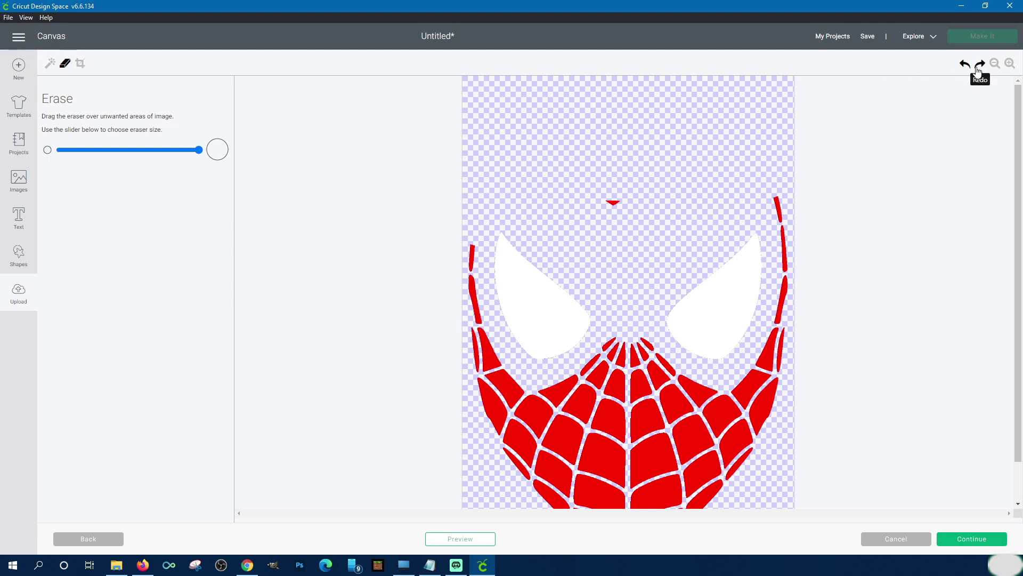
pyautogui.click(964, 64)
pyautogui.click(965, 65)
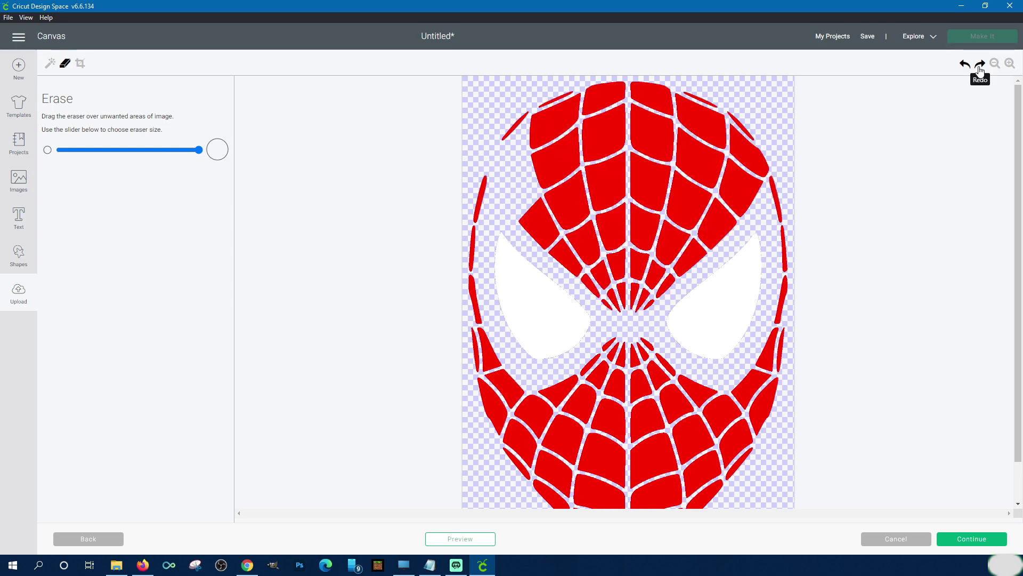
pyautogui.click(980, 66)
pyautogui.click(980, 67)
pyautogui.click(980, 66)
pyautogui.click(980, 66)
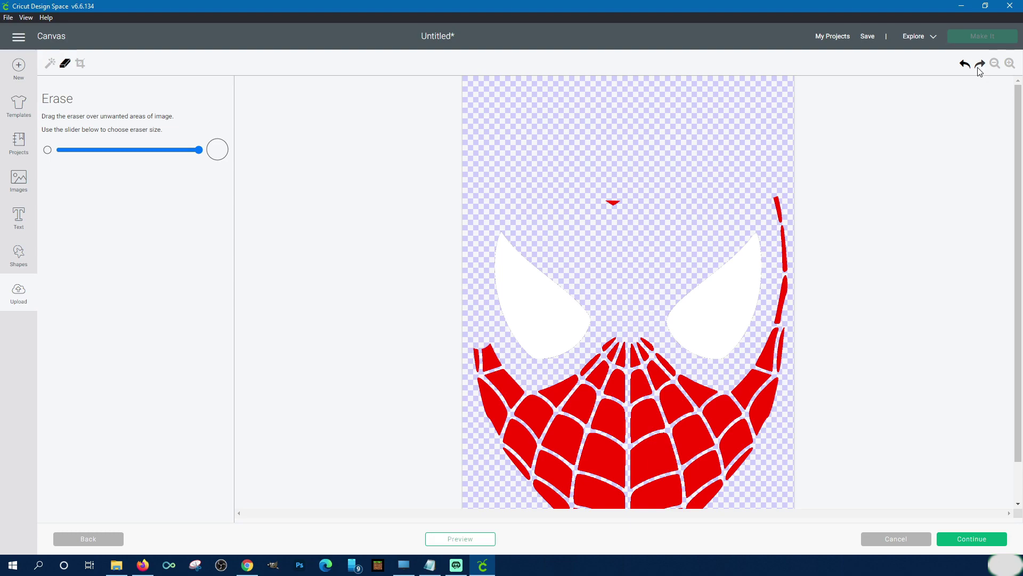
# - Erase the remaining red web along the mask's sides and below the eyes, and preview the cut image
pyautogui.moveTo(472, 338)
pyautogui.mouseDown()
pyautogui.moveTo(482, 372)
pyautogui.moveTo(494, 363)
pyautogui.moveTo(506, 381)
pyautogui.moveTo(542, 390)
pyautogui.moveTo(633, 345)
pyautogui.moveTo(676, 383)
pyautogui.moveTo(707, 391)
pyautogui.moveTo(742, 379)
pyautogui.moveTo(770, 353)
pyautogui.moveTo(786, 306)
pyautogui.moveTo(788, 223)
pyautogui.moveTo(777, 192)
pyautogui.mouseUp()
pyautogui.moveTo(757, 380)
pyautogui.mouseDown()
pyautogui.moveTo(780, 363)
pyautogui.moveTo(774, 402)
pyautogui.moveTo(737, 471)
pyautogui.moveTo(755, 409)
pyautogui.moveTo(788, 365)
pyautogui.moveTo(730, 414)
pyautogui.moveTo(762, 381)
pyautogui.moveTo(742, 404)
pyautogui.moveTo(708, 415)
pyautogui.moveTo(637, 368)
pyautogui.moveTo(552, 397)
pyautogui.moveTo(474, 399)
pyautogui.moveTo(475, 382)
pyautogui.moveTo(496, 420)
pyautogui.moveTo(515, 427)
pyautogui.moveTo(650, 386)
pyautogui.moveTo(746, 430)
pyautogui.moveTo(616, 406)
pyautogui.moveTo(500, 449)
pyautogui.moveTo(603, 432)
pyautogui.moveTo(738, 441)
pyautogui.moveTo(621, 446)
pyautogui.moveTo(525, 467)
pyautogui.moveTo(721, 469)
pyautogui.moveTo(645, 484)
pyautogui.moveTo(511, 477)
pyautogui.moveTo(542, 499)
pyautogui.moveTo(731, 494)
pyautogui.moveTo(575, 507)
pyautogui.moveTo(612, 506)
pyautogui.moveTo(578, 497)
pyautogui.moveTo(699, 498)
pyautogui.mouseUp()
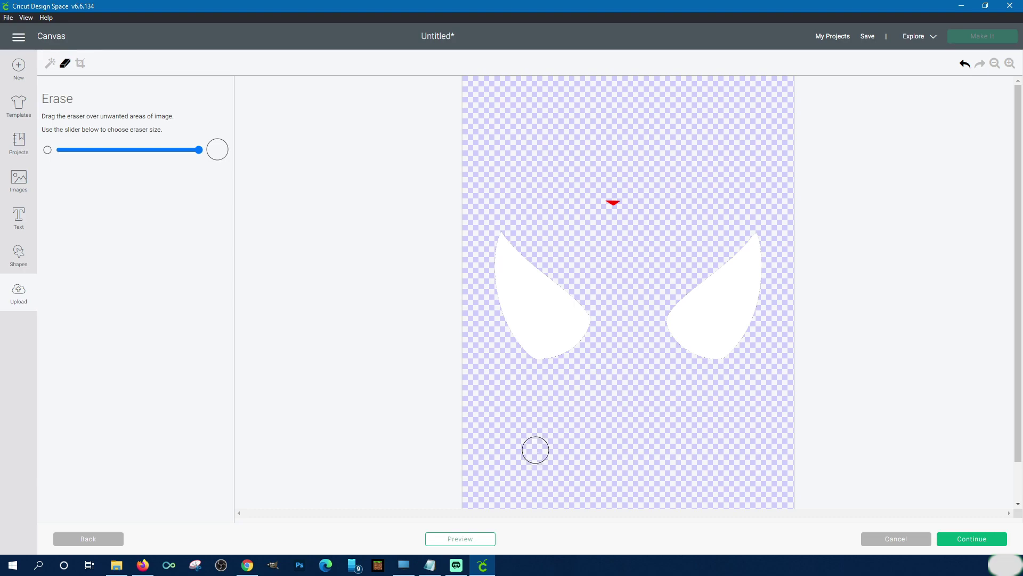
pyautogui.click(483, 540)
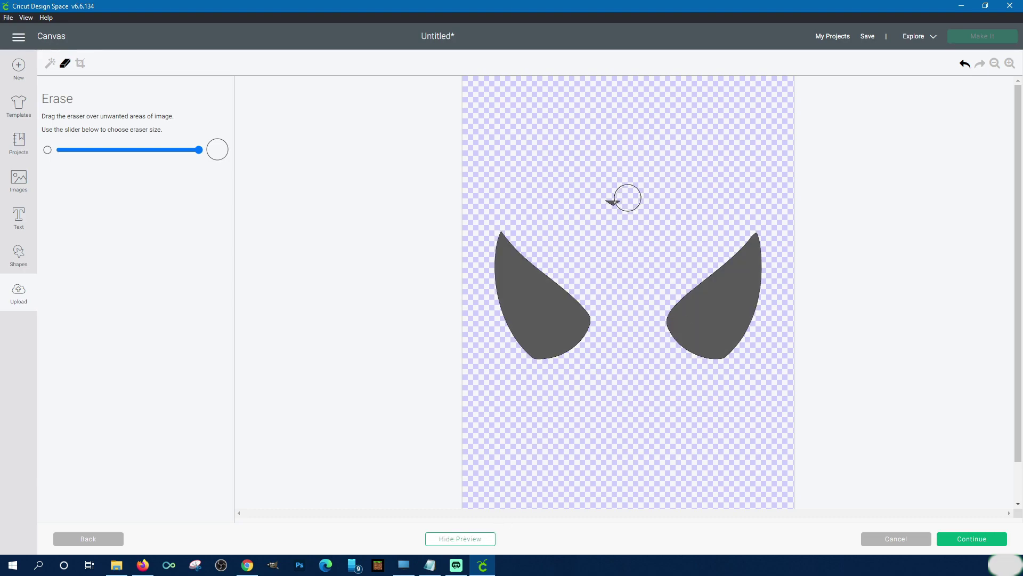
# - Hide the preview and erase the leftover red fragment above and between the eyes
pyautogui.moveTo(634, 229); pyautogui.dragTo(620, 213)
pyautogui.click(474, 538)
pyautogui.moveTo(637, 201); pyautogui.dragTo(591, 201)
# - Continue to the upload type selection to check the cut image, and go back to Select & Erase
pyautogui.click(461, 544)
pyautogui.click(460, 541)
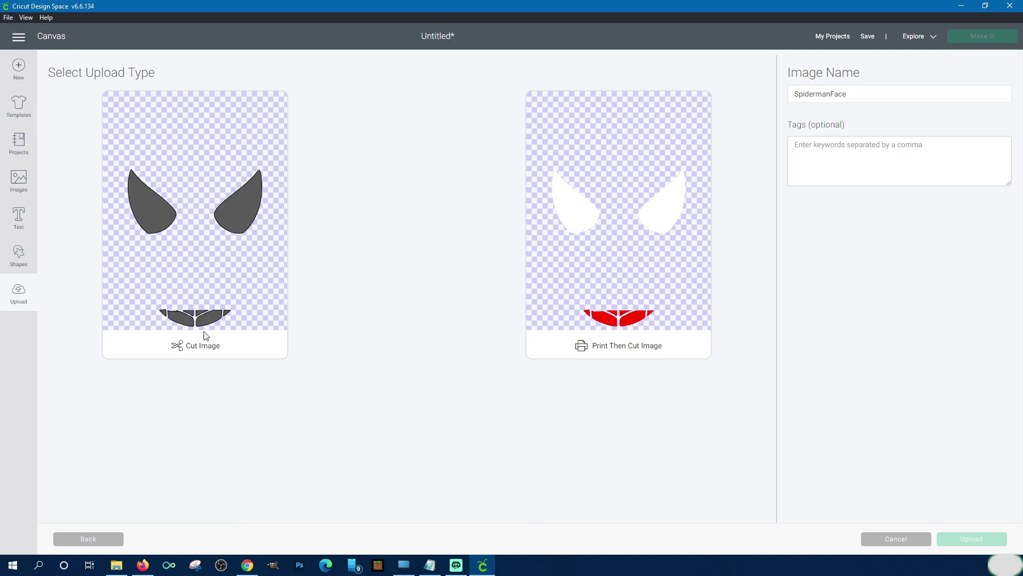
pyautogui.click(104, 542)
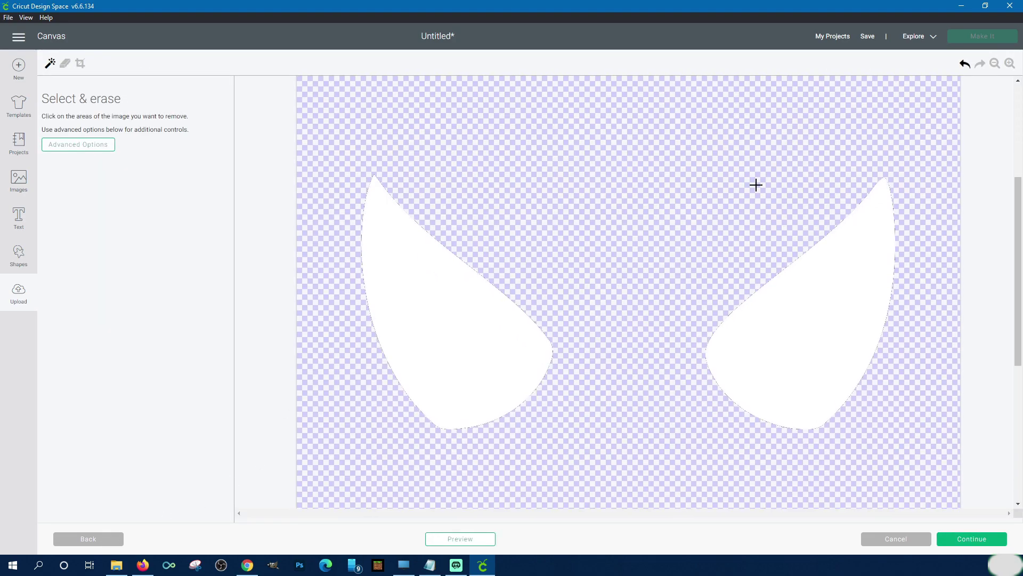
# - Set the eraser to its maximum size and erase the remaining red chin pieces below the white eyes
pyautogui.click(995, 64)
pyautogui.click(996, 64)
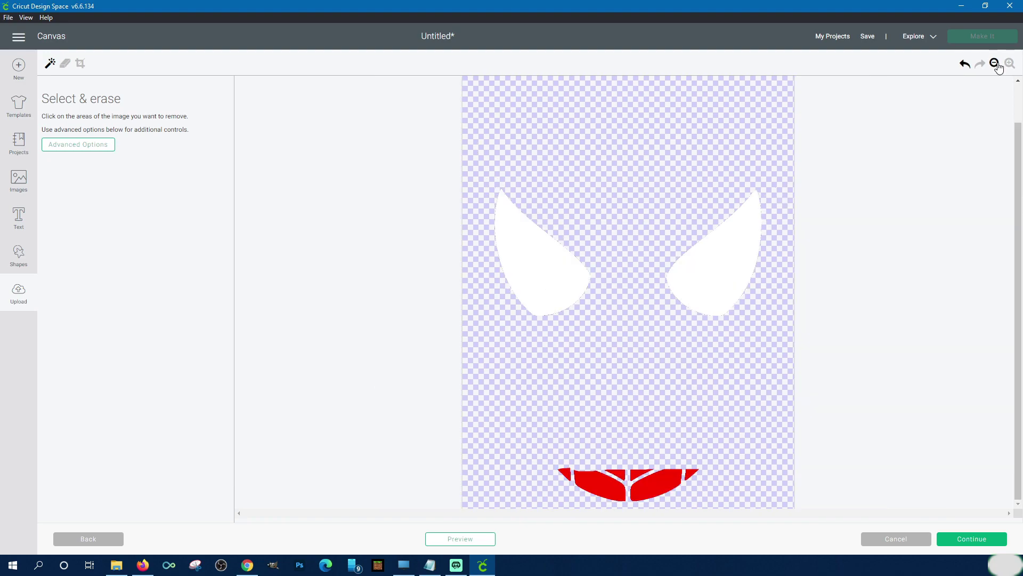
pyautogui.click(995, 64)
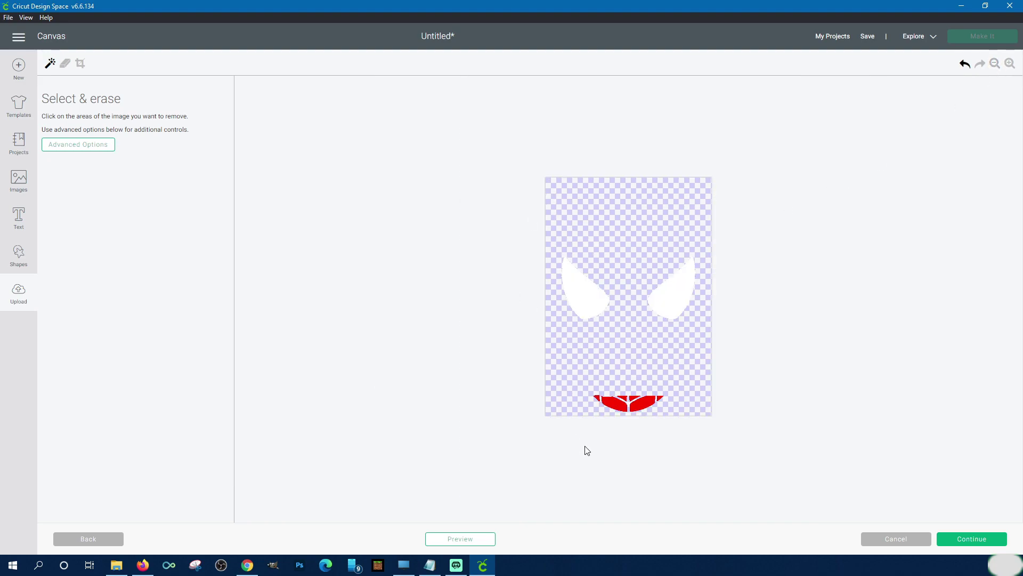
pyautogui.click(65, 64)
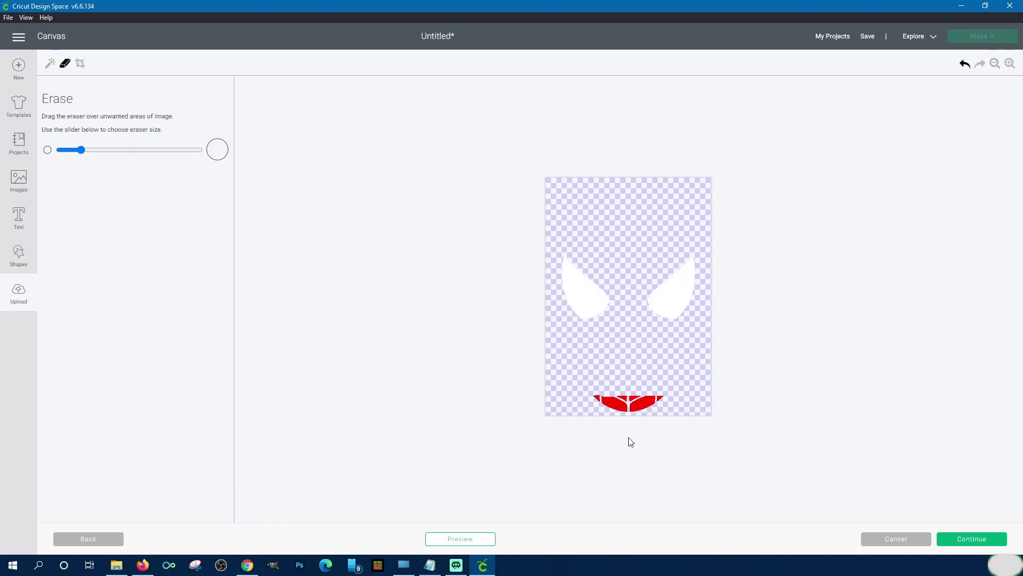
pyautogui.moveTo(81, 149); pyautogui.dragTo(213, 153)
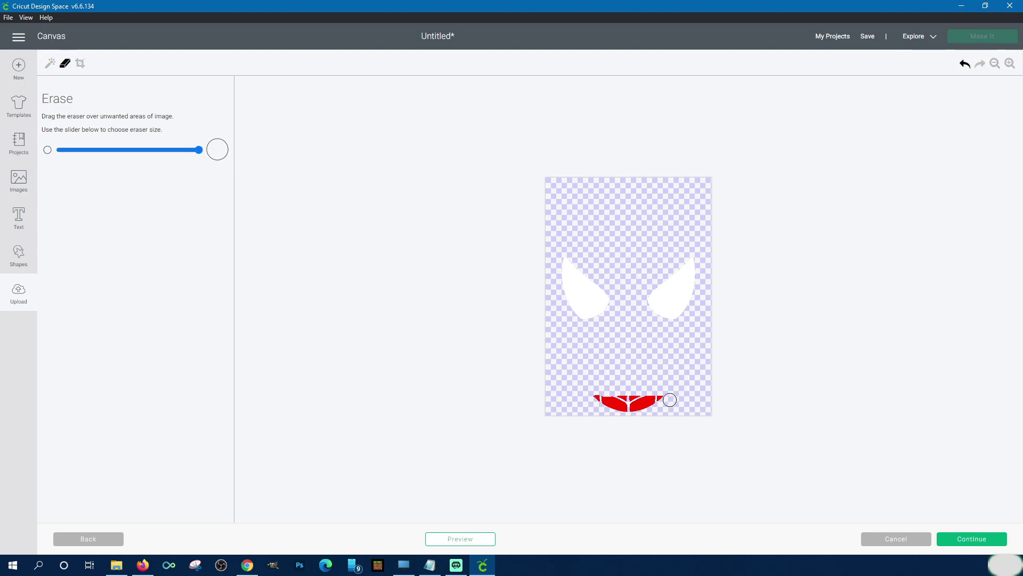
pyautogui.click(1010, 63)
pyautogui.moveTo(553, 473)
pyautogui.mouseDown()
pyautogui.moveTo(662, 460)
pyautogui.moveTo(695, 468)
pyautogui.moveTo(581, 484)
pyautogui.moveTo(664, 493)
pyautogui.mouseUp()
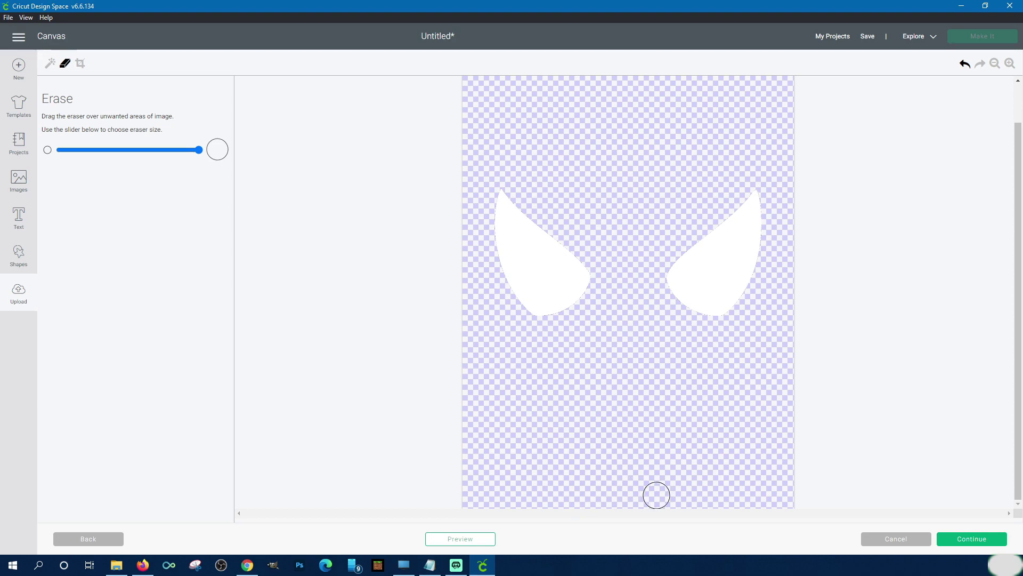
# - Preview the cut silhouette of the two eyes, and return to the regular image view
pyautogui.click(469, 539)
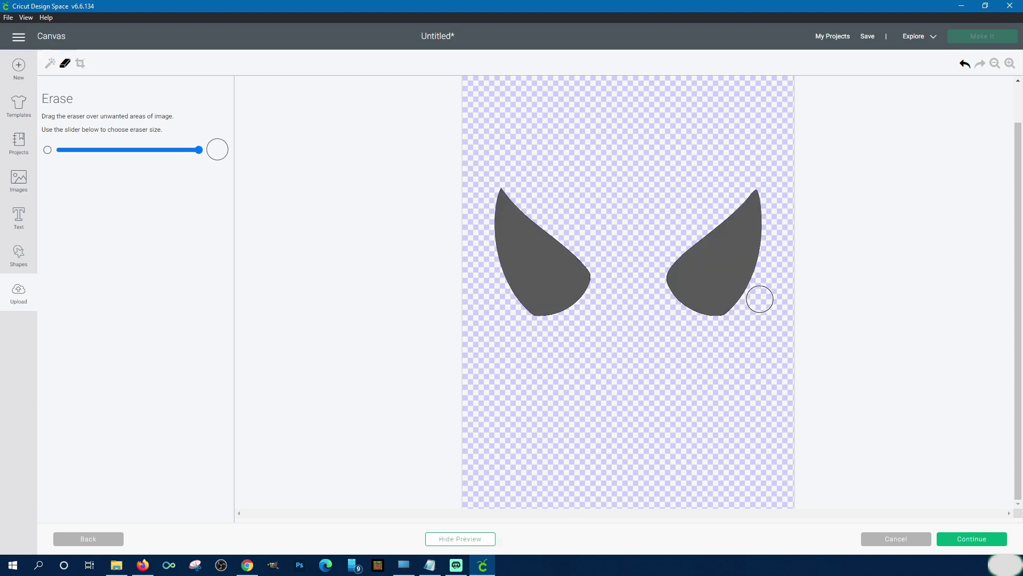
pyautogui.moveTo(1018, 208); pyautogui.dragTo(976, 312)
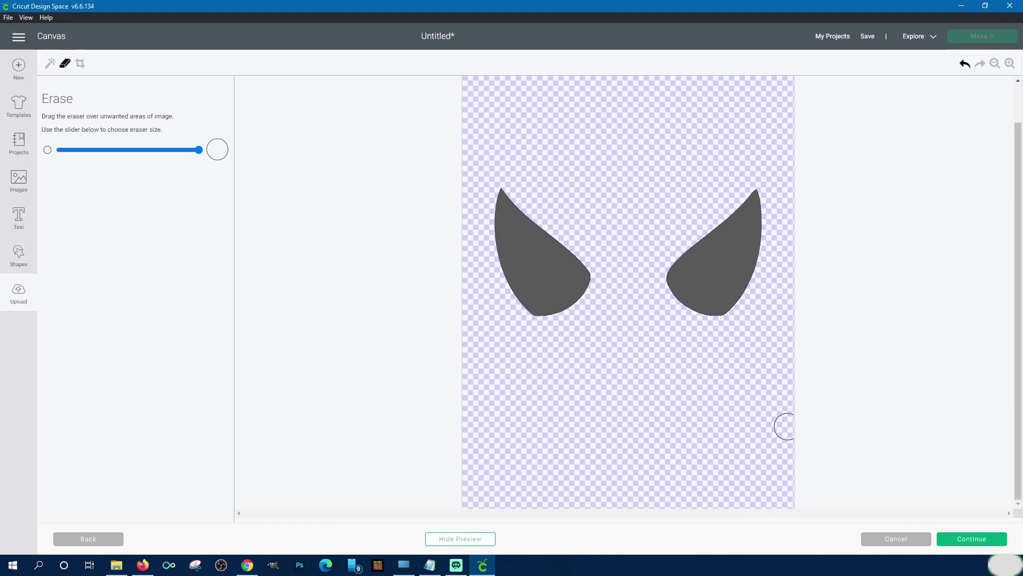
pyautogui.click(460, 539)
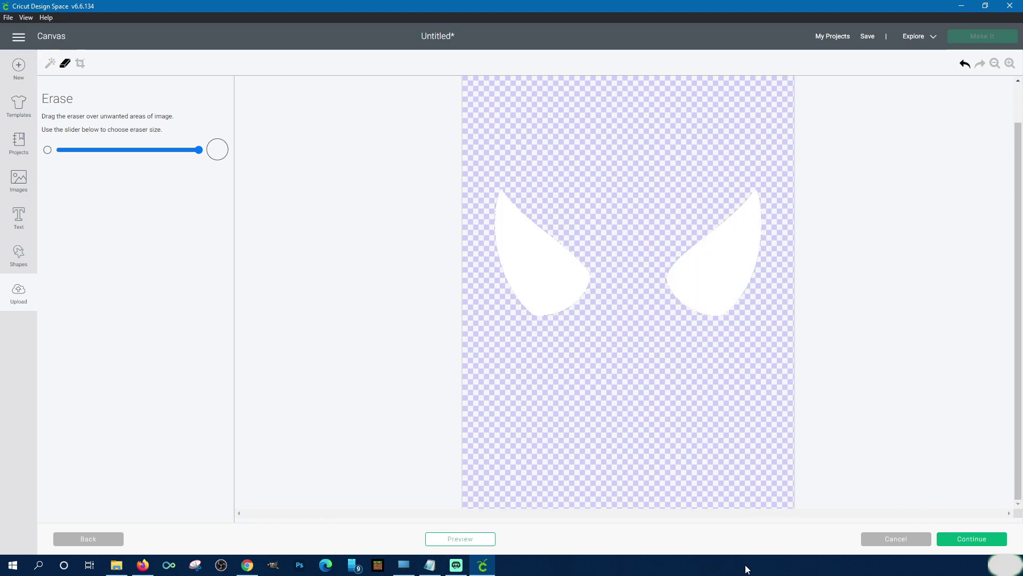
# - Upload the cleaned eyes image as a Cut Image under the name SpidermanFace
pyautogui.click(958, 542)
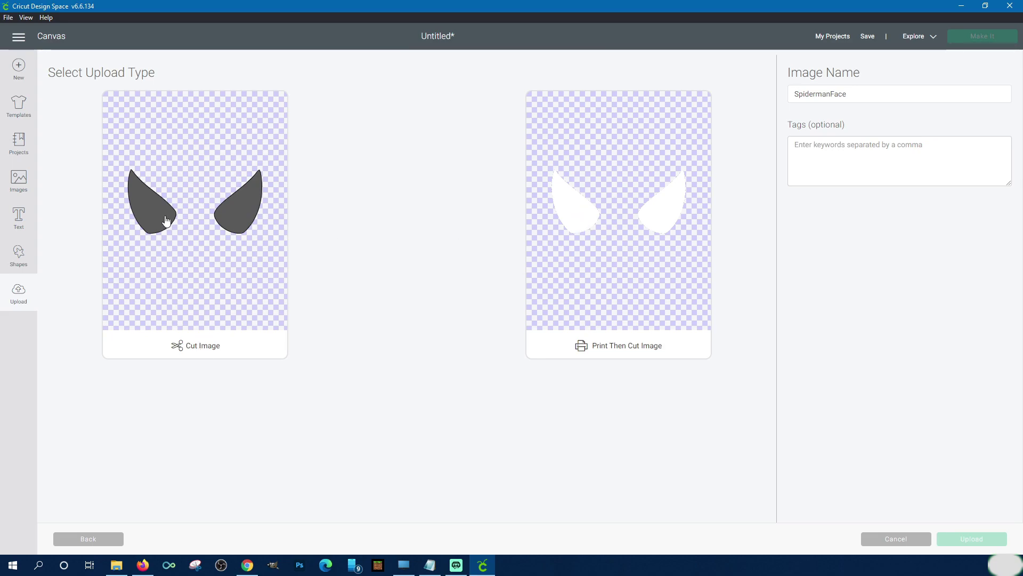
pyautogui.click(226, 240)
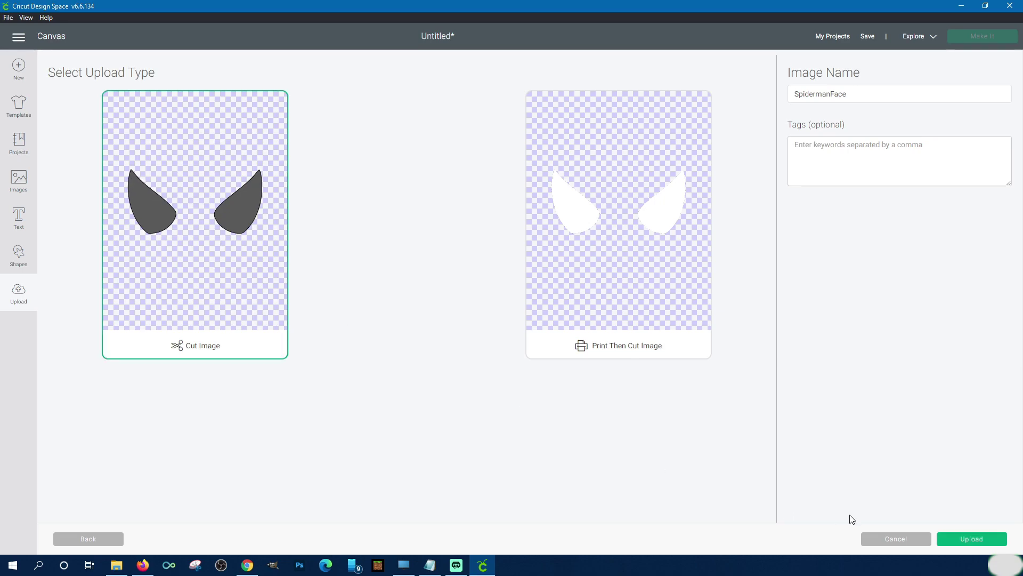
pyautogui.click(969, 539)
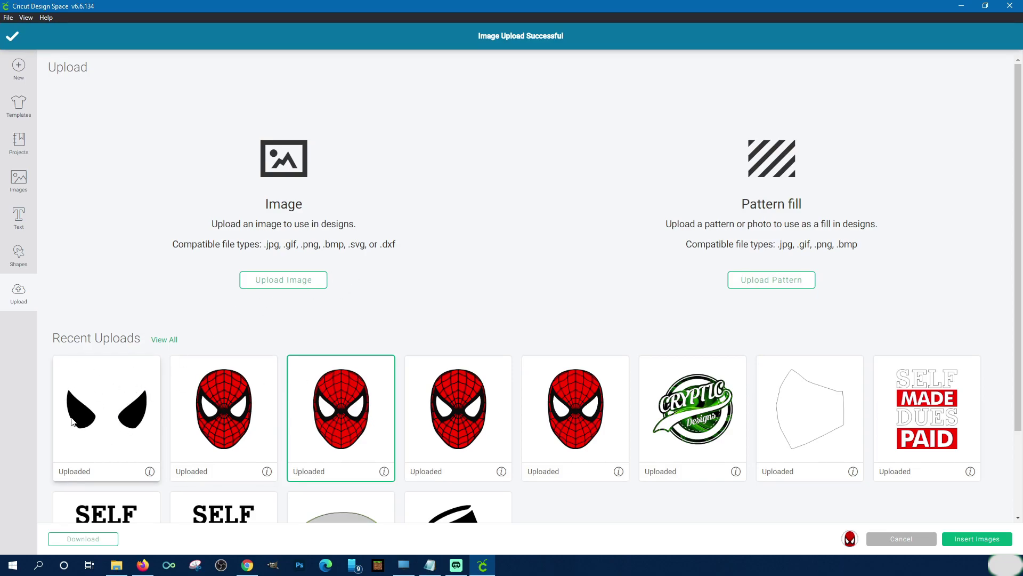
# - Start a new image upload with the full-face SpidermanFace picture from Pictures > Cricut > SVGs > Spiderman, using the Complex image type
pyautogui.click(283, 281)
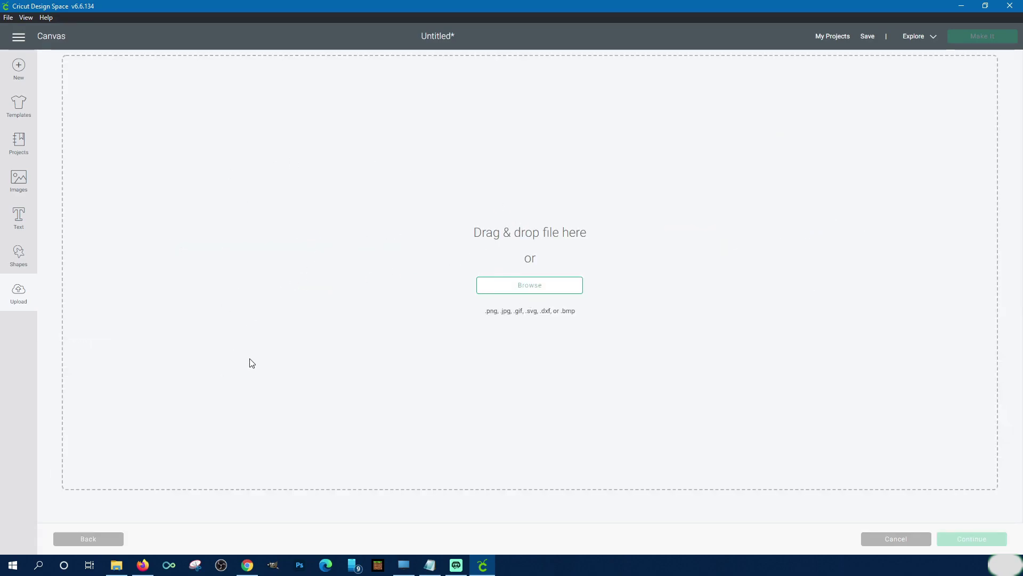
pyautogui.click(541, 290)
pyautogui.click(117, 296)
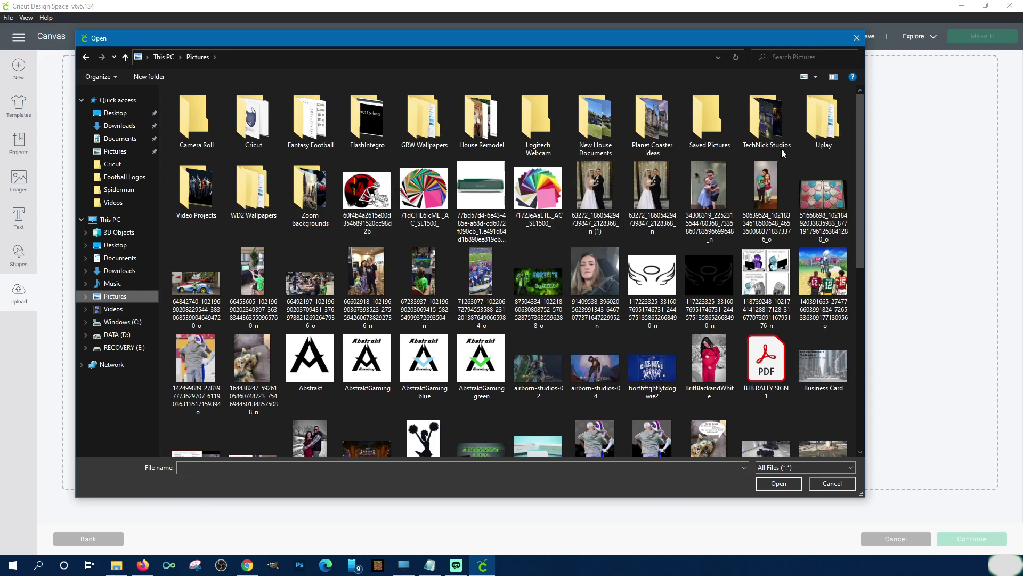
pyautogui.doubleClick(253, 121)
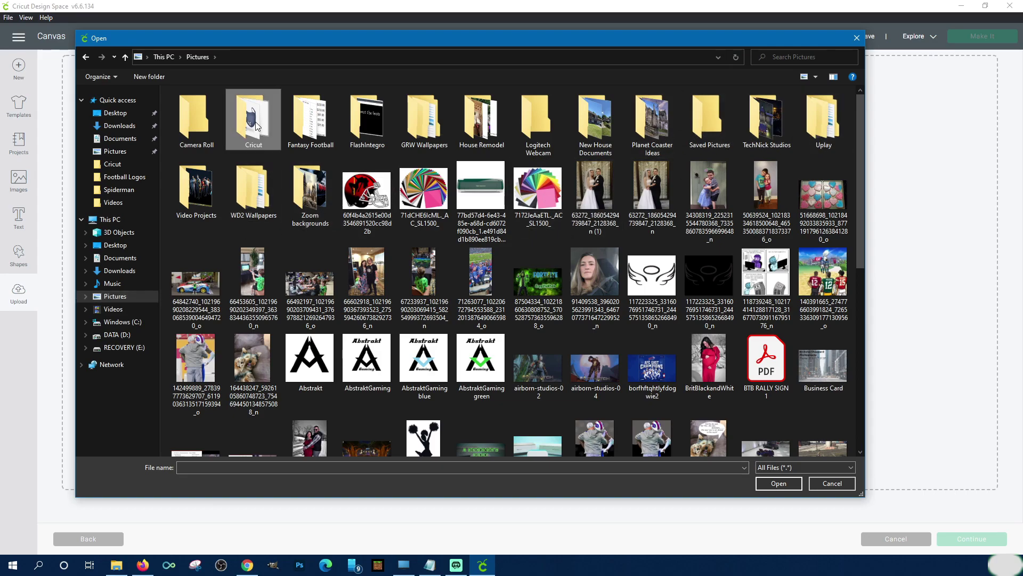
pyautogui.doubleClick(376, 286)
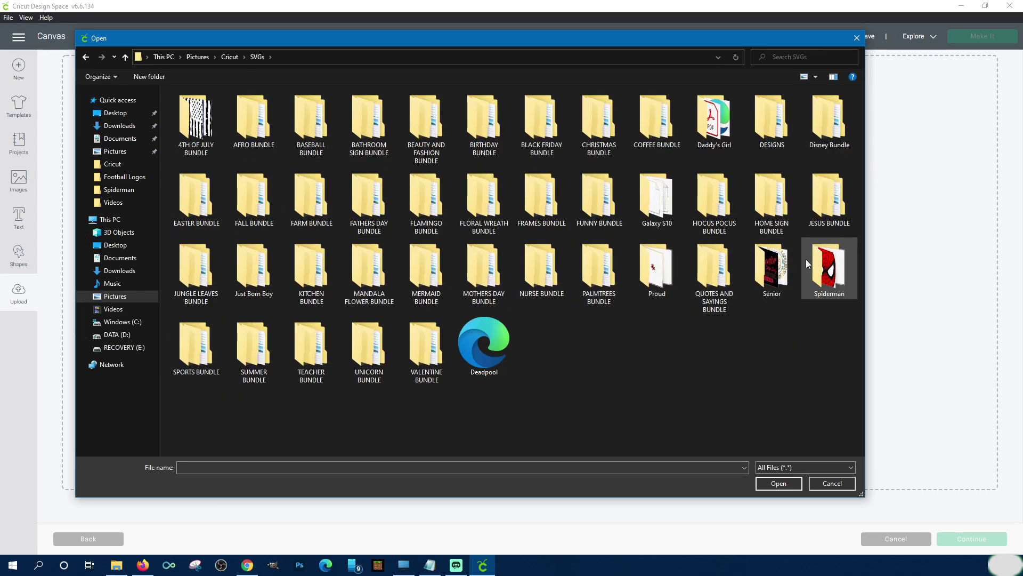
pyautogui.doubleClick(832, 277)
pyautogui.click(264, 133)
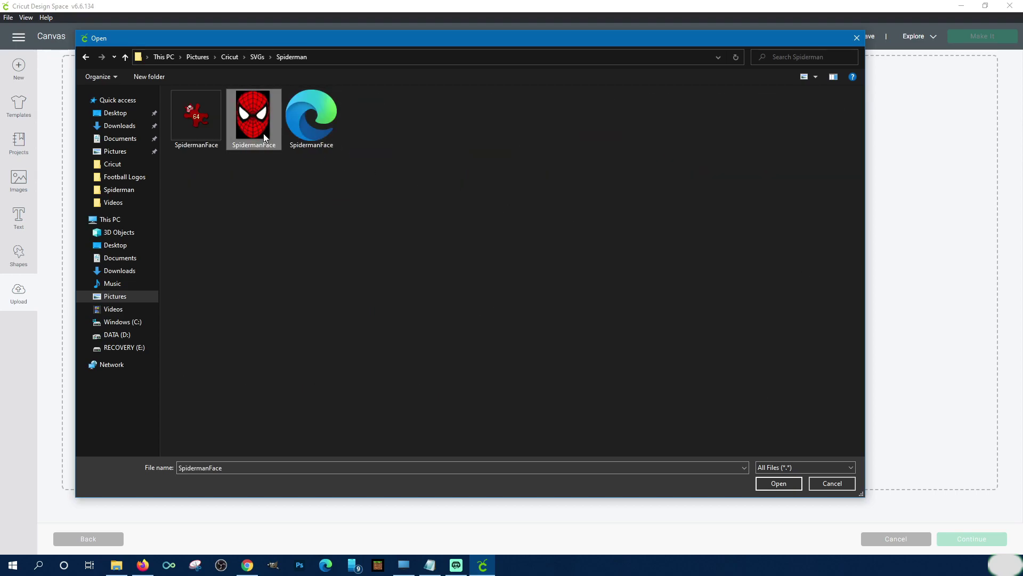
pyautogui.click(780, 484)
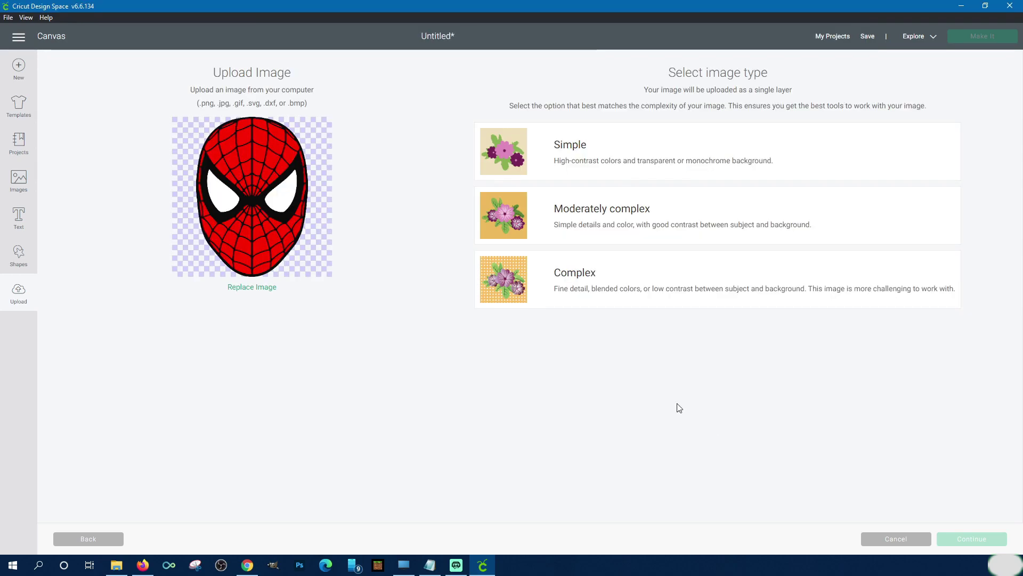
pyautogui.click(582, 289)
pyautogui.click(973, 539)
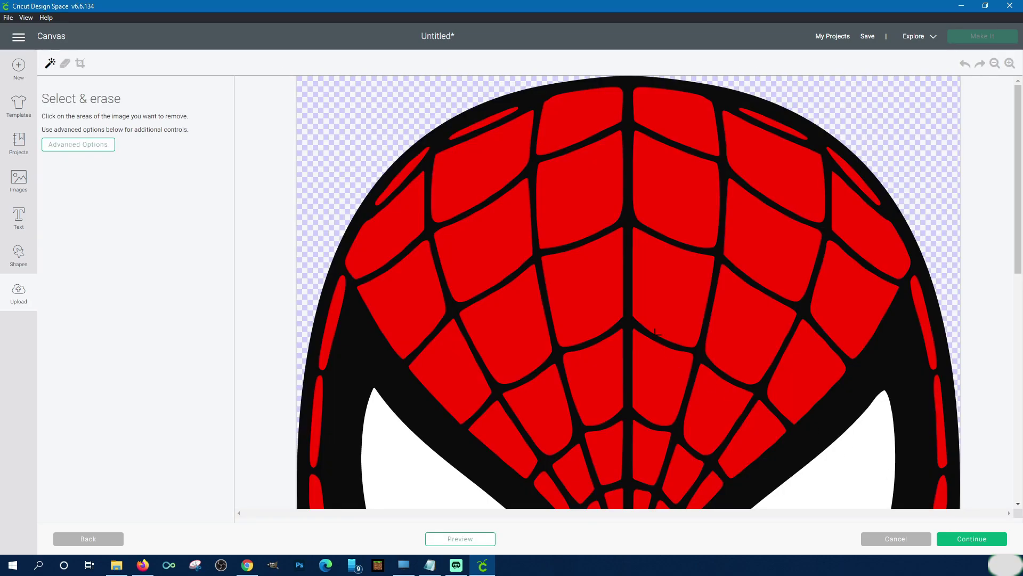
# - Remove both white eye areas from the Spiderman face with Select & erase
pyautogui.click(994, 64)
pyautogui.click(995, 64)
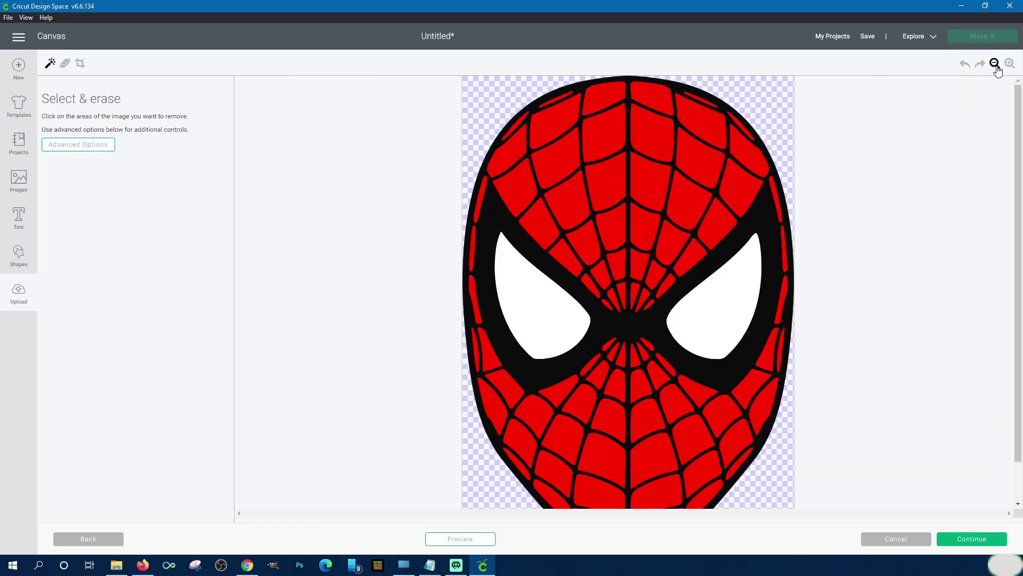
pyautogui.click(548, 309)
pyautogui.click(742, 307)
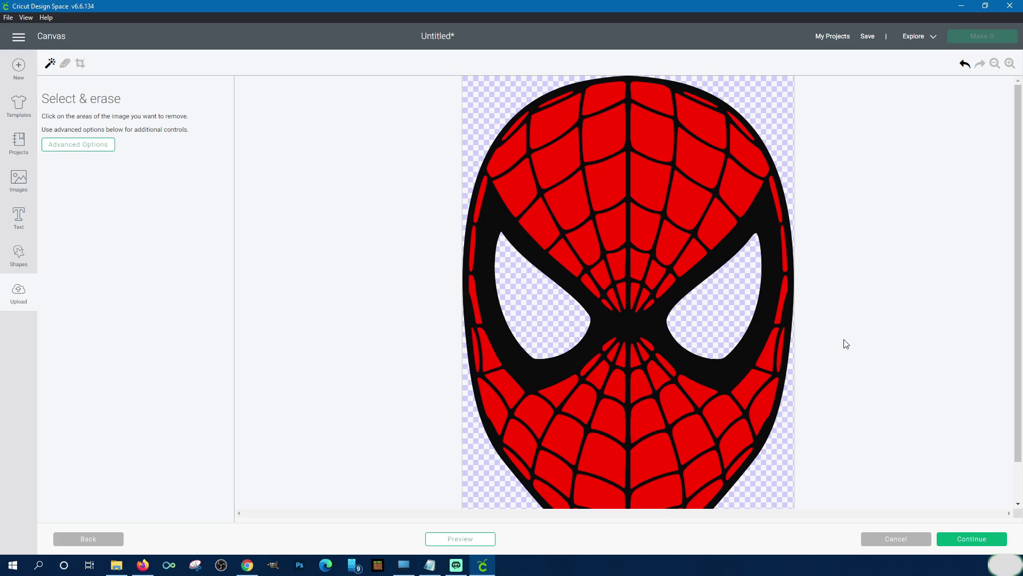
# - Try removing the individual red web sections across the forehead with Select & erase
pyautogui.scroll(-2, 866, 310)
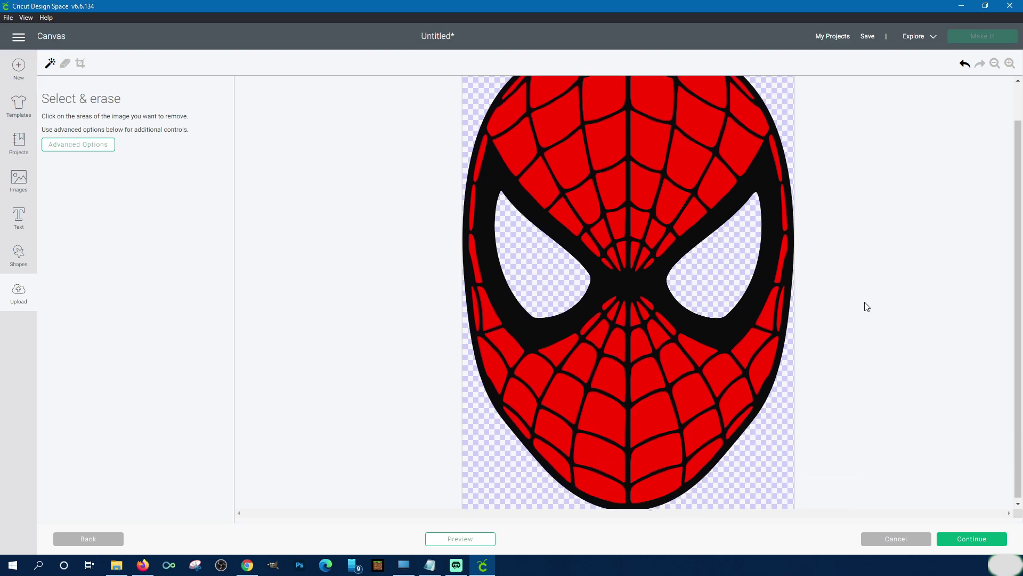
pyautogui.scroll(2, 864, 307)
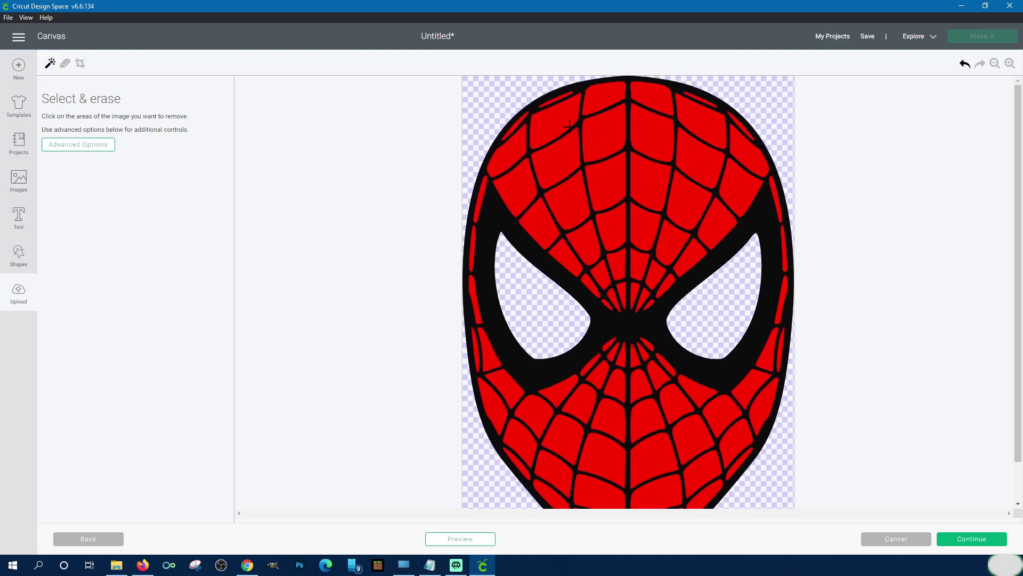
pyautogui.click(522, 137)
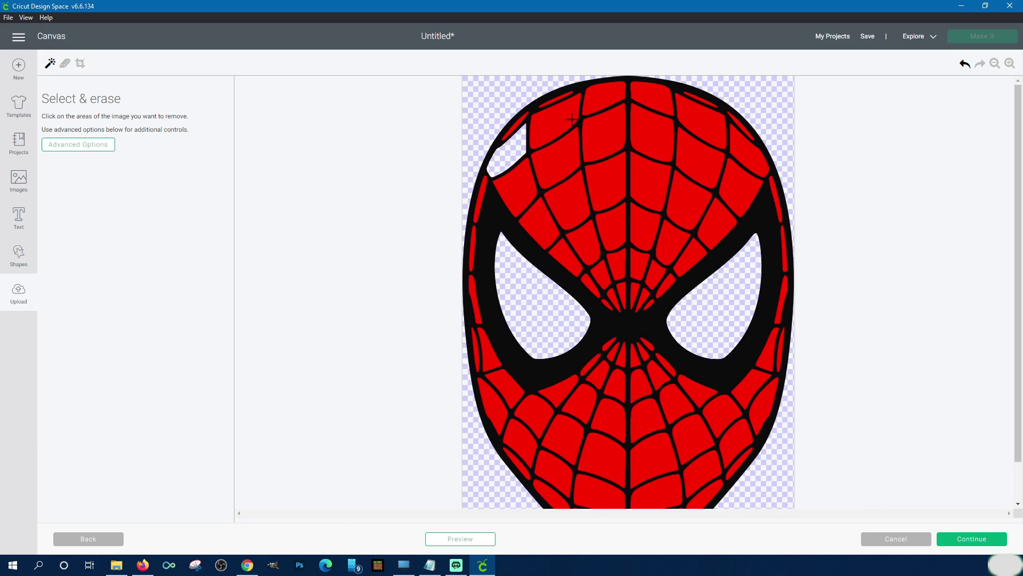
pyautogui.click(557, 122)
pyautogui.click(598, 104)
pyautogui.click(602, 145)
pyautogui.click(563, 170)
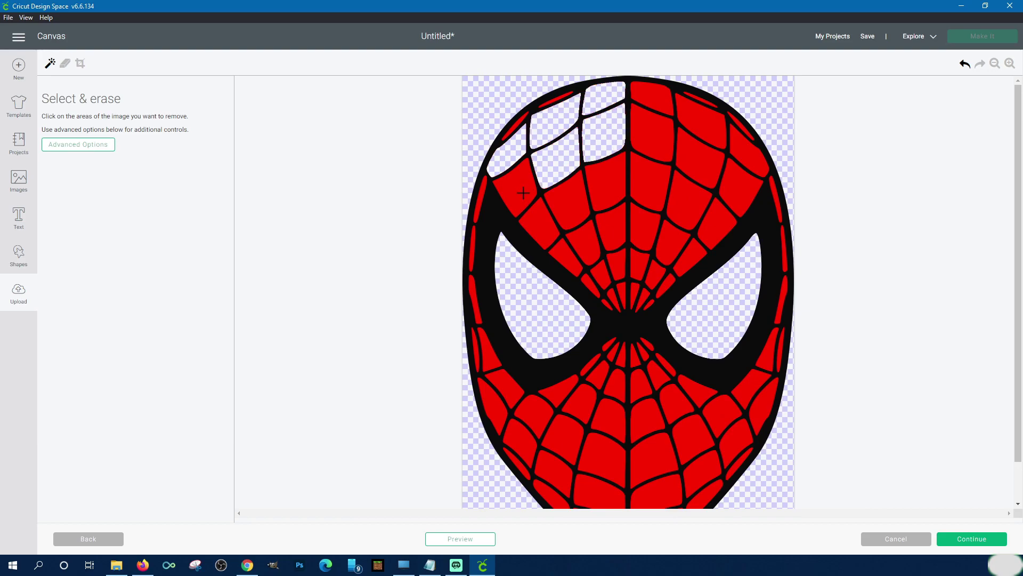
pyautogui.click(528, 189)
pyautogui.click(540, 208)
pyautogui.click(617, 179)
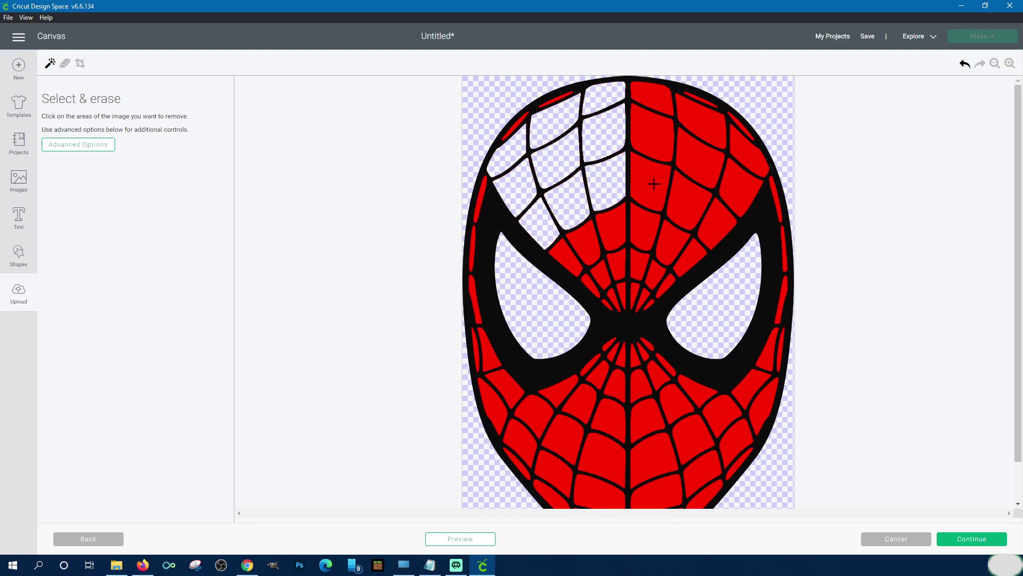
pyautogui.click(646, 179)
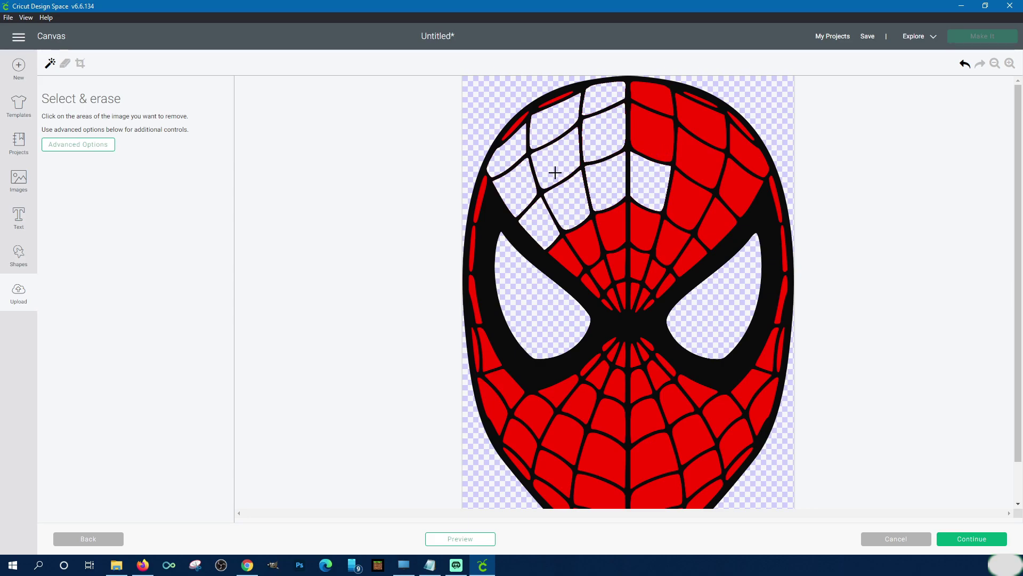
# - Undo all the forehead section removals and check the mask's cut silhouette in the preview
pyautogui.click(964, 65)
pyautogui.click(965, 65)
pyautogui.click(964, 65)
pyautogui.click(964, 65)
pyautogui.click(964, 65)
pyautogui.click(964, 65)
pyautogui.click(964, 65)
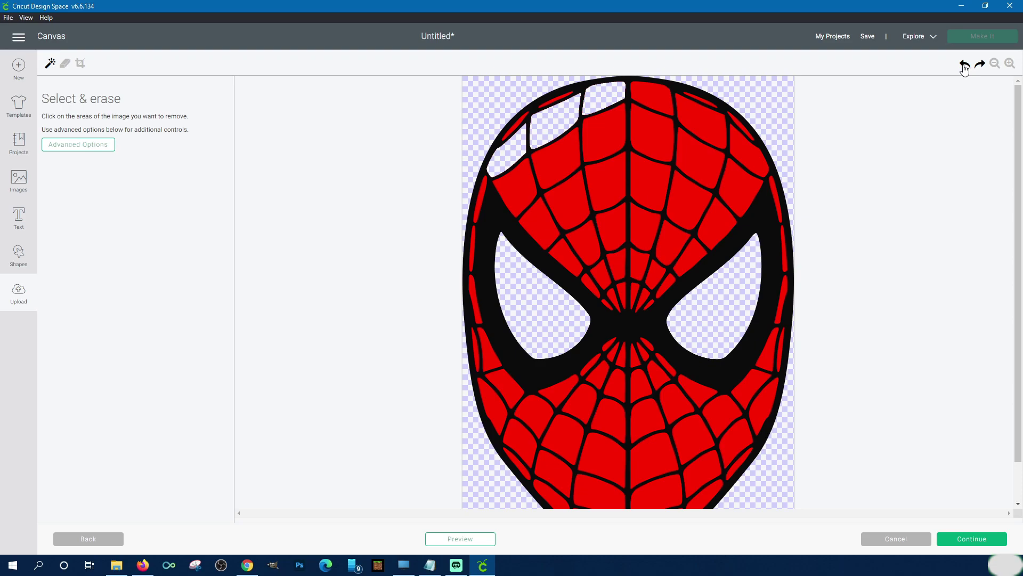
pyautogui.click(964, 65)
pyautogui.click(965, 65)
pyautogui.click(964, 65)
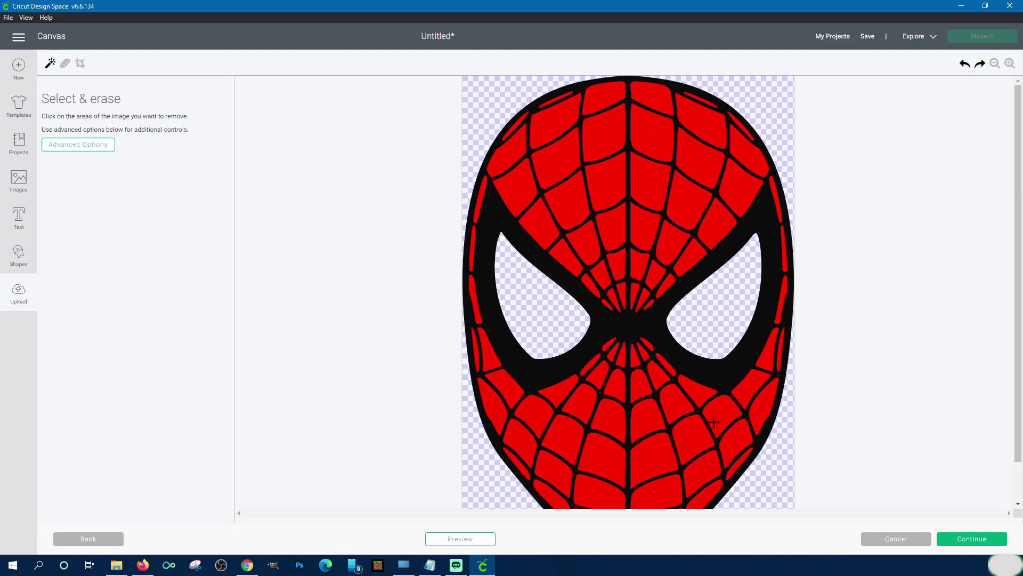
pyautogui.click(482, 540)
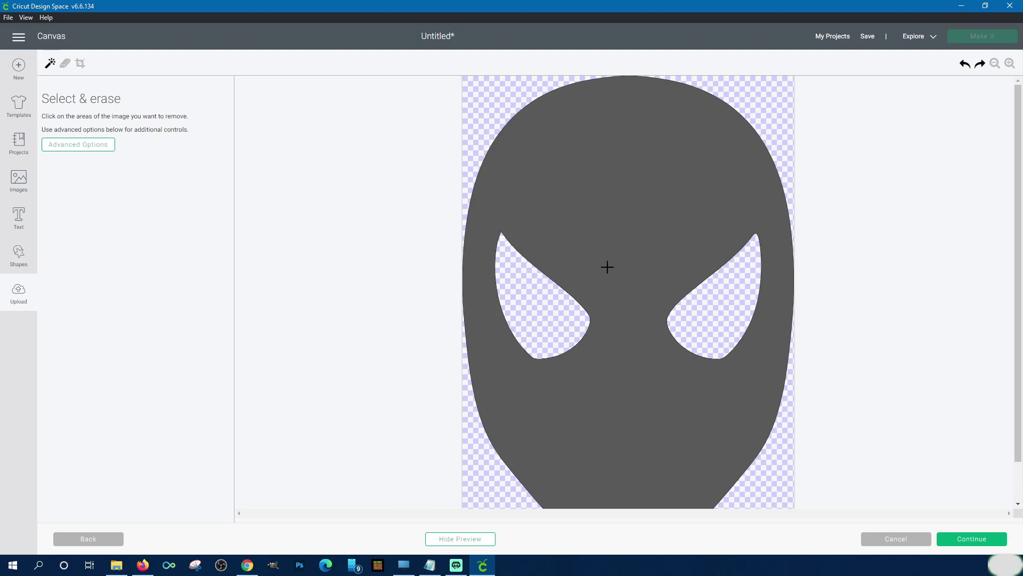
pyautogui.click(444, 539)
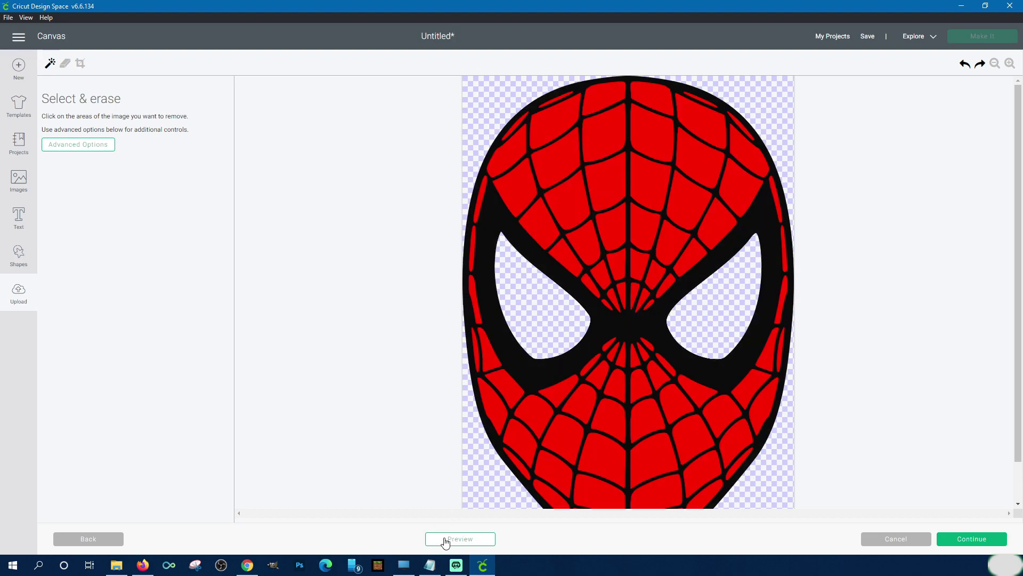
# - Try removing five red web sections from the lower-left cheek and check them in the cut preview
pyautogui.click(501, 413)
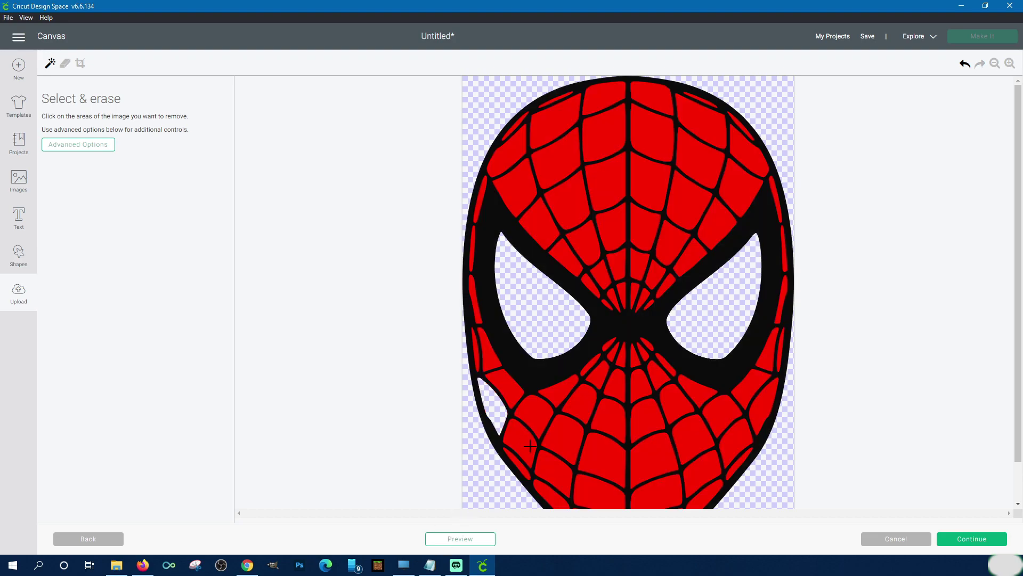
pyautogui.click(531, 444)
pyautogui.click(554, 461)
pyautogui.click(566, 443)
pyautogui.click(530, 416)
pyautogui.click(469, 541)
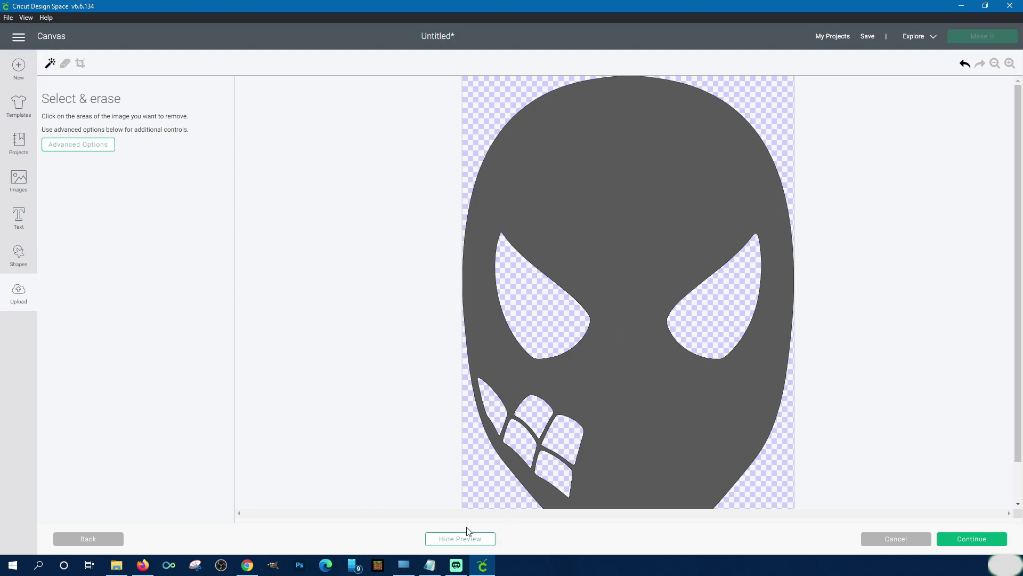
pyautogui.click(464, 538)
# - Undo the removal of the red cheek sections
pyautogui.click(966, 65)
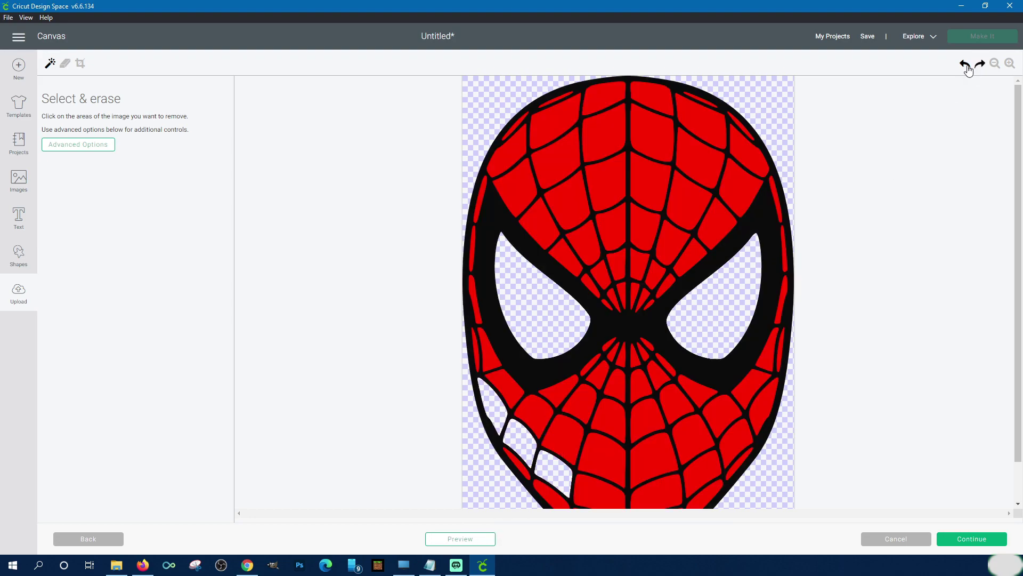
pyautogui.click(966, 65)
pyautogui.click(966, 65)
pyautogui.click(966, 65)
# - Preview the cut silhouette of the whole mask and examine it from top to chin
pyautogui.click(464, 538)
pyautogui.scroll(-2, 623, 358)
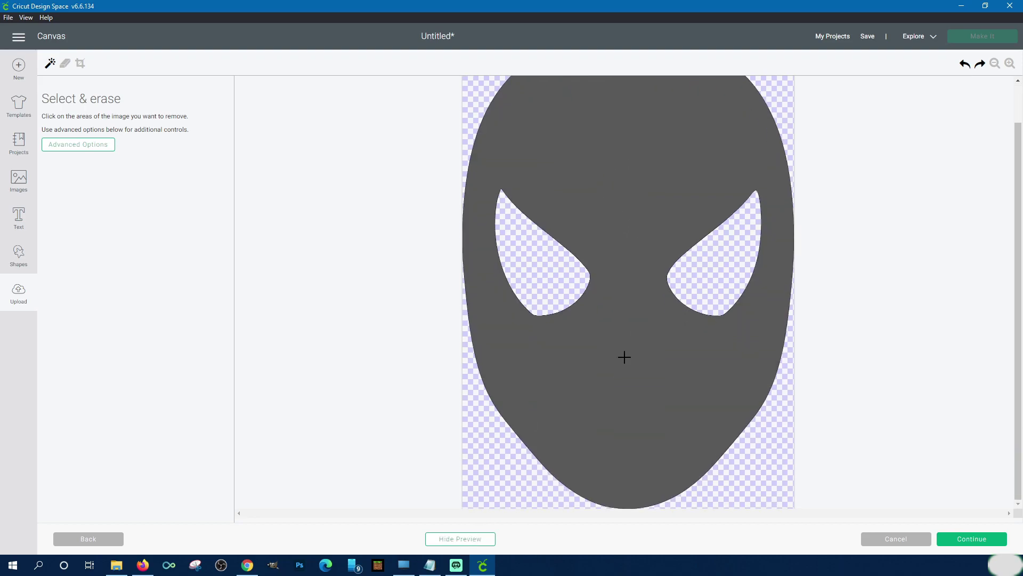
pyautogui.scroll(1, 624, 357)
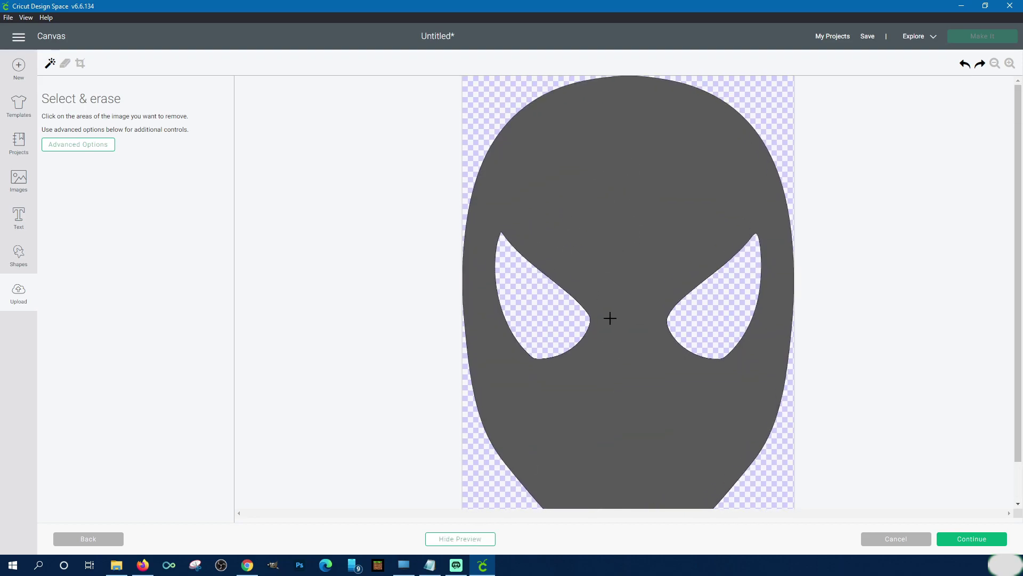
# - Undo the removal of both eyes and check the mask's solid head silhouette in the cut preview
pyautogui.click(474, 540)
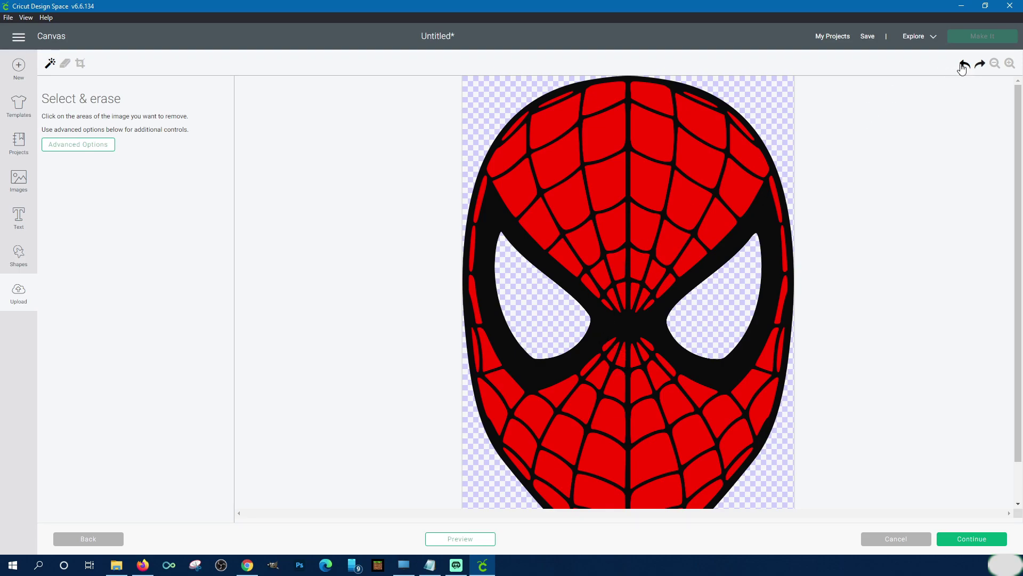
pyautogui.click(963, 65)
pyautogui.click(964, 65)
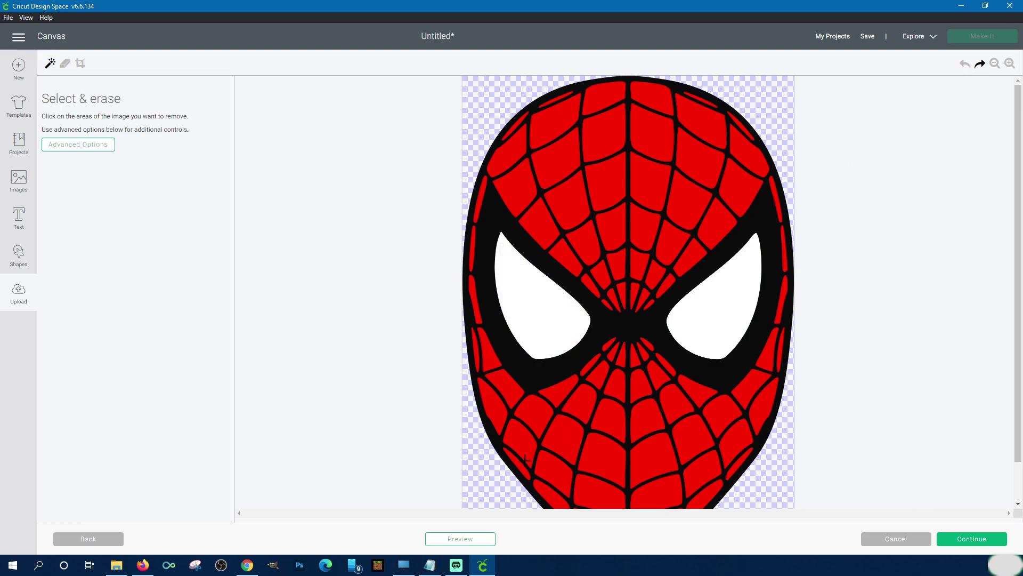
pyautogui.click(468, 538)
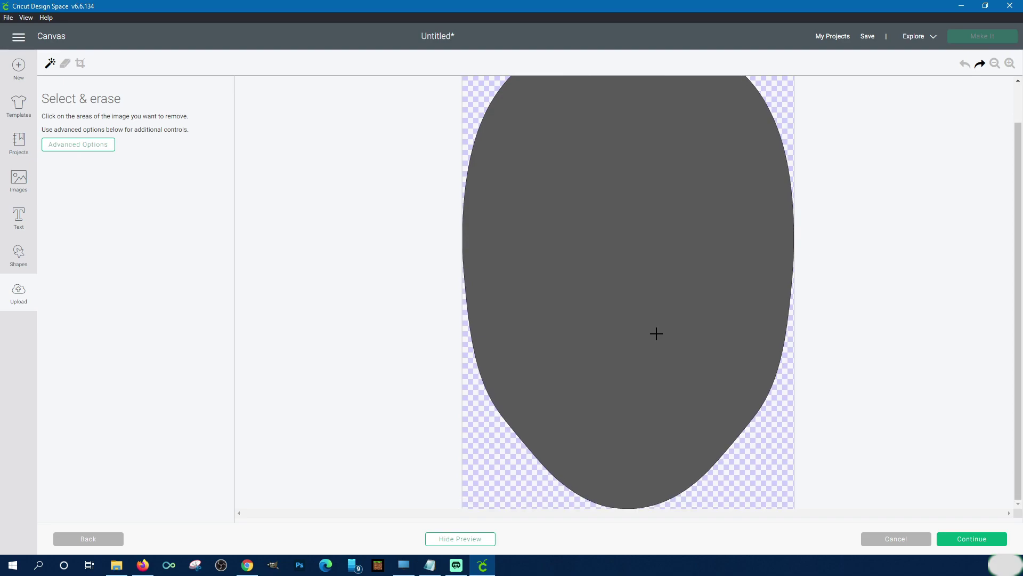
pyautogui.click(439, 541)
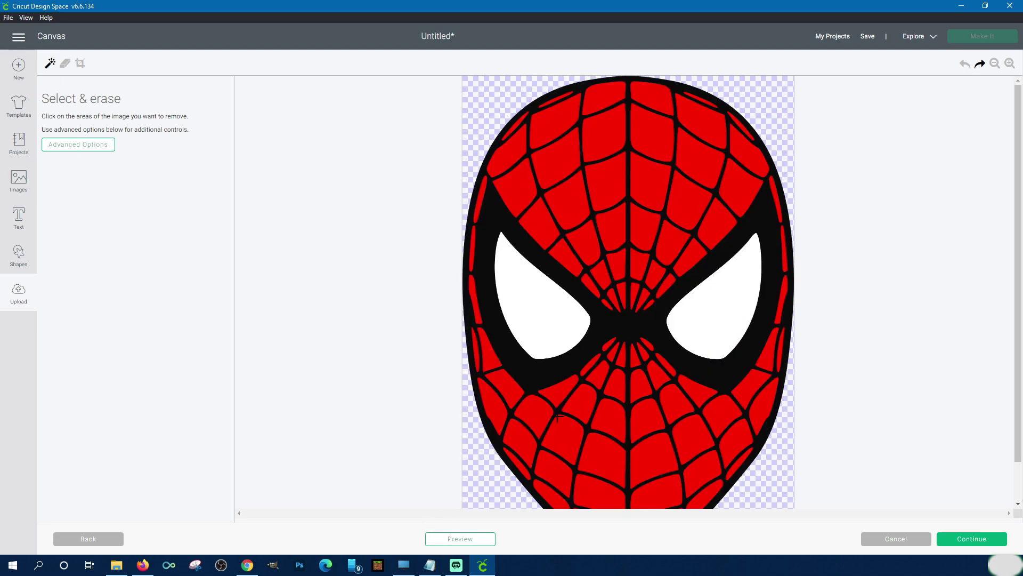
# - Upload the solid head silhouette as a cut image
pyautogui.click(958, 537)
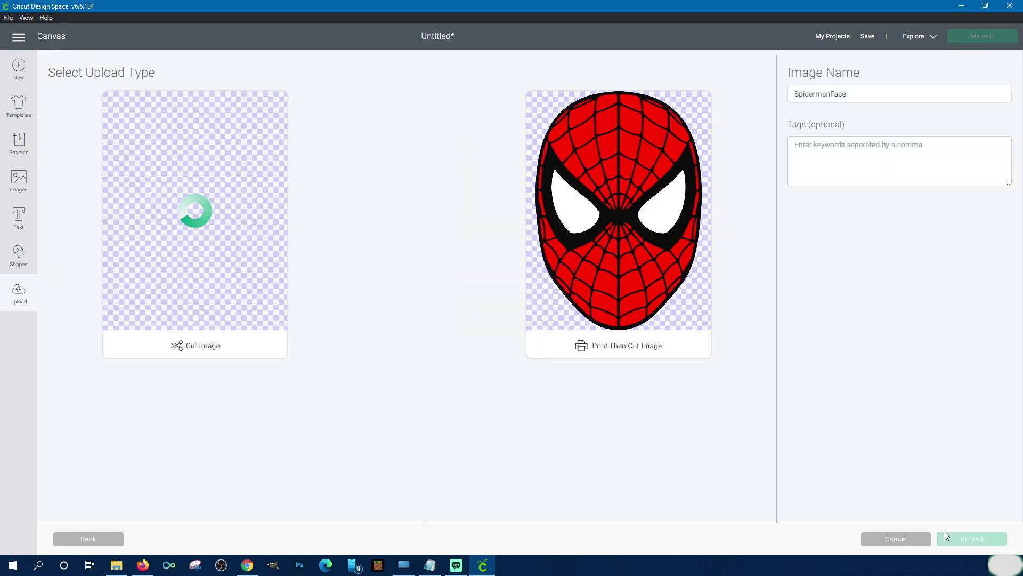
pyautogui.click(179, 250)
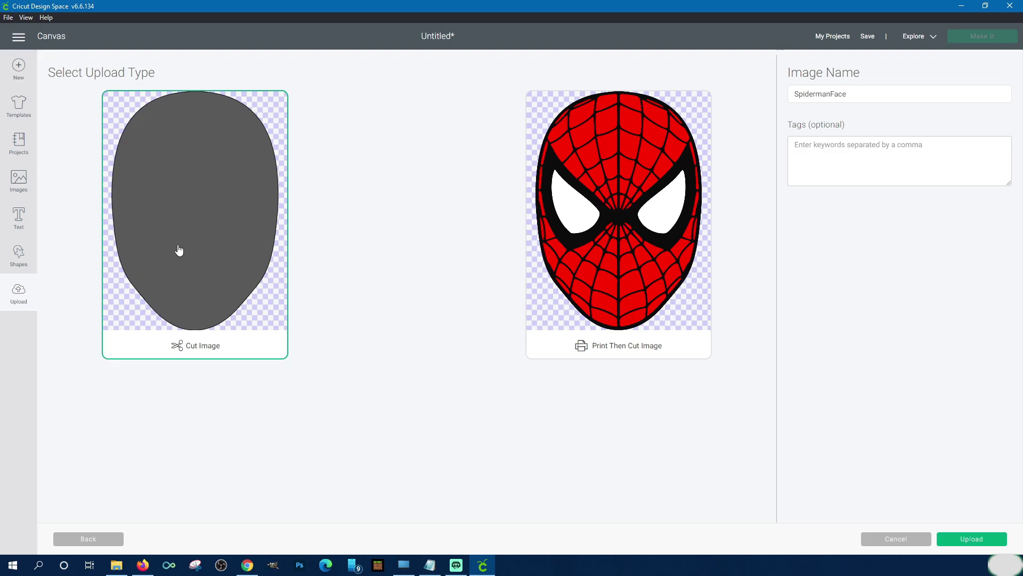
pyautogui.click(973, 539)
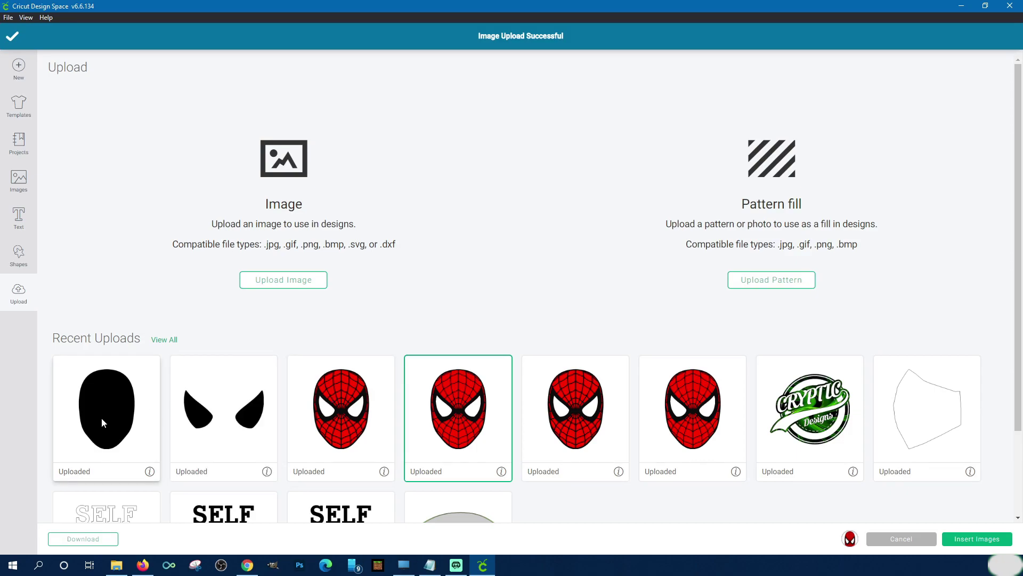
# - Load the SpidermanFace picture from Pictures > Cricut > SVGs > Spiderman as a new upload with the Complex image type
pyautogui.click(286, 291)
pyautogui.click(531, 286)
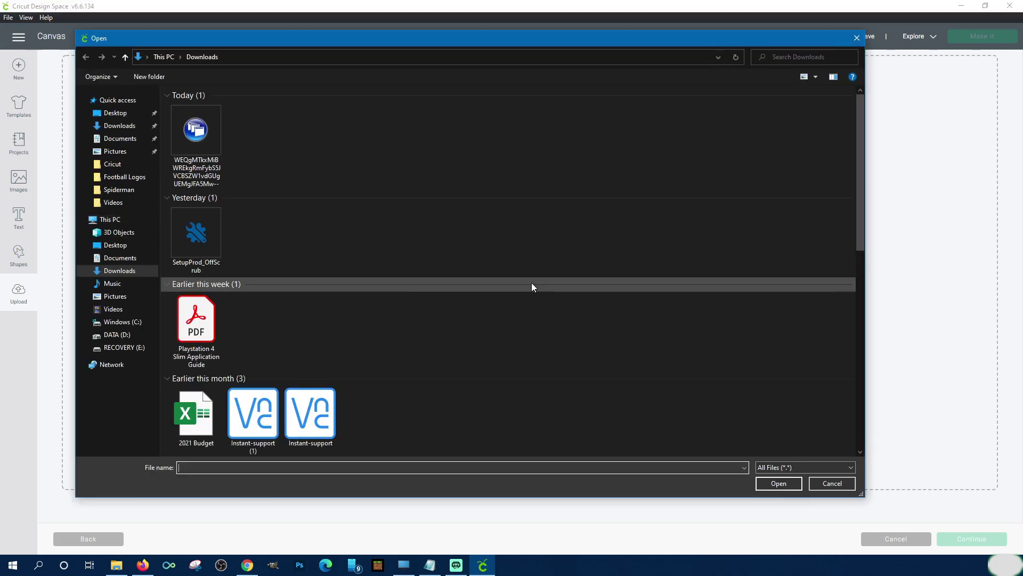
pyautogui.click(115, 296)
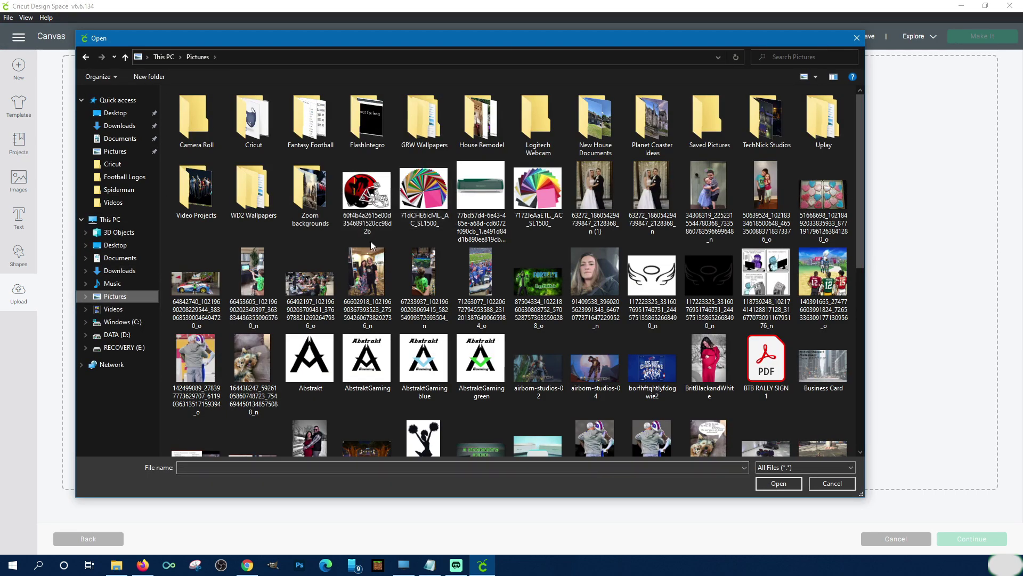
pyautogui.doubleClick(254, 120)
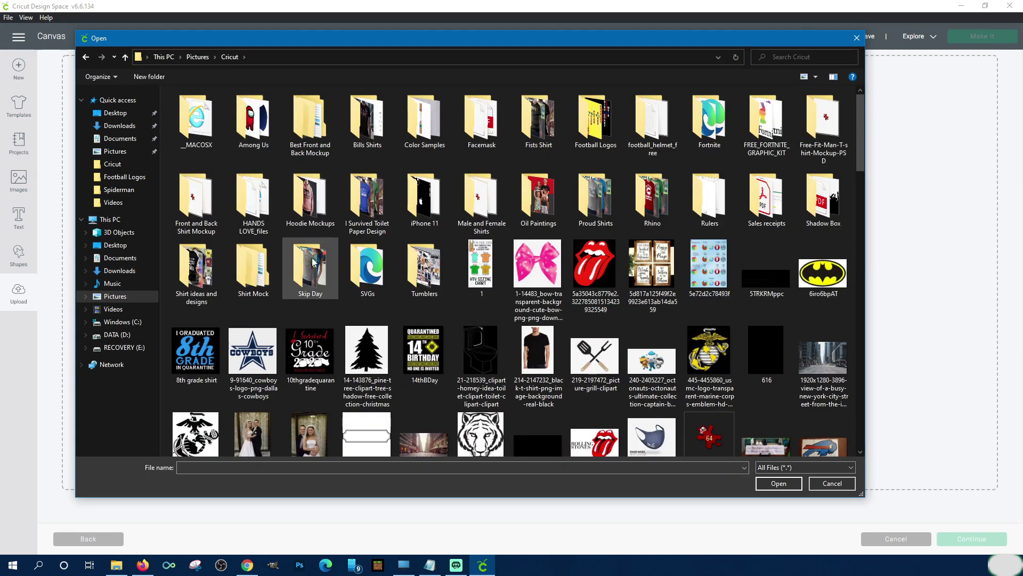
pyautogui.doubleClick(354, 284)
pyautogui.doubleClick(827, 266)
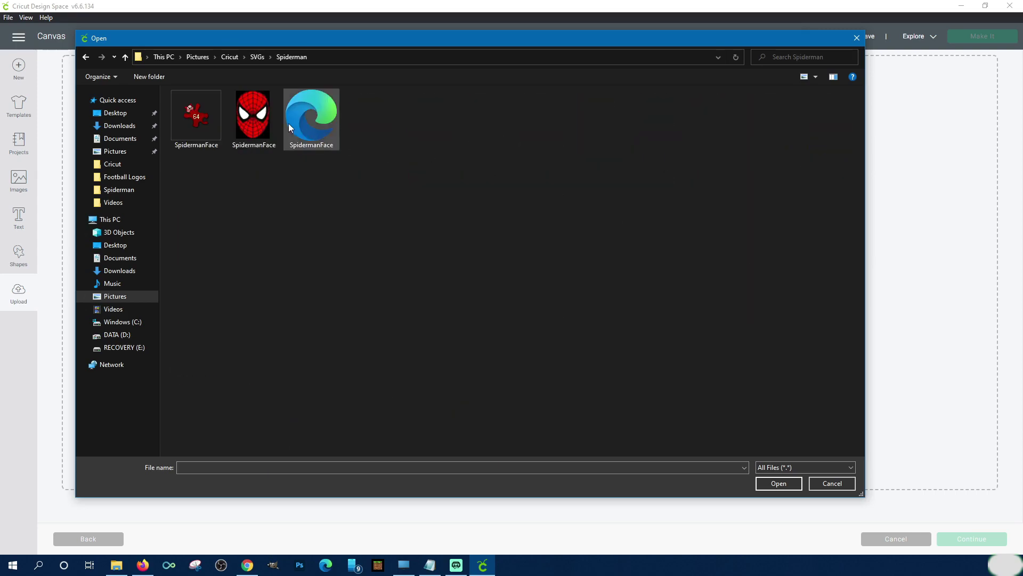
pyautogui.click(245, 129)
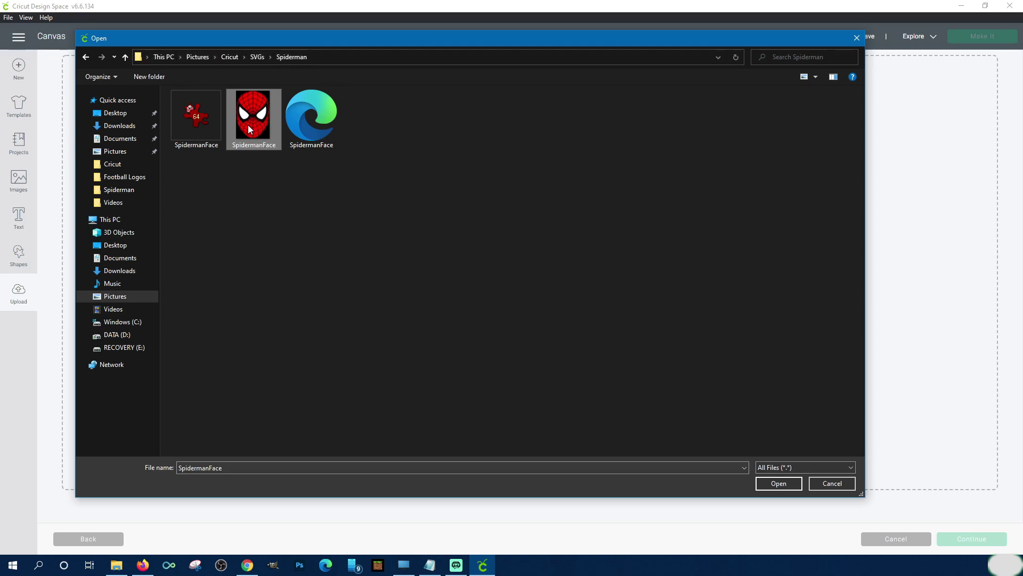
pyautogui.doubleClick(259, 142)
pyautogui.click(591, 283)
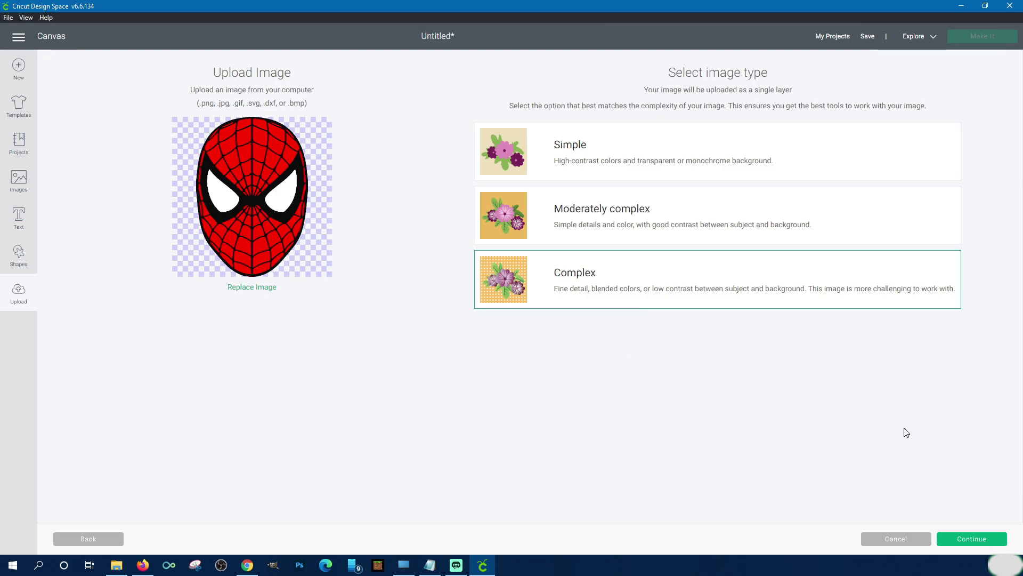
pyautogui.click(981, 541)
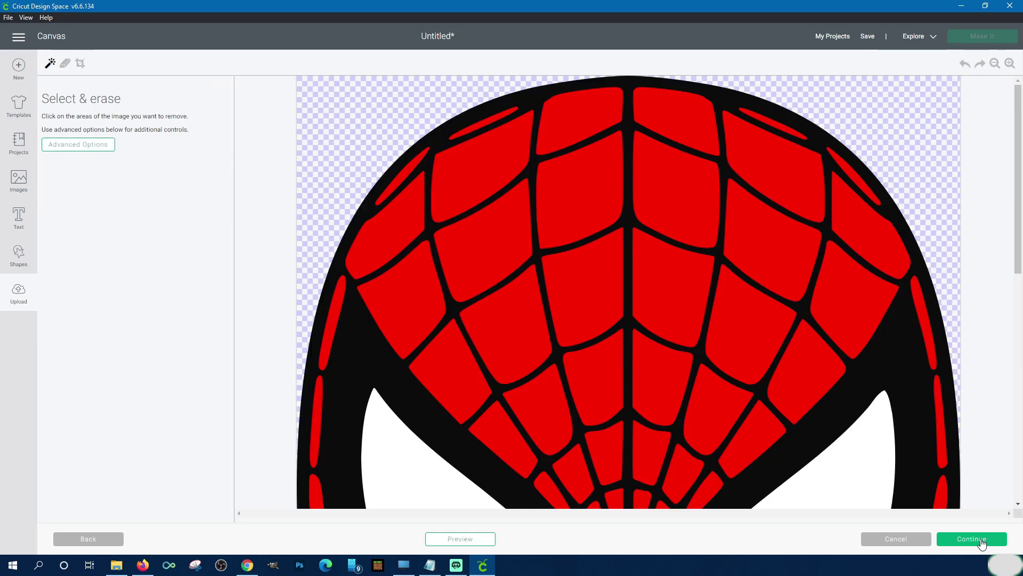
# - Remove both white eyes and the black web lines, leaving the red sections, and preview the cut
pyautogui.click(994, 66)
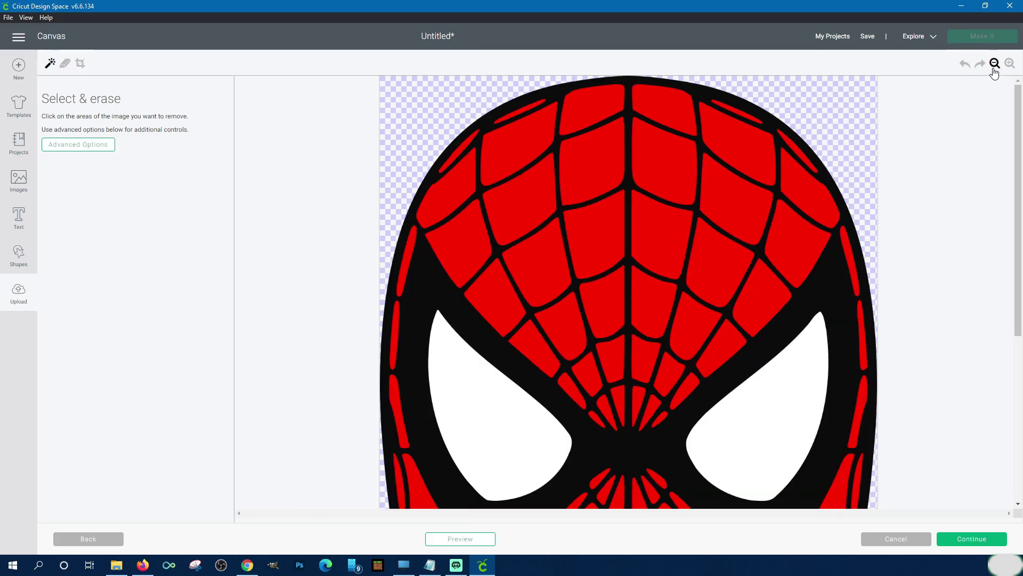
pyautogui.click(994, 66)
pyautogui.click(994, 66)
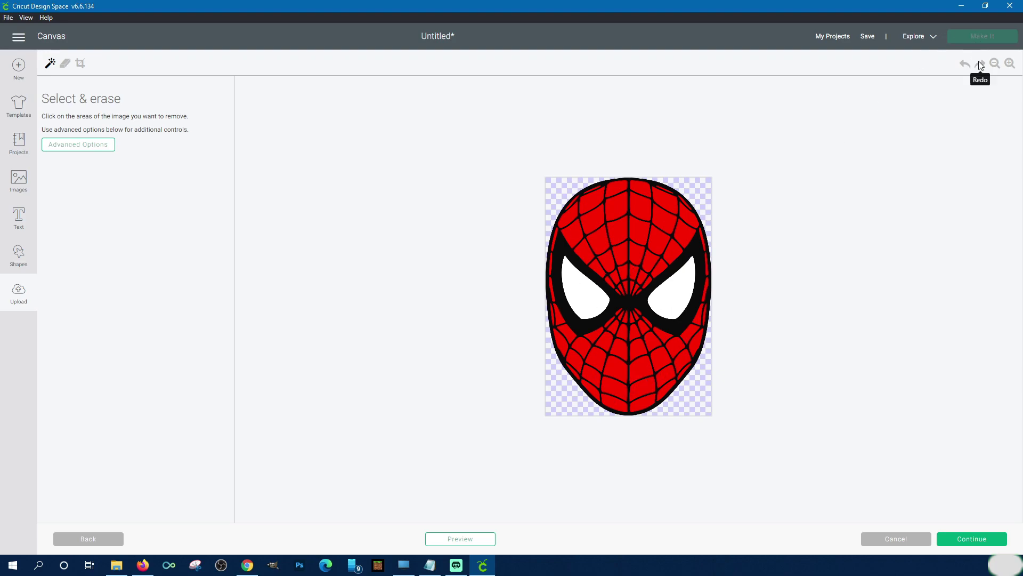
pyautogui.click(1009, 63)
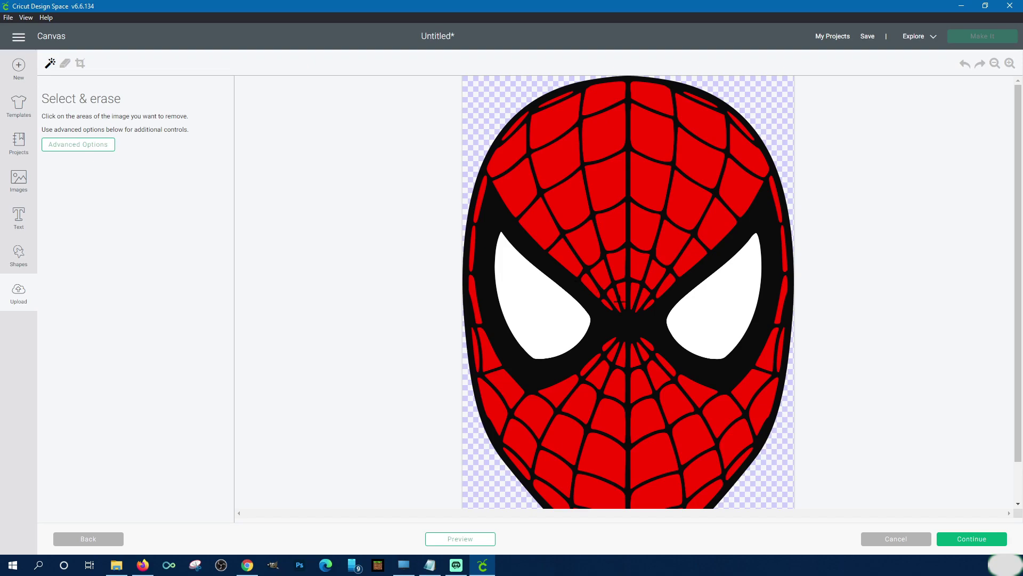
pyautogui.click(551, 328)
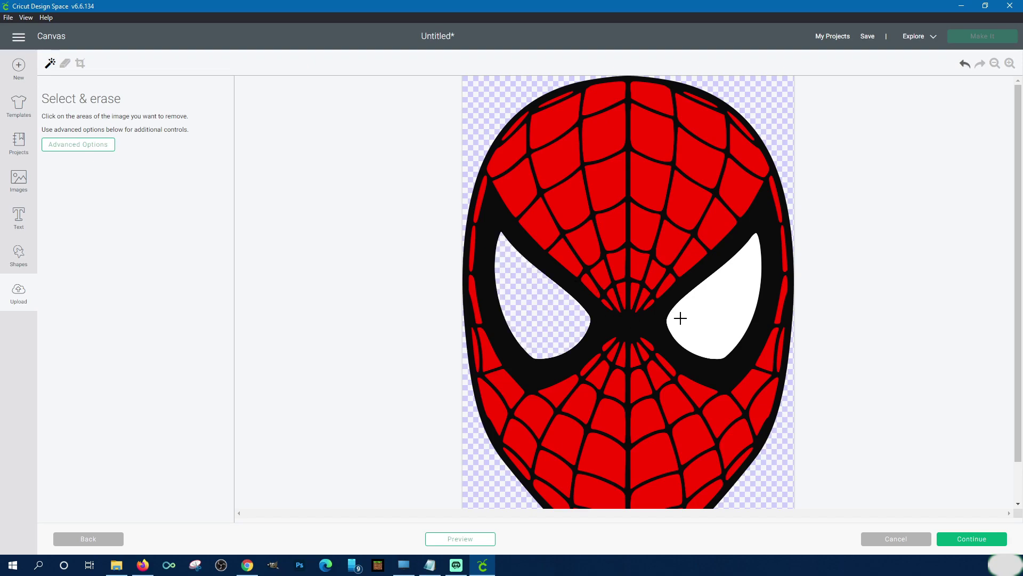
pyautogui.click(721, 320)
pyautogui.click(490, 229)
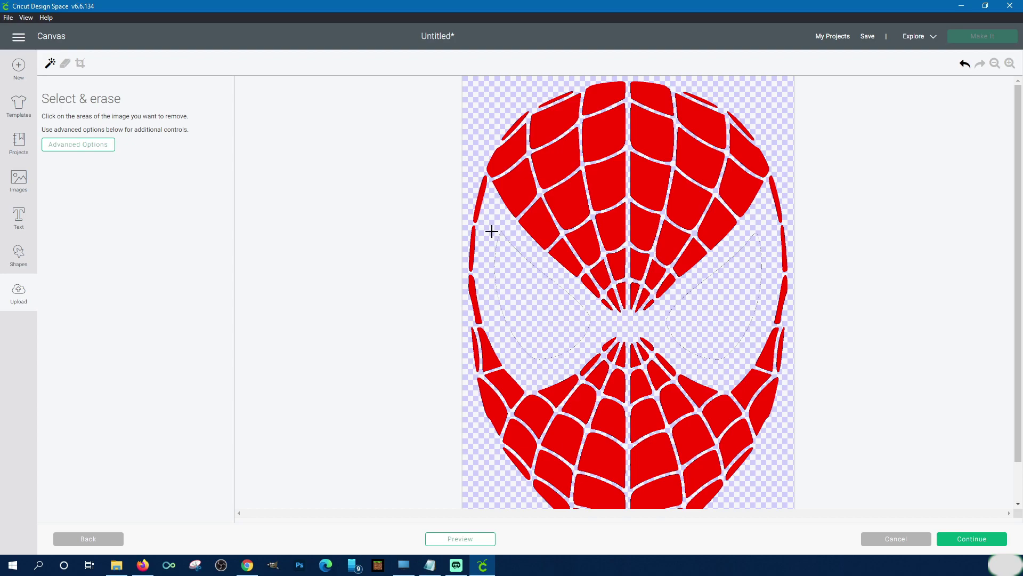
pyautogui.click(462, 540)
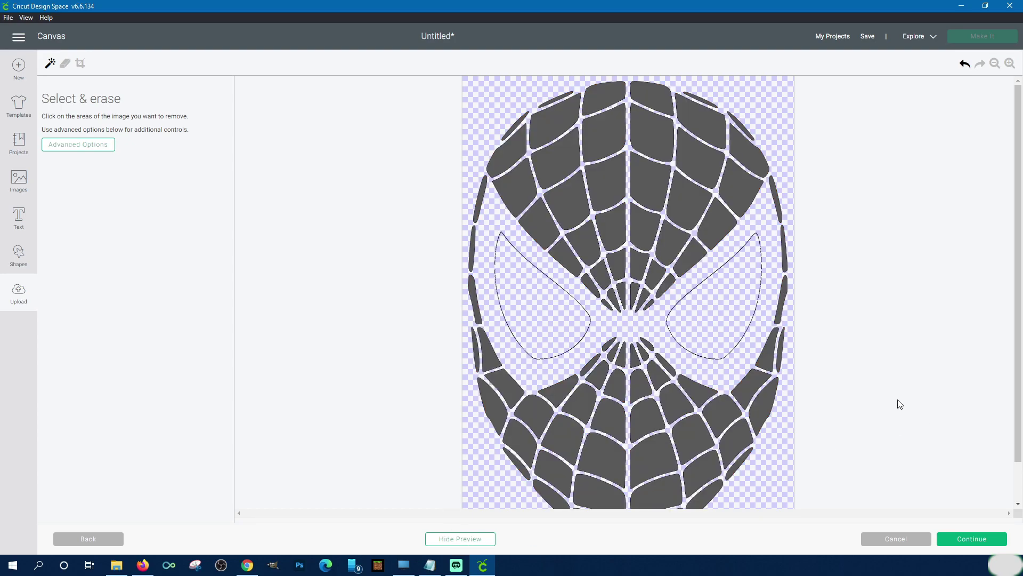
# - Erase the leftover thin outlines around both eyes with an enlarged eraser and preview the cut again
pyautogui.scroll(-2, 839, 336)
pyautogui.scroll(2, 845, 339)
pyautogui.click(66, 67)
pyautogui.moveTo(88, 151)
pyautogui.mouseDown()
pyautogui.moveTo(215, 171)
pyautogui.moveTo(181, 151)
pyautogui.mouseUp()
pyautogui.moveTo(498, 233)
pyautogui.mouseDown()
pyautogui.moveTo(507, 324)
pyautogui.moveTo(536, 358)
pyautogui.moveTo(564, 351)
pyautogui.moveTo(585, 321)
pyautogui.moveTo(517, 259)
pyautogui.mouseUp()
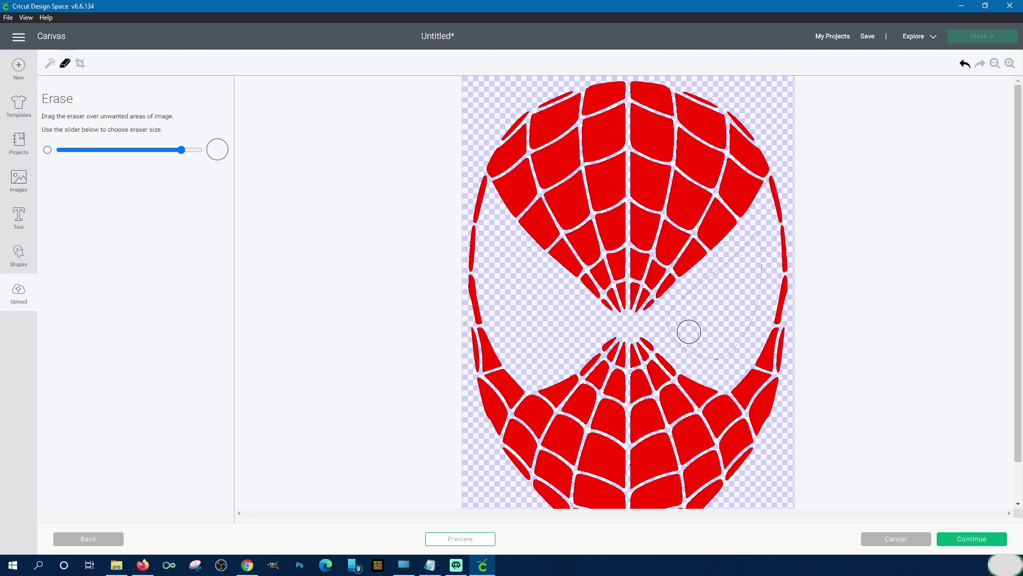
pyautogui.moveTo(667, 327)
pyautogui.mouseDown()
pyautogui.moveTo(738, 251)
pyautogui.moveTo(756, 245)
pyautogui.moveTo(756, 311)
pyautogui.moveTo(735, 345)
pyautogui.moveTo(701, 352)
pyautogui.moveTo(678, 339)
pyautogui.mouseUp()
pyautogui.click(462, 539)
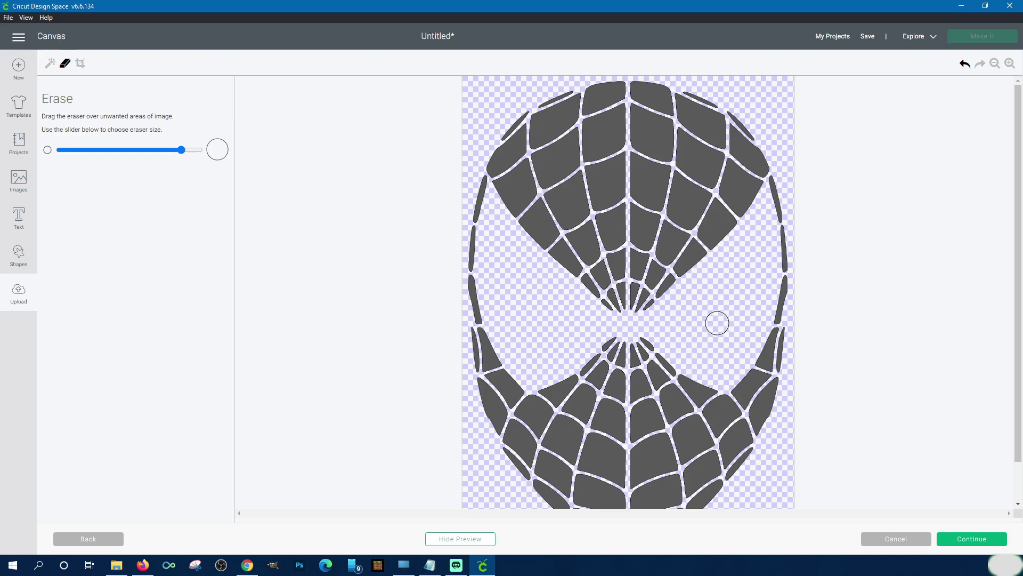
# - Check the web sections down to the chin and upload them as a cut image
pyautogui.scroll(-2, 719, 320)
pyautogui.scroll(2, 719, 319)
pyautogui.click(974, 539)
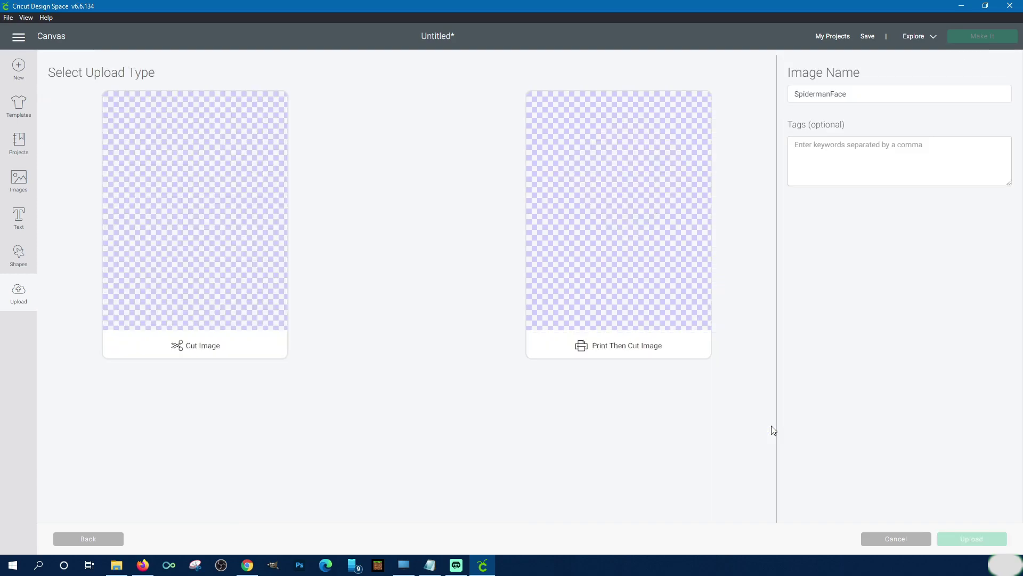
pyautogui.click(237, 244)
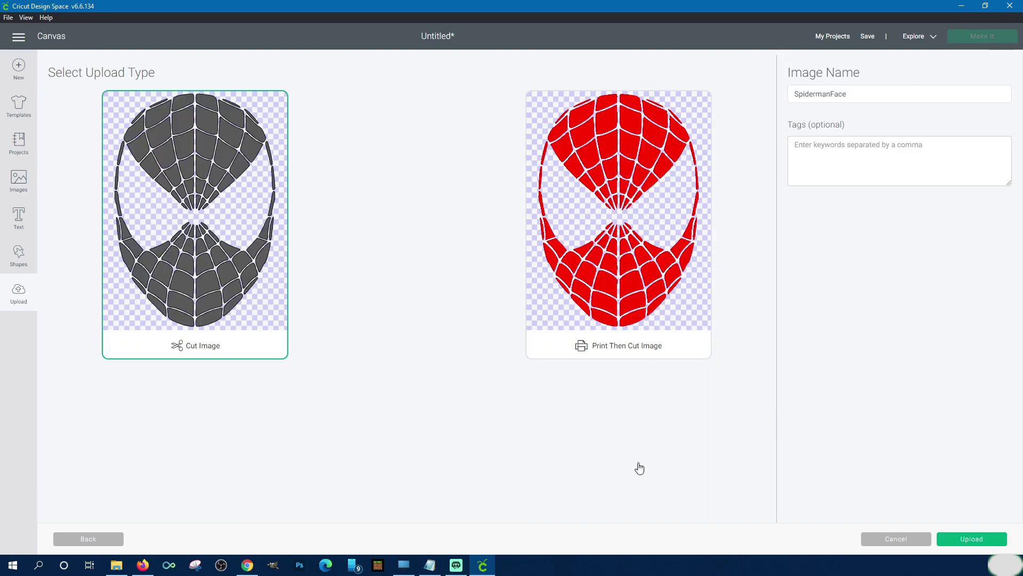
pyautogui.click(989, 539)
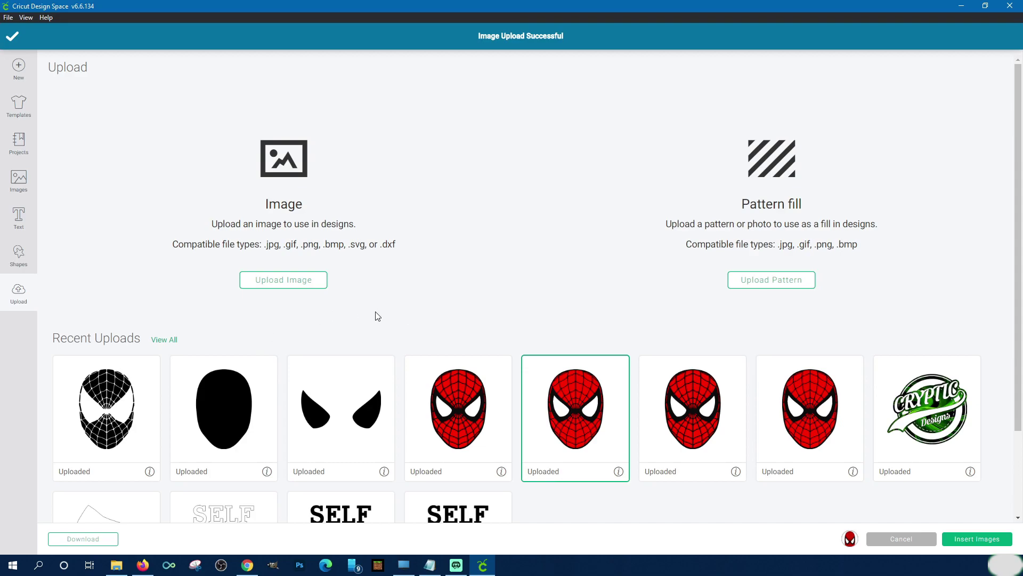
# - Insert the solid head silhouette and the full-color face onto the canvas, and hide the Print Then Cut face
pyautogui.click(250, 433)
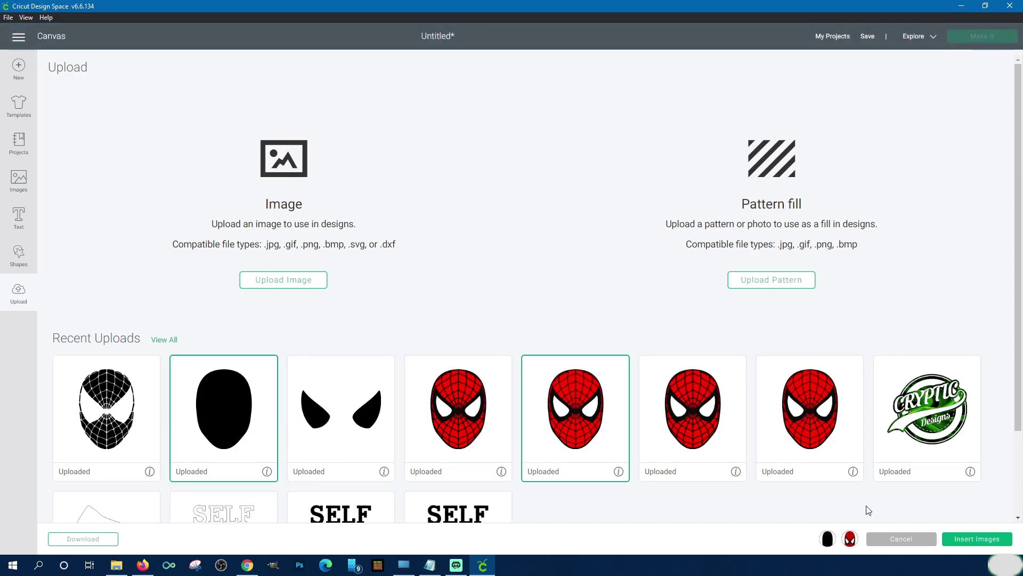
pyautogui.click(983, 540)
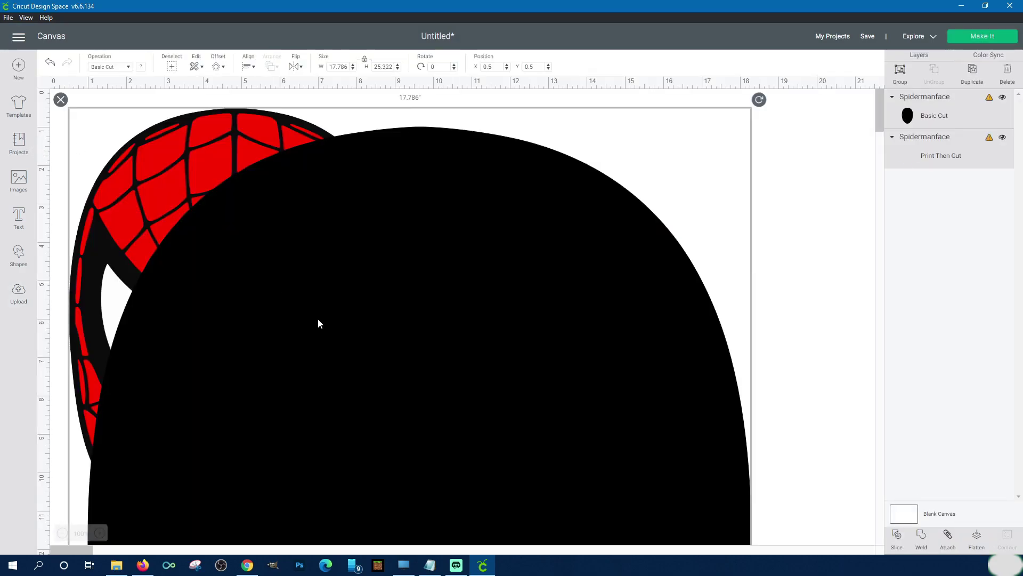
pyautogui.click(1003, 137)
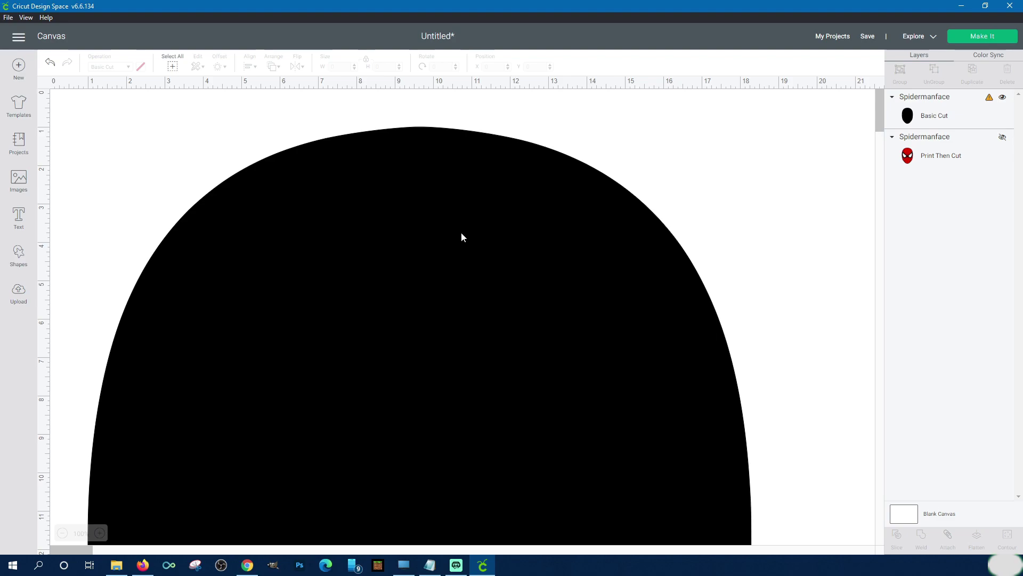
# - Insert the uploaded web sections image and the eyes image onto the canvas as separate cut layers
pyautogui.click(19, 293)
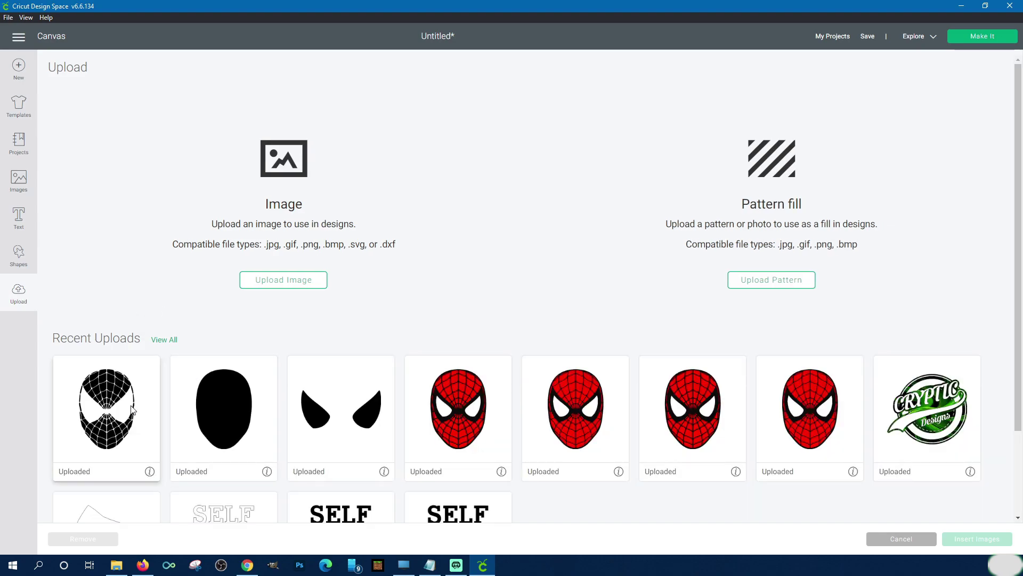
pyautogui.click(157, 411)
pyautogui.click(980, 539)
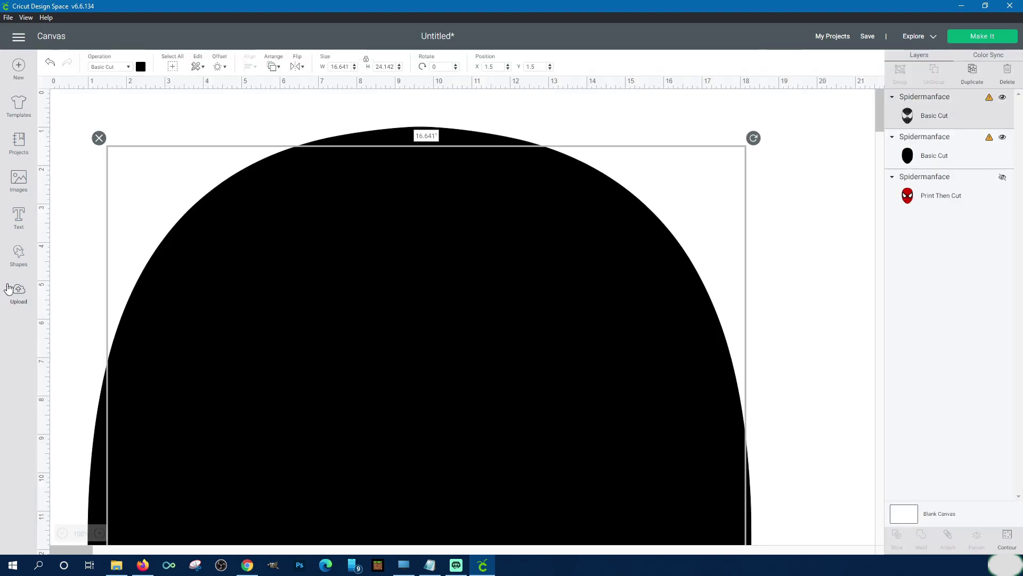
pyautogui.click(21, 294)
pyautogui.click(341, 410)
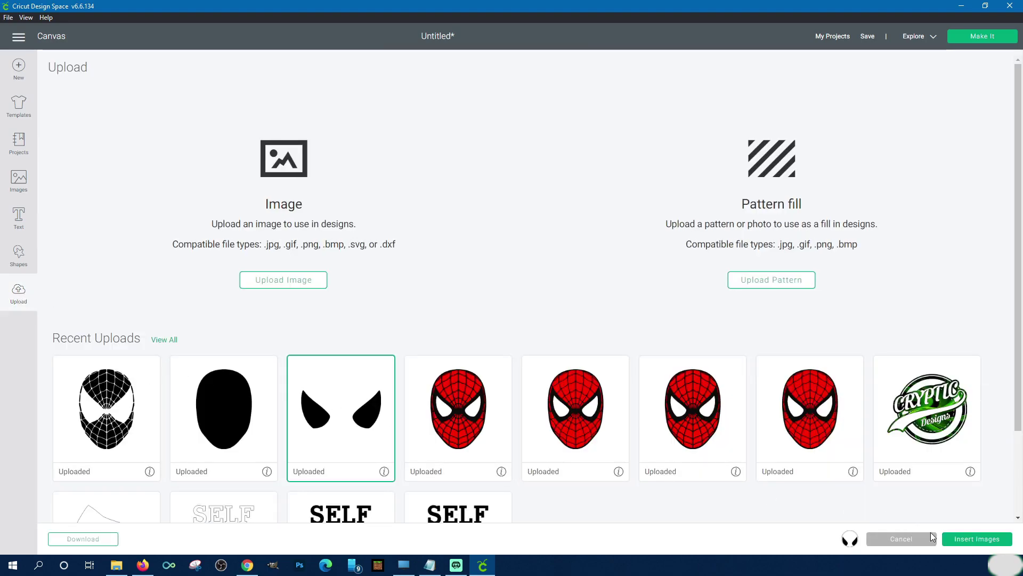
pyautogui.click(981, 540)
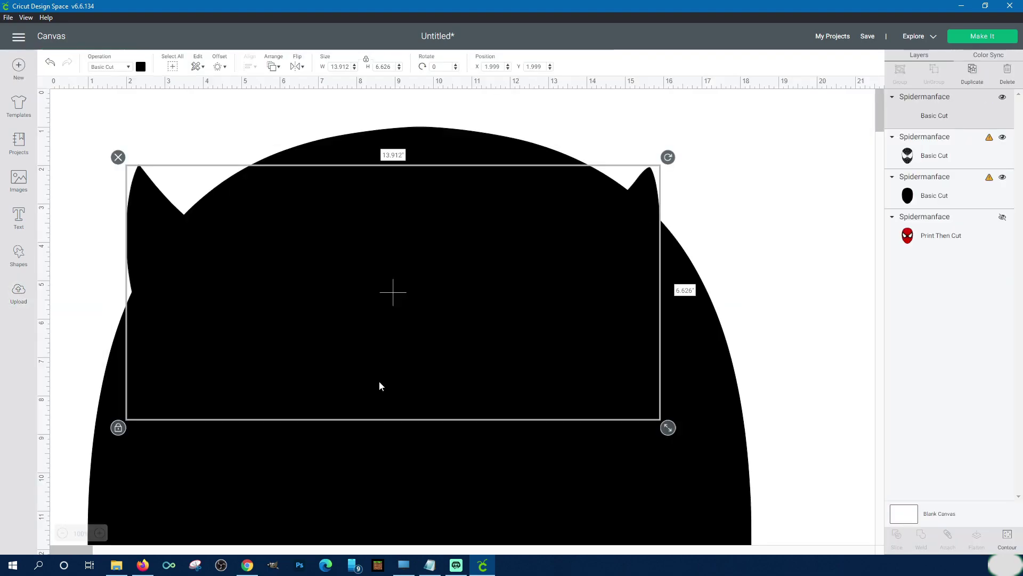
# - Recolor the web sections layer dark red
pyautogui.scroll(-6, 380, 382)
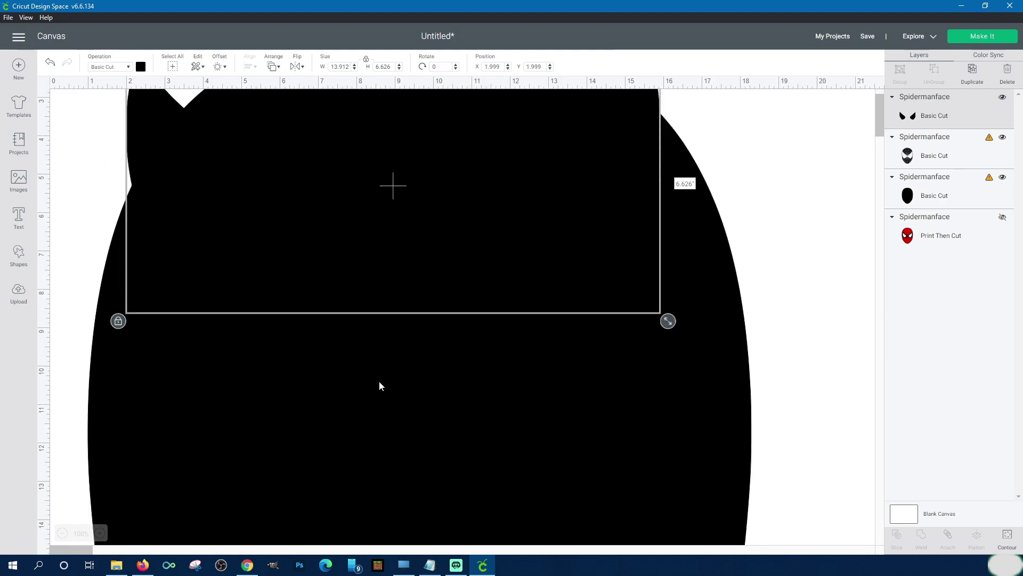
pyautogui.scroll(3, 380, 385)
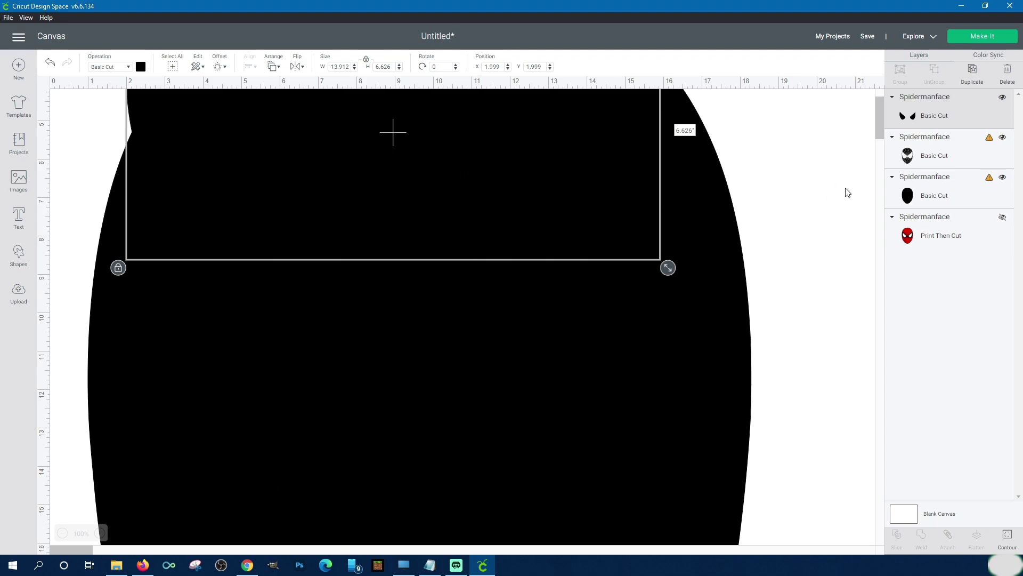
pyautogui.click(925, 152)
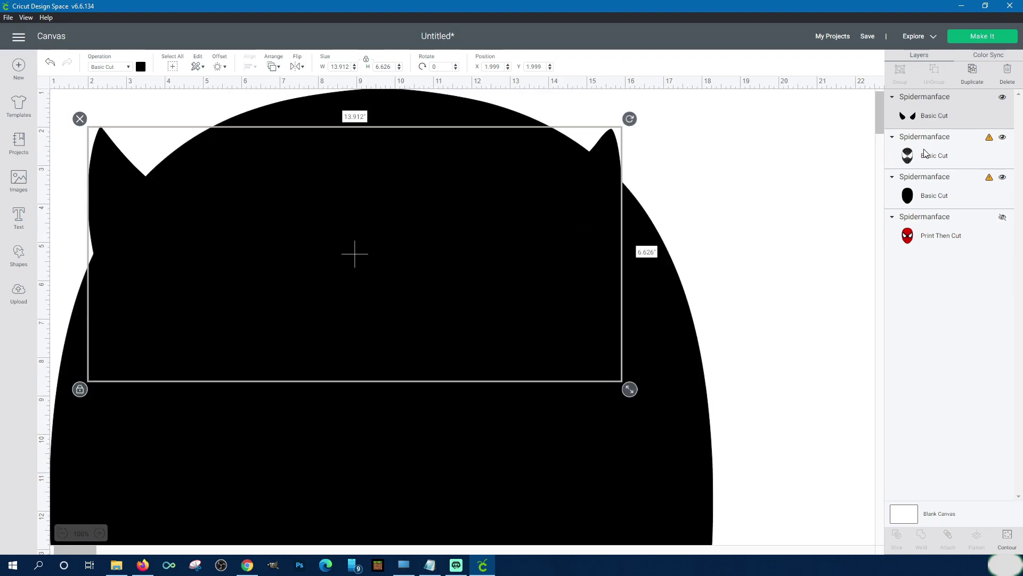
pyautogui.click(925, 195)
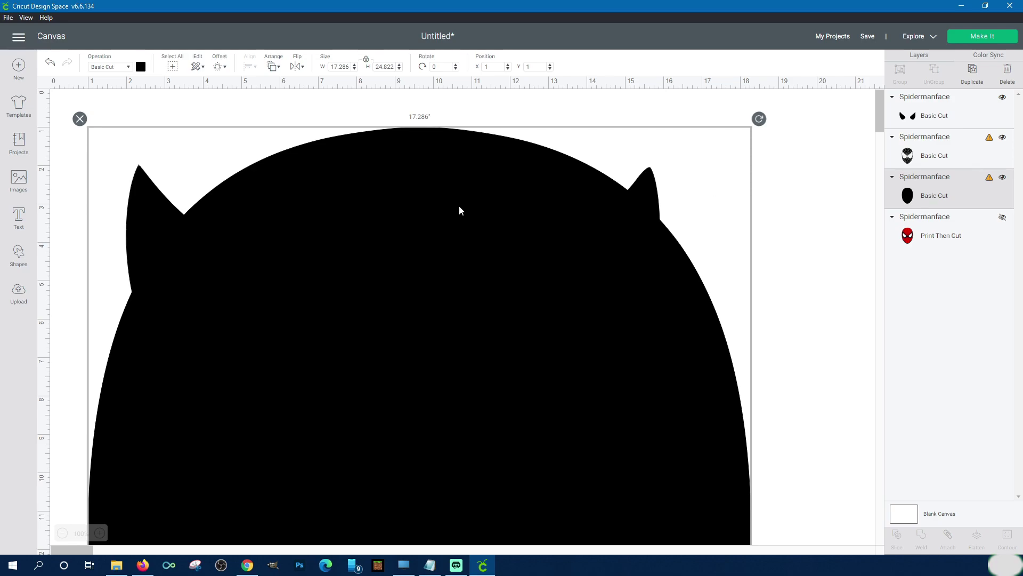
pyautogui.click(939, 158)
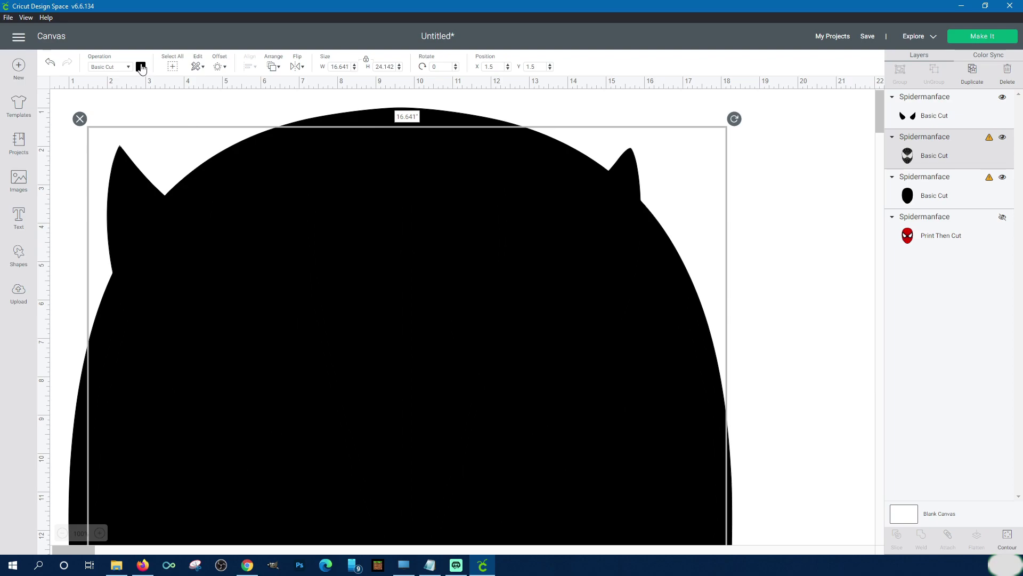
pyautogui.click(140, 66)
pyautogui.click(151, 157)
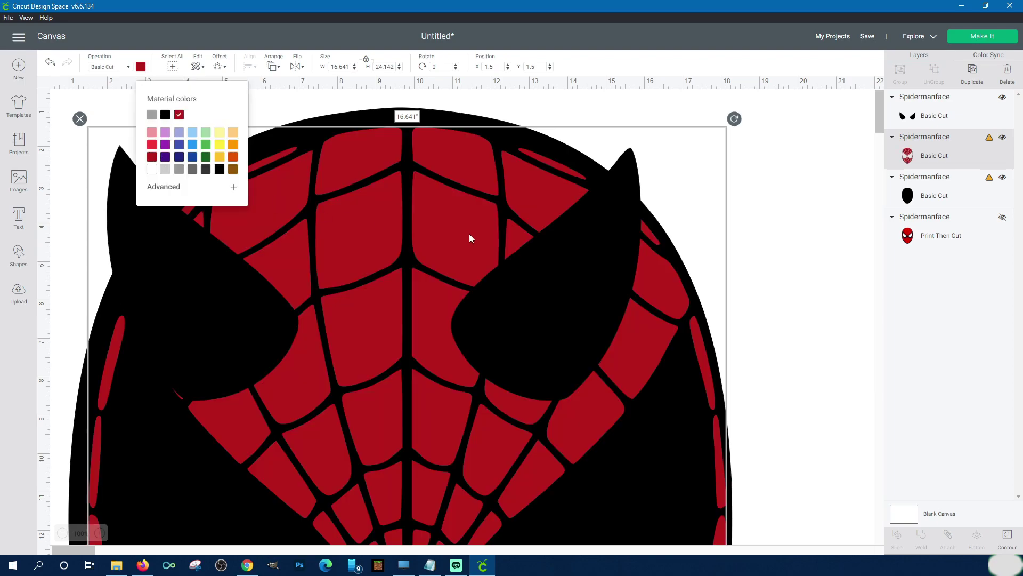
pyautogui.click(781, 202)
# - Recolor the eyes layer white
pyautogui.click(933, 117)
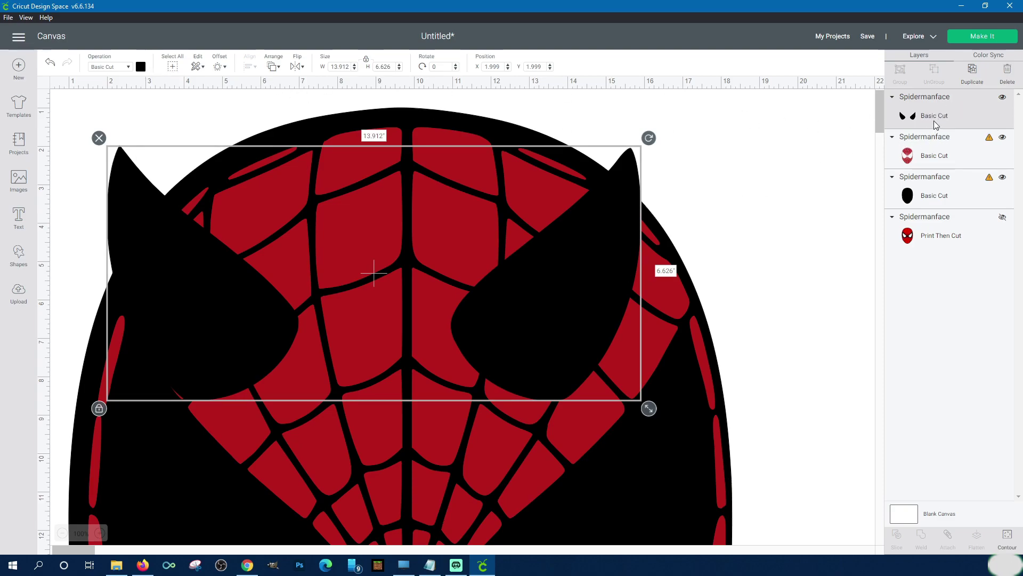
pyautogui.click(141, 66)
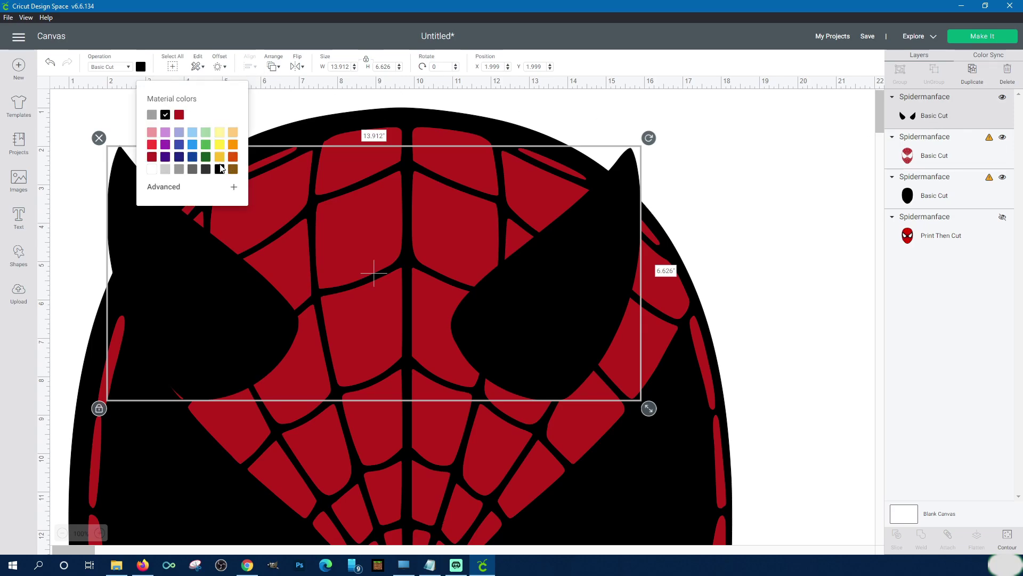
pyautogui.click(152, 170)
pyautogui.click(775, 218)
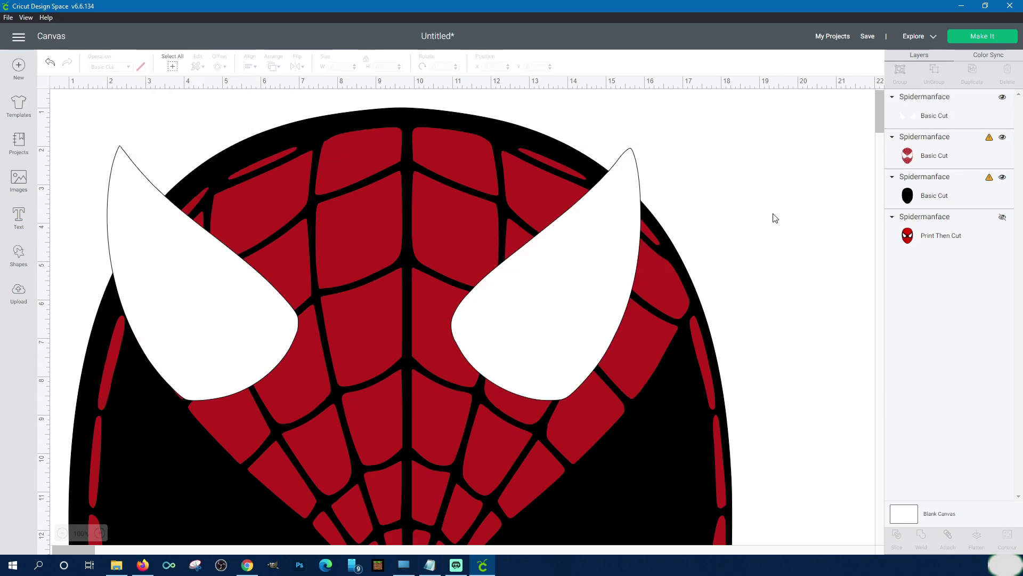
pyautogui.scroll(-1, 768, 226)
pyautogui.scroll(1, 763, 228)
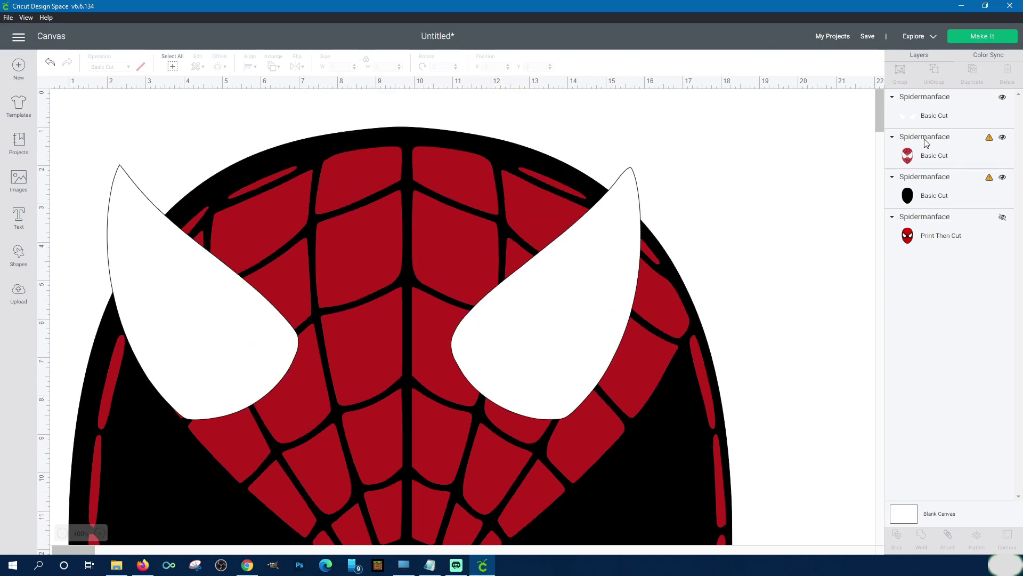
pyautogui.click(936, 115)
pyautogui.click(180, 123)
pyautogui.moveTo(84, 130); pyautogui.dragTo(788, 485)
pyautogui.click(97, 104)
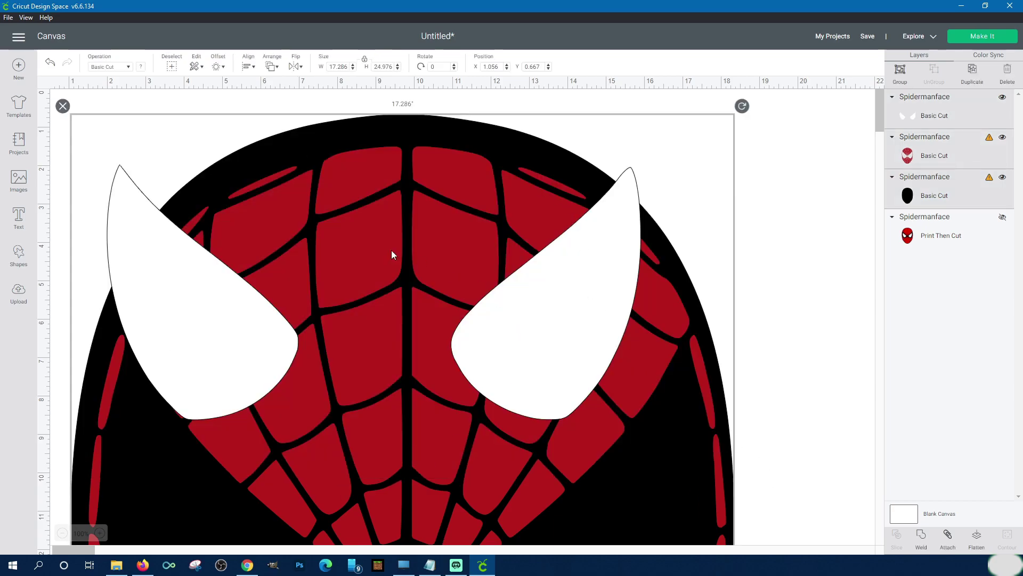
pyautogui.click(831, 200)
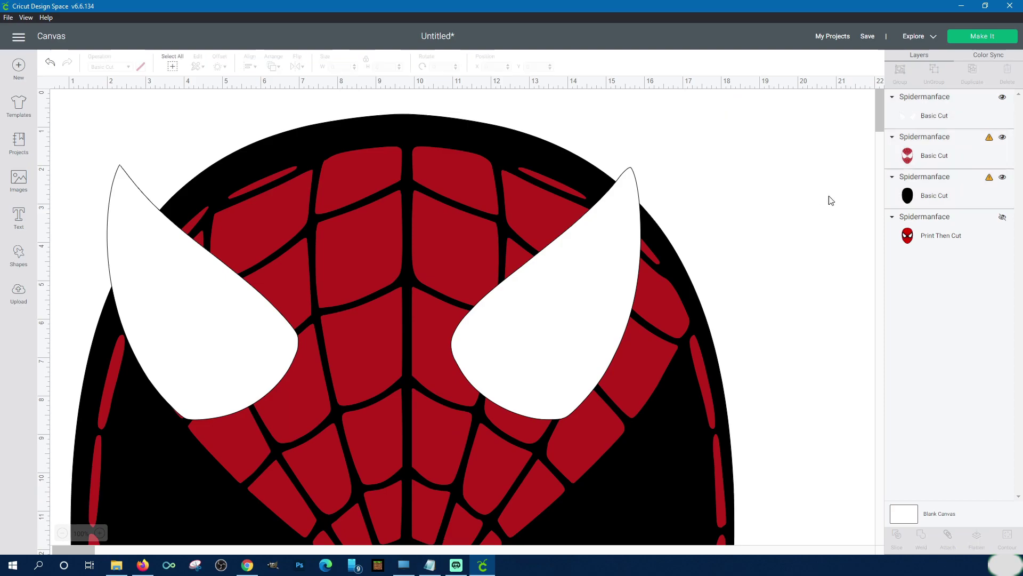
# - Scale the eyes, web sections and head silhouette down together to about 5.8 by 8.4 inches
pyautogui.click(933, 120)
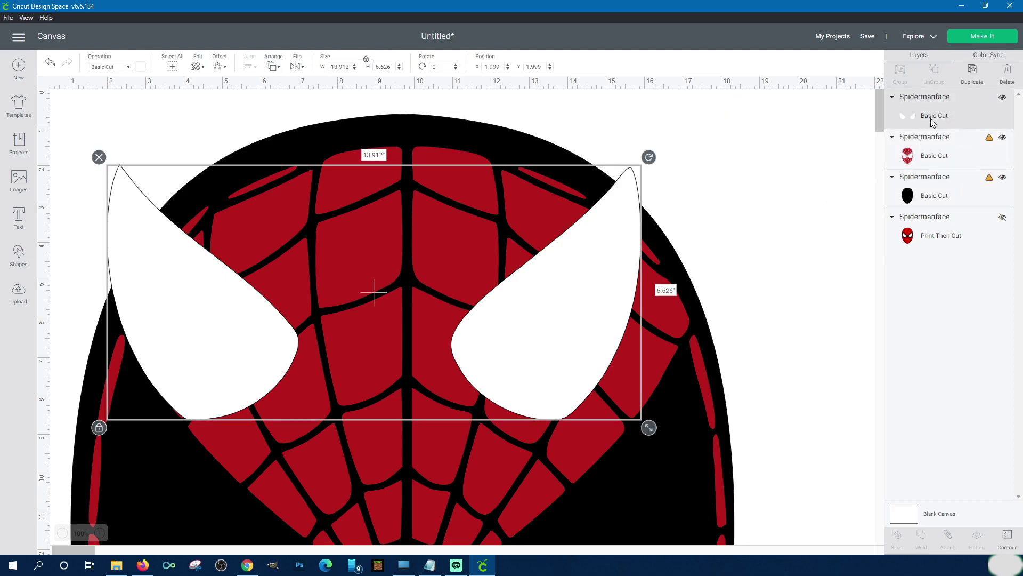
pyautogui.keyDown('shift'); pyautogui.click(934, 157); pyautogui.keyUp('shift')
pyautogui.keyDown('shift'); pyautogui.click(936, 187); pyautogui.keyUp('shift')
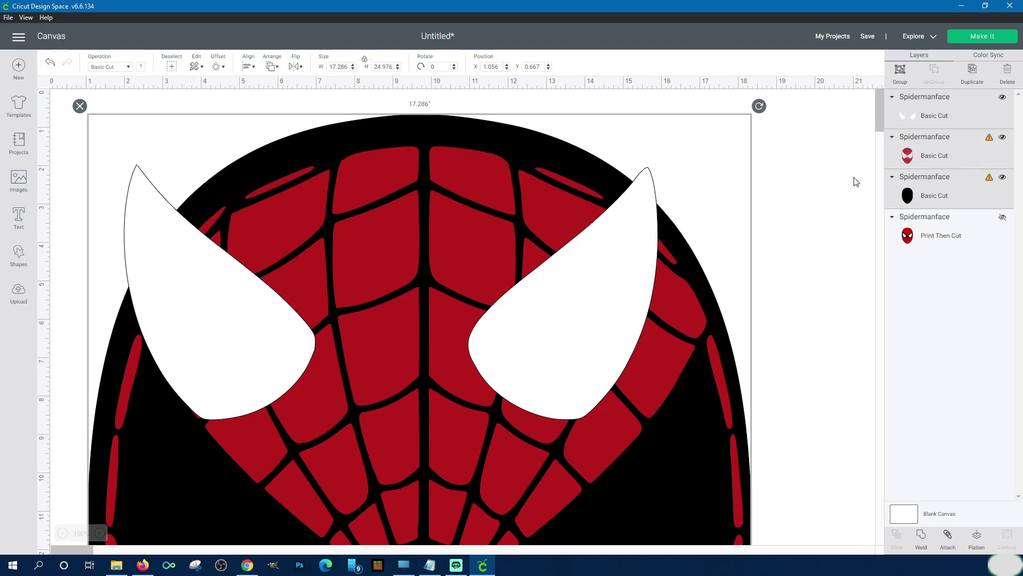
pyautogui.scroll(-10, 752, 224)
pyautogui.scroll(-3, 753, 234)
pyautogui.moveTo(759, 386); pyautogui.dragTo(568, 111)
pyautogui.scroll(6, 585, 327)
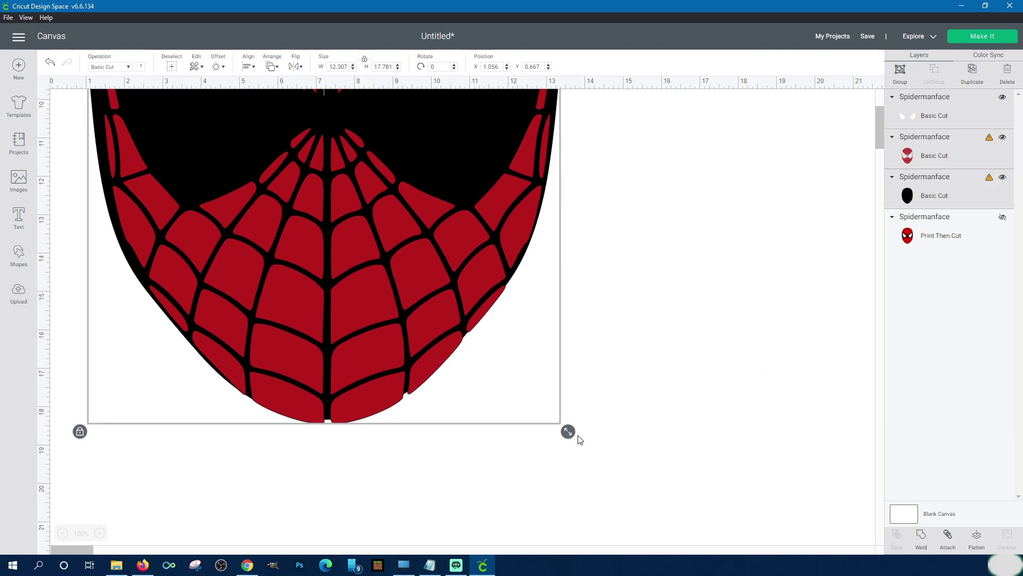
pyautogui.moveTo(568, 431); pyautogui.dragTo(338, 203)
pyautogui.scroll(7, 503, 352)
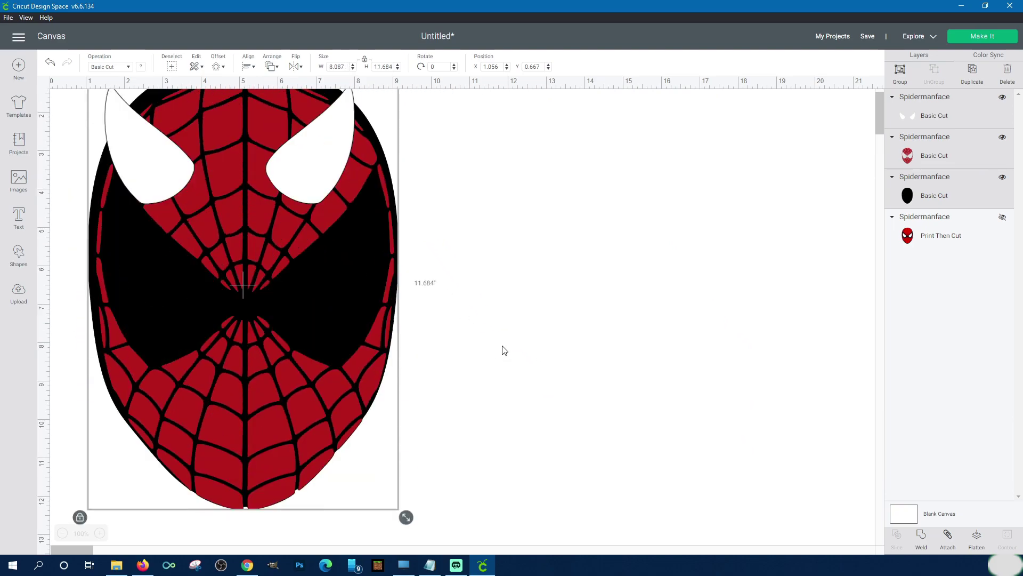
pyautogui.scroll(-3, 441, 394)
pyautogui.moveTo(406, 411); pyautogui.dragTo(320, 285)
pyautogui.scroll(3, 433, 343)
pyautogui.click(433, 344)
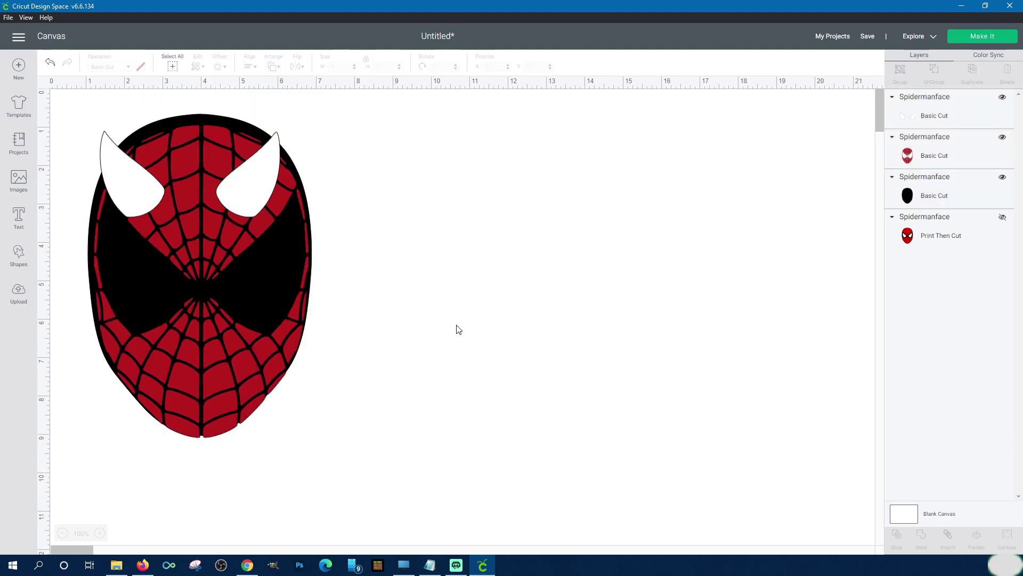
# - Move the three visible layers together to about X 4.9, Y 1.04 on the canvas
pyautogui.moveTo(352, 398); pyautogui.dragTo(120, 131)
pyautogui.moveTo(194, 220); pyautogui.dragTo(341, 234)
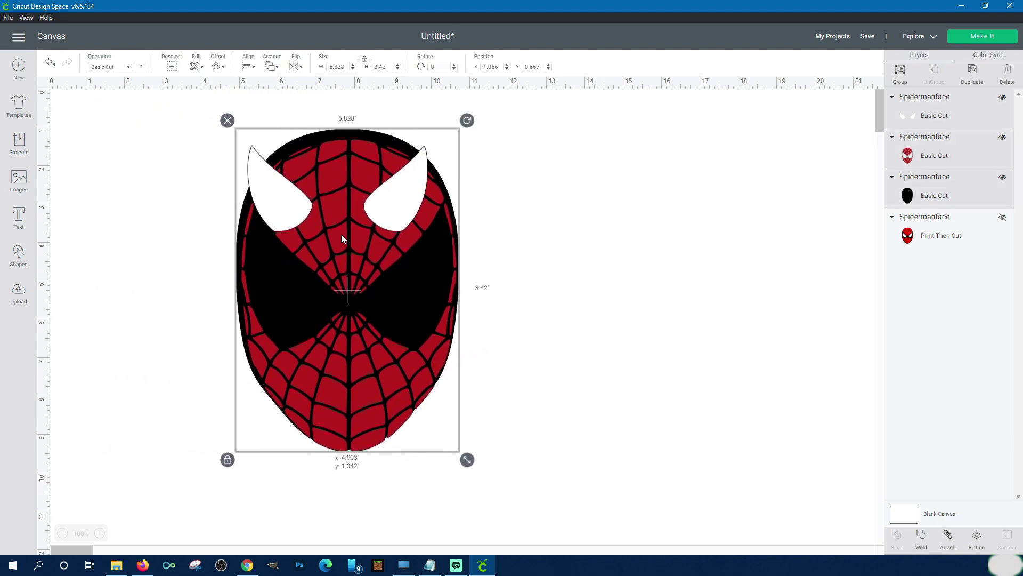
pyautogui.click(522, 263)
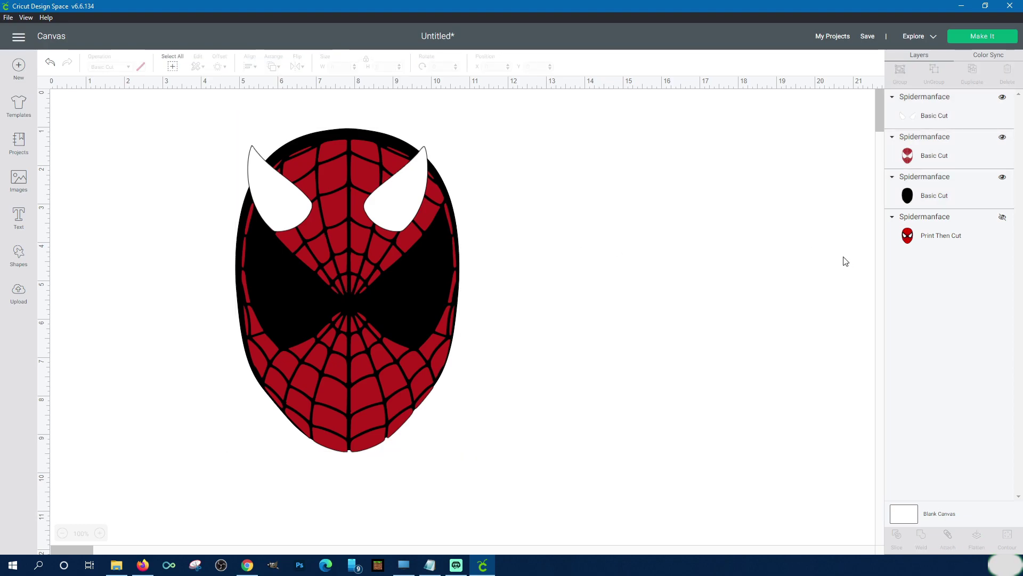
# - Highlight the eyes, web sections and head silhouette layers in turn to check which part of the face each contains
pyautogui.click(937, 154)
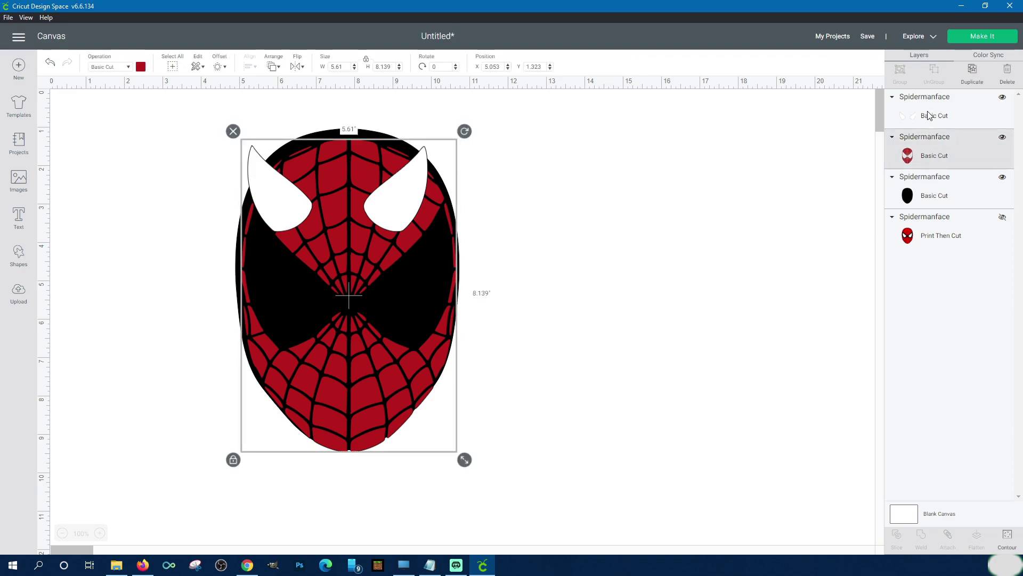
pyautogui.click(936, 106)
pyautogui.click(924, 169)
pyautogui.click(926, 209)
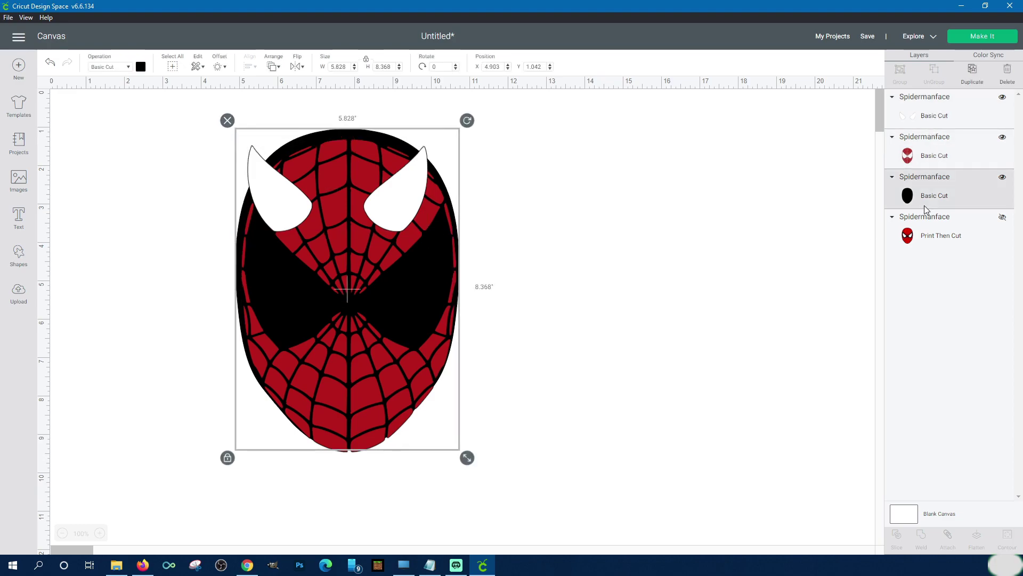
pyautogui.click(937, 118)
pyautogui.click(940, 153)
pyautogui.click(938, 195)
pyautogui.click(935, 119)
pyautogui.click(933, 158)
pyautogui.click(931, 185)
pyautogui.click(918, 118)
pyautogui.click(917, 177)
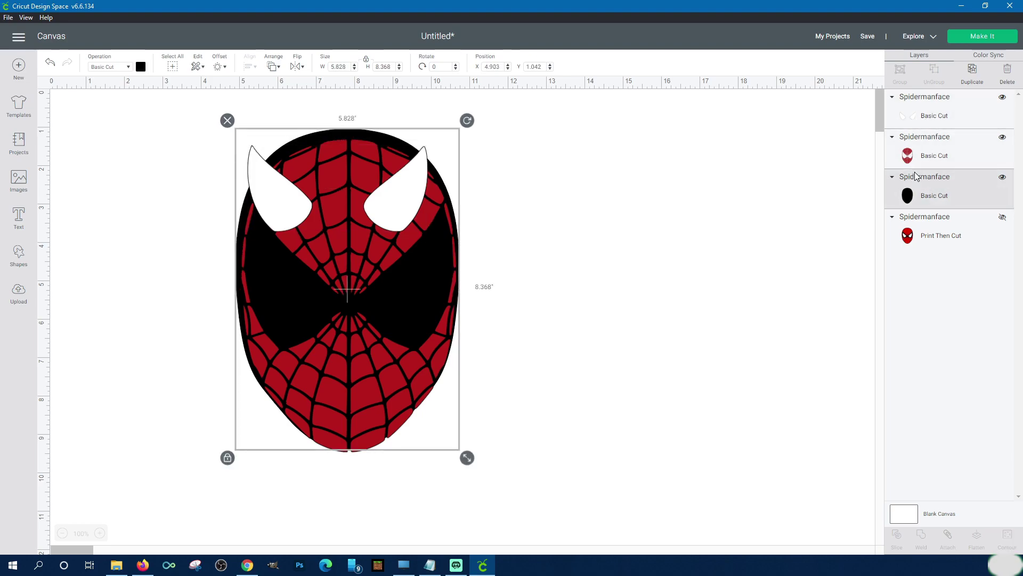
pyautogui.click(913, 145)
pyautogui.click(916, 122)
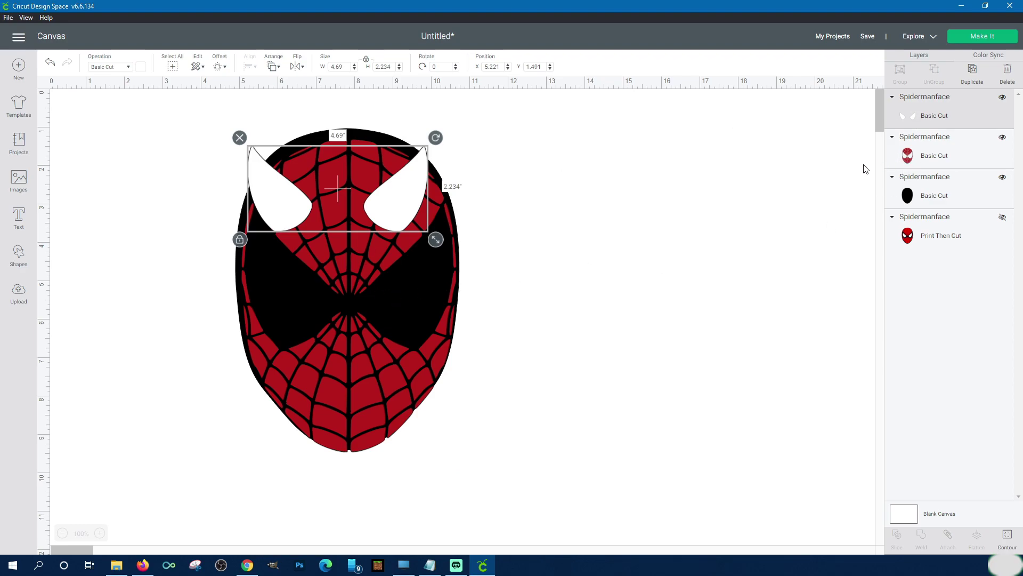
# - Move the white eyes off the face onto the empty canvas beside it
pyautogui.moveTo(405, 216); pyautogui.dragTo(748, 194)
pyautogui.click(673, 317)
pyautogui.moveTo(459, 461); pyautogui.dragTo(486, 320)
pyautogui.click(676, 304)
pyautogui.moveTo(634, 185); pyautogui.dragTo(693, 176)
pyautogui.click(585, 270)
# - Position the red web sections inside the head silhouette at about X 5.01, Y 1.2
pyautogui.moveTo(443, 286)
pyautogui.mouseDown()
pyautogui.moveTo(285, 242)
pyautogui.moveTo(423, 238)
pyautogui.moveTo(444, 274)
pyautogui.mouseUp()
pyautogui.moveTo(451, 421)
pyautogui.mouseDown()
pyautogui.moveTo(428, 432)
pyautogui.moveTo(446, 436)
pyautogui.mouseUp()
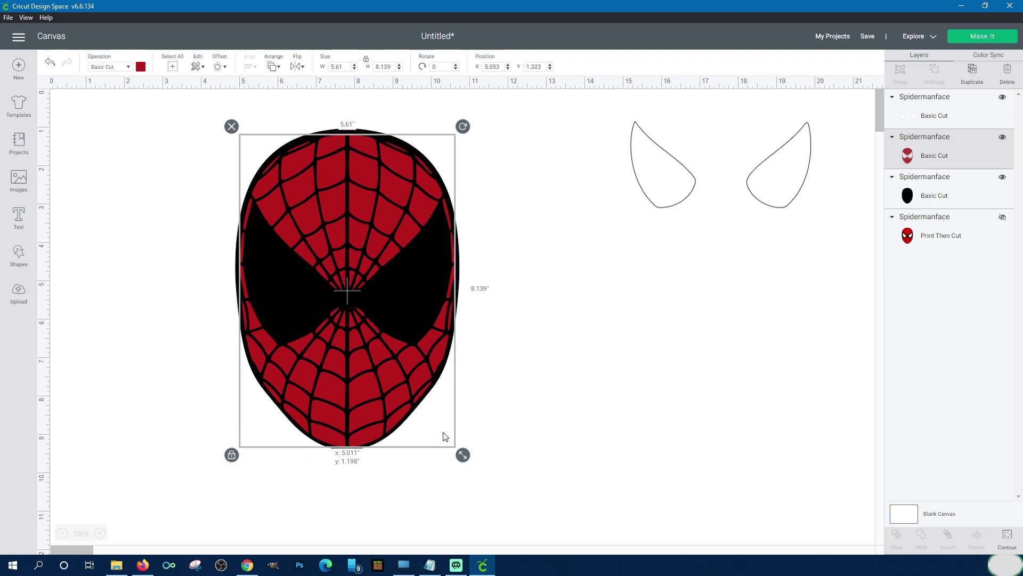
pyautogui.click(540, 404)
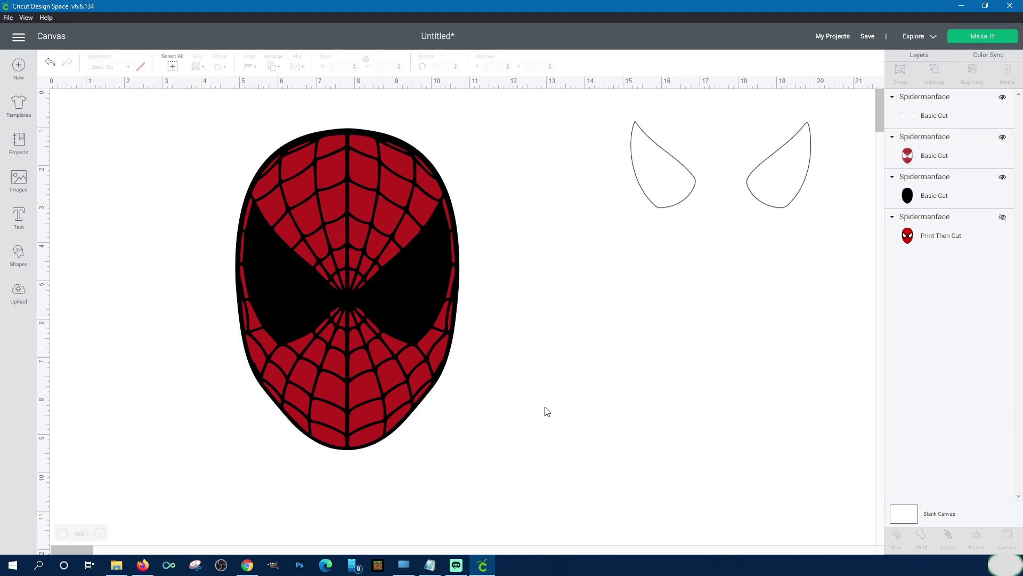
# - Spread the web sections and eyes away from the head silhouette and place the web sections back over it
pyautogui.moveTo(321, 246); pyautogui.dragTo(165, 247)
pyautogui.moveTo(655, 175); pyautogui.dragTo(500, 244)
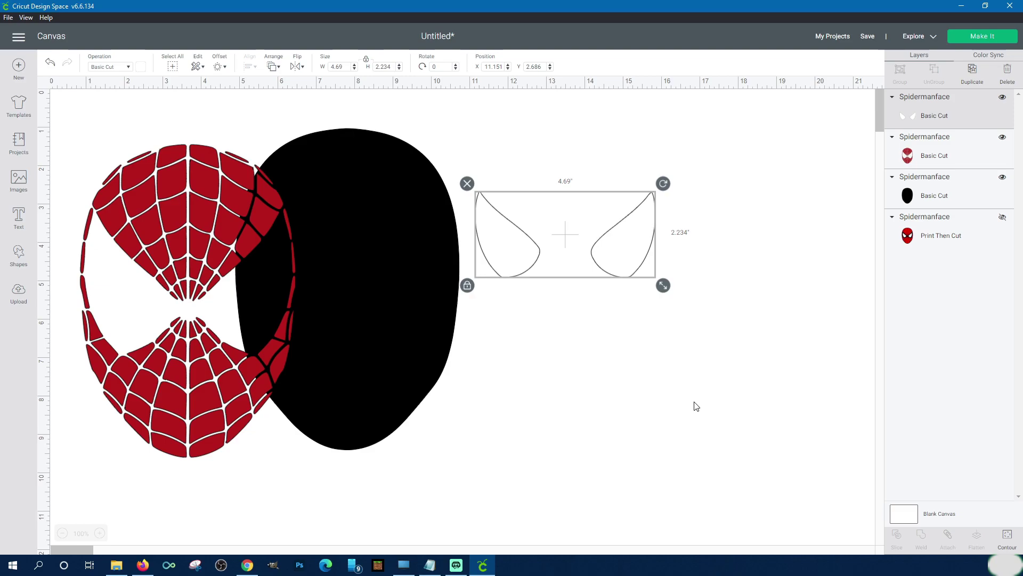
pyautogui.moveTo(646, 242); pyautogui.dragTo(758, 253)
pyautogui.moveTo(196, 244); pyautogui.dragTo(356, 231)
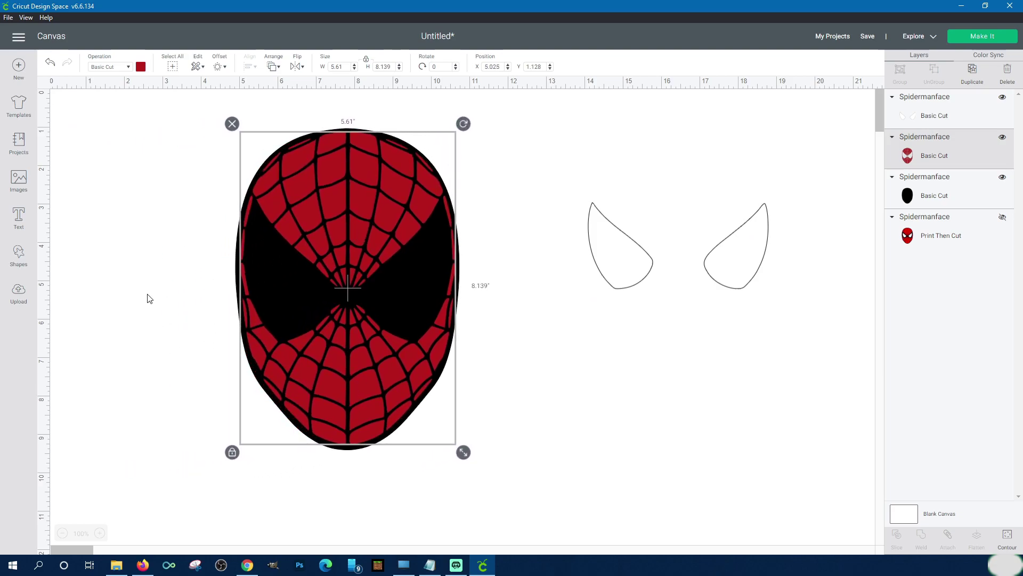
pyautogui.click(477, 361)
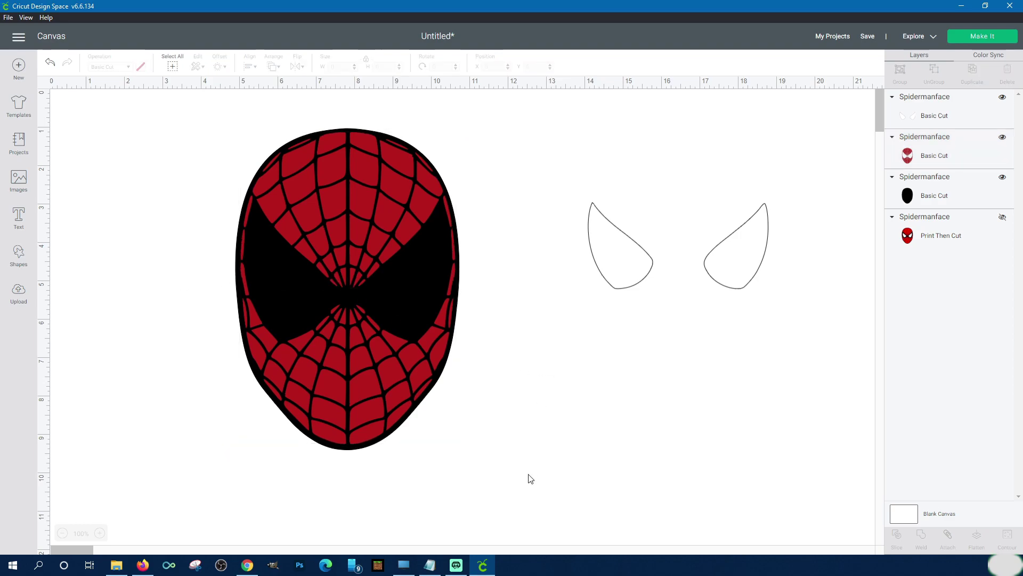
# - Center-align the web sections with the head silhouette
pyautogui.moveTo(523, 489); pyautogui.dragTo(273, 341)
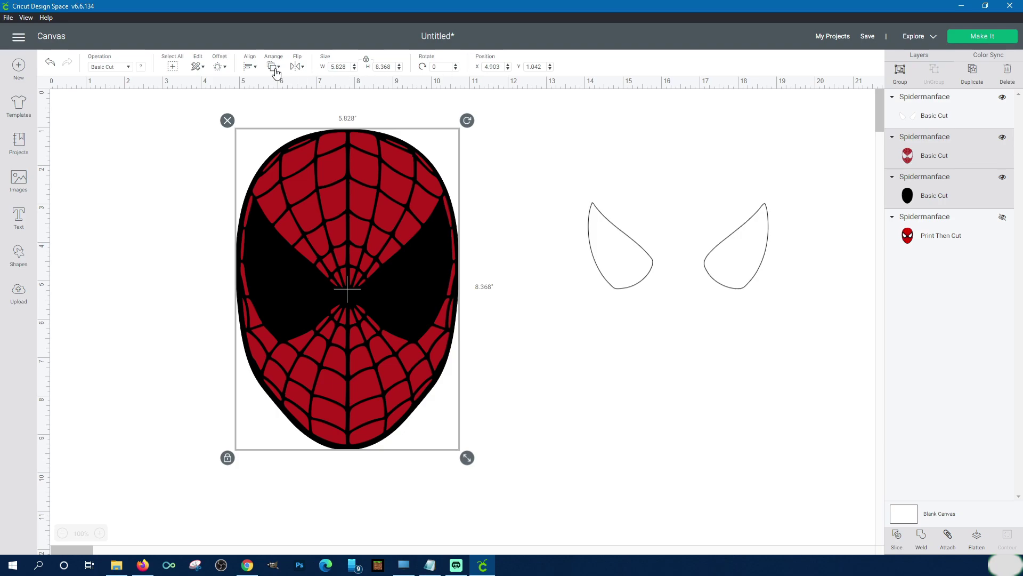
pyautogui.click(257, 69)
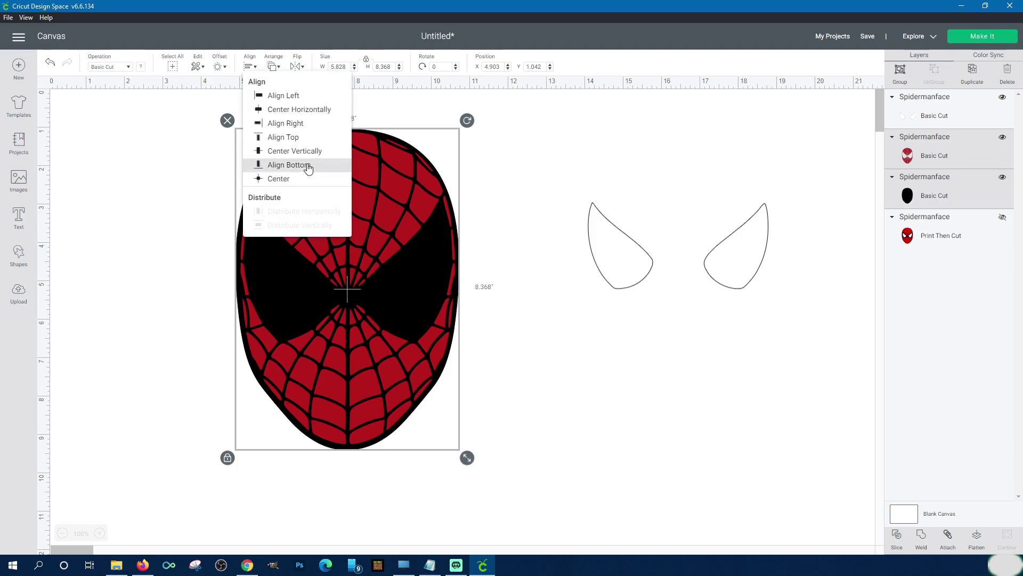
pyautogui.click(284, 181)
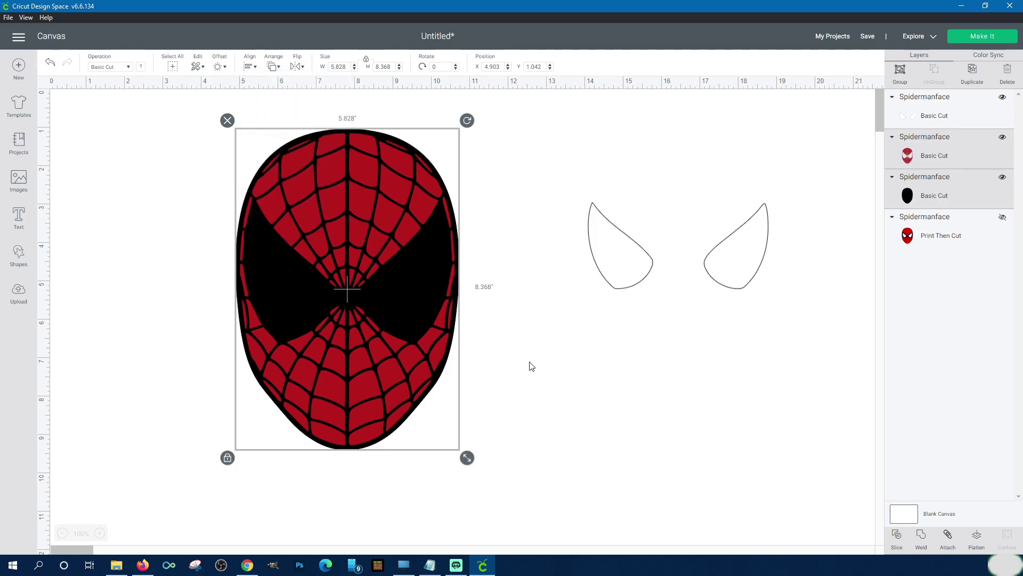
pyautogui.click(551, 370)
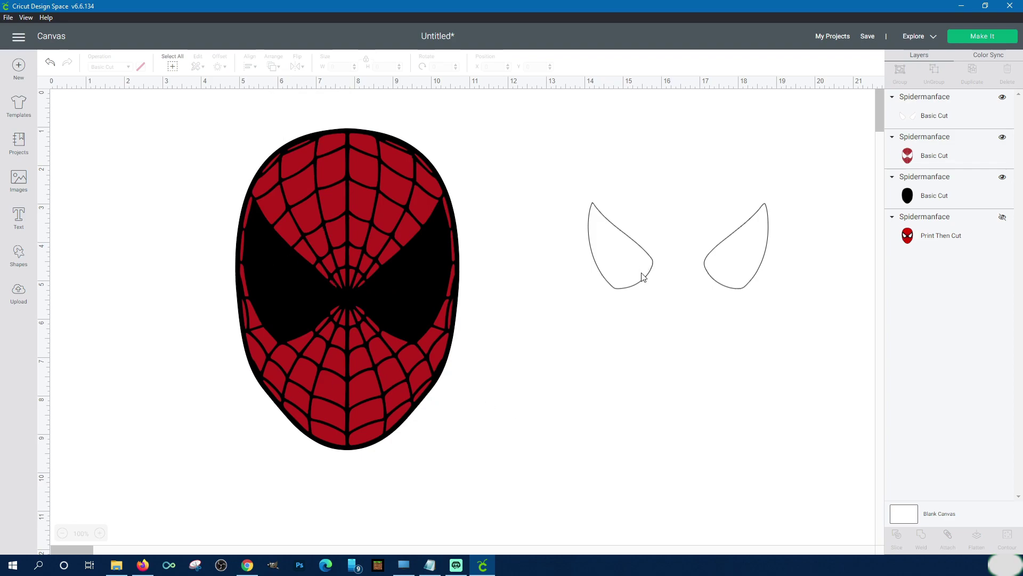
# - Bring the white eyes back onto the face and center-align all three visible layers
pyautogui.moveTo(644, 275); pyautogui.dragTo(304, 298)
pyautogui.click(575, 386)
pyautogui.moveTo(404, 286); pyautogui.dragTo(391, 228)
pyautogui.moveTo(584, 425); pyautogui.dragTo(211, 181)
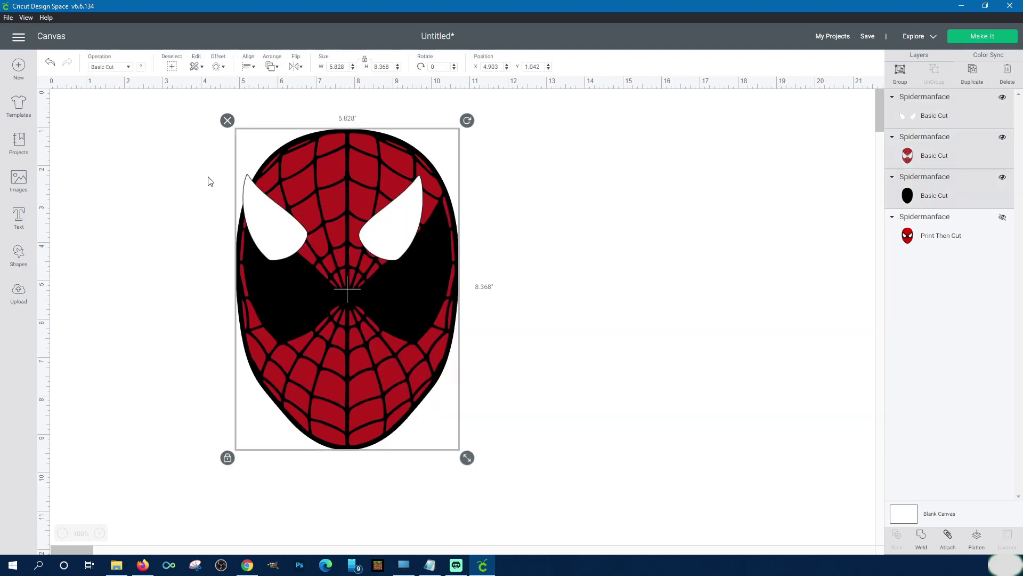
pyautogui.click(254, 69)
pyautogui.click(302, 183)
pyautogui.click(712, 345)
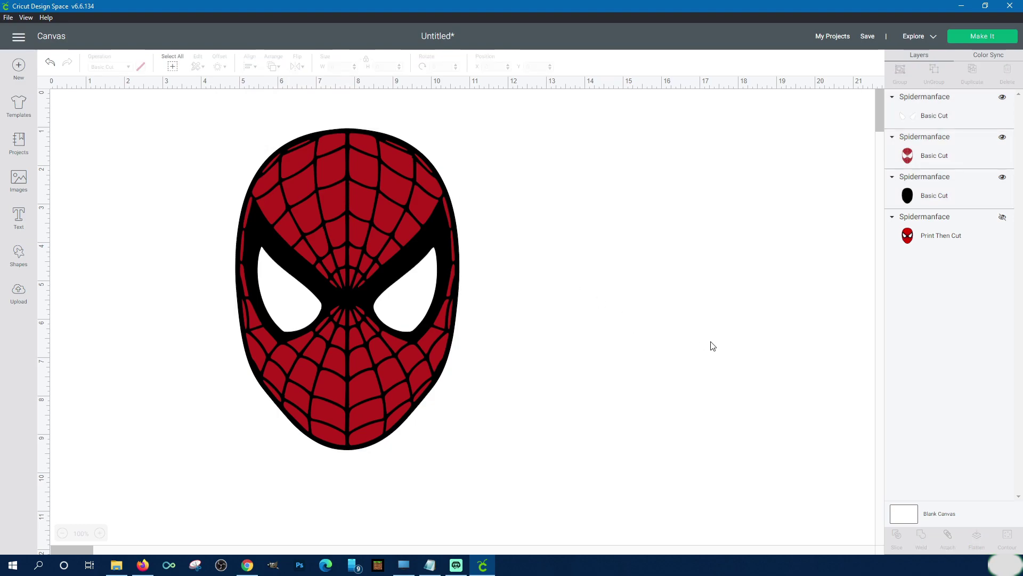
# - Nudge the white eyes slightly upward within the black eye areas
pyautogui.click(404, 305)
pyautogui.press('Up')
pyautogui.press('Up')
pyautogui.click(616, 294)
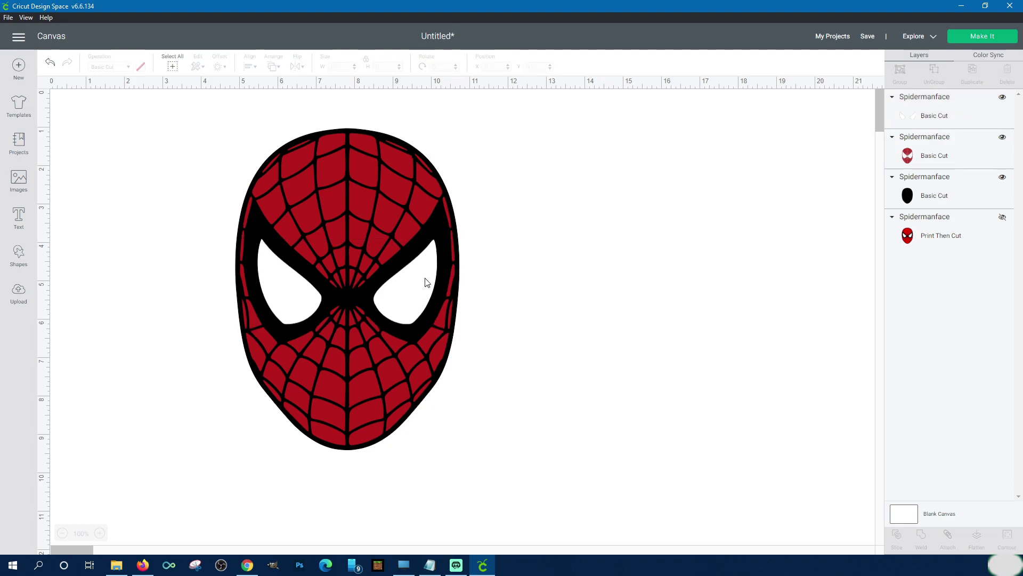
# - Group the silhouette, web sections and eyes, and scale the grouped face down to about 4.994 by 7.172 inches
pyautogui.moveTo(540, 455); pyautogui.dragTo(196, 170)
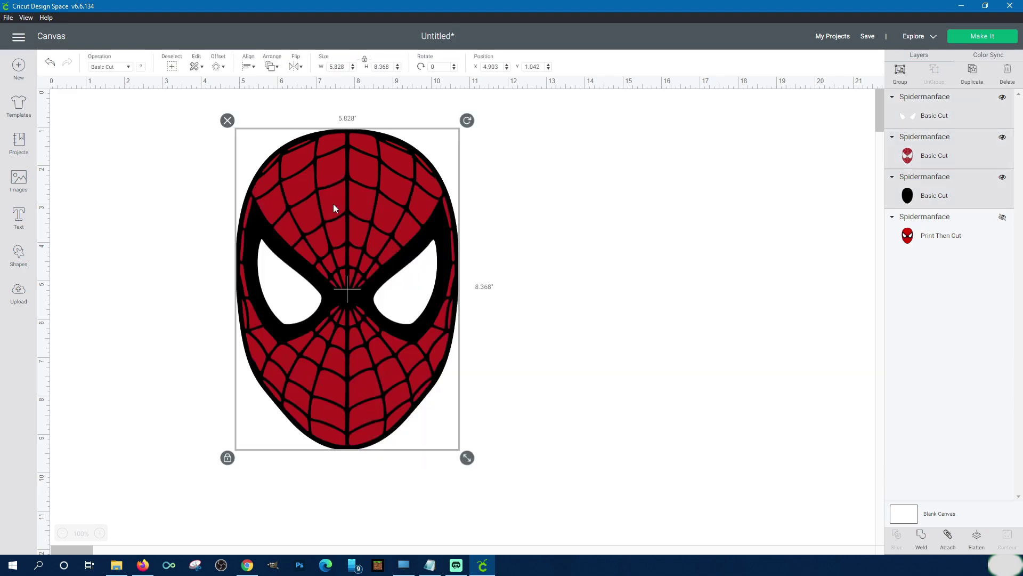
pyautogui.click(901, 81)
pyautogui.click(693, 341)
pyautogui.moveTo(356, 234); pyautogui.dragTo(311, 229)
pyautogui.moveTo(420, 463); pyautogui.dragTo(388, 336)
pyautogui.click(559, 303)
pyautogui.click(306, 311)
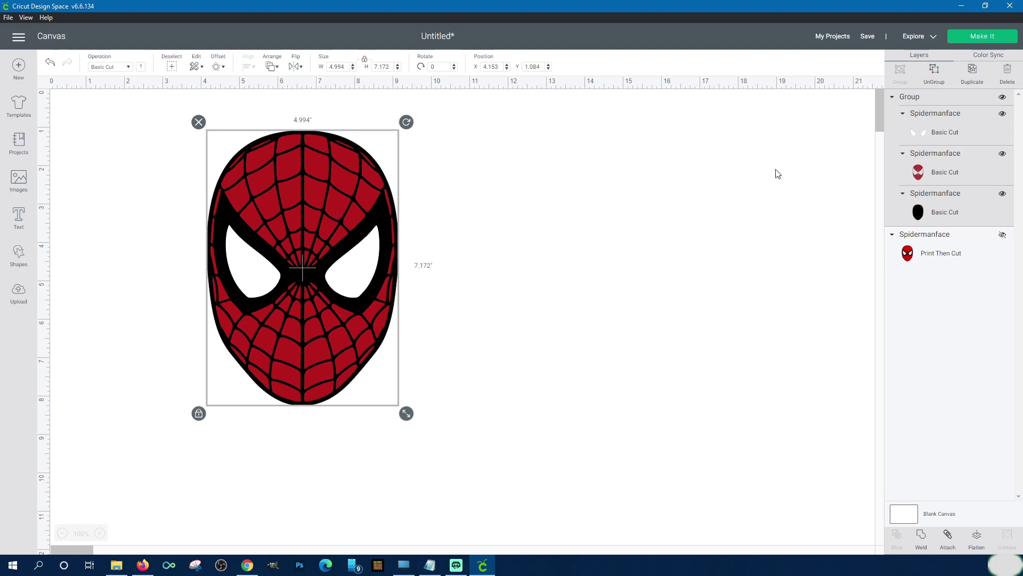
# - Select the web, silhouette and eye layers in turn inside the group to examine what each one contains
pyautogui.click(963, 169)
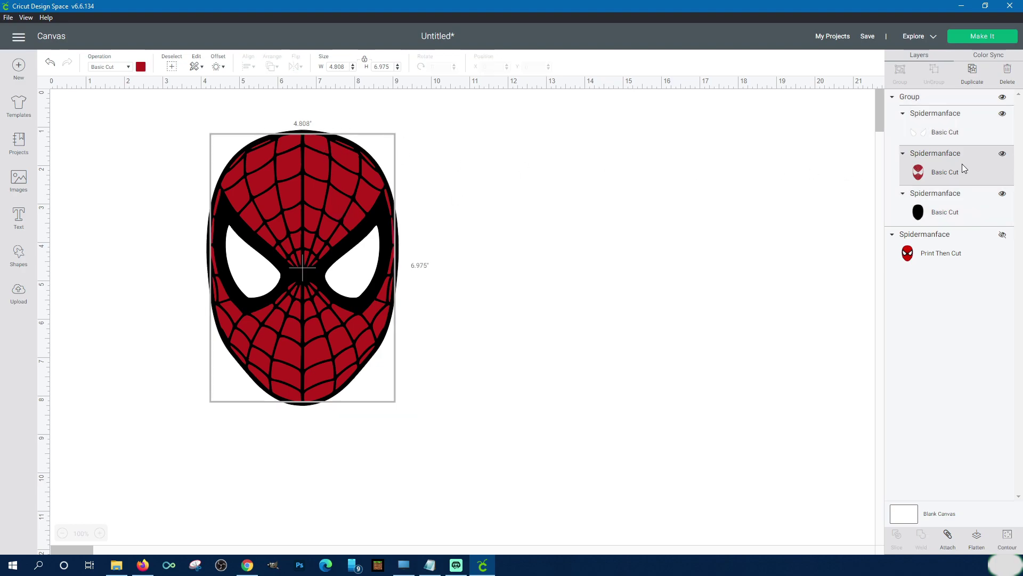
pyautogui.click(944, 209)
pyautogui.click(935, 138)
pyautogui.click(939, 209)
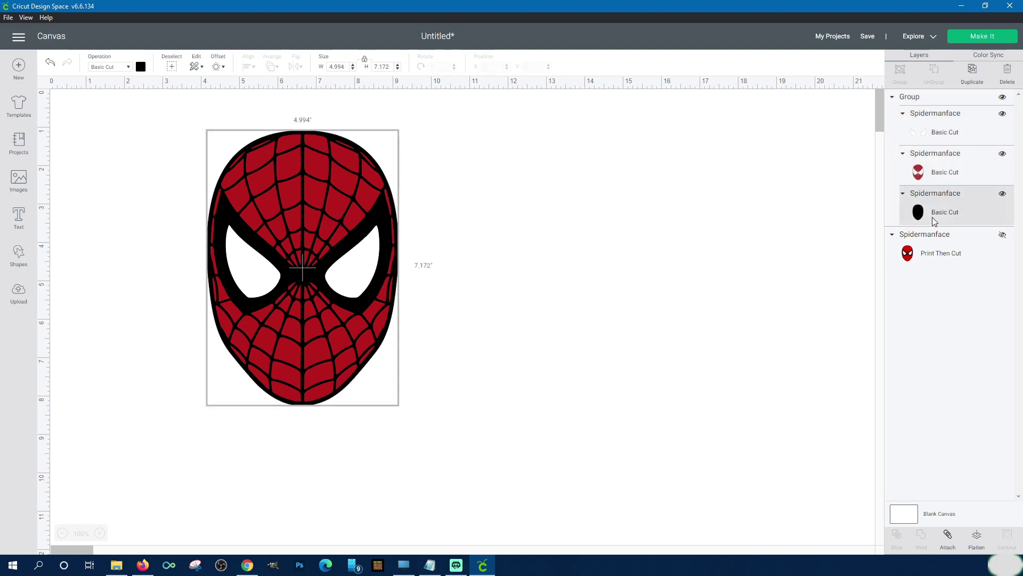
pyautogui.click(930, 171)
pyautogui.click(935, 214)
# - Hide the contour of one web section at the top of the forehead on the red layer
pyautogui.click(922, 173)
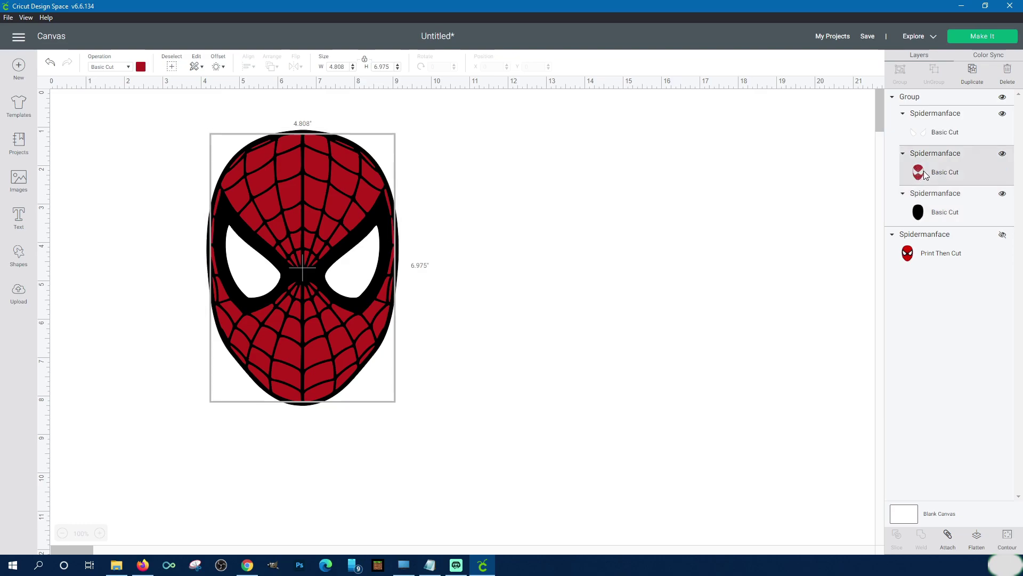
pyautogui.click(1009, 543)
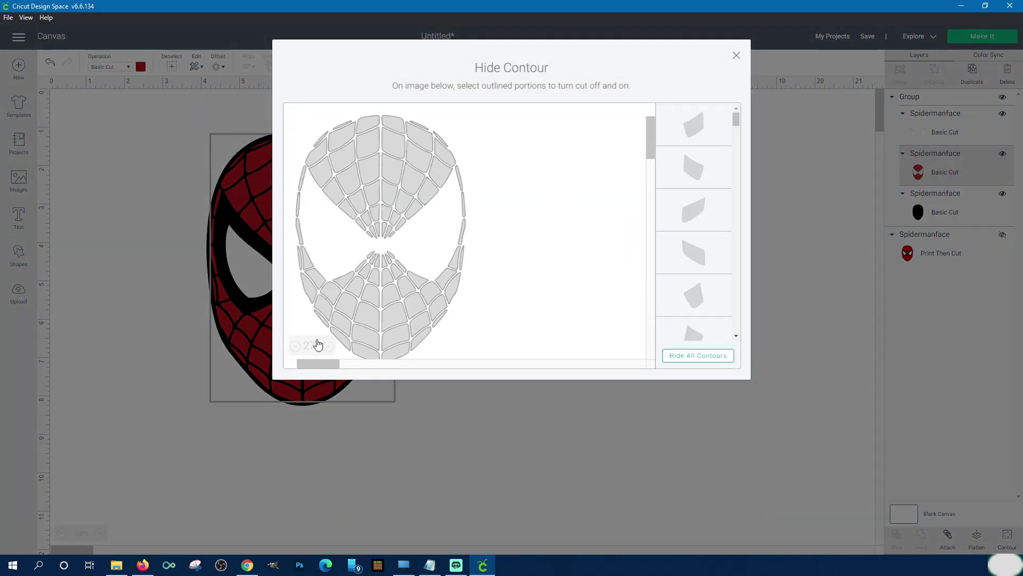
pyautogui.click(295, 347)
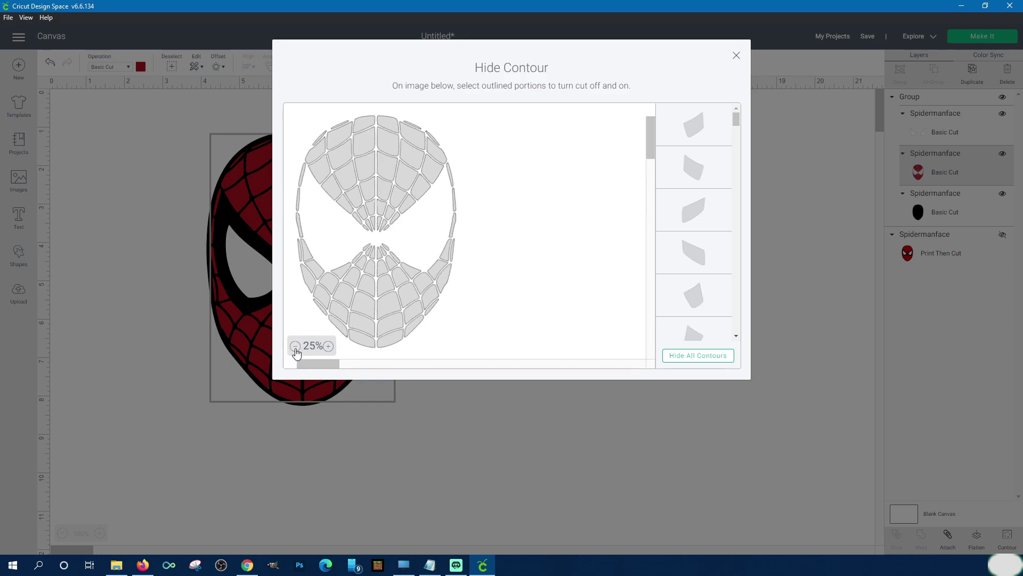
pyautogui.click(736, 56)
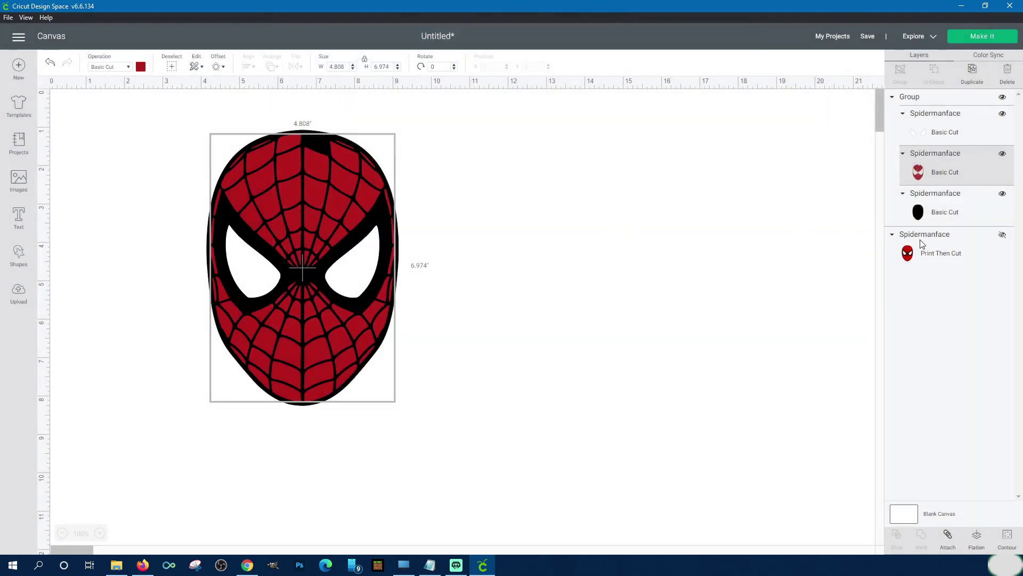
# - Move the grouped face across the canvas to about X 14.9, Y 1.0 inches
pyautogui.click(989, 207)
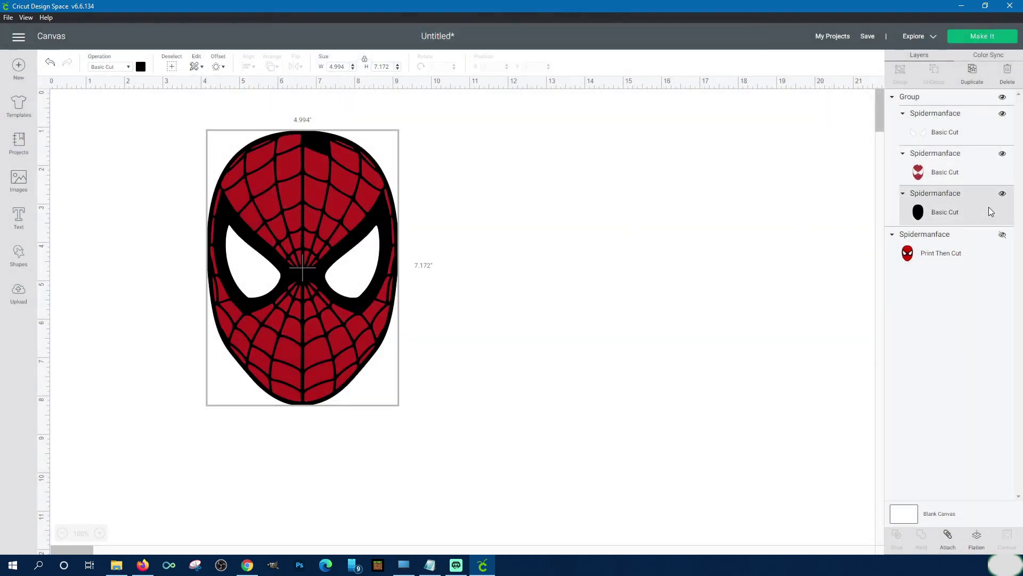
pyautogui.click(930, 163)
pyautogui.moveTo(343, 229); pyautogui.dragTo(779, 219)
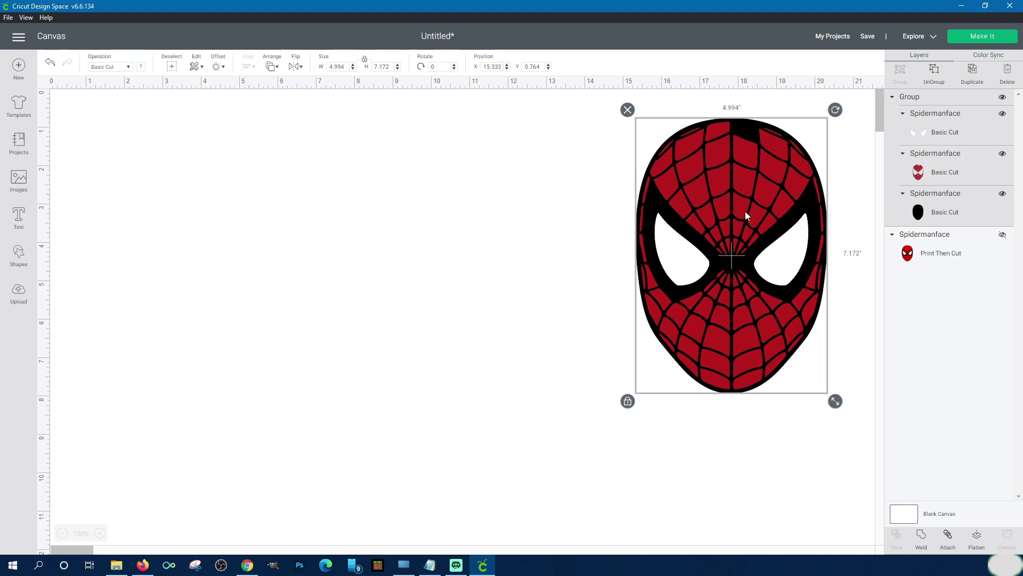
pyautogui.moveTo(695, 189); pyautogui.dragTo(724, 217)
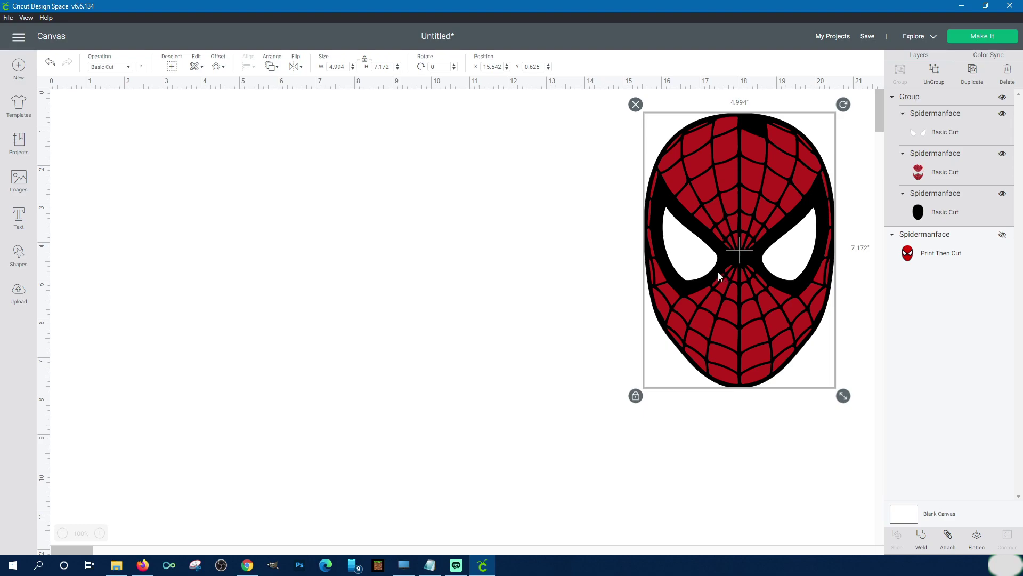
pyautogui.click(631, 297)
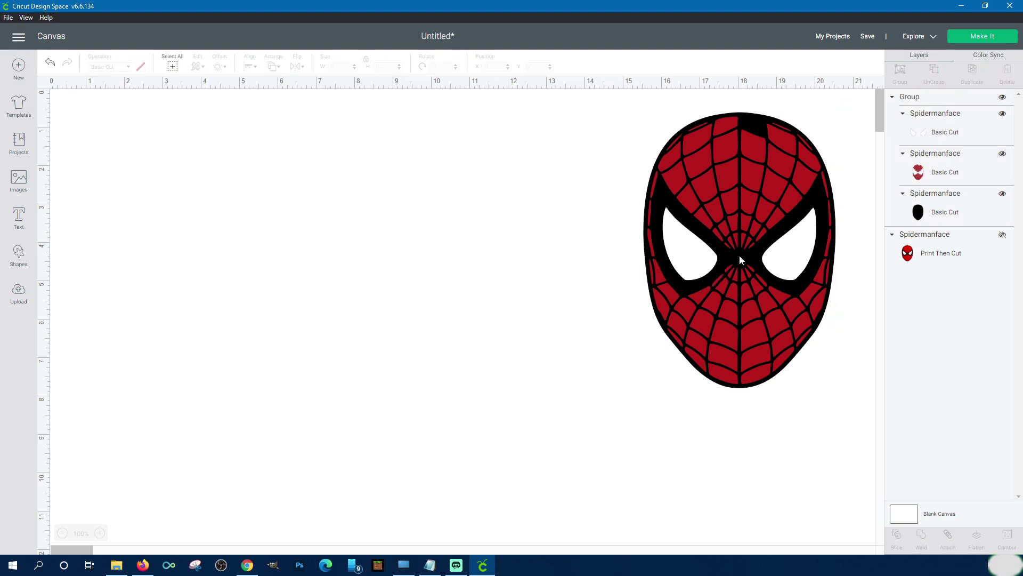
pyautogui.moveTo(740, 260)
pyautogui.mouseDown()
pyautogui.moveTo(719, 269)
pyautogui.moveTo(737, 268)
pyautogui.mouseUp()
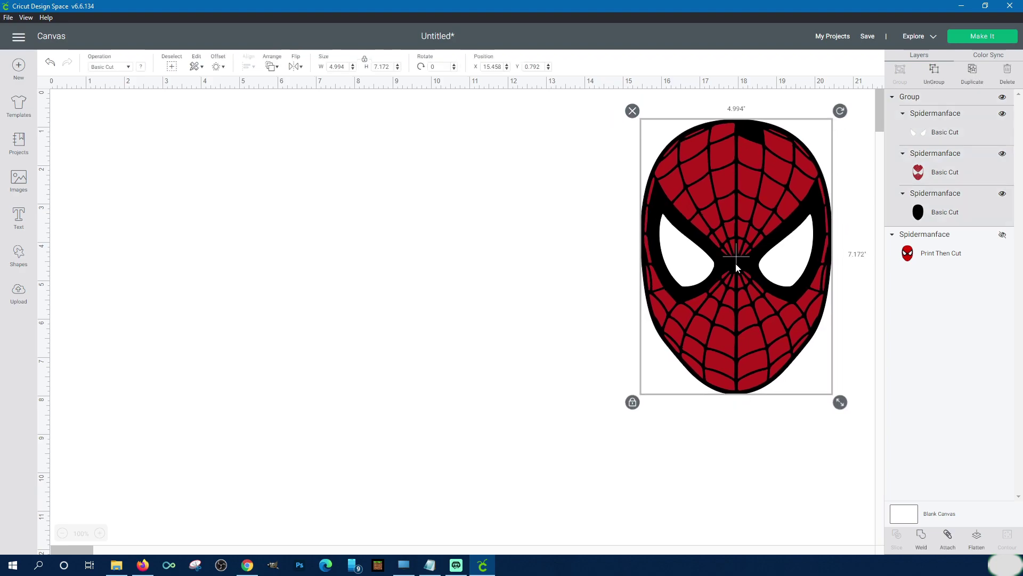
pyautogui.moveTo(746, 261); pyautogui.dragTo(724, 269)
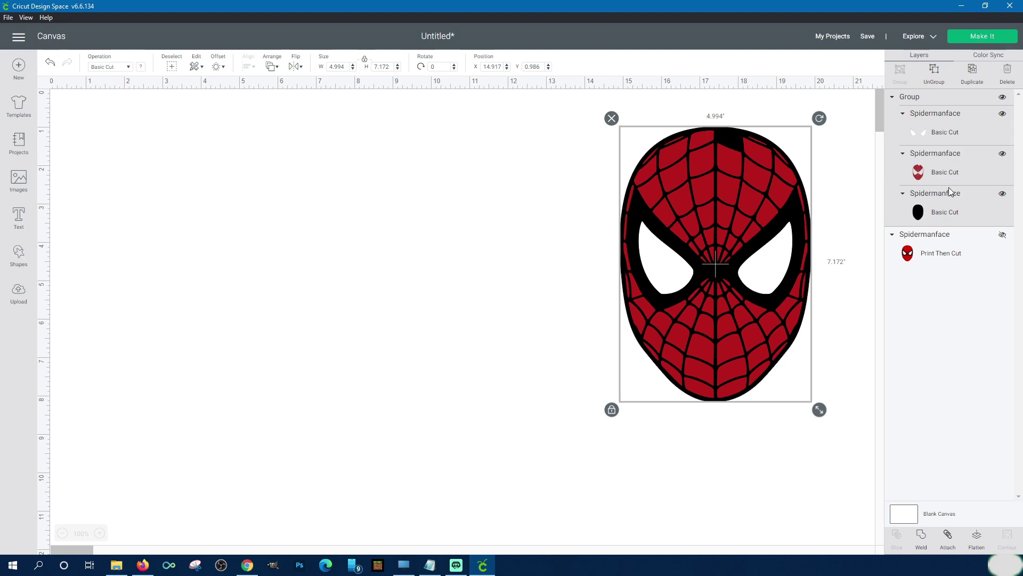
# - Examine the black silhouette, red web and white eye layers of the group one at a time
pyautogui.click(935, 220)
pyautogui.click(934, 170)
pyautogui.click(933, 134)
pyautogui.click(925, 180)
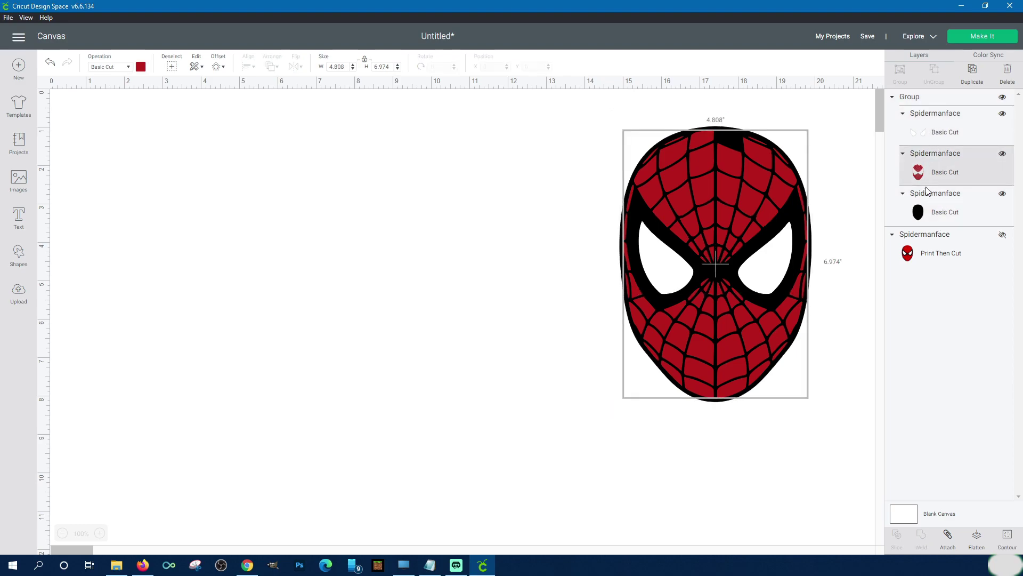
pyautogui.click(925, 198)
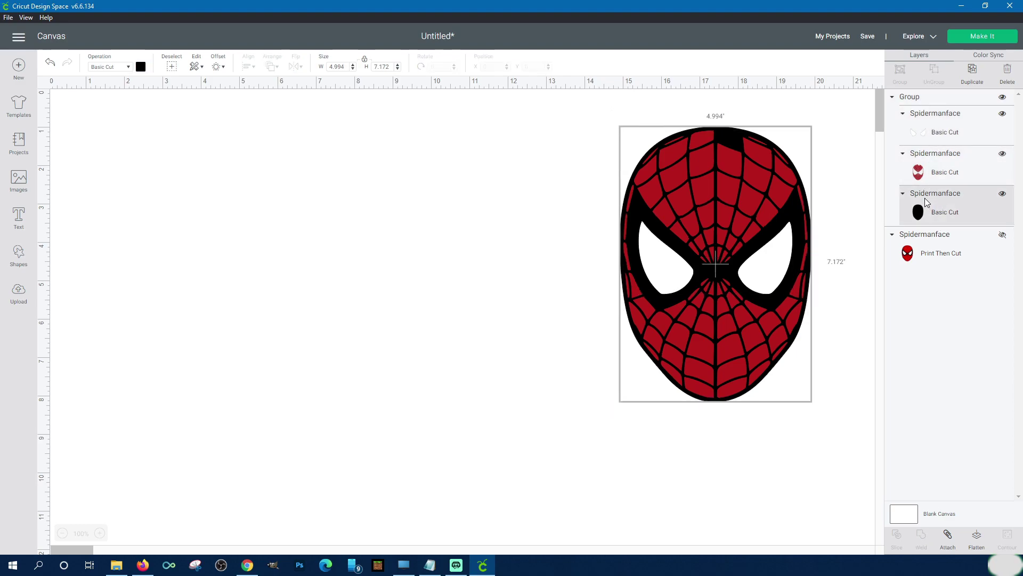
# - Unhide the forehead web section's contour and move the grouped face to about X 16.1, Y 1.3 inches
pyautogui.click(914, 158)
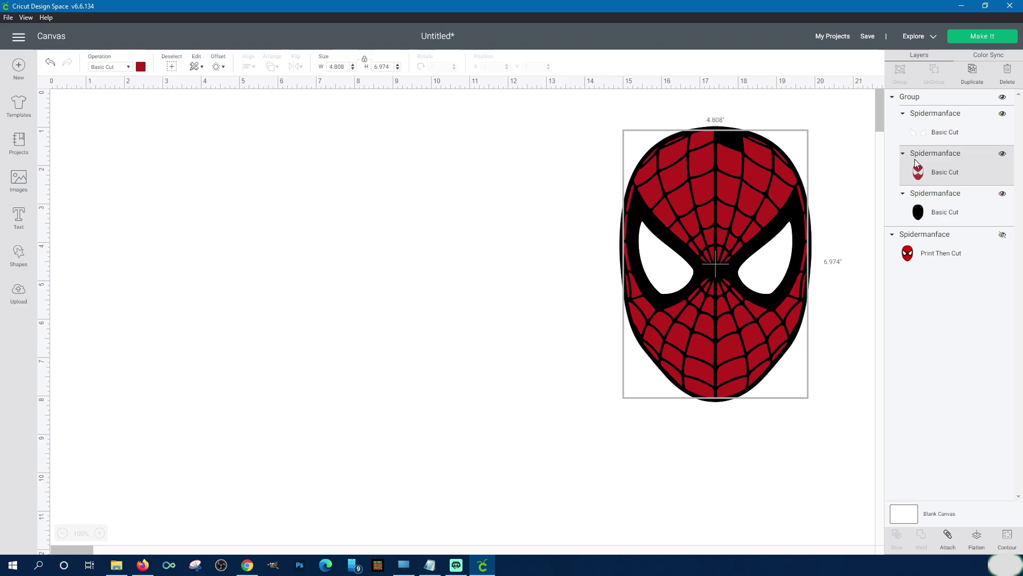
pyautogui.click(1001, 540)
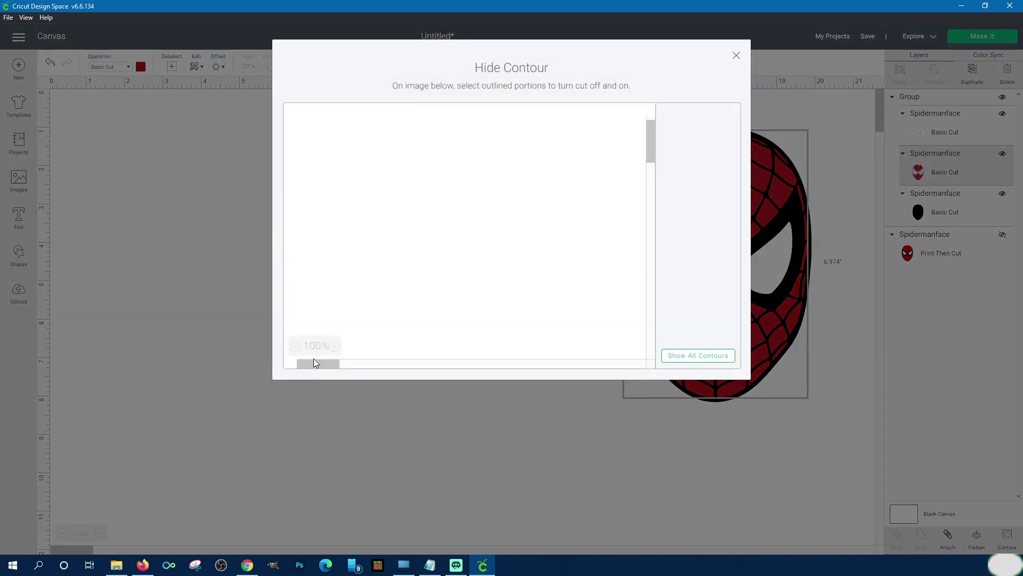
pyautogui.click(736, 55)
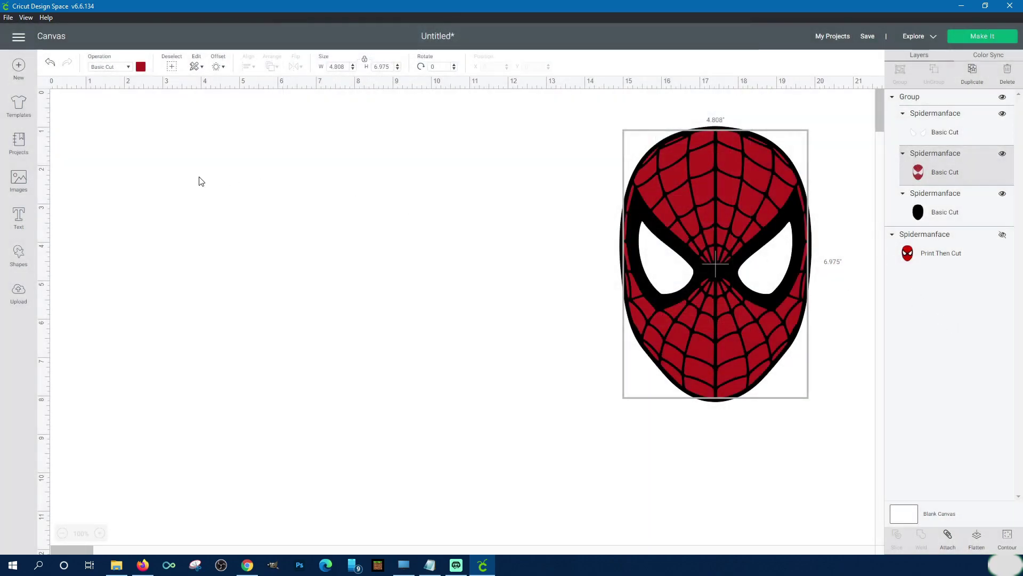
pyautogui.moveTo(689, 224); pyautogui.dragTo(736, 229)
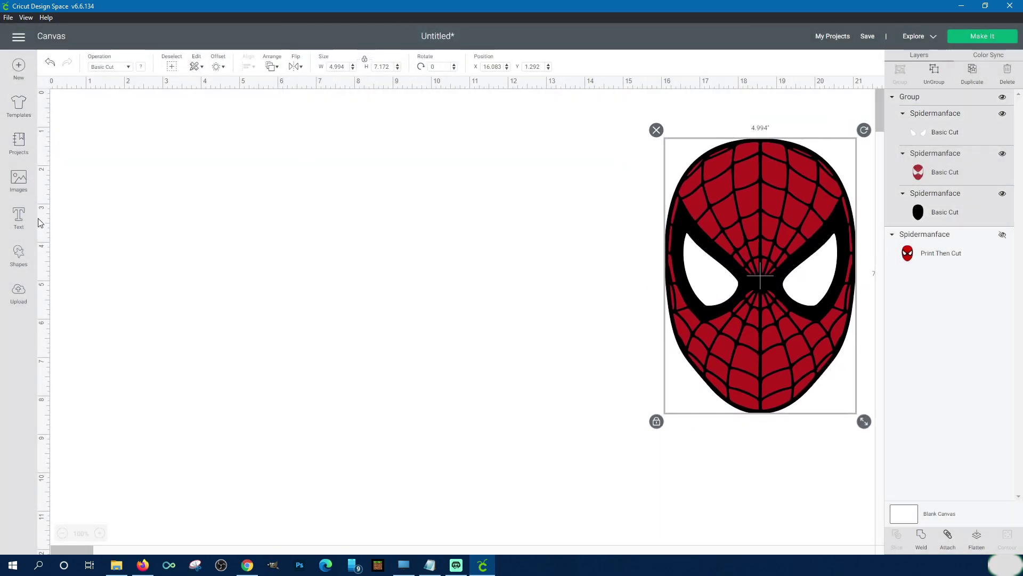
# - Upload the full-face SpidermanFace image from the Pictures > Cricut > SVGs > Spiderman folder as a Complex image
pyautogui.click(20, 292)
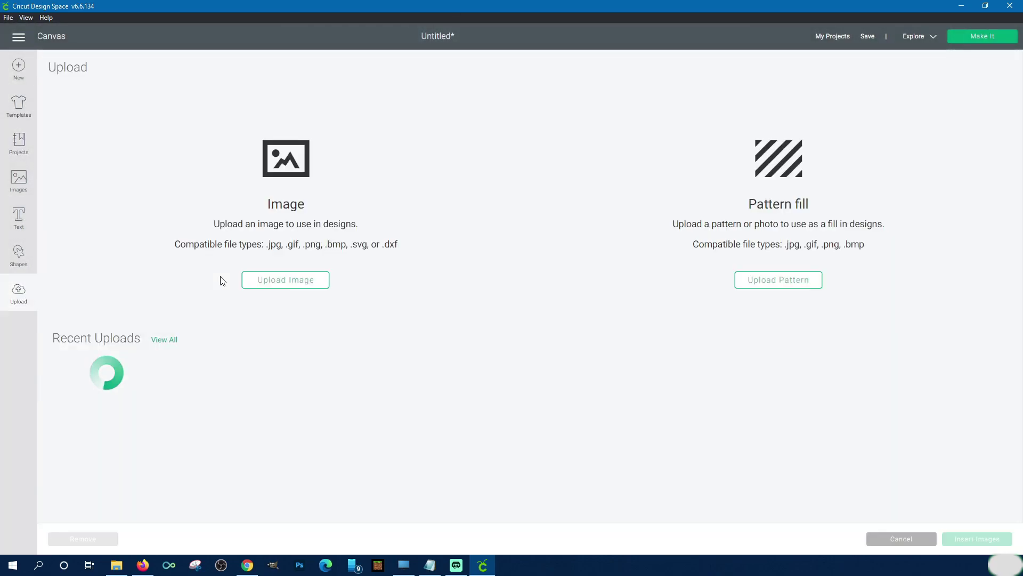
pyautogui.click(293, 284)
pyautogui.click(535, 286)
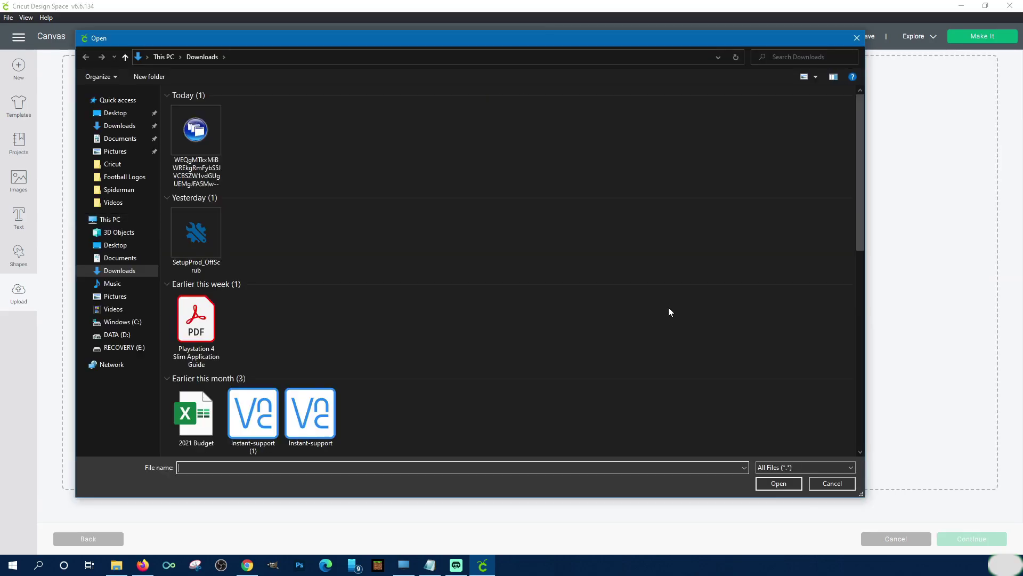
pyautogui.click(114, 297)
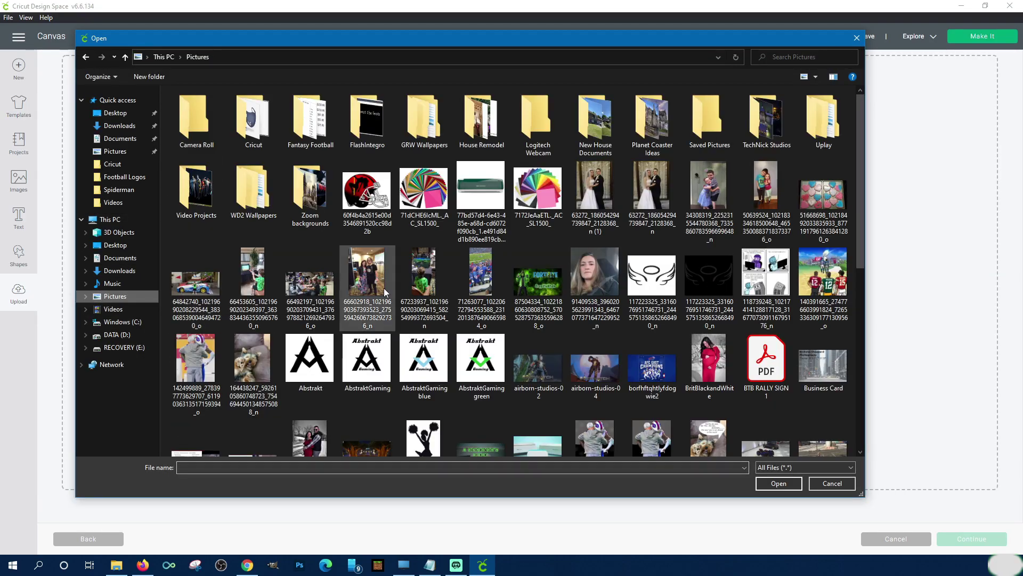
pyautogui.click(251, 129)
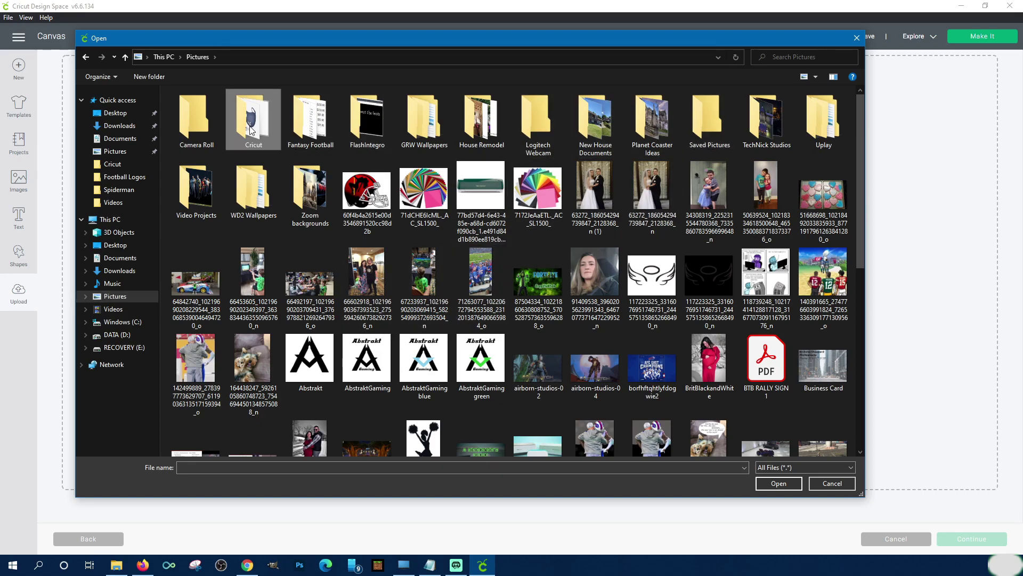
pyautogui.doubleClick(251, 129)
pyautogui.doubleClick(366, 267)
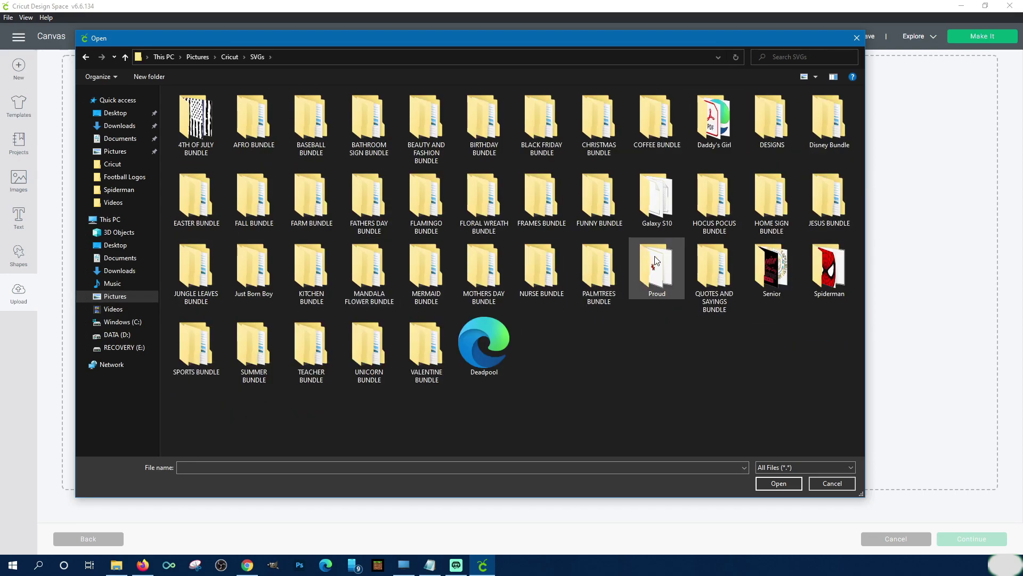
pyautogui.doubleClick(826, 275)
pyautogui.click(269, 133)
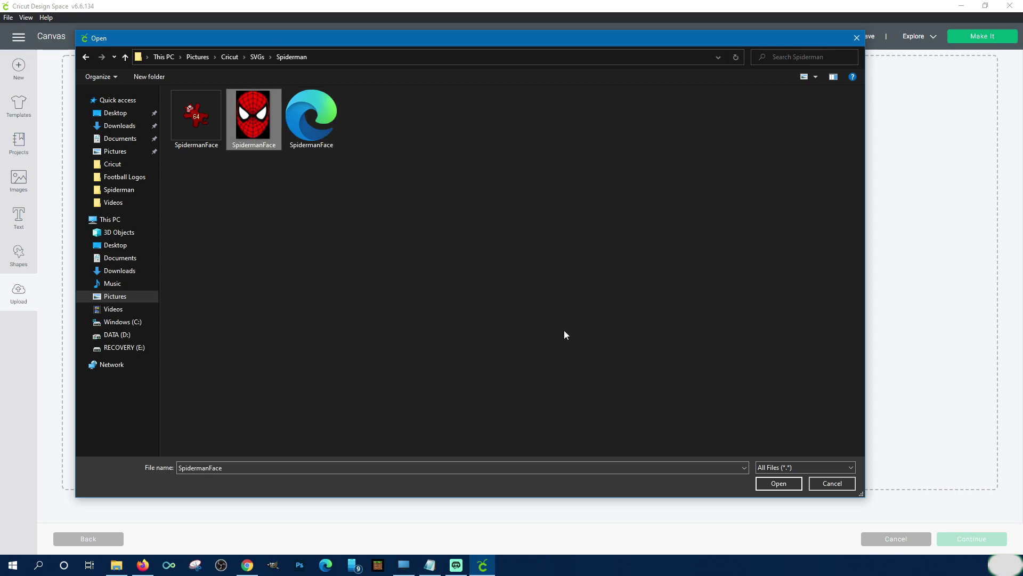
pyautogui.click(800, 482)
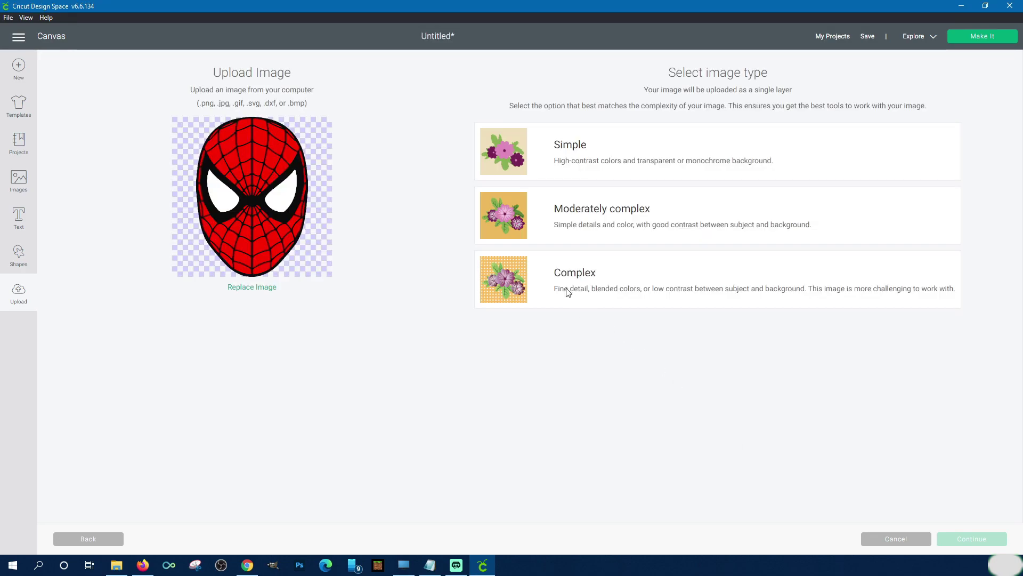
pyautogui.click(567, 295)
pyautogui.click(964, 540)
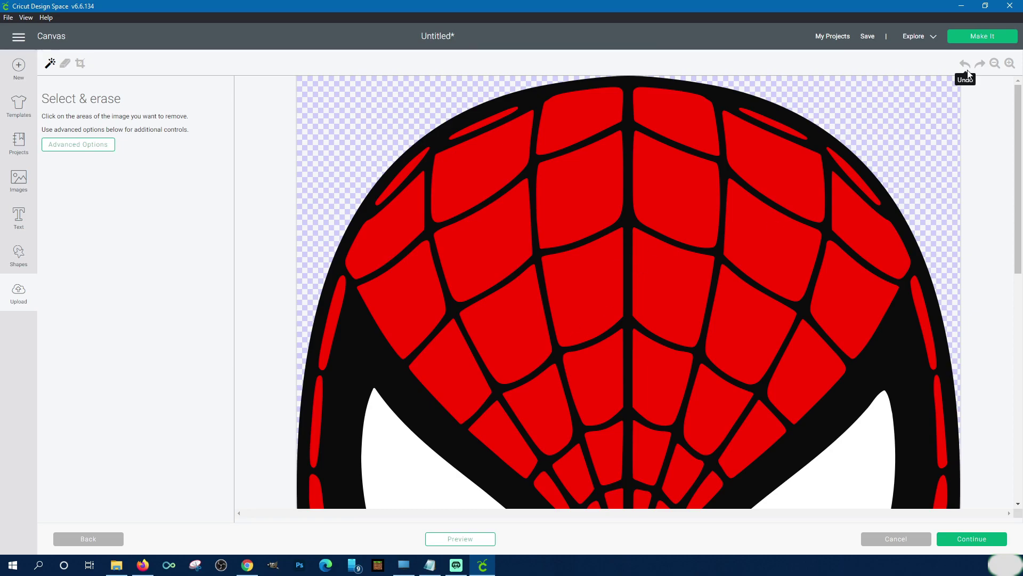
# - Erase both white eyes from the uploaded face image
pyautogui.click(994, 63)
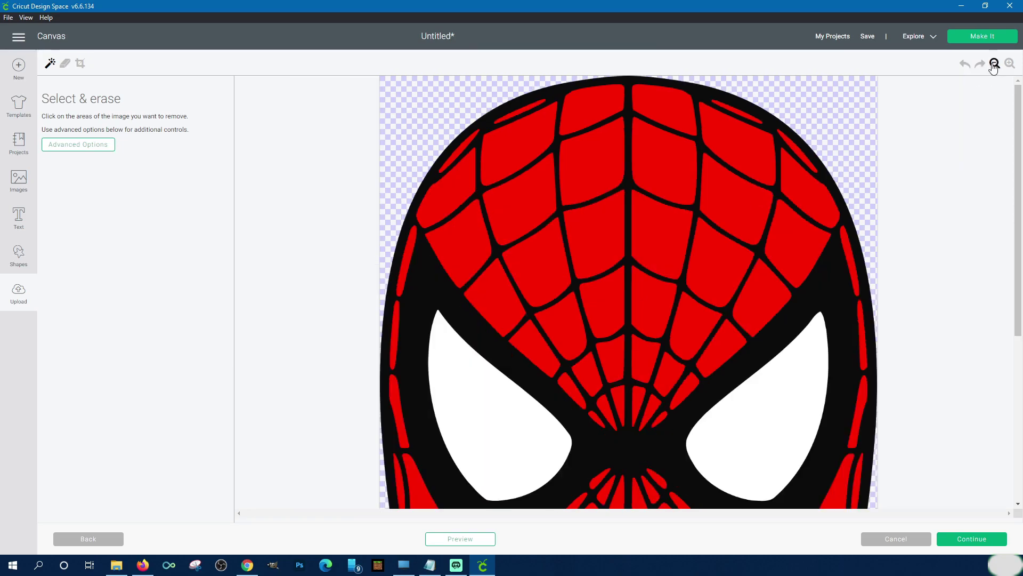
pyautogui.click(994, 63)
pyautogui.click(1009, 63)
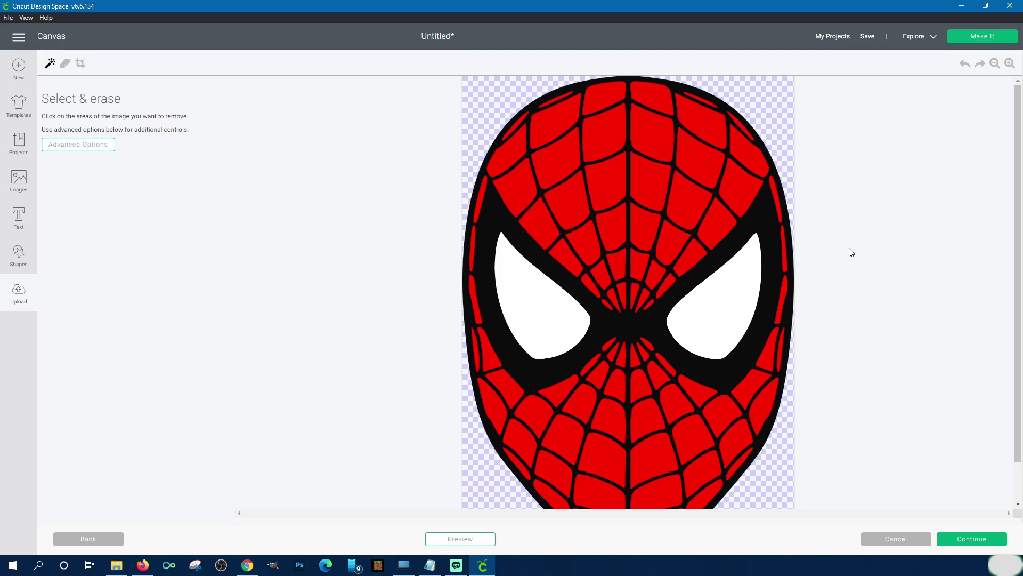
pyautogui.click(548, 313)
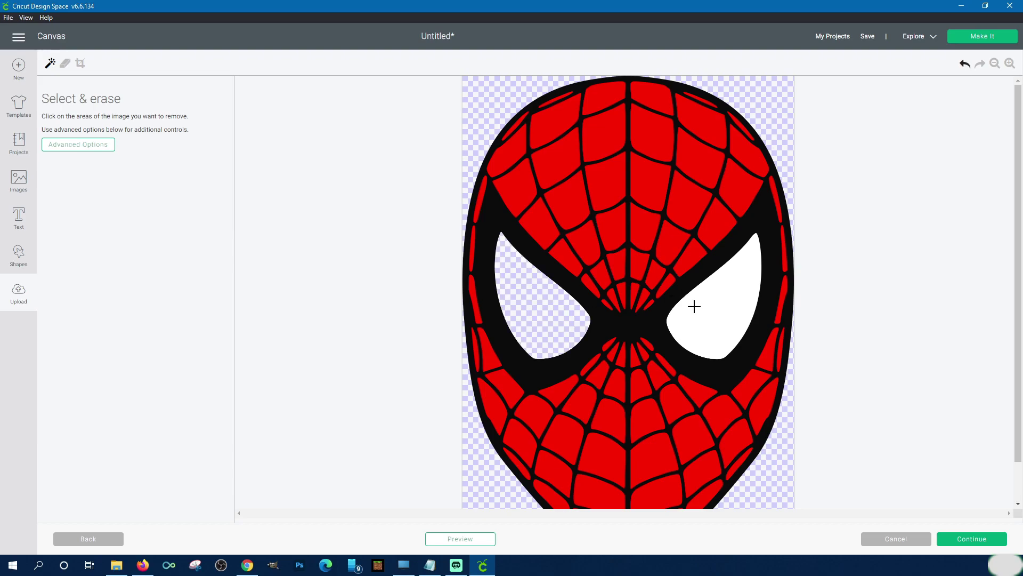
pyautogui.click(695, 305)
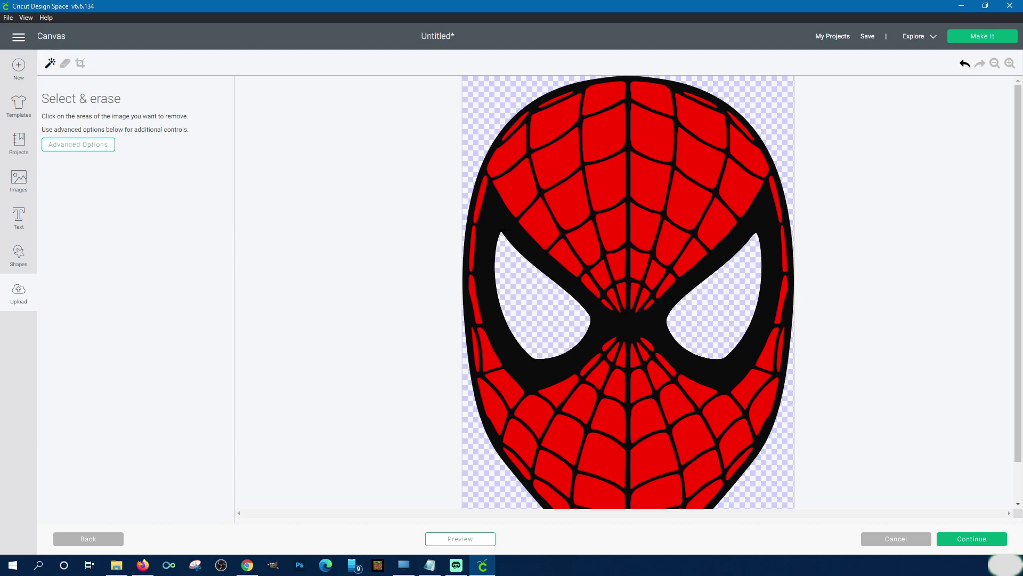
# - Erase the red web sections across the left half of the forehead and the upper left edge of the face
pyautogui.click(515, 152)
pyautogui.click(516, 126)
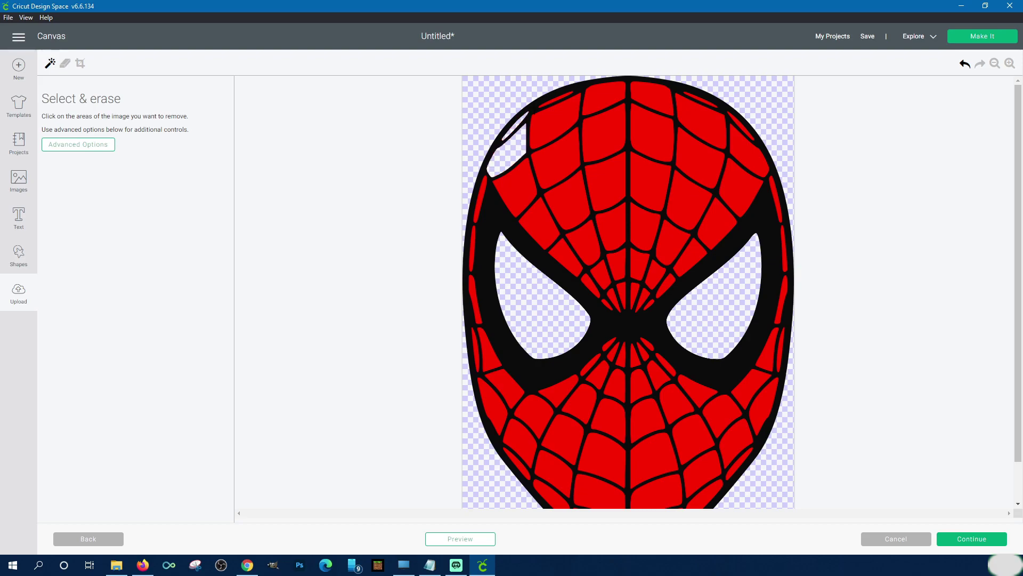
pyautogui.click(548, 105)
pyautogui.click(556, 128)
pyautogui.click(549, 168)
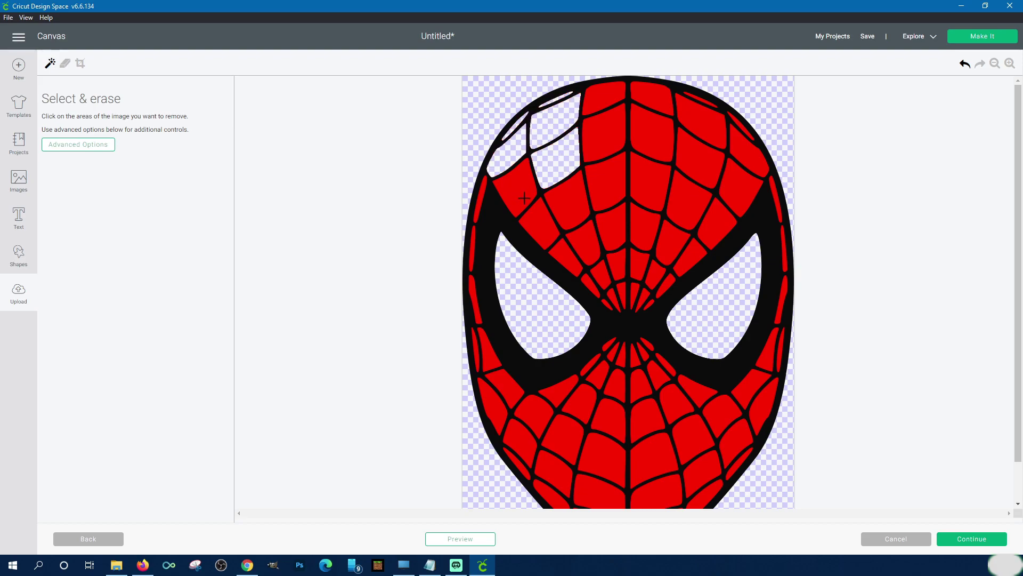
pyautogui.click(520, 197)
pyautogui.click(479, 200)
pyautogui.click(472, 248)
pyautogui.click(540, 223)
pyautogui.click(571, 208)
pyautogui.click(614, 169)
pyautogui.click(614, 129)
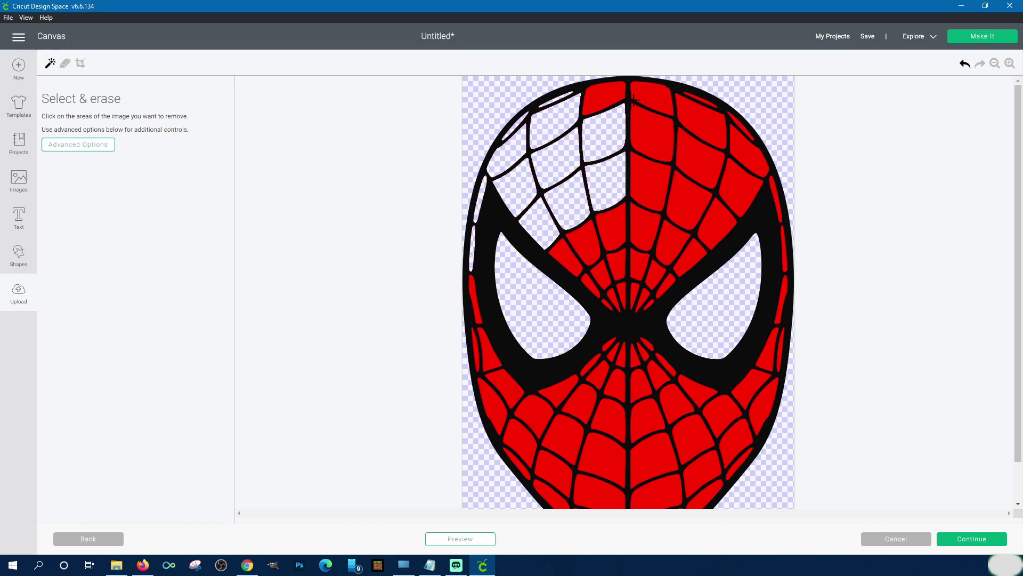
# - Erase the red sections beside the top of the forehead's midline, undoing the accidental removal of the black web
pyautogui.click(604, 99)
pyautogui.click(652, 102)
pyautogui.click(656, 149)
pyautogui.click(645, 201)
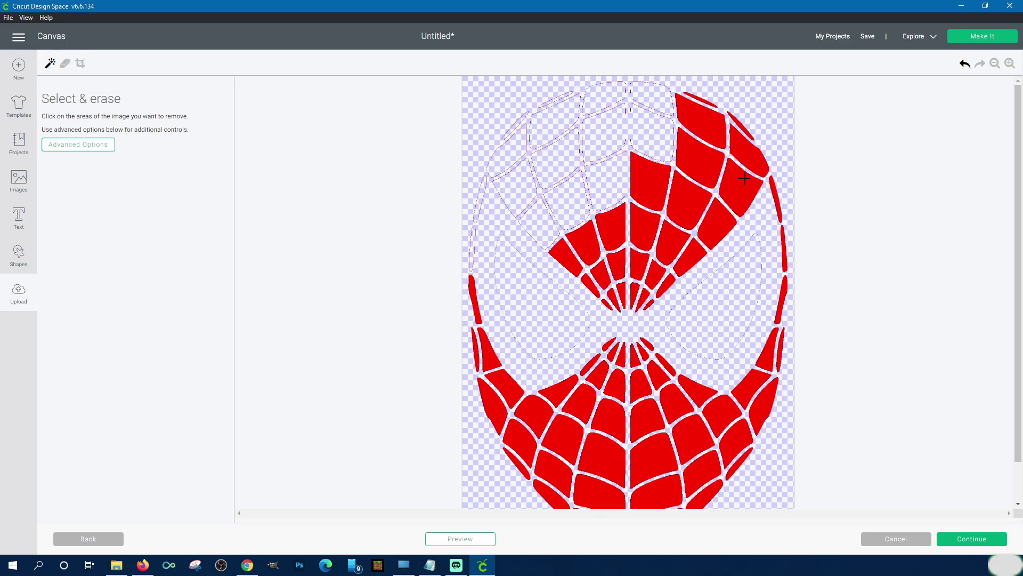
pyautogui.click(964, 64)
pyautogui.click(652, 179)
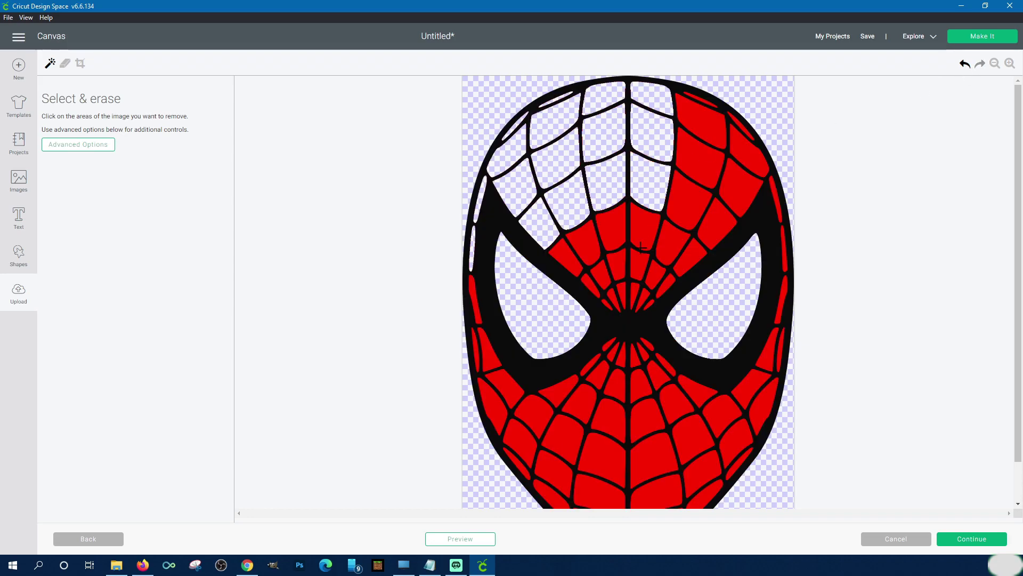
# - Erase the red sections along the left brow and beside the lower forehead midline
pyautogui.click(646, 233)
pyautogui.click(606, 227)
pyautogui.click(585, 236)
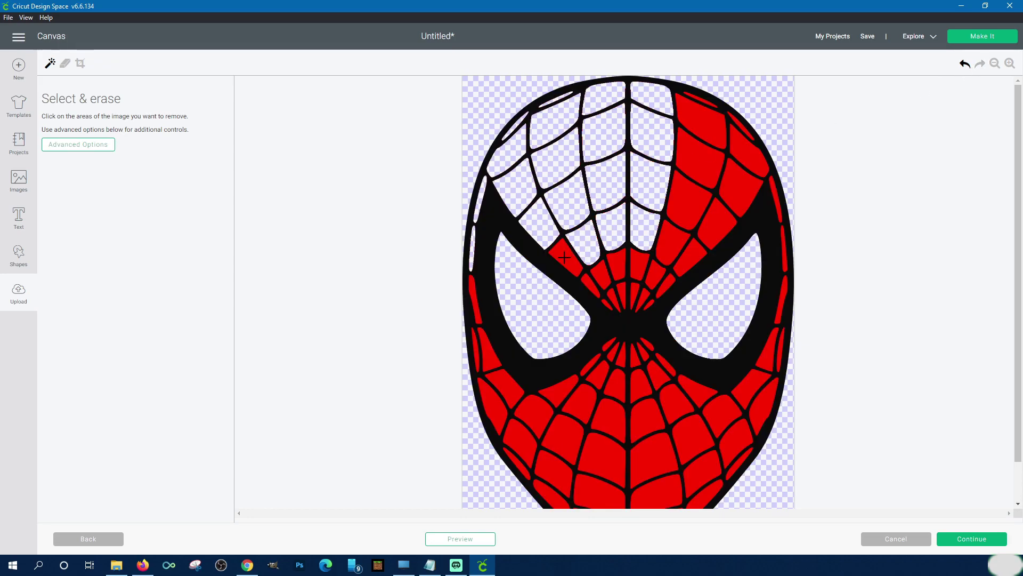
pyautogui.click(564, 258)
pyautogui.click(590, 284)
pyautogui.click(600, 274)
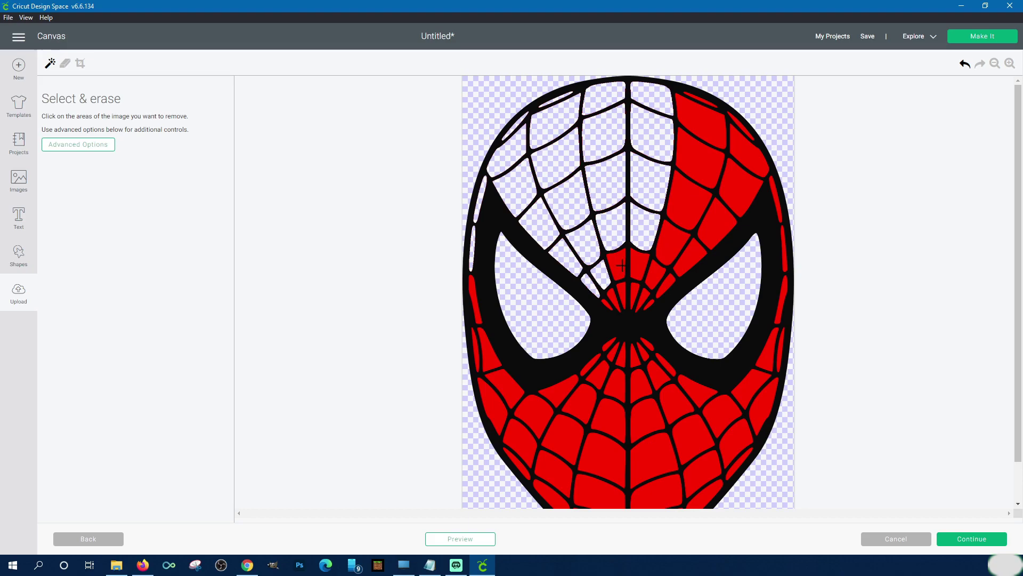
# - Erase the small red sections fanning out just above the bridge between the eyes
pyautogui.click(618, 265)
pyautogui.click(642, 265)
pyautogui.click(656, 273)
pyautogui.click(668, 281)
pyautogui.click(644, 296)
pyautogui.click(634, 295)
pyautogui.click(620, 292)
pyautogui.click(612, 299)
pyautogui.click(607, 304)
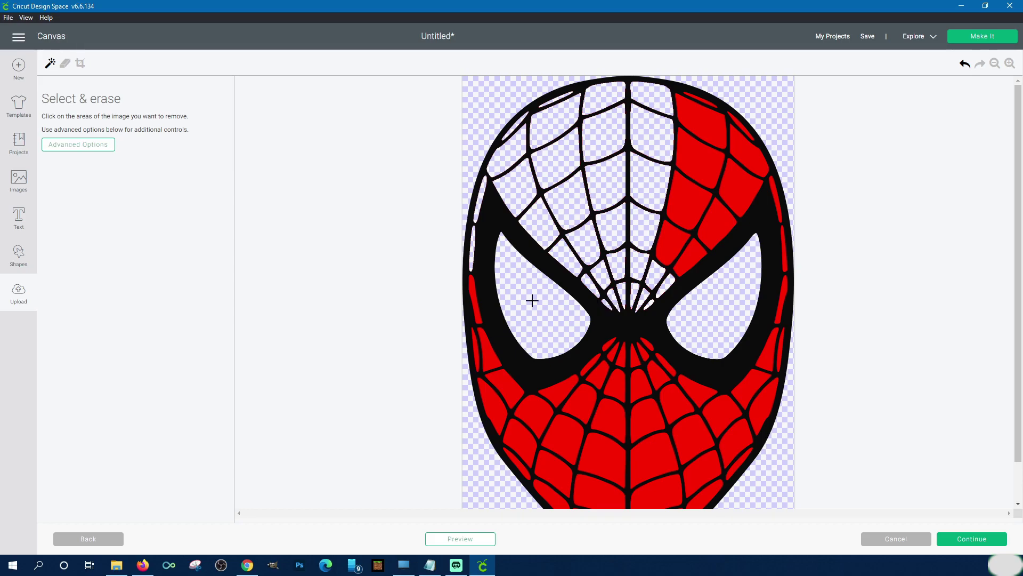
# - Erase the narrow red sections down the left edge and outer left cheek of the face
pyautogui.click(473, 294)
pyautogui.click(486, 354)
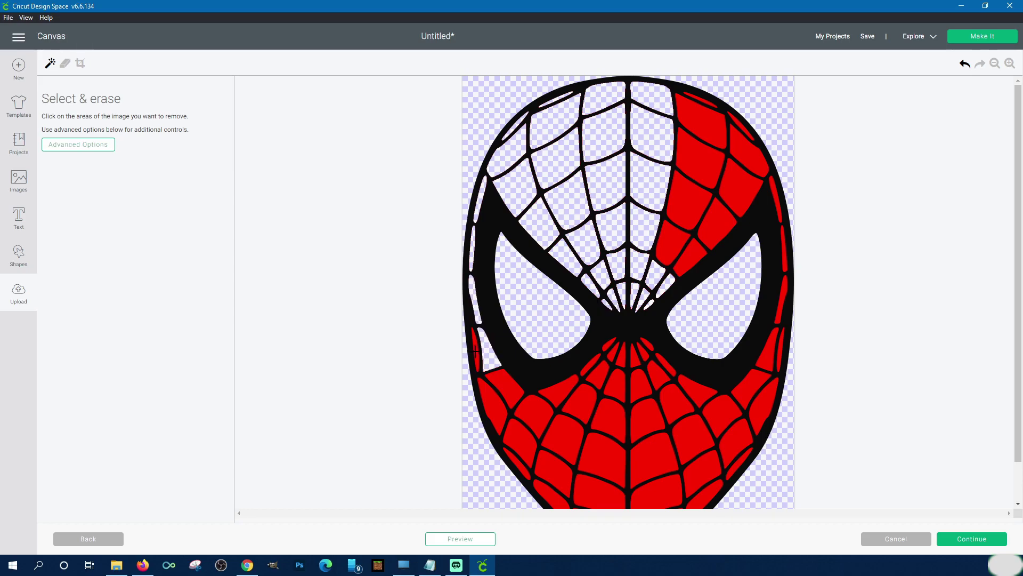
pyautogui.click(488, 397)
pyautogui.click(503, 385)
# - Erase the tiny red sections fanning out directly below the bridge between the eyes
pyautogui.click(608, 344)
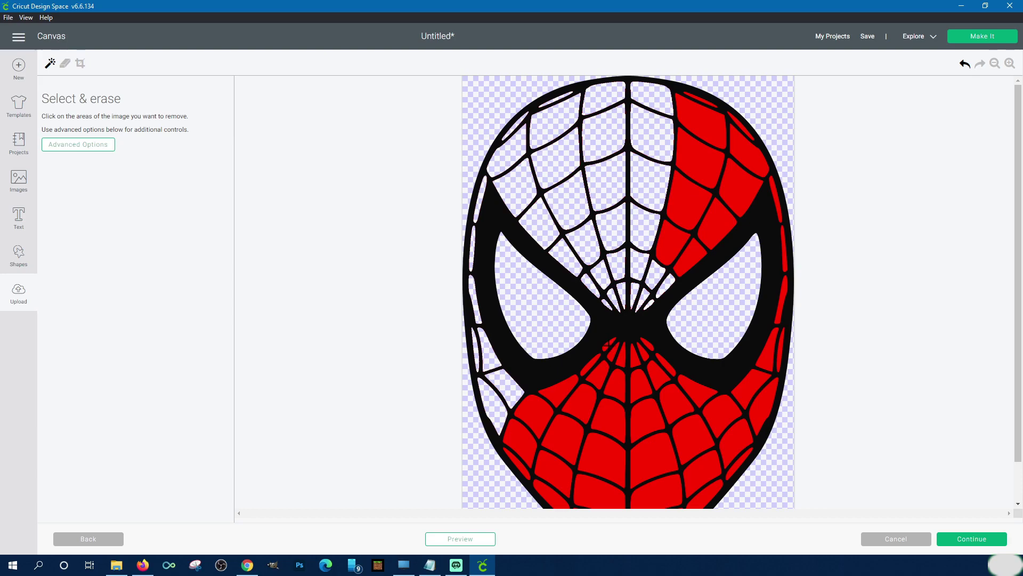
pyautogui.click(614, 352)
pyautogui.click(622, 355)
pyautogui.click(638, 354)
pyautogui.click(643, 352)
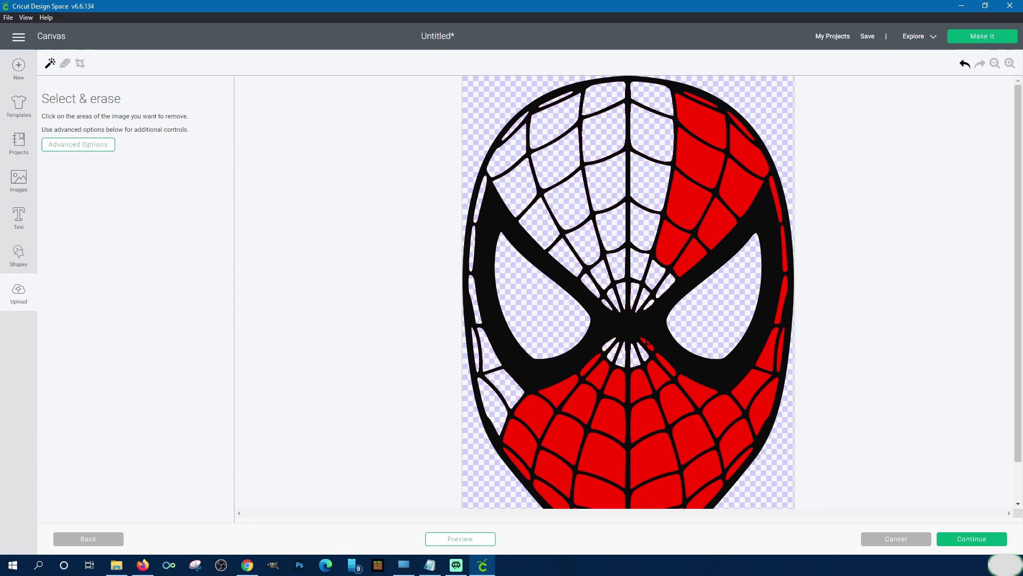
# - Erase the remaining red sections on the right side of the forehead, from the brow to the outer curve
pyautogui.click(696, 258)
pyautogui.click(665, 247)
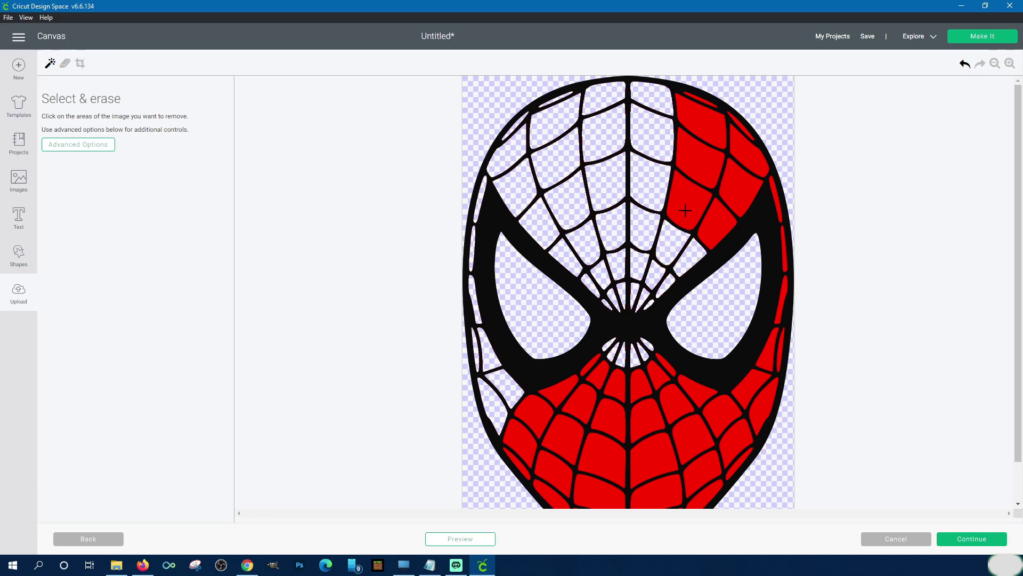
pyautogui.click(682, 213)
pyautogui.click(689, 140)
pyautogui.click(693, 118)
pyautogui.click(703, 103)
pyautogui.click(738, 127)
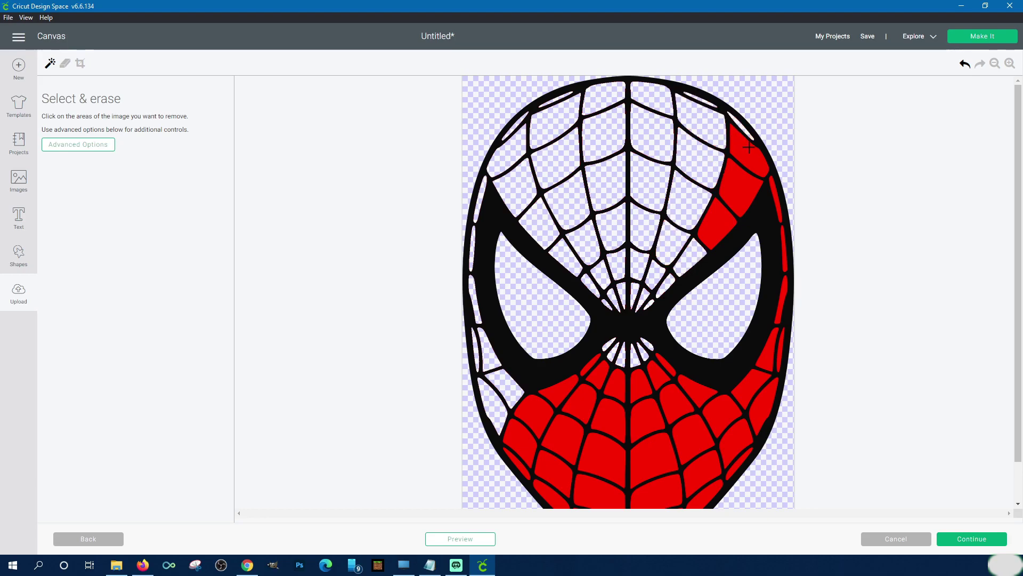
pyautogui.click(749, 149)
pyautogui.click(743, 185)
pyautogui.click(723, 220)
# - Erase the narrow red sections down the right edge and outer right cheek of the face
pyautogui.click(777, 202)
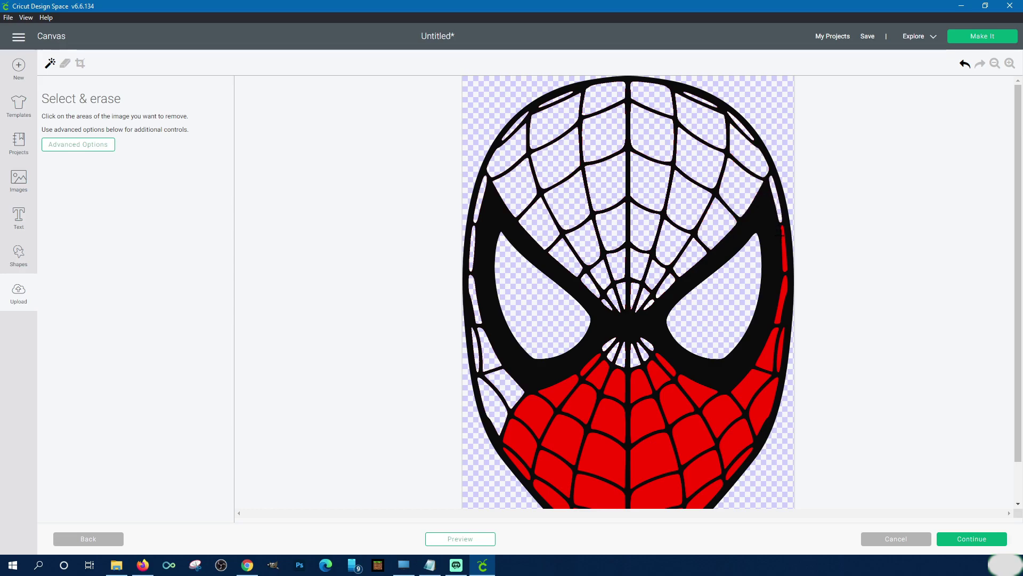
pyautogui.click(783, 238)
pyautogui.click(784, 296)
pyautogui.click(779, 349)
pyautogui.click(750, 388)
pyautogui.click(764, 408)
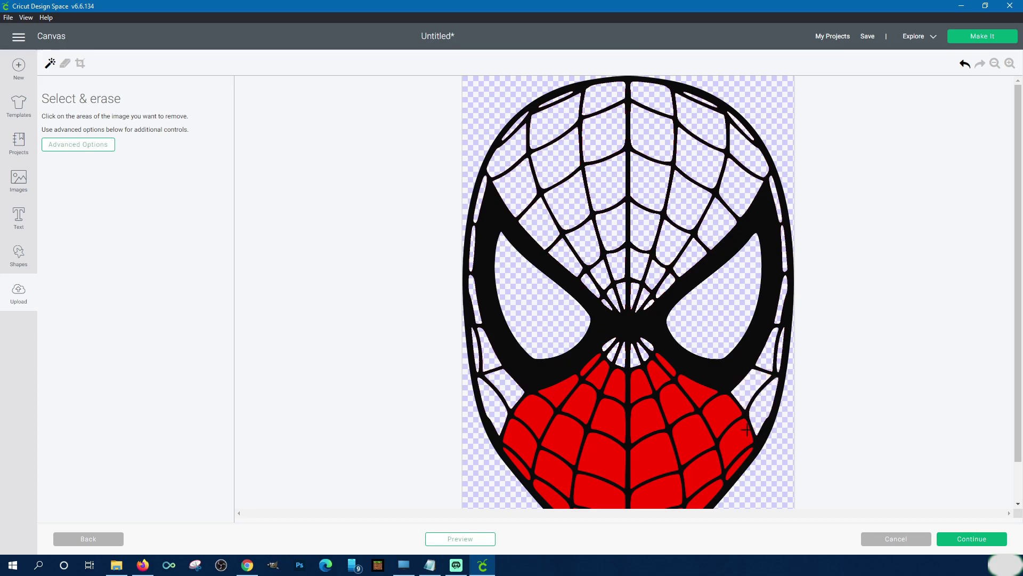
# - Erase the red sections on the right cheek and in the upper web rows beneath both eyes
pyautogui.click(737, 444)
pyautogui.click(719, 413)
pyautogui.click(687, 388)
pyautogui.click(665, 397)
pyautogui.click(665, 361)
pyautogui.click(656, 371)
pyautogui.click(638, 386)
pyautogui.click(616, 389)
pyautogui.click(598, 377)
pyautogui.click(590, 364)
pyautogui.click(558, 391)
pyautogui.click(581, 402)
pyautogui.click(612, 409)
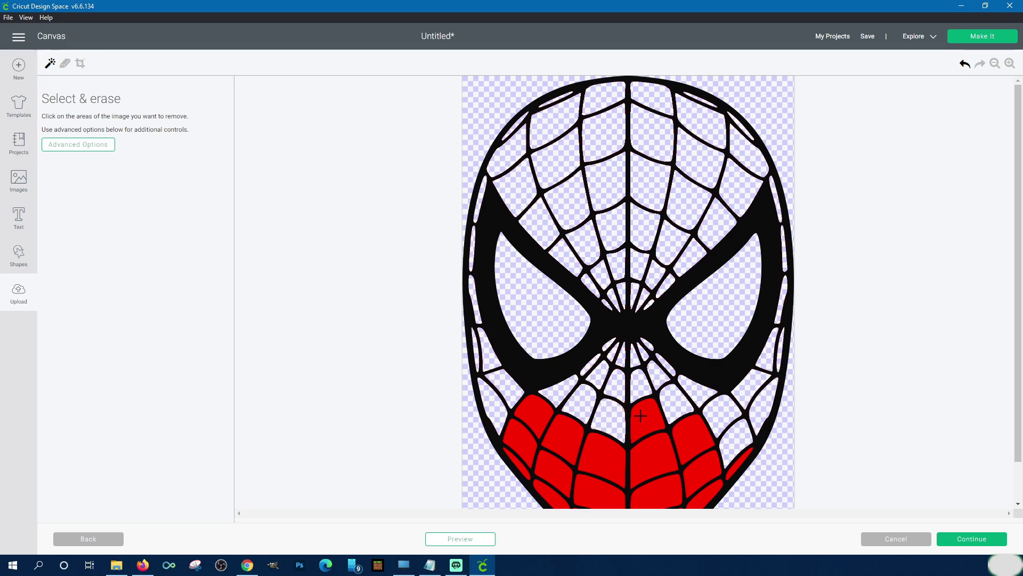
# - Erase the larger red sections across the middle of the lower face and the left cheek
pyautogui.click(640, 416)
pyautogui.click(693, 436)
pyautogui.click(654, 455)
pyautogui.click(608, 457)
pyautogui.click(565, 442)
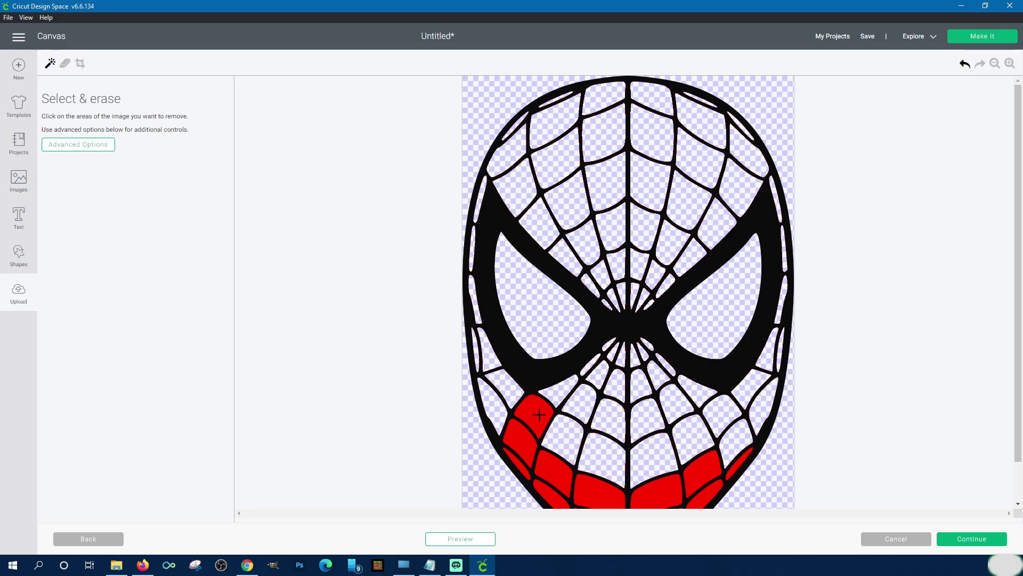
pyautogui.click(538, 414)
pyautogui.click(526, 438)
pyautogui.click(553, 463)
# - Erase the last red sections around the chin and lower jaw, leaving only the black web
pyautogui.scroll(-1, 581, 447)
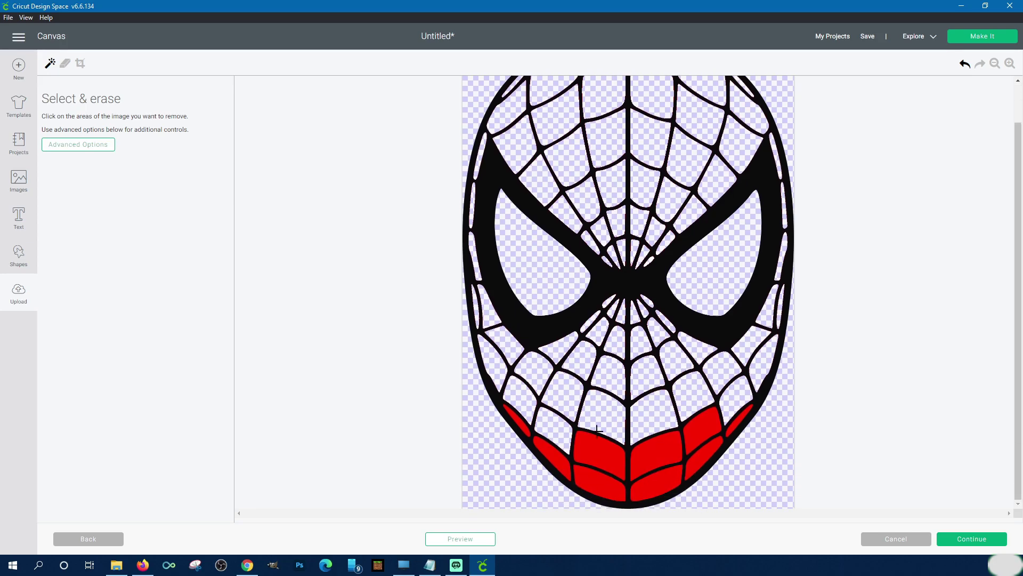
pyautogui.click(519, 424)
pyautogui.click(541, 443)
pyautogui.click(595, 441)
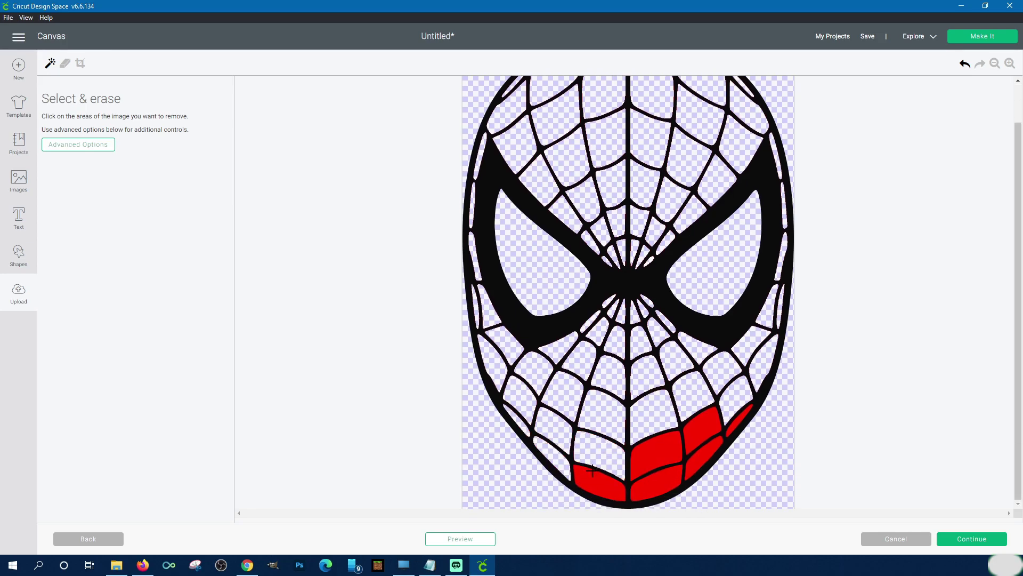
pyautogui.click(591, 474)
pyautogui.click(645, 481)
pyautogui.click(677, 440)
pyautogui.click(707, 430)
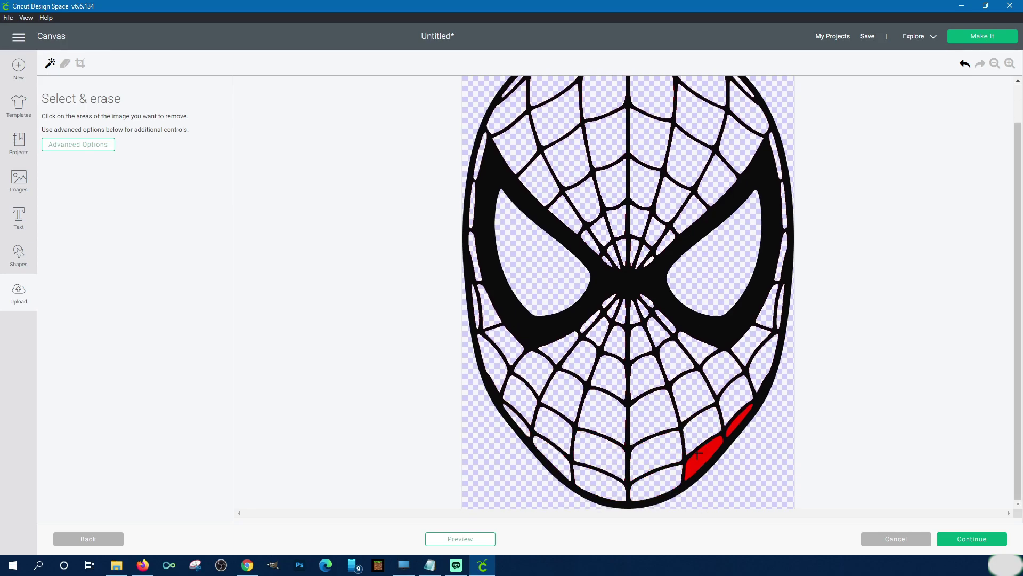
pyautogui.click(700, 456)
pyautogui.click(733, 425)
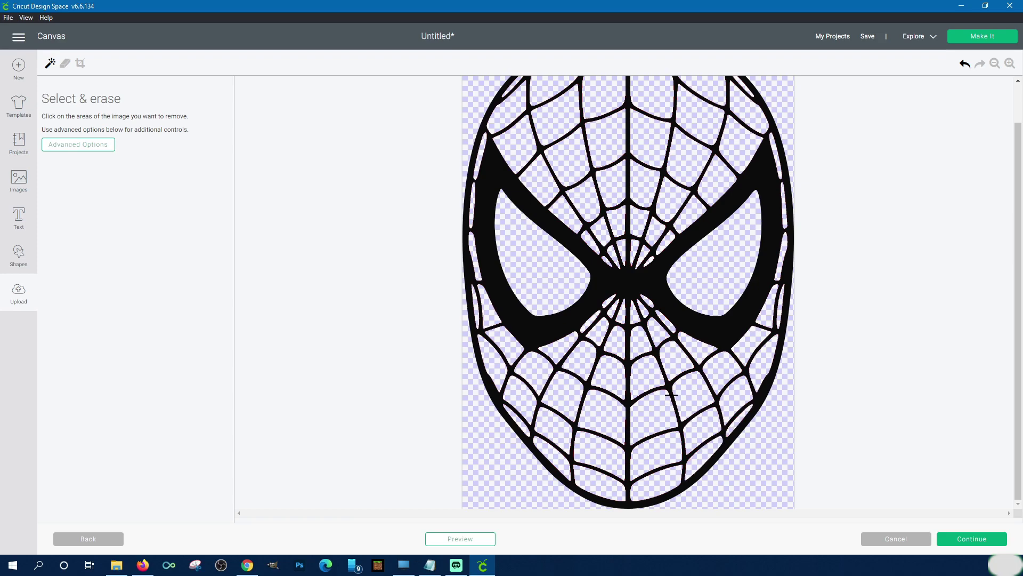
pyautogui.click(671, 365)
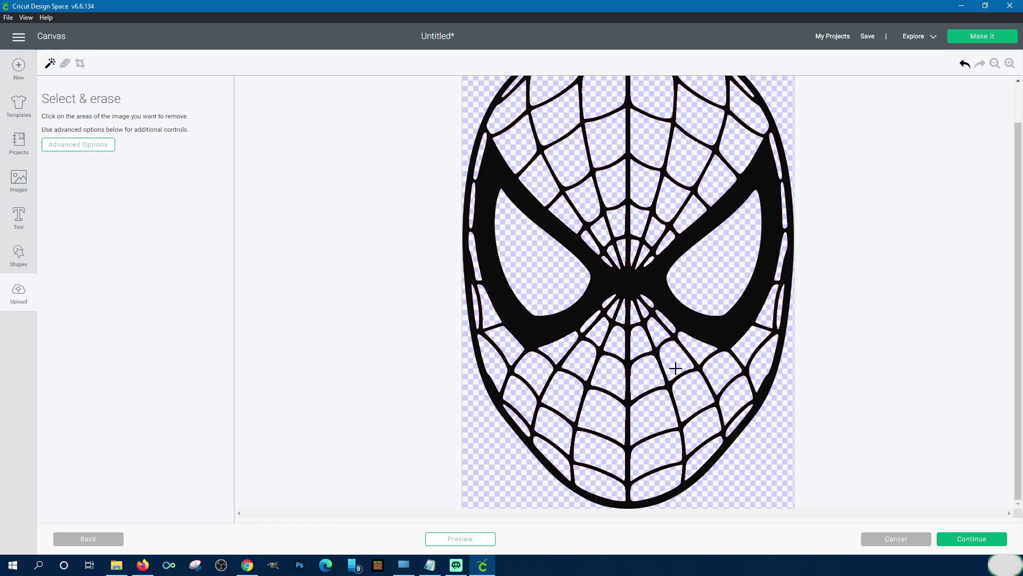
# - Save the erased SpidermanFace as a Cut Image and insert that upload onto the canvas
pyautogui.scroll(1, 675, 368)
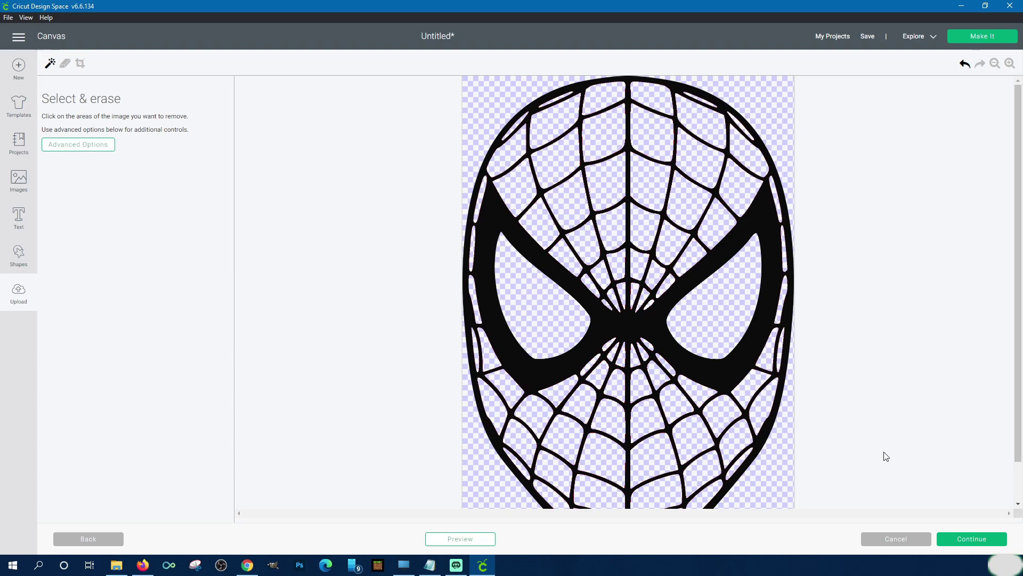
pyautogui.click(979, 543)
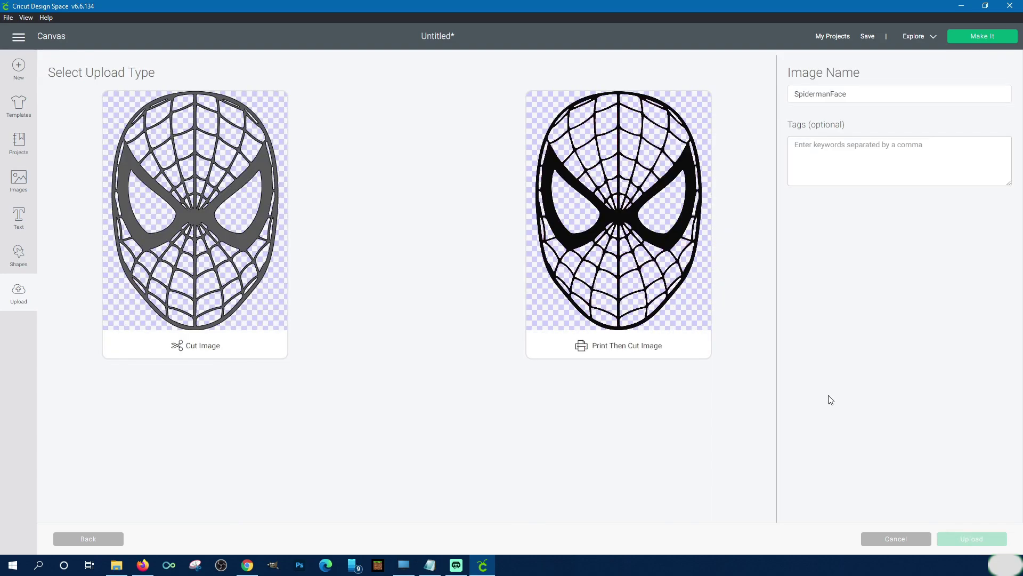
pyautogui.click(247, 241)
pyautogui.click(949, 541)
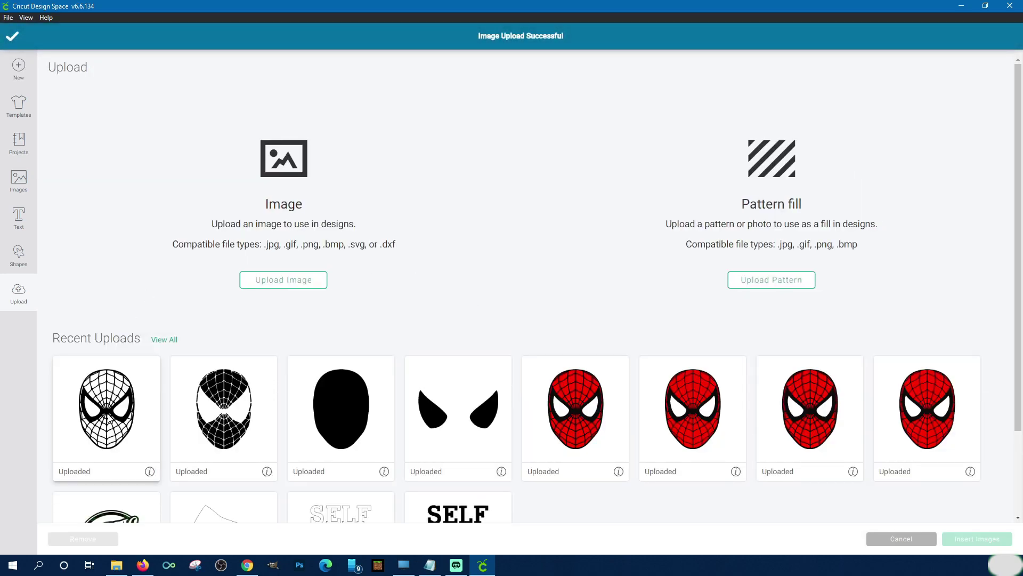
pyautogui.click(111, 420)
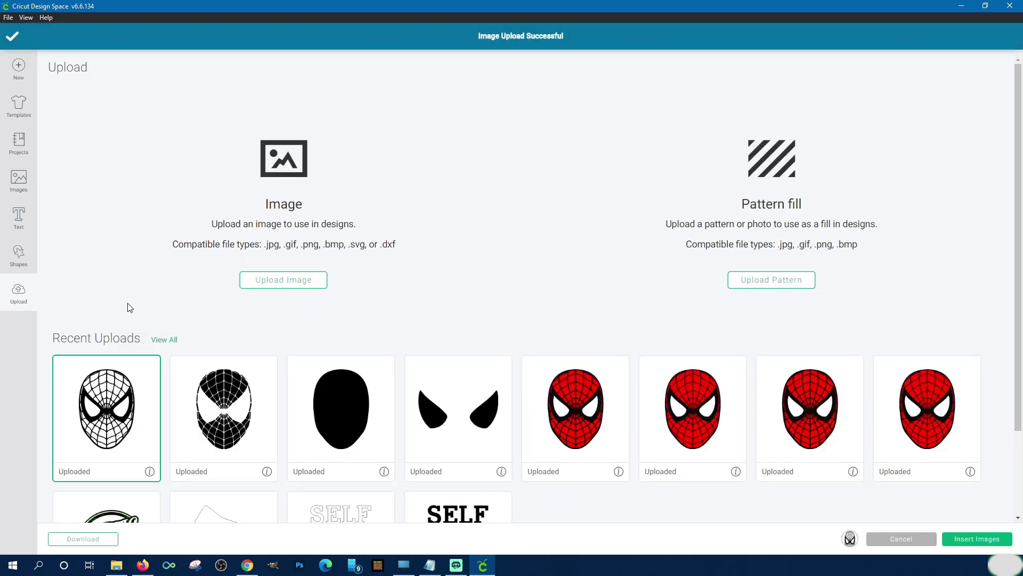
pyautogui.click(975, 538)
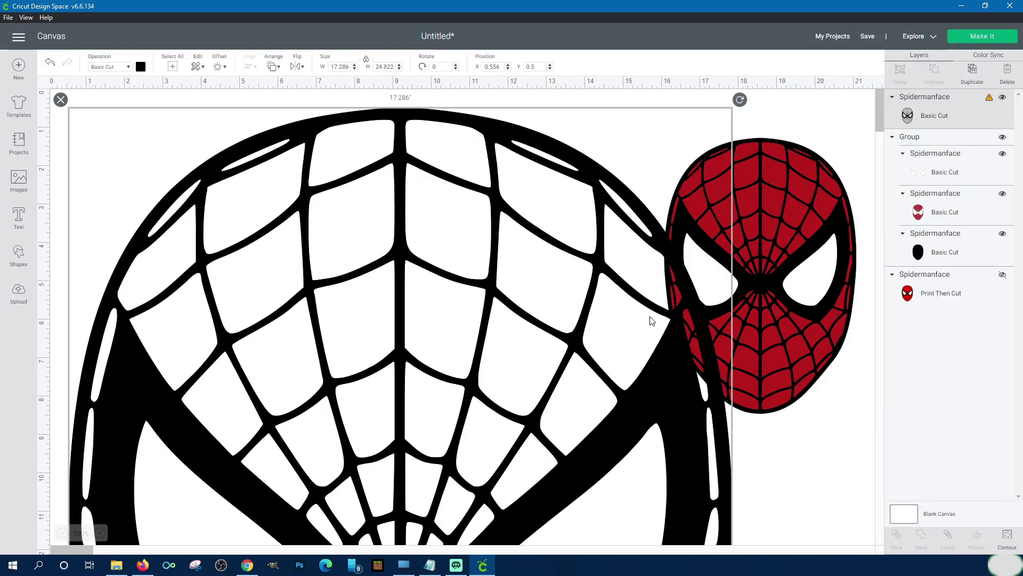
# - Shrink the inserted black web face to about 5.8 × 8.35 inches and place it at about X 2.1, Y 0.7
pyautogui.click(805, 209)
pyautogui.moveTo(790, 212); pyautogui.dragTo(794, 212)
pyautogui.click(441, 263)
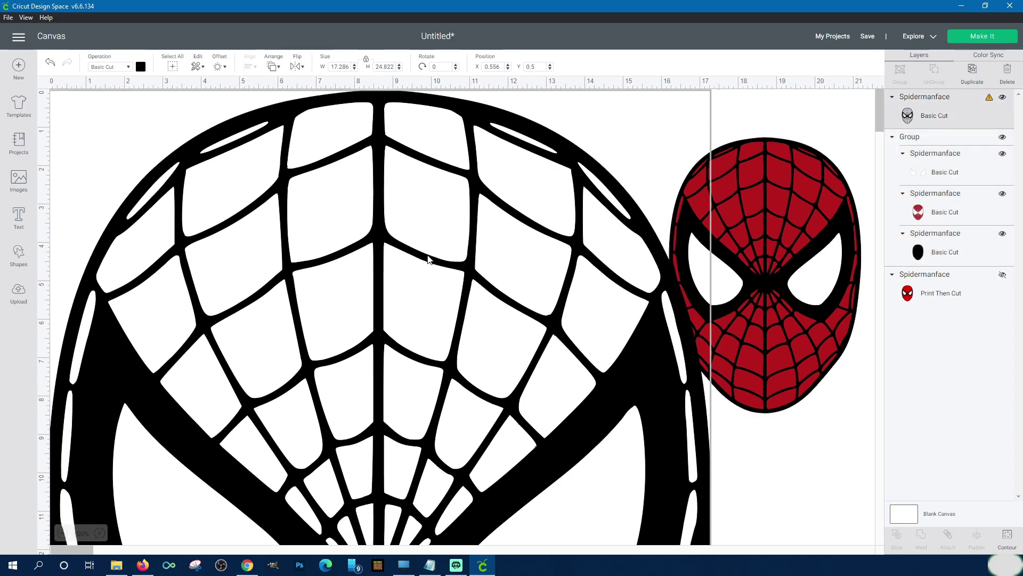
pyautogui.scroll(-5, 549, 298)
pyautogui.scroll(-7, 595, 365)
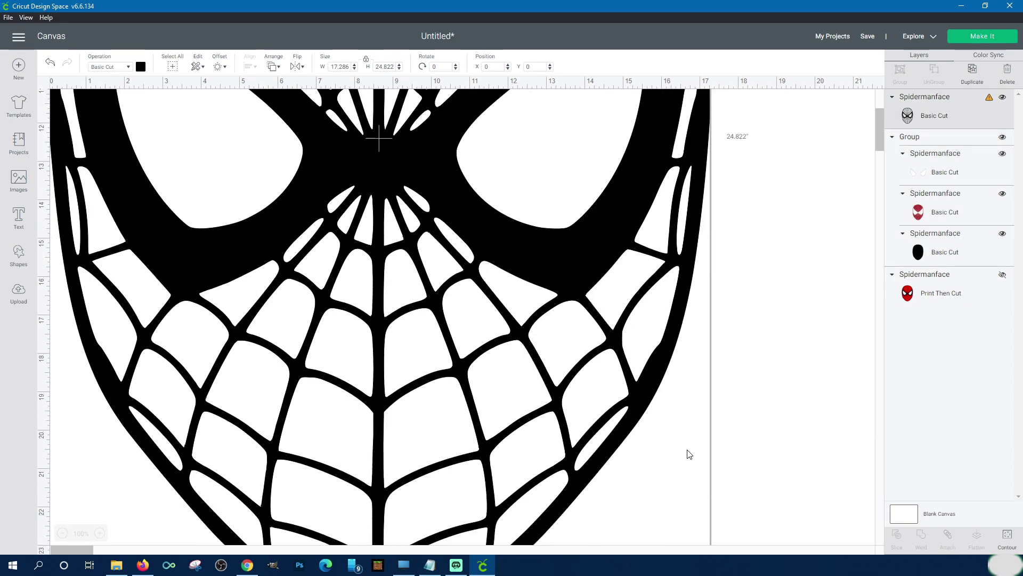
pyautogui.hotkey('ctrl', 'z')
pyautogui.scroll(10, 532, 283)
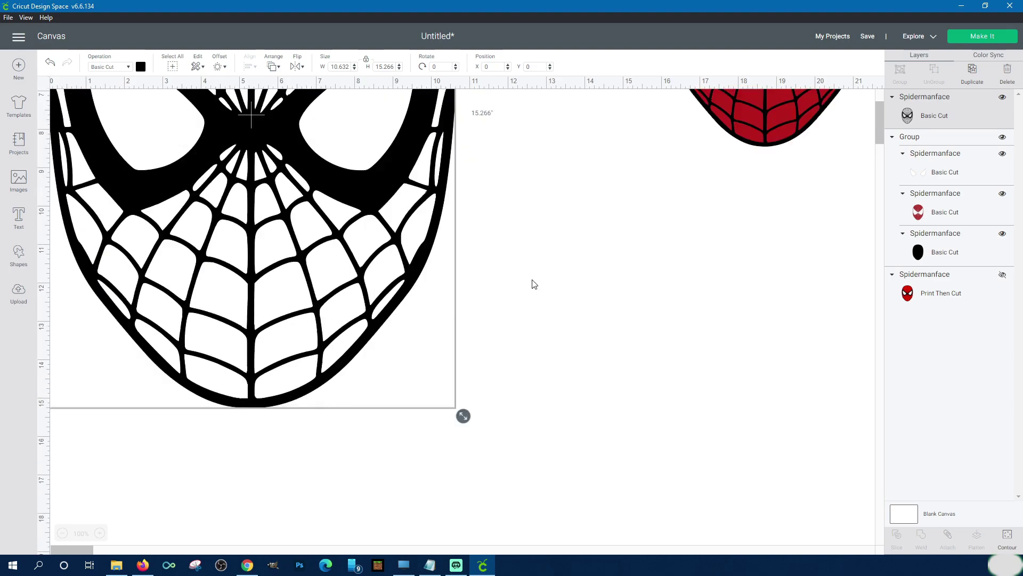
pyautogui.moveTo(469, 509); pyautogui.dragTo(297, 259)
pyautogui.scroll(6, 473, 242)
pyautogui.moveTo(155, 267); pyautogui.dragTo(239, 244)
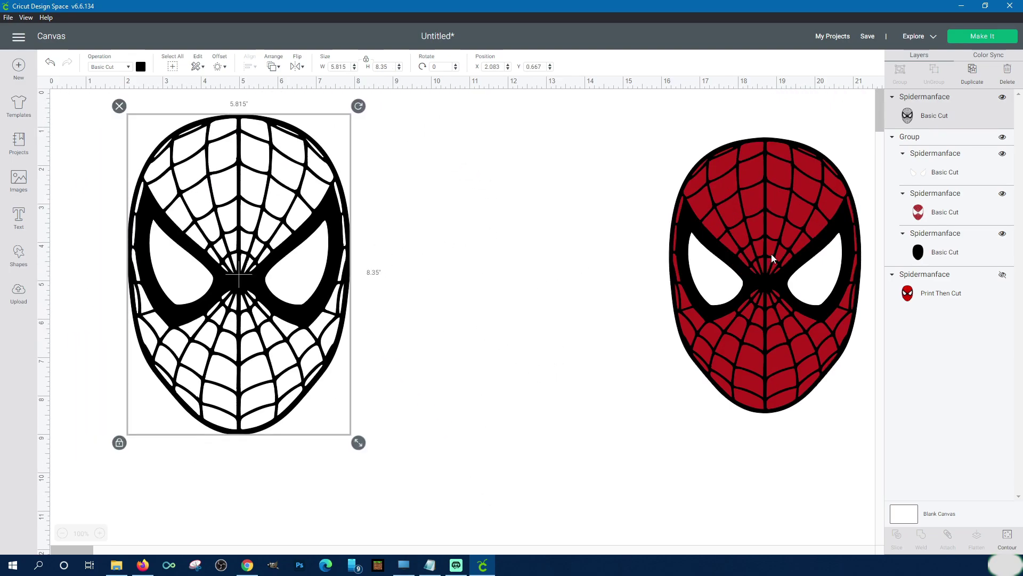
# - Move the grouped red face closer to the black web face and shrink the web face to about 4.3 × 6.1 inches
pyautogui.moveTo(770, 253); pyautogui.dragTo(533, 239)
pyautogui.click(339, 425)
pyautogui.moveTo(359, 449); pyautogui.dragTo(303, 362)
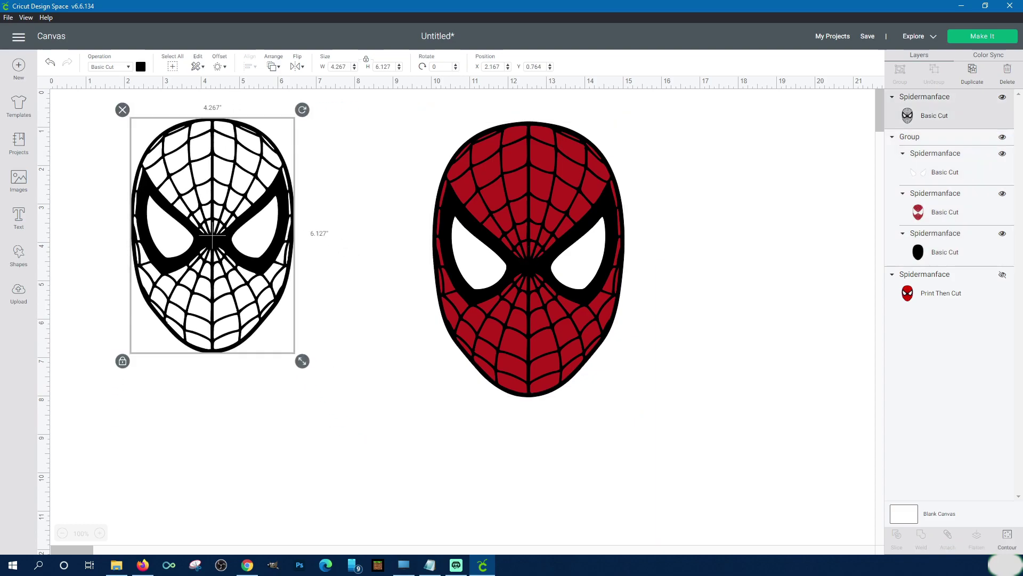
# - Hide the group's black silhouette layer and place the group over the black web face at about X 1.9, Y 0.65
pyautogui.click(1002, 233)
pyautogui.moveTo(541, 322); pyautogui.dragTo(228, 315)
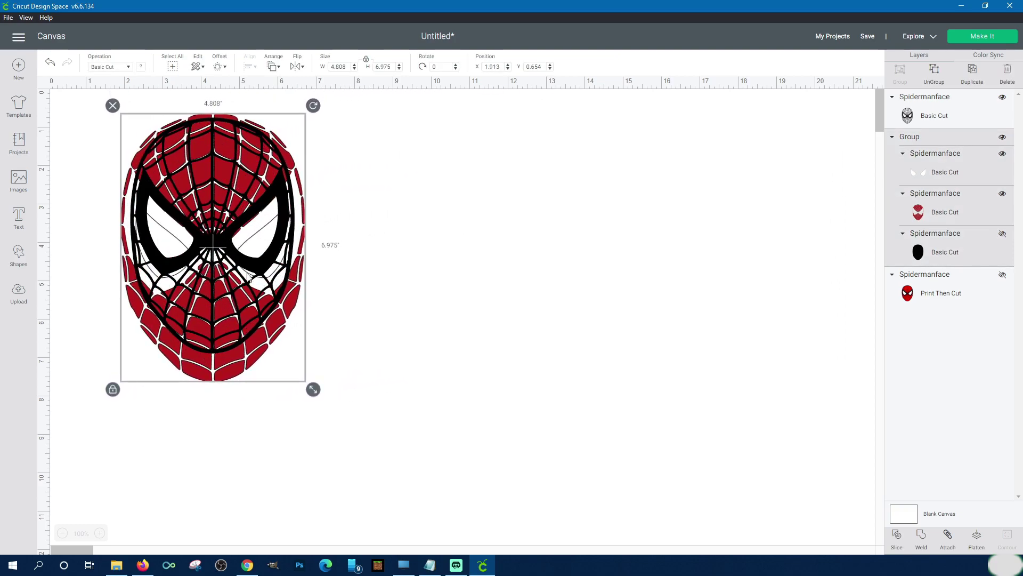
# - Resize the black web face to about 5 × 7.18 inches to fit the red sections, and move it aside to about X 7.8, Y 1.1
pyautogui.moveTo(272, 344); pyautogui.dragTo(325, 385)
pyautogui.moveTo(233, 334)
pyautogui.mouseDown()
pyautogui.moveTo(211, 334)
pyautogui.moveTo(228, 334)
pyautogui.mouseUp()
pyautogui.moveTo(227, 299); pyautogui.dragTo(226, 297)
pyautogui.moveTo(317, 395); pyautogui.dragTo(313, 389)
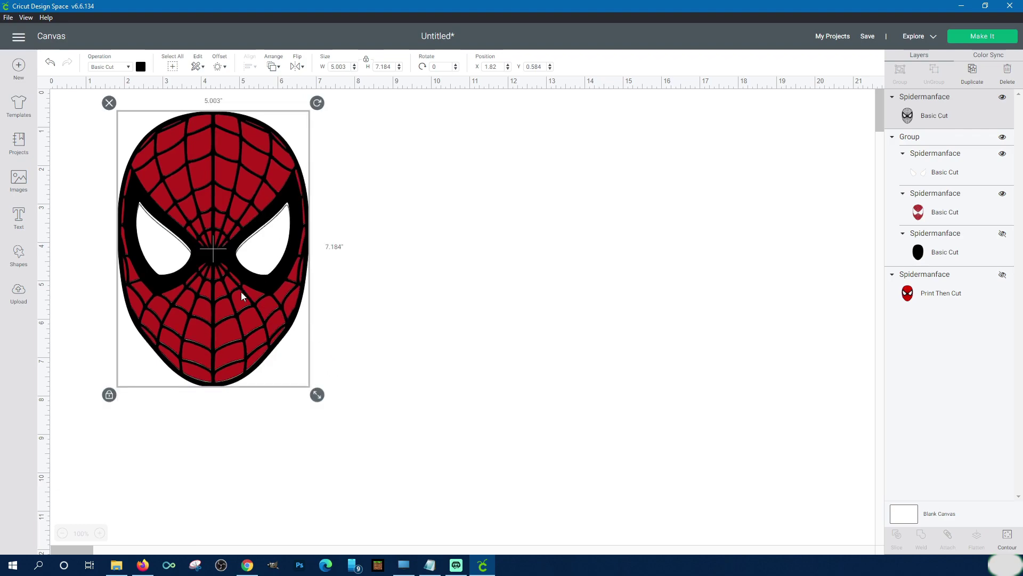
pyautogui.moveTo(226, 271); pyautogui.dragTo(444, 308)
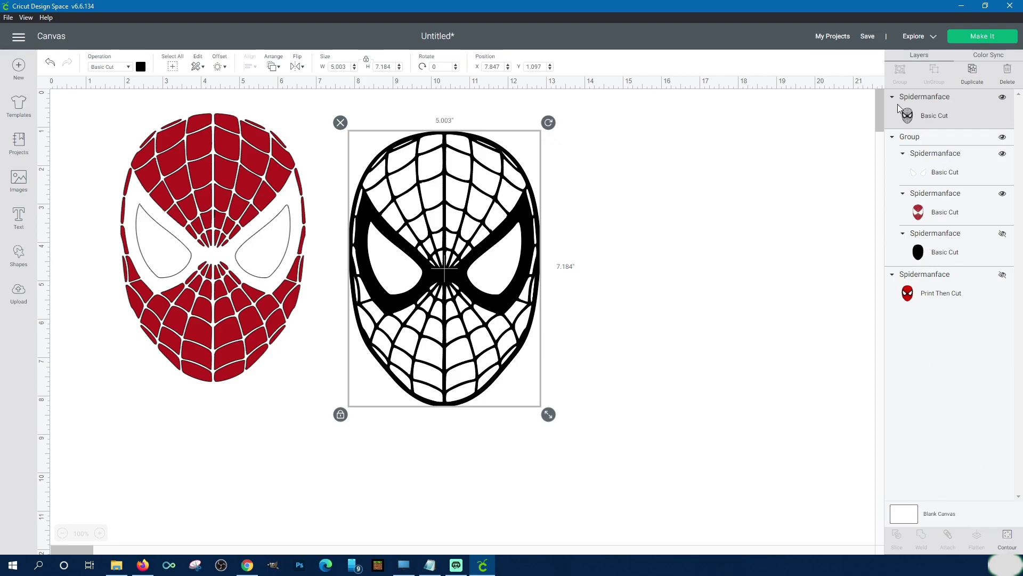
# - Hide all contours of the black web face and show the group's black silhouette layer briefly for comparison, leaving that layer hidden
pyautogui.click(1006, 540)
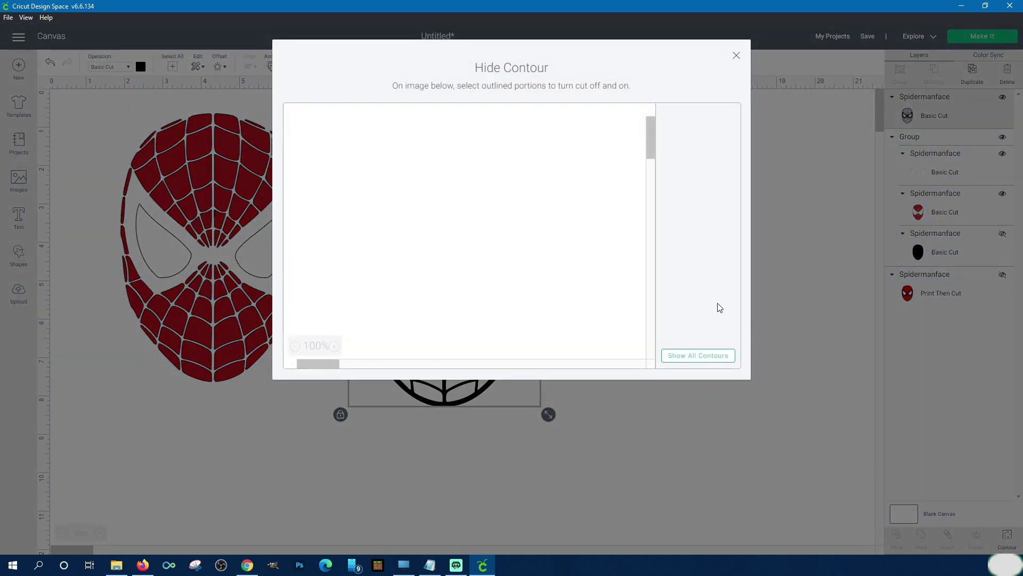
pyautogui.click(699, 356)
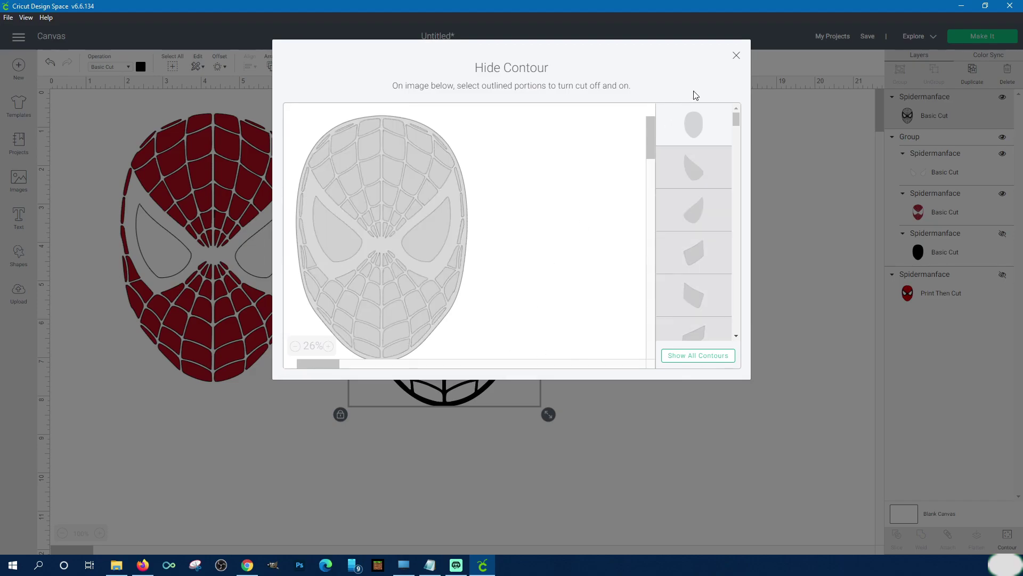
pyautogui.click(736, 55)
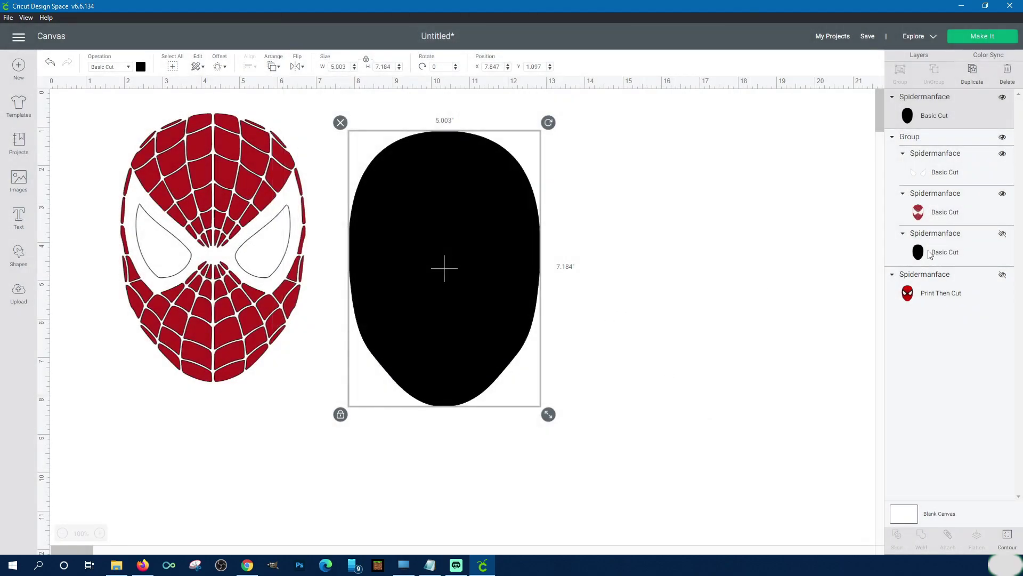
pyautogui.click(1003, 234)
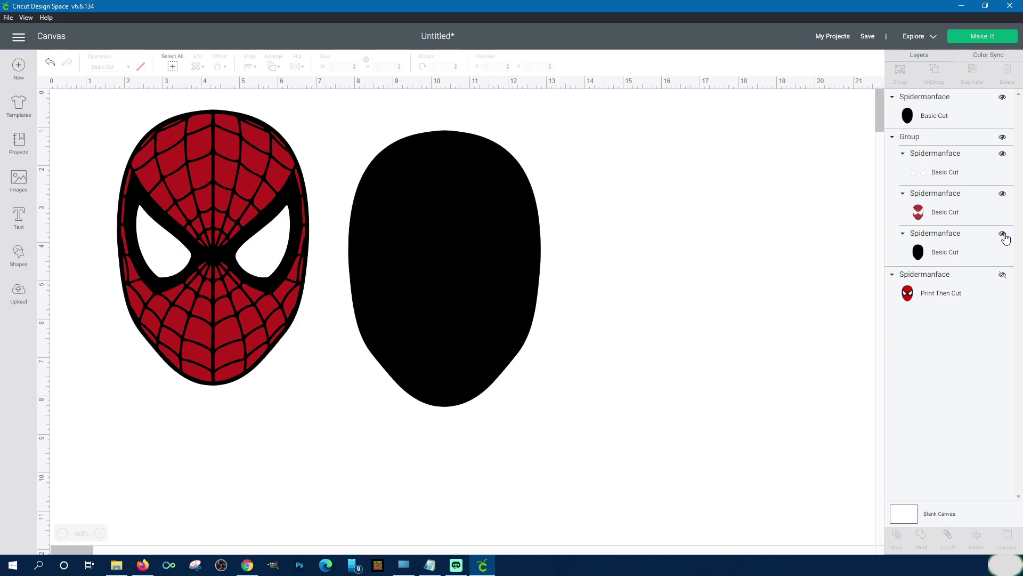
pyautogui.click(1004, 235)
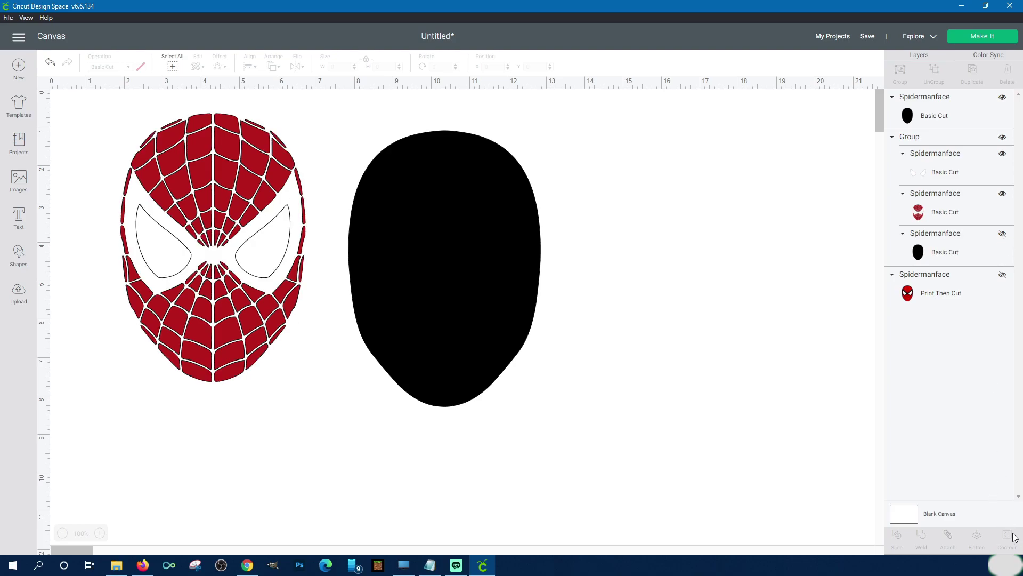
# - Show all contours of the separate black face again to restore its web pattern
pyautogui.click(935, 117)
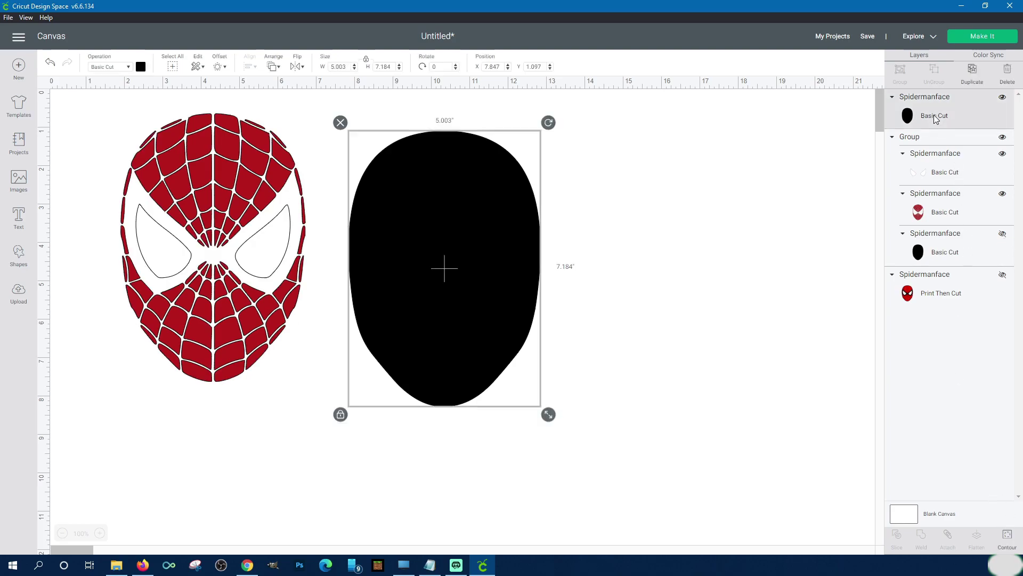
pyautogui.click(1004, 537)
pyautogui.click(708, 357)
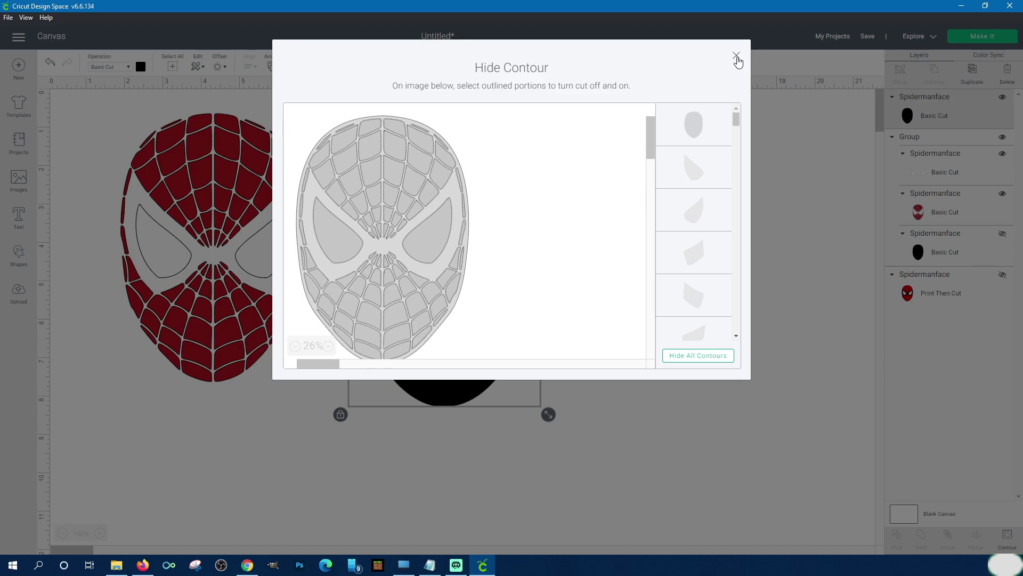
pyautogui.click(736, 55)
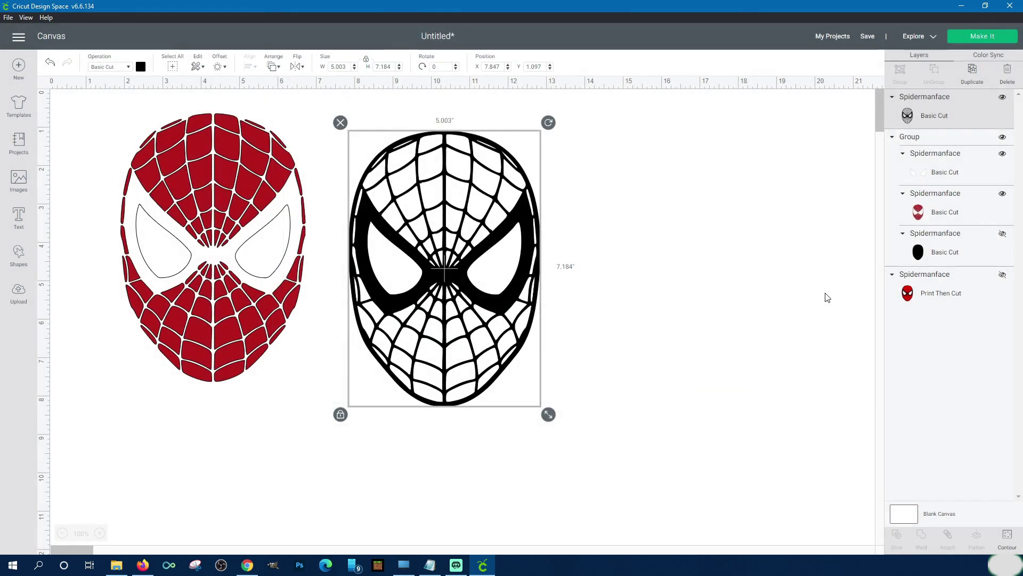
# - Hide only the two eye contours of the black web face and move the face to about X 9.8, Y 0.9
pyautogui.click(1002, 540)
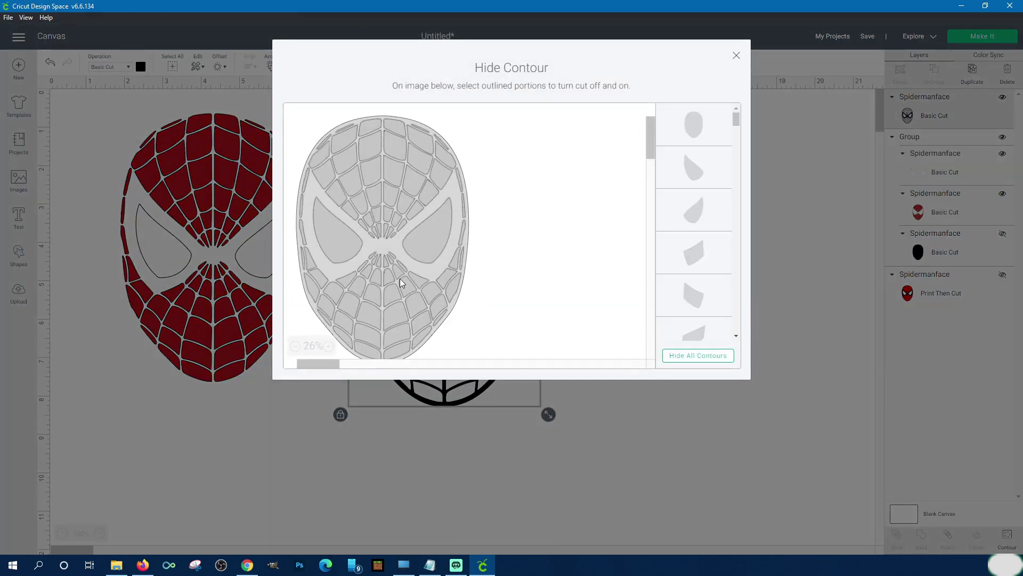
pyautogui.click(429, 239)
pyautogui.click(343, 247)
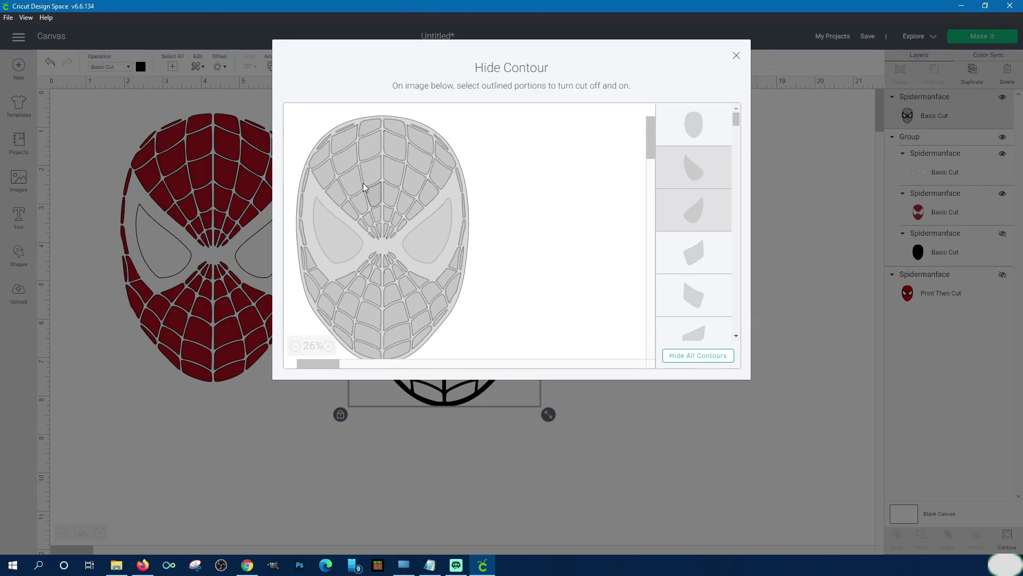
pyautogui.click(737, 56)
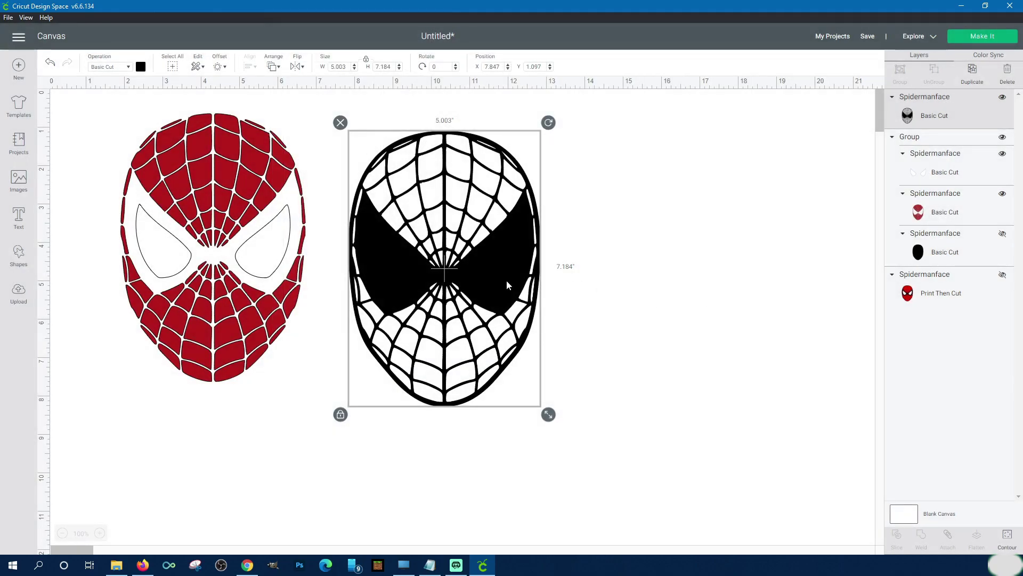
pyautogui.moveTo(401, 267); pyautogui.dragTo(476, 260)
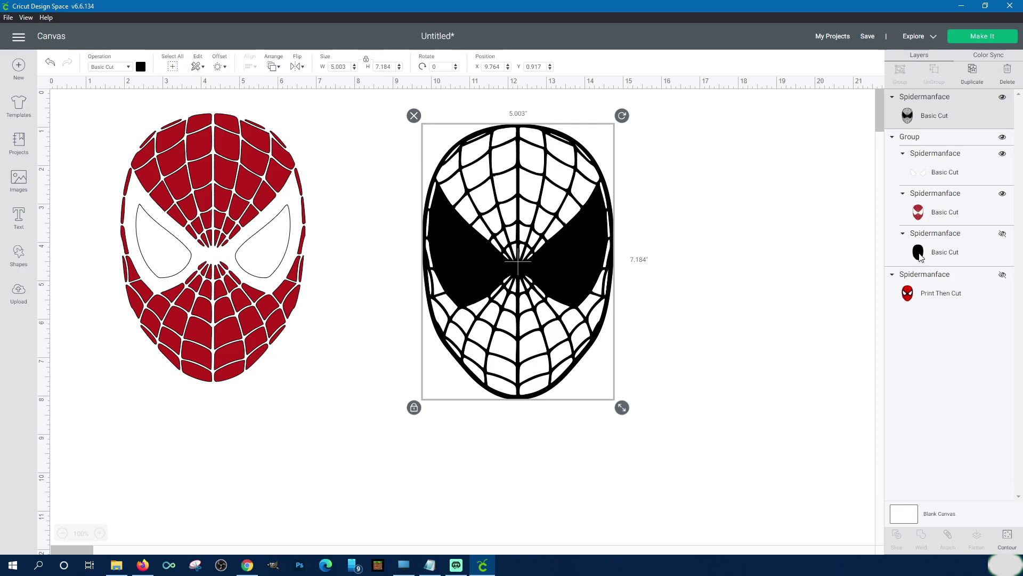
# - Hide all contours of the separate black web face so it becomes a solid silhouette
pyautogui.click(1007, 537)
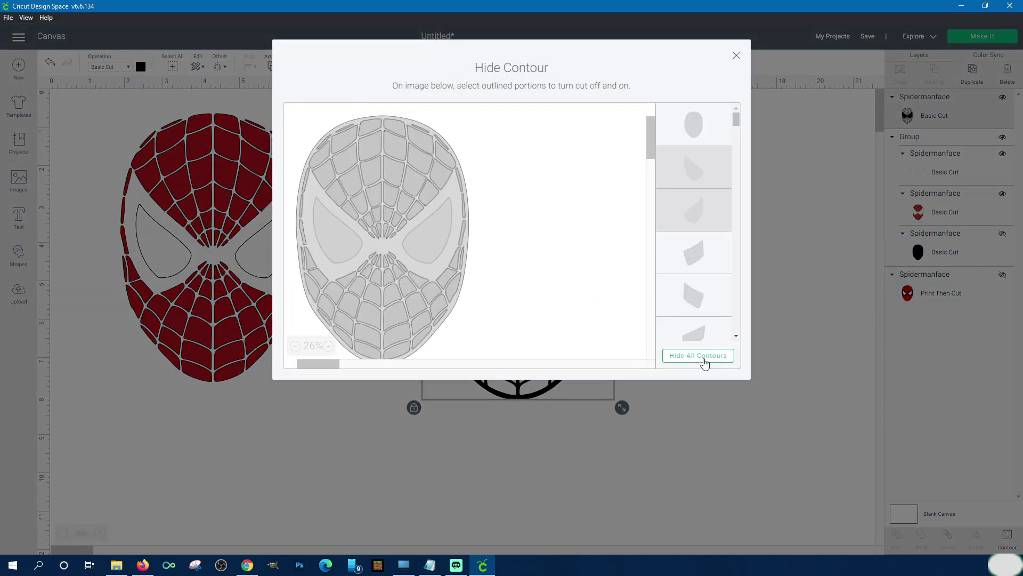
pyautogui.click(702, 359)
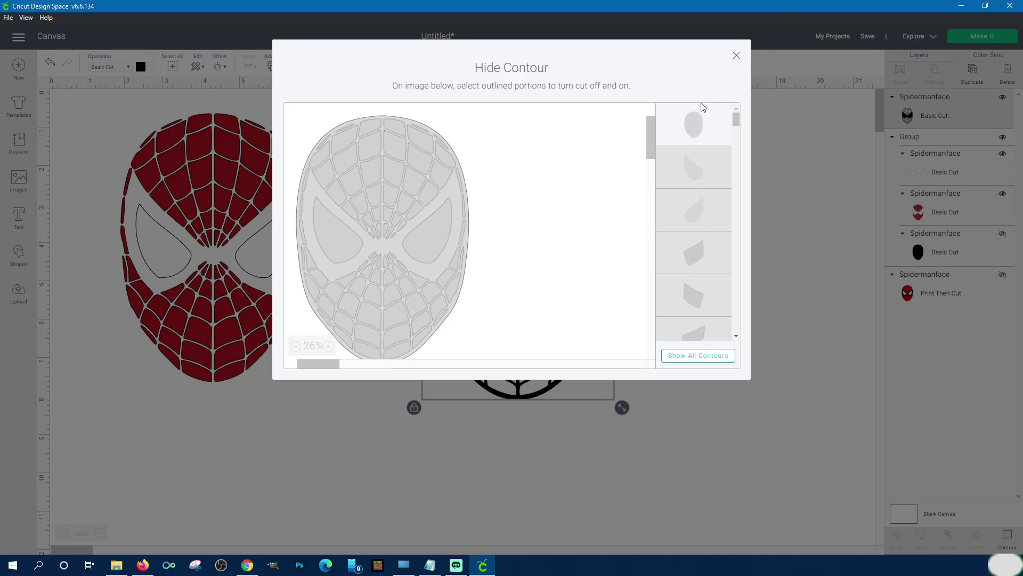
pyautogui.click(737, 57)
# - Place the solid black silhouette over the red face at about X 1.76, Y 0.54 and move it backward behind the group
pyautogui.moveTo(554, 302); pyautogui.dragTo(255, 297)
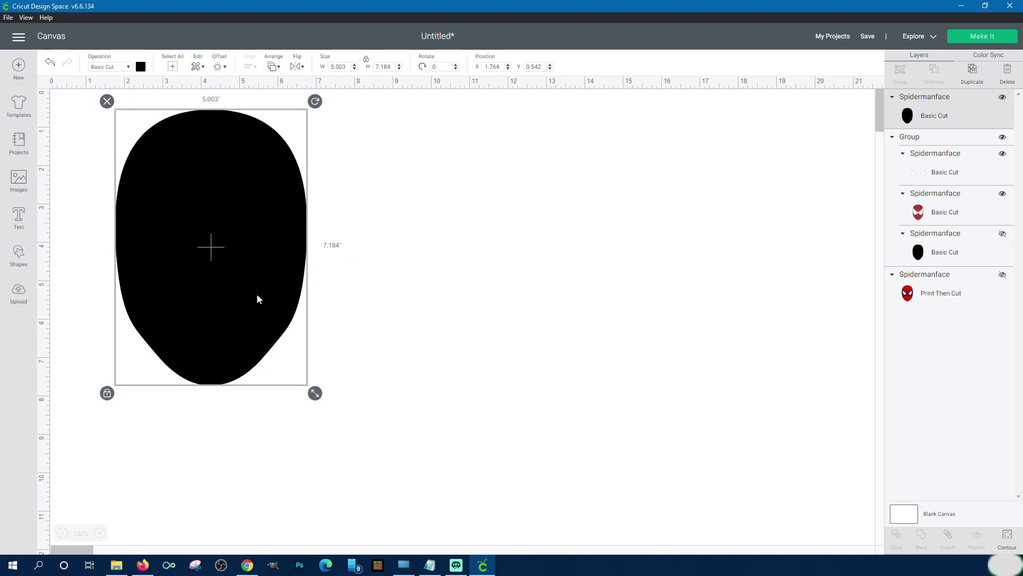
pyautogui.rightClick(196, 187)
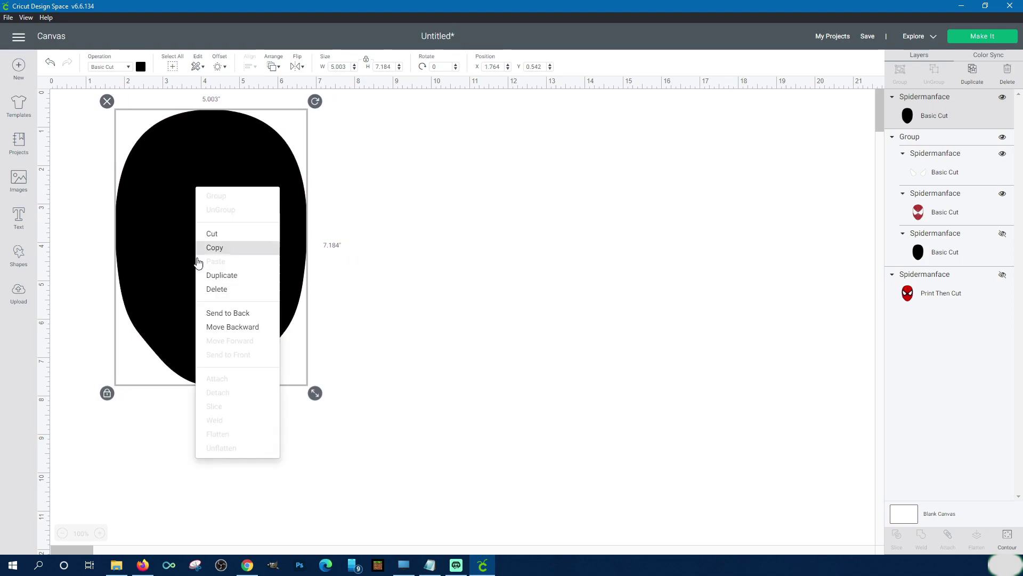
pyautogui.click(234, 327)
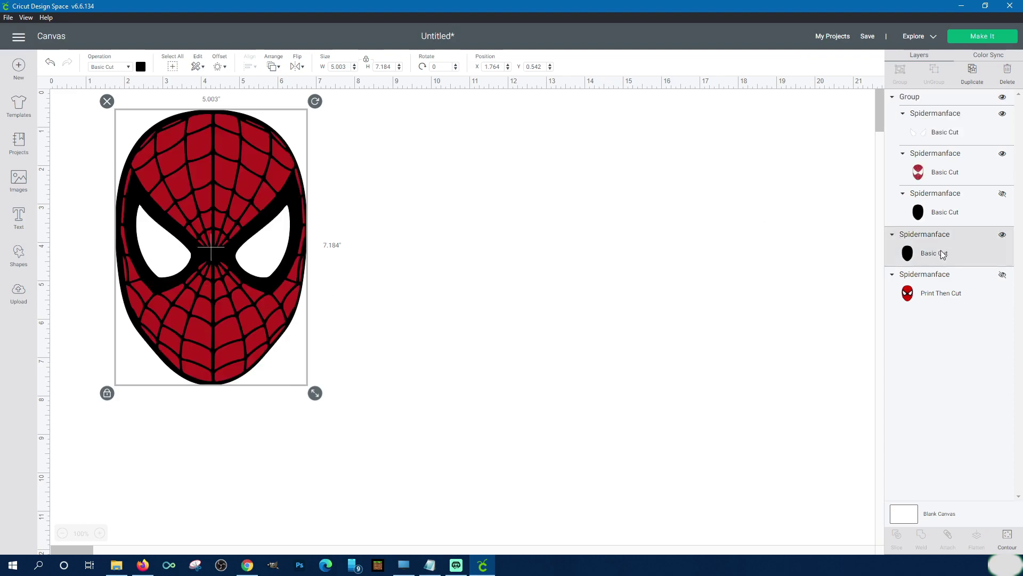
# - Center the red and white face group on the solid black silhouette, and deselect everything
pyautogui.moveTo(240, 186); pyautogui.dragTo(235, 187)
pyautogui.click(378, 279)
pyautogui.moveTo(405, 329); pyautogui.dragTo(91, 195)
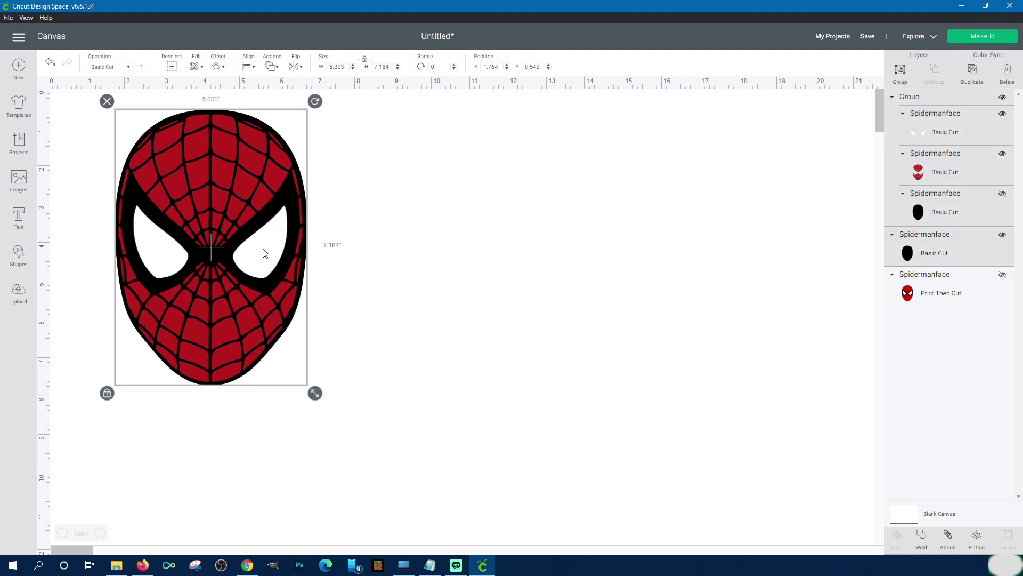
pyautogui.click(249, 67)
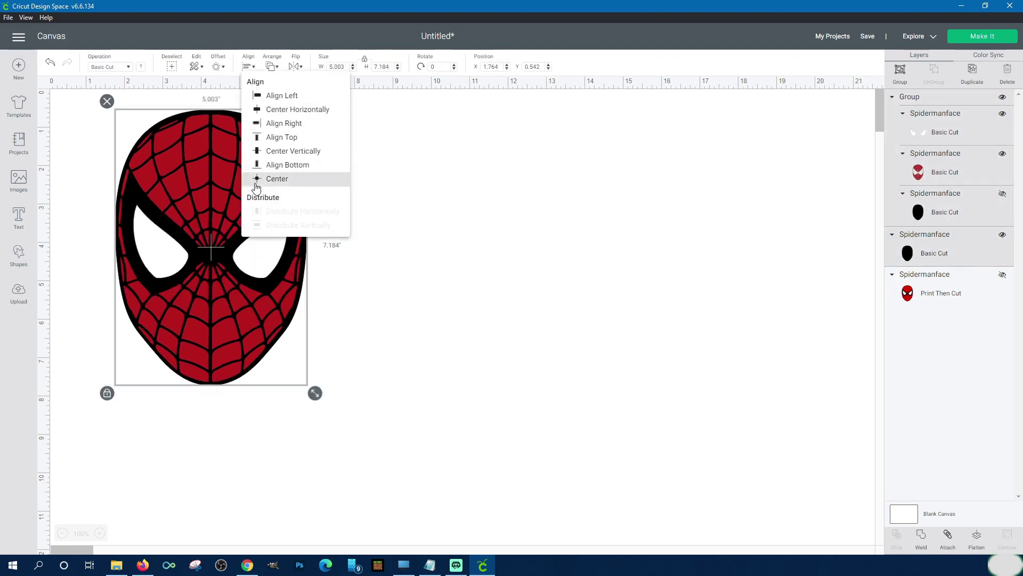
pyautogui.click(494, 271)
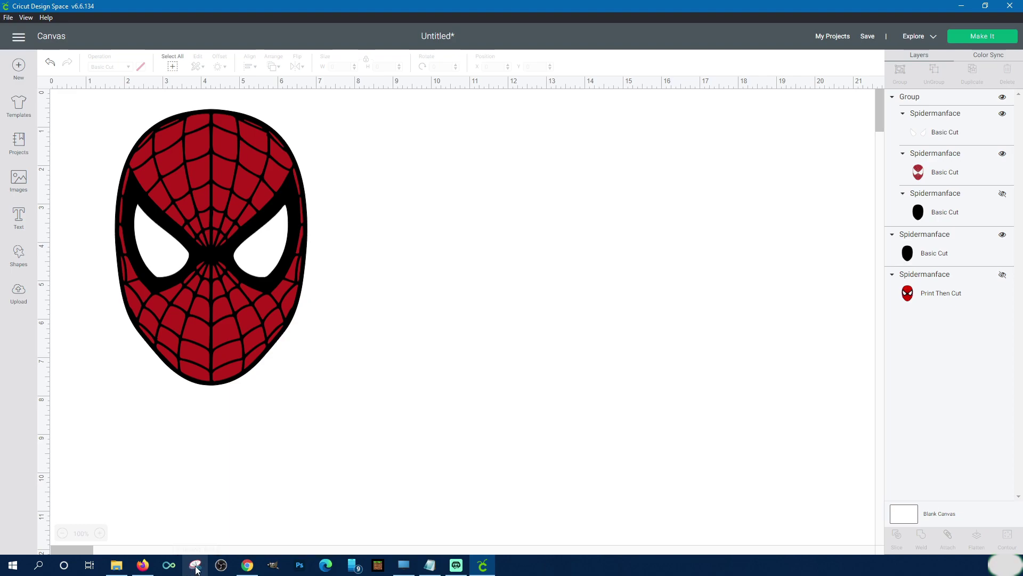
# - Find and open the Snipping Tool, and place its window on the empty canvas area clear of the Spiderman face
pyautogui.click(38, 565)
pyautogui.write('snipp')
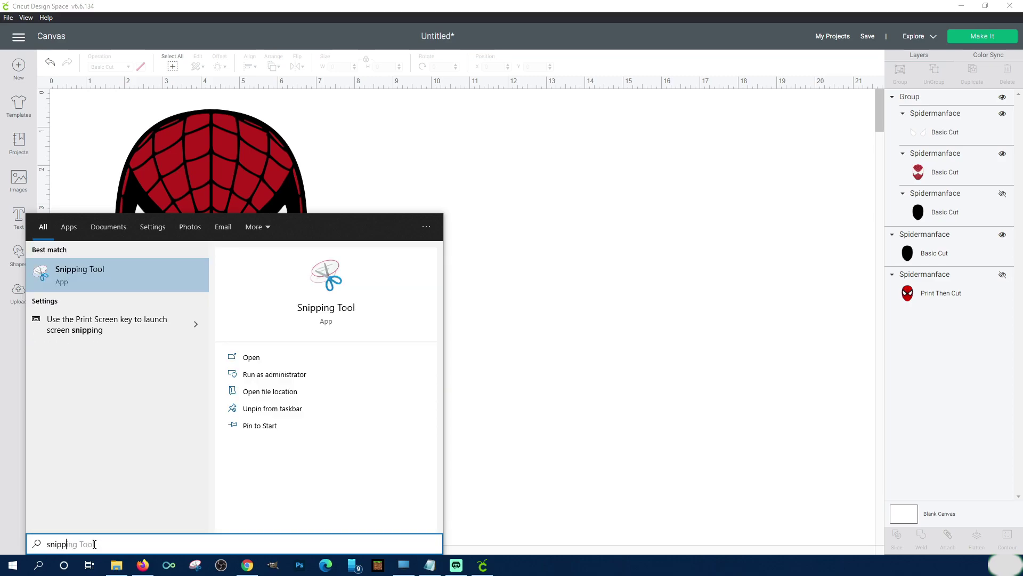
pyautogui.click(97, 276)
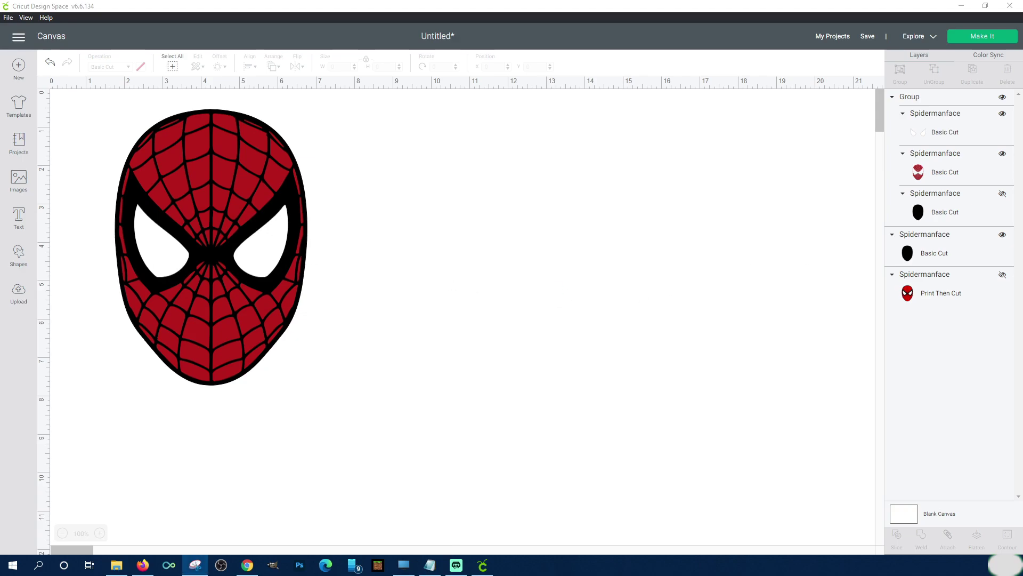
pyautogui.moveTo(559, 251); pyautogui.dragTo(657, 197)
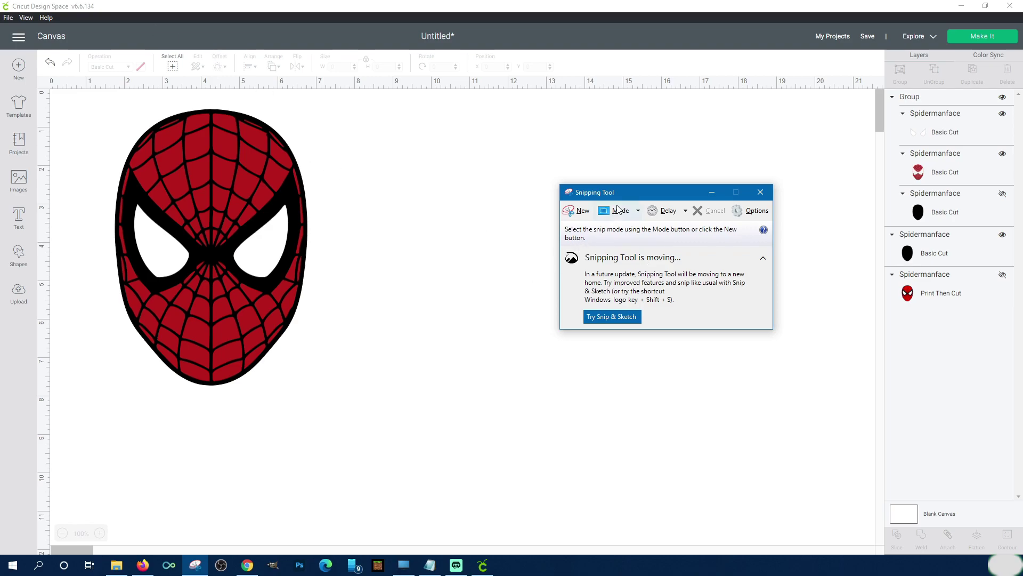
pyautogui.moveTo(632, 190); pyautogui.dragTo(655, 197)
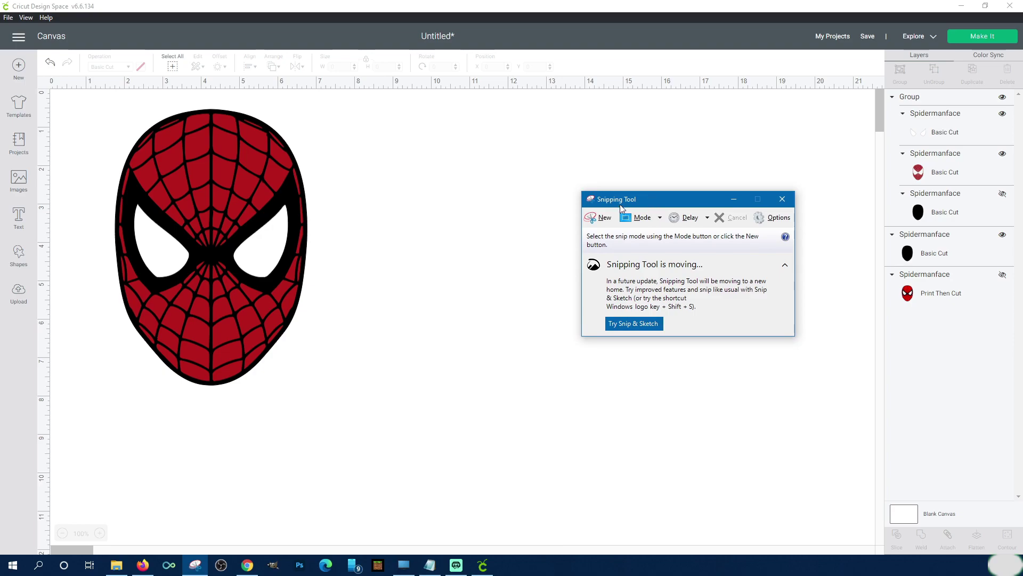
# - Capture a new rectangular snip around the whole Spiderman face and move the resulting snip window beside it
pyautogui.click(602, 219)
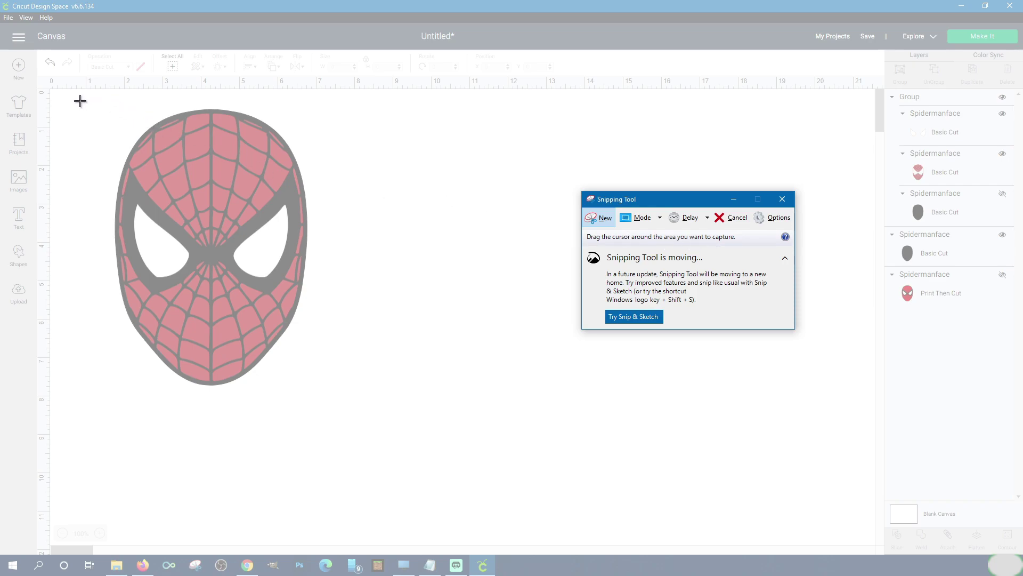
pyautogui.moveTo(84, 98); pyautogui.dragTo(348, 418)
pyautogui.moveTo(229, 12); pyautogui.dragTo(459, 43)
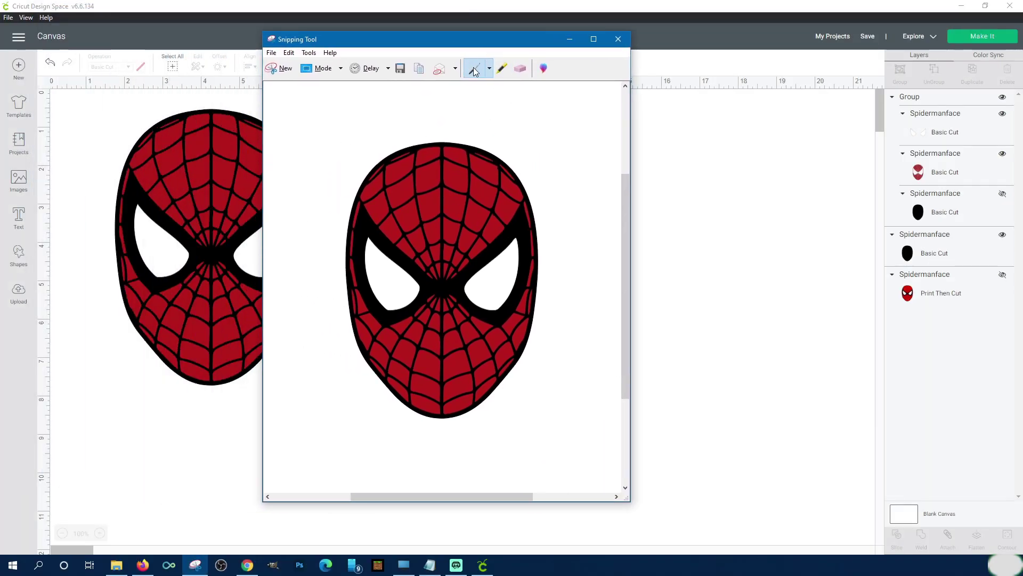
# - Draw a short red pen stroke above the captured face and erase it
pyautogui.moveTo(388, 132); pyautogui.dragTo(473, 125)
pyautogui.click(289, 53)
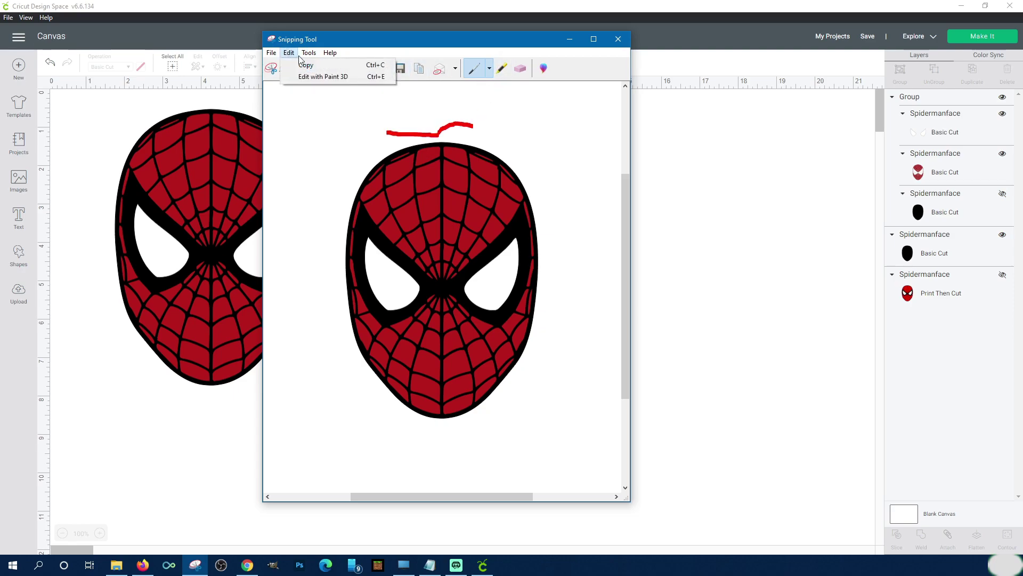
pyautogui.click(522, 68)
pyautogui.click(467, 126)
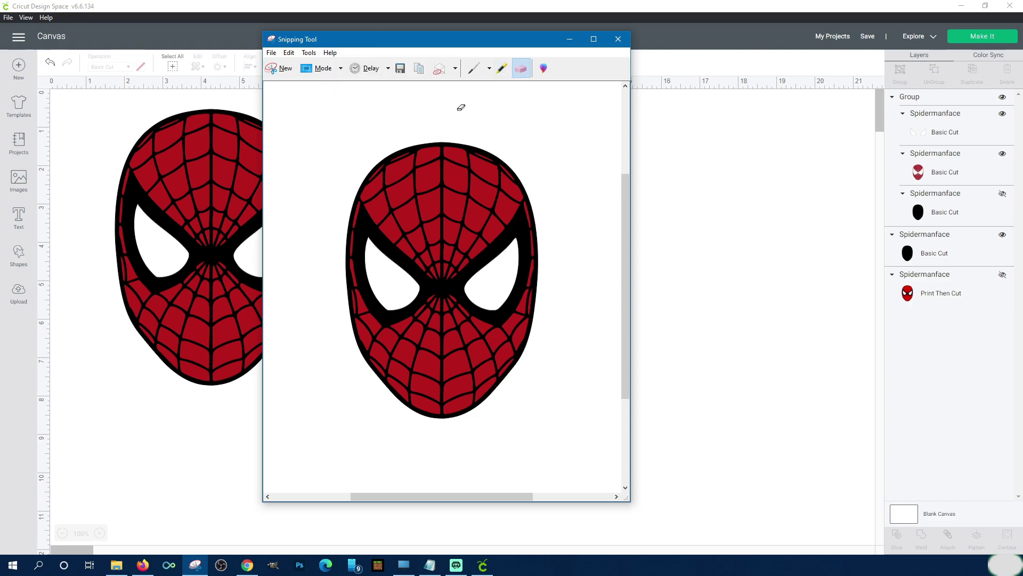
pyautogui.click(481, 70)
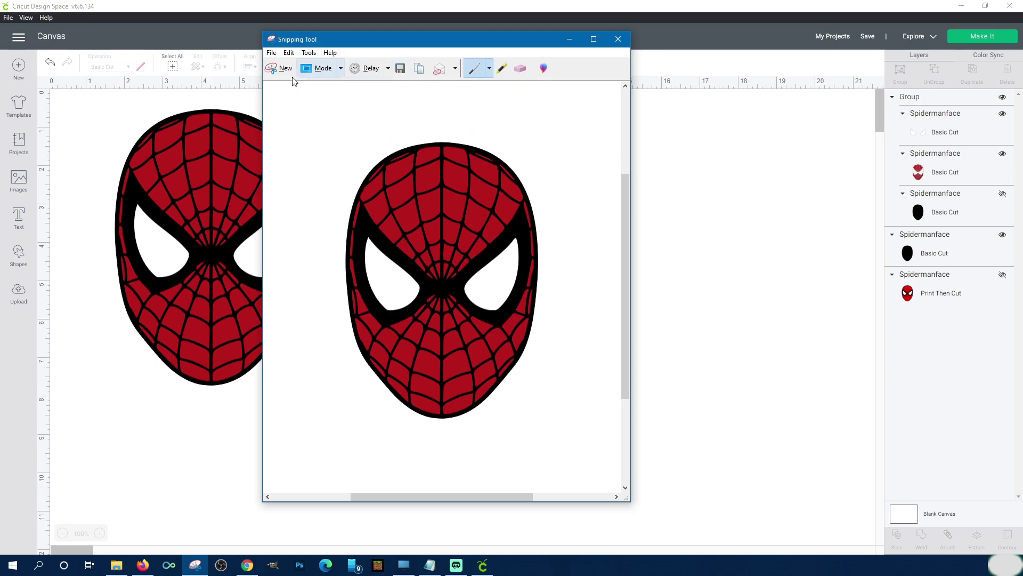
pyautogui.click(414, 64)
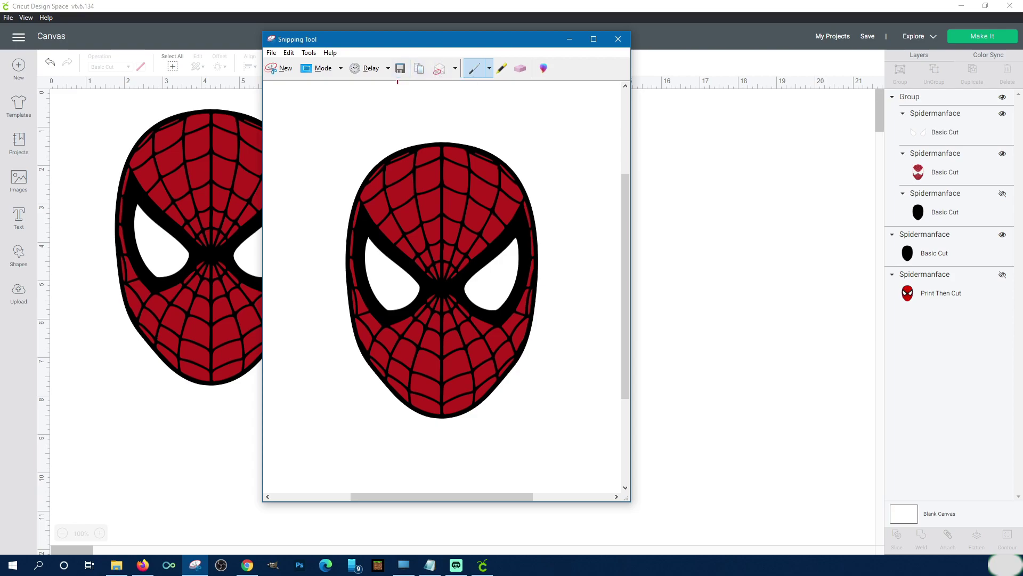
pyautogui.click(340, 68)
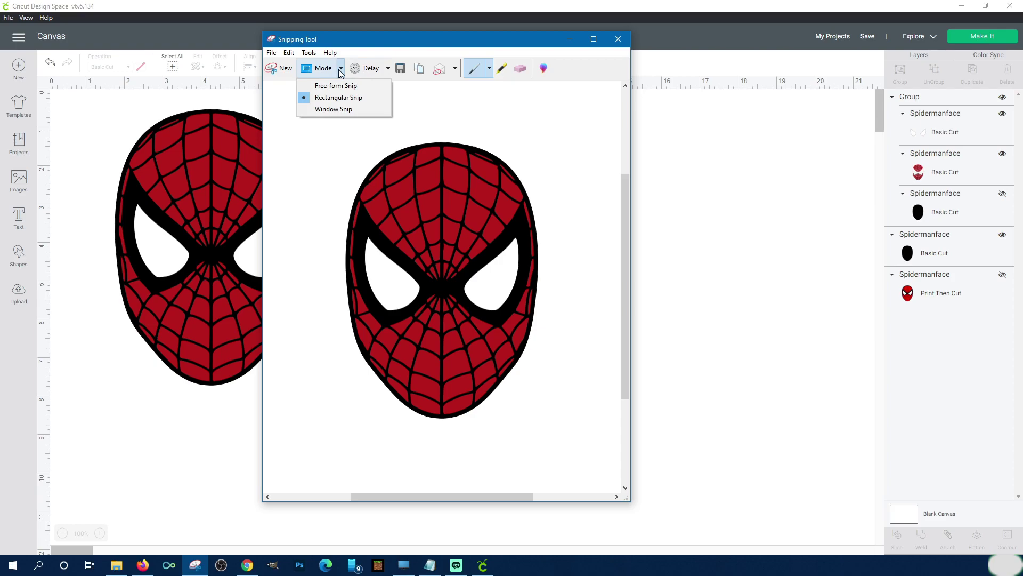
pyautogui.click(337, 70)
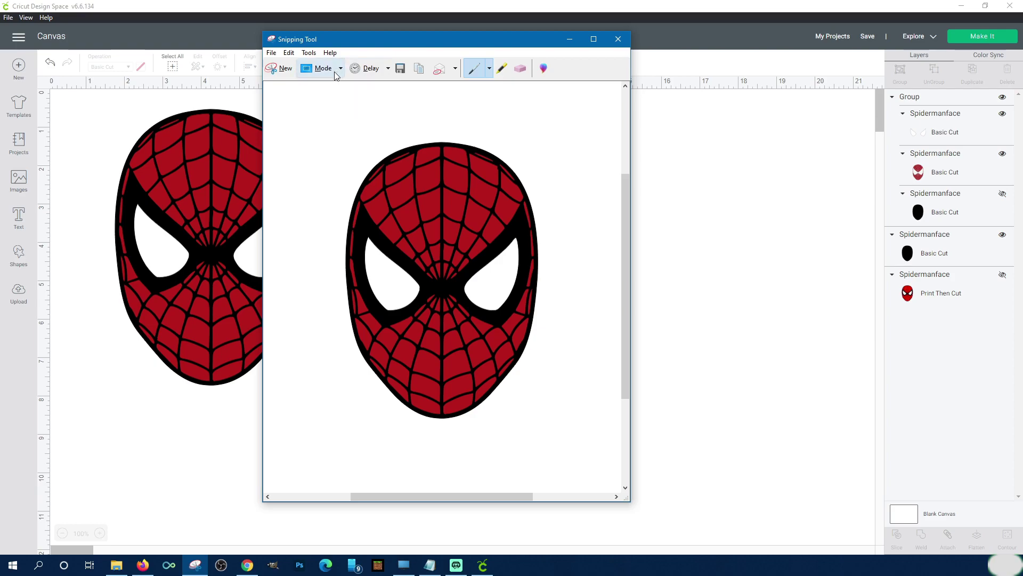
# - Start saving the captured snip and browse to the Spiderman folder under Pictures, Cricut, SVGs
pyautogui.click(272, 53)
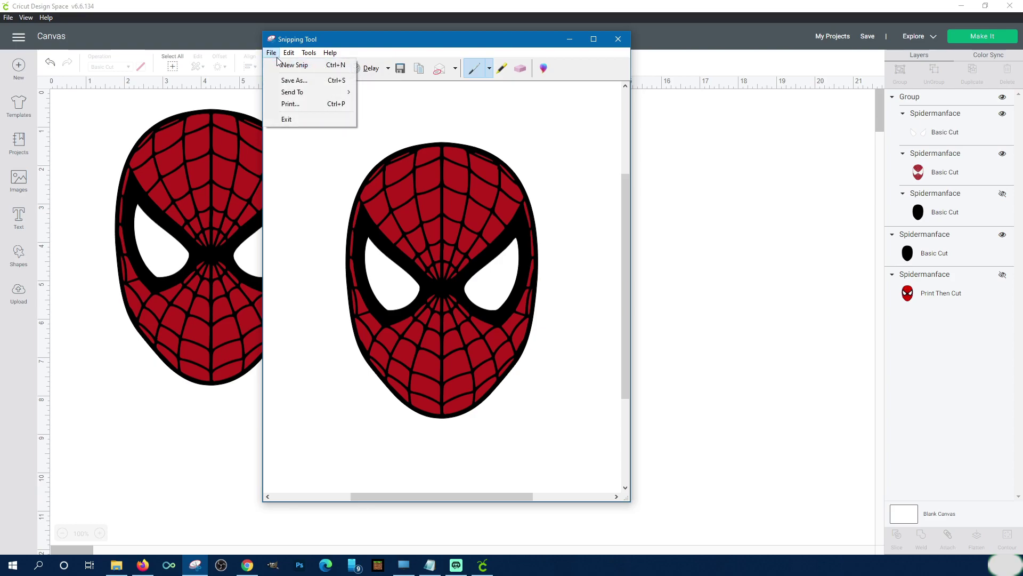
pyautogui.click(309, 82)
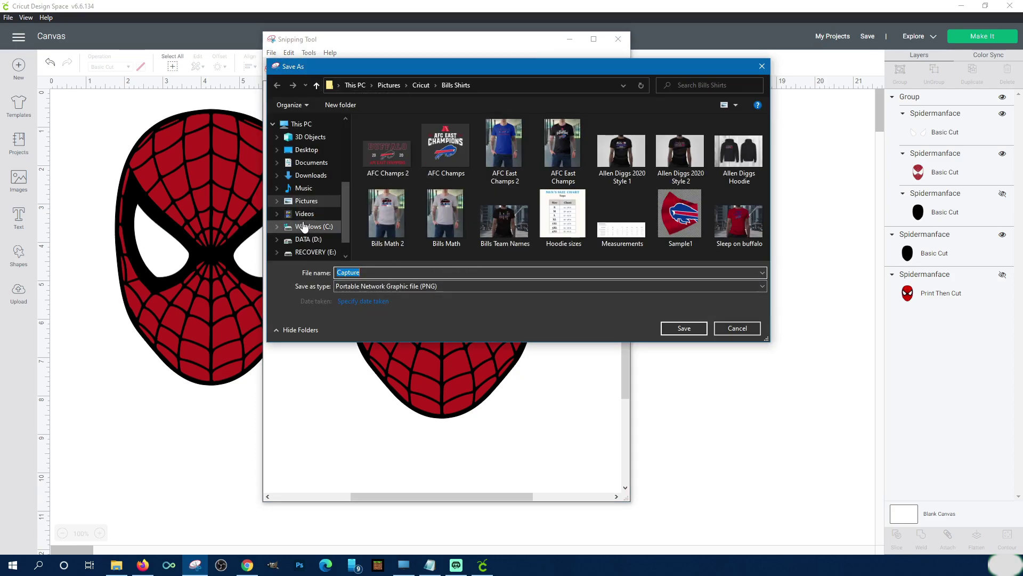
pyautogui.click(305, 204)
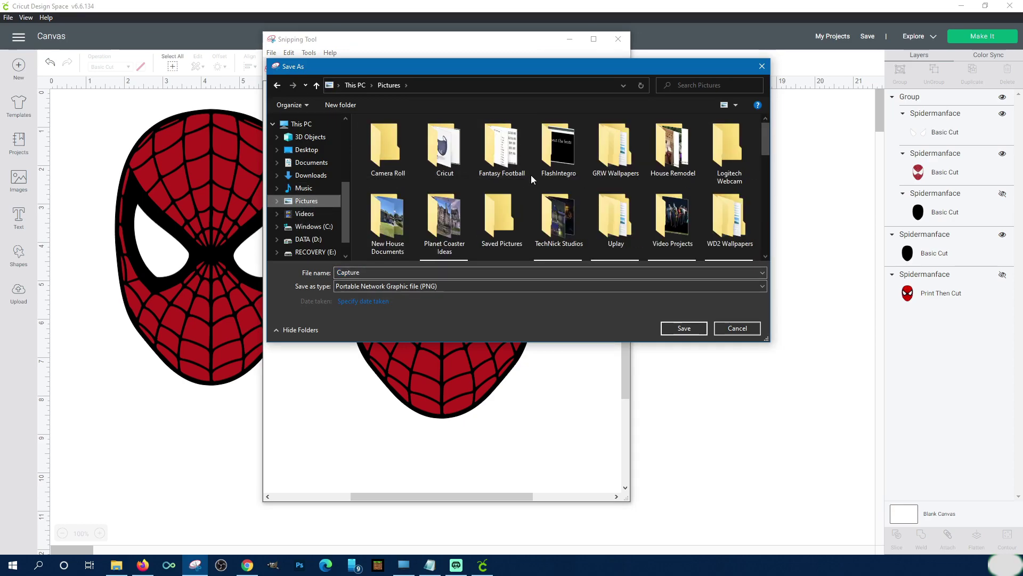
pyautogui.scroll(-3, 538, 179)
pyautogui.scroll(3, 538, 177)
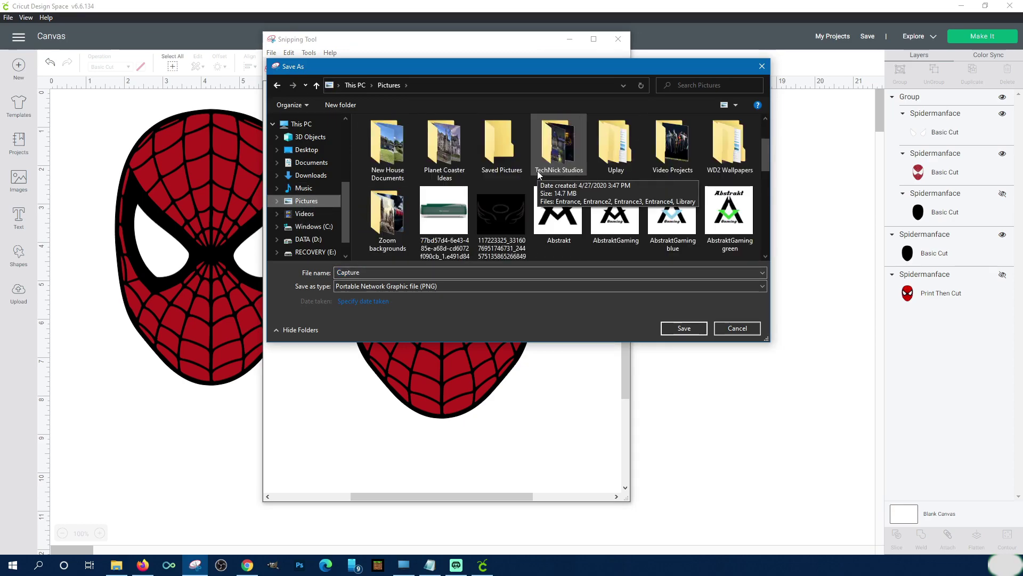
pyautogui.scroll(1, 610, 175)
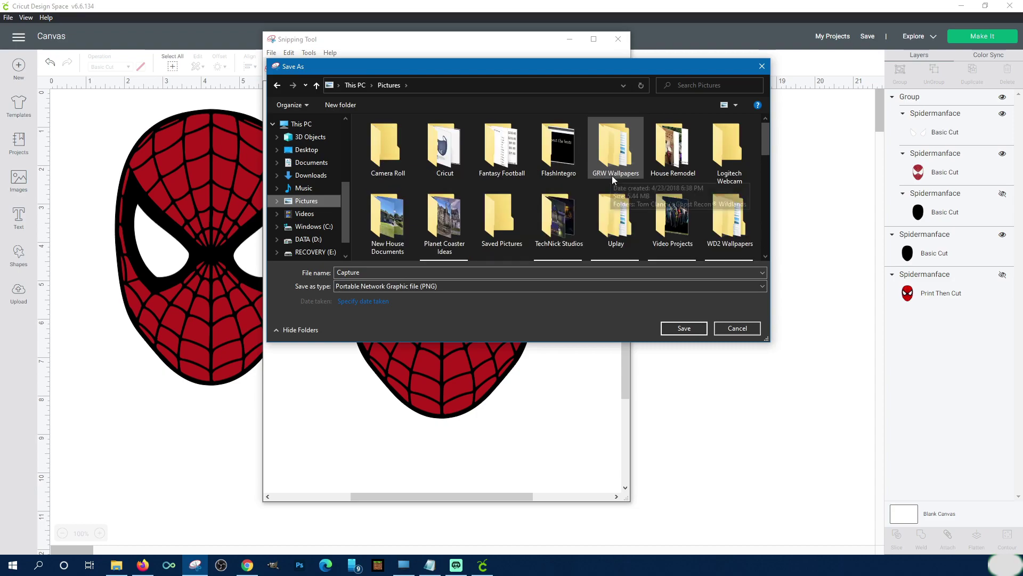
pyautogui.scroll(-1, 618, 179)
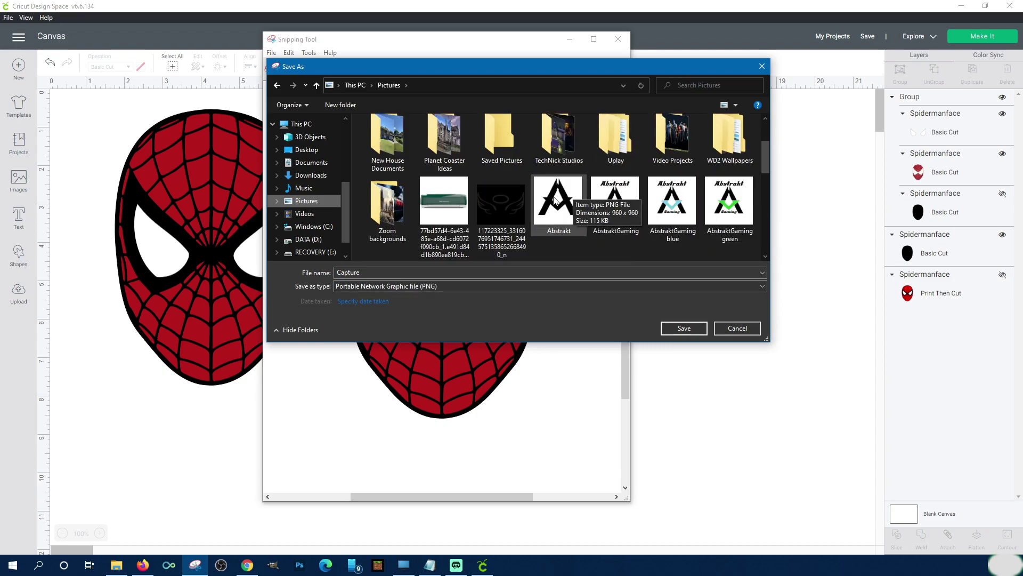
pyautogui.scroll(3, 406, 142)
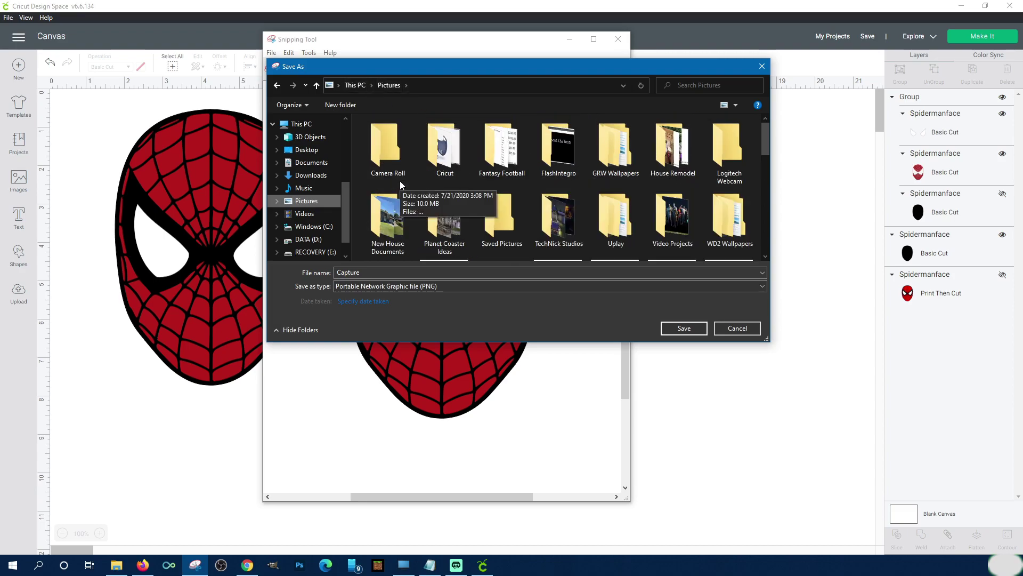
pyautogui.doubleClick(444, 141)
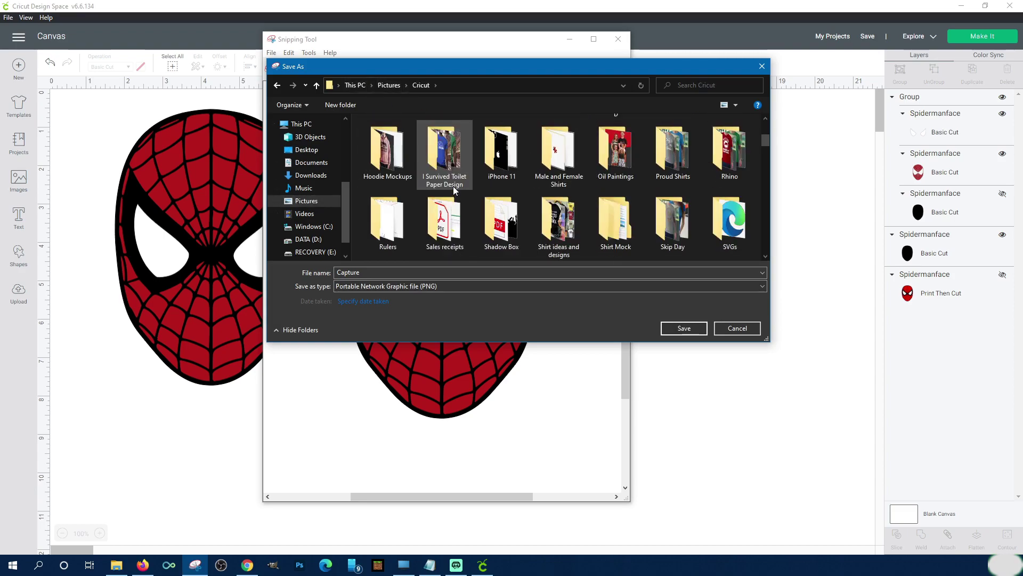
pyautogui.scroll(5, 453, 187)
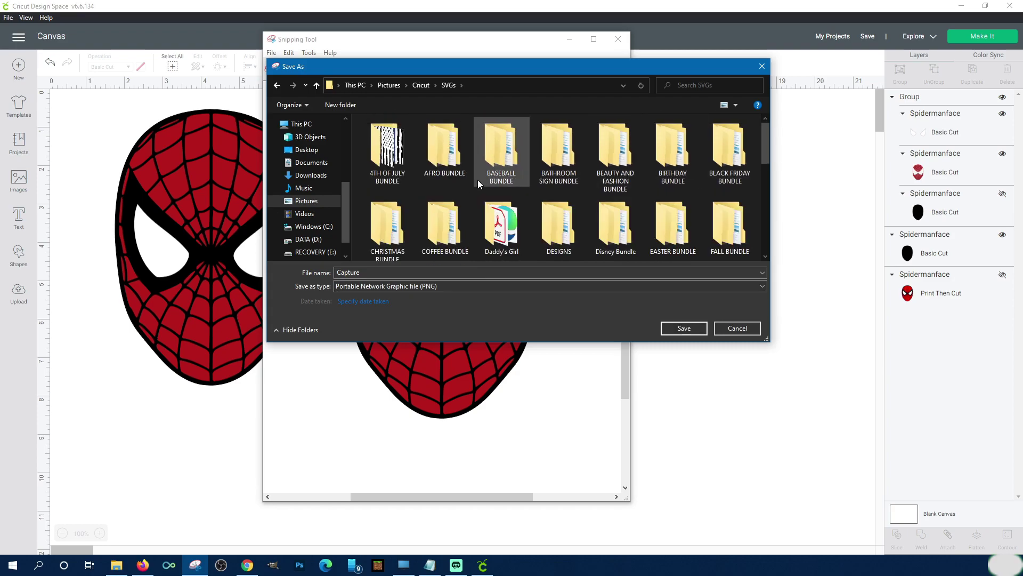
pyautogui.scroll(-10, 474, 181)
pyautogui.doubleClick(381, 229)
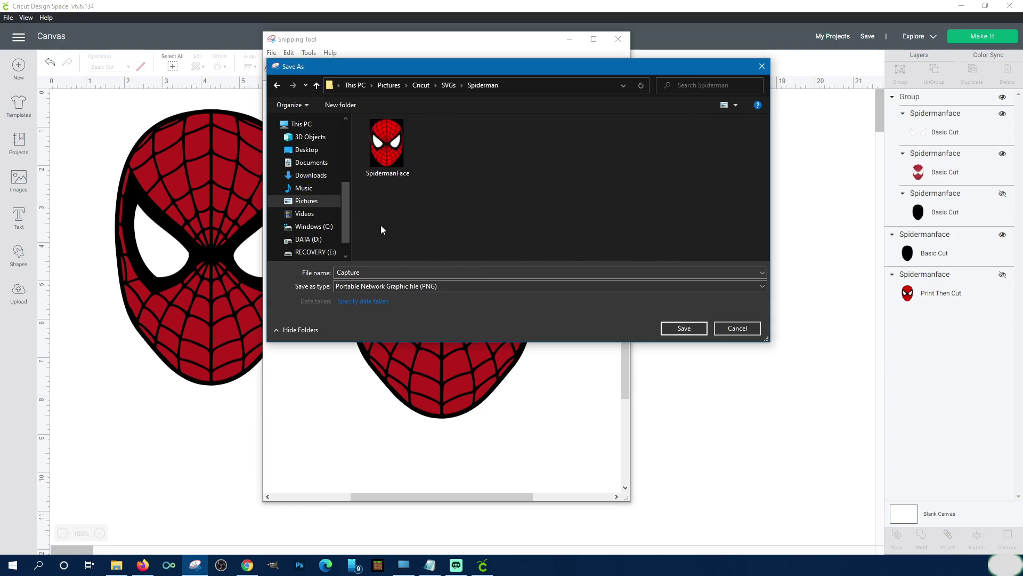
# - Save the snip as a PNG file named Spidey, and close the Snipping Tool
pyautogui.click(367, 286)
pyautogui.click(362, 270)
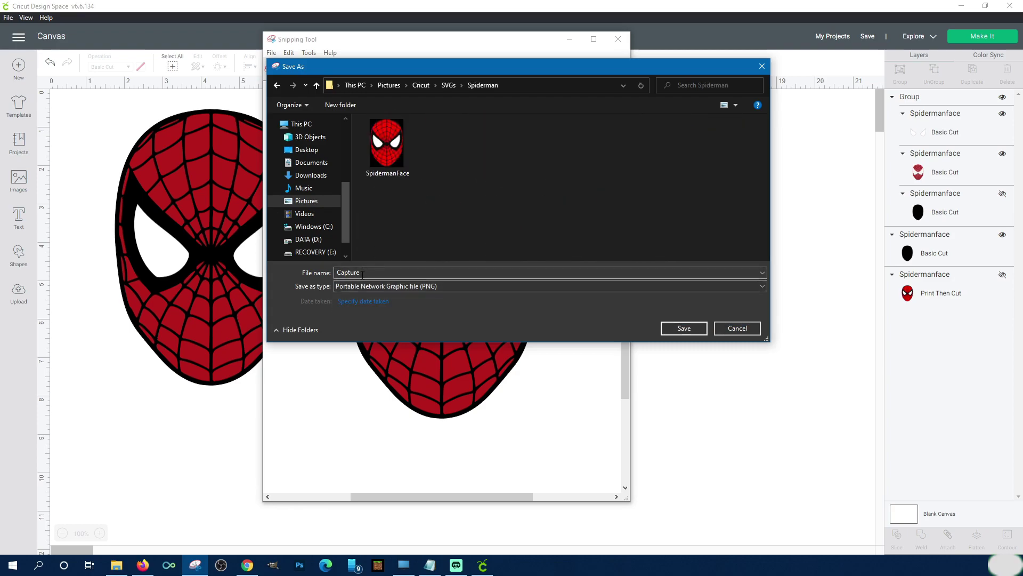
pyautogui.write('Spidey')
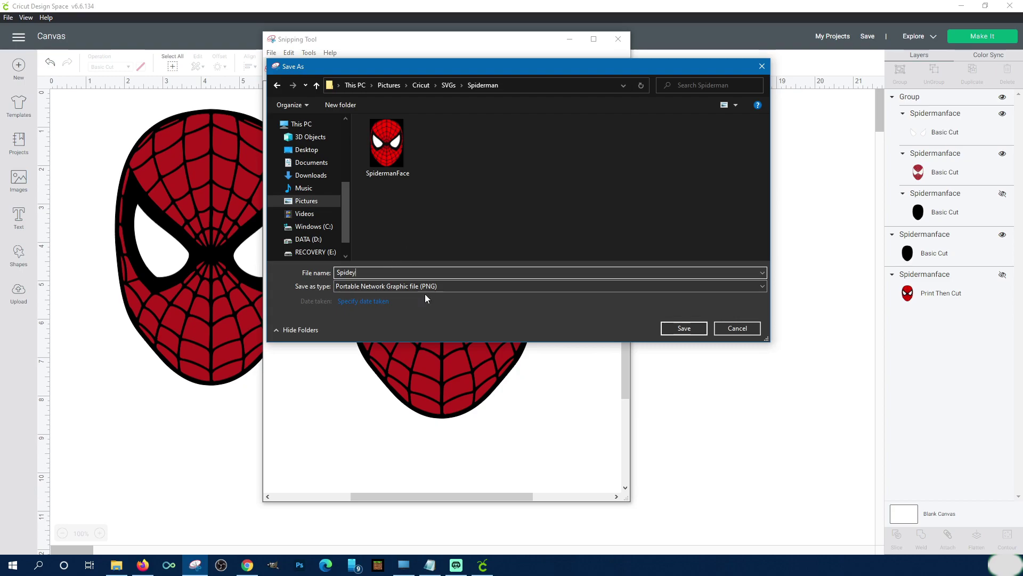
pyautogui.click(459, 283)
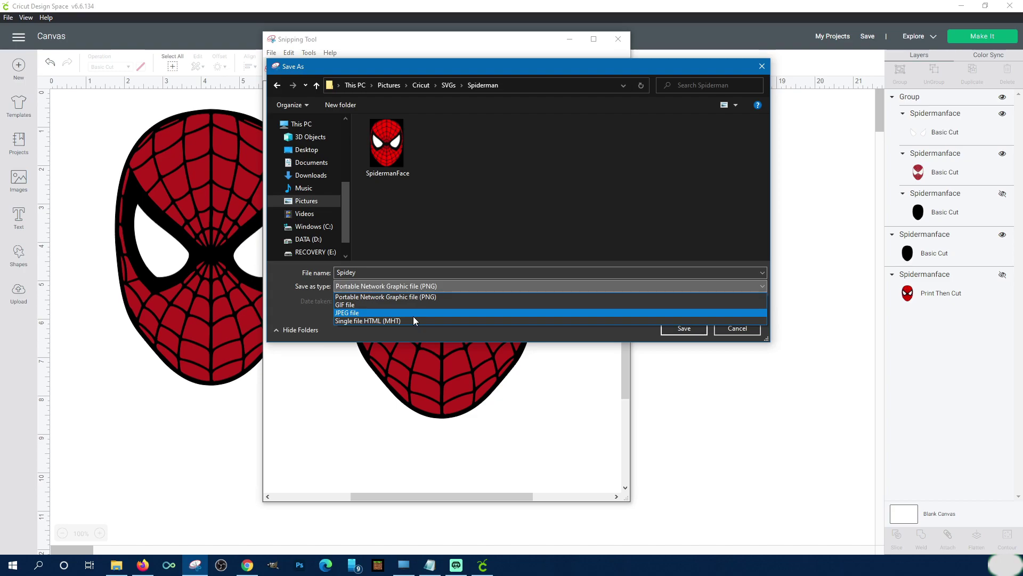
pyautogui.click(423, 288)
pyautogui.click(678, 330)
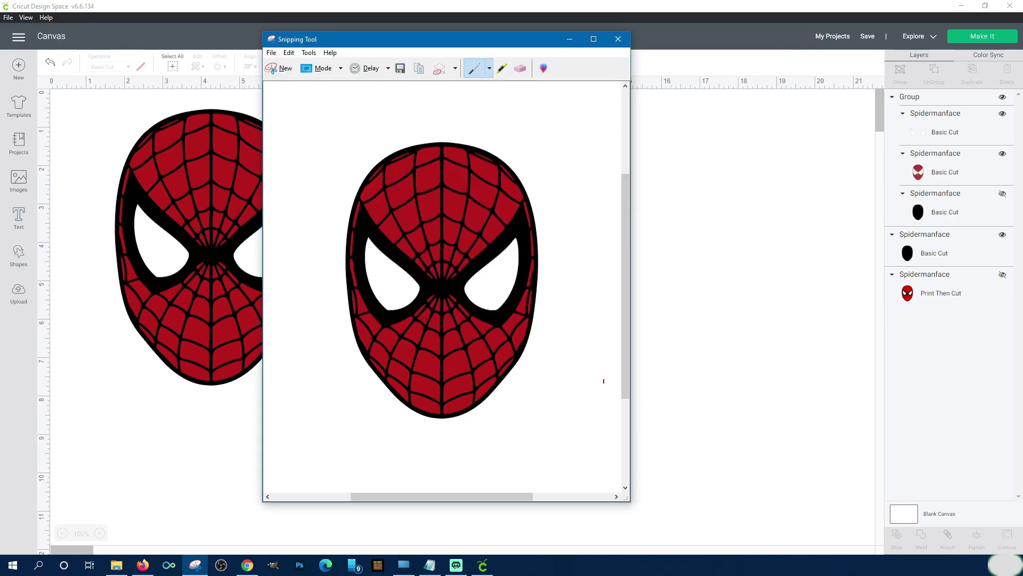
pyautogui.click(618, 39)
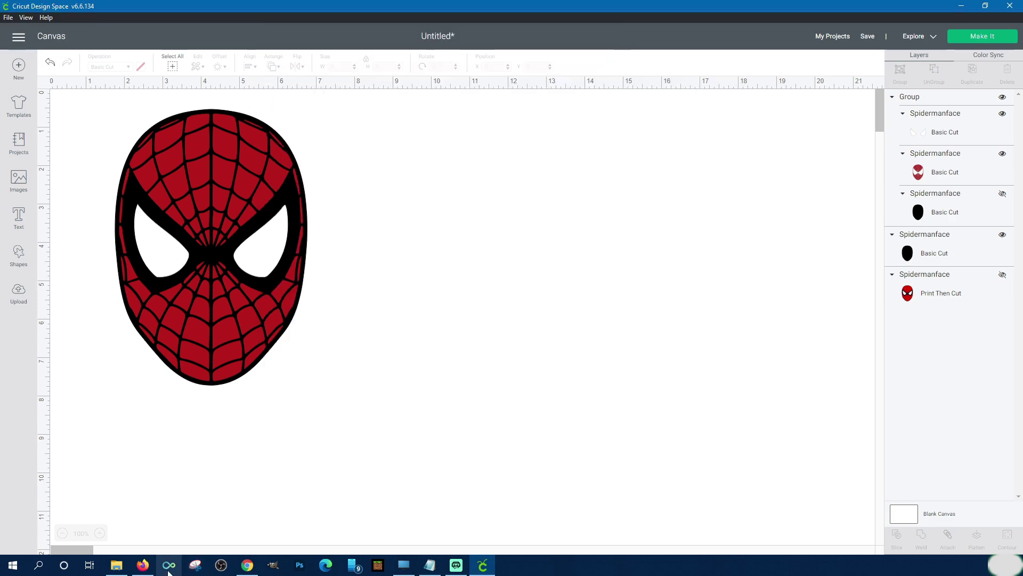
# - Switch to File Explorer and locate the Spidey PNG in the Spiderman folder under Cricut, SVGs
pyautogui.click(116, 565)
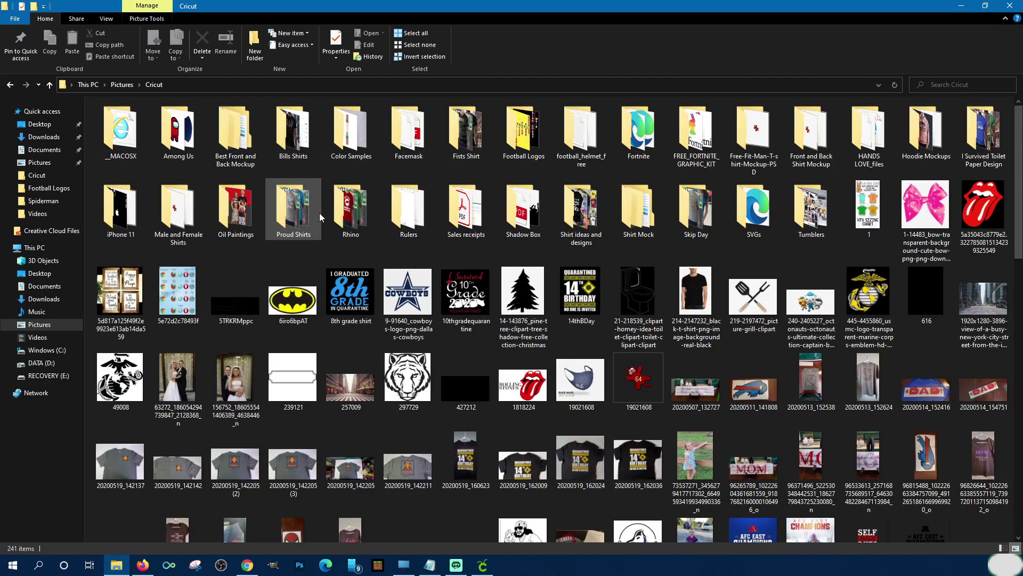
pyautogui.doubleClick(749, 223)
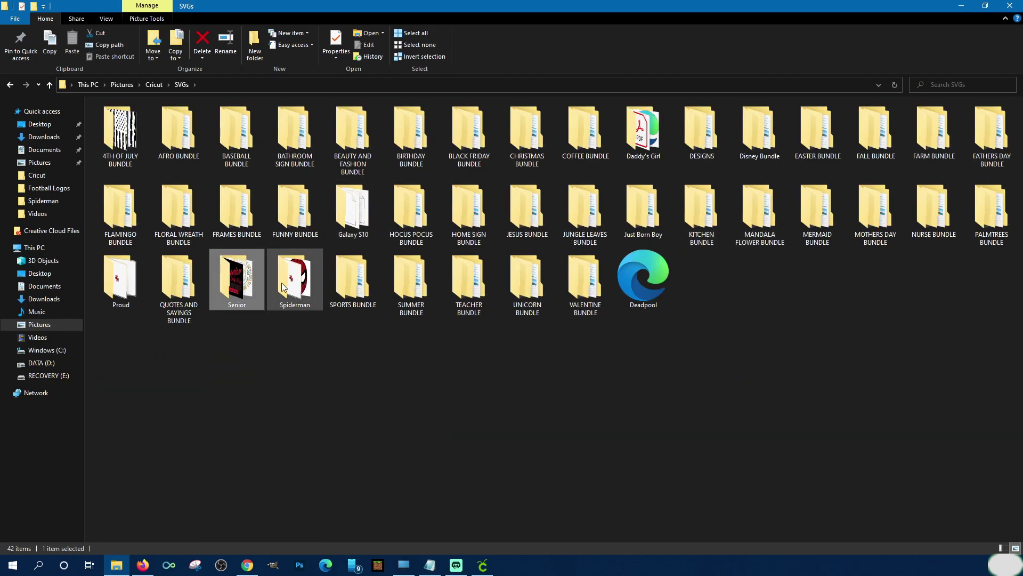
pyautogui.doubleClick(283, 283)
pyautogui.click(300, 130)
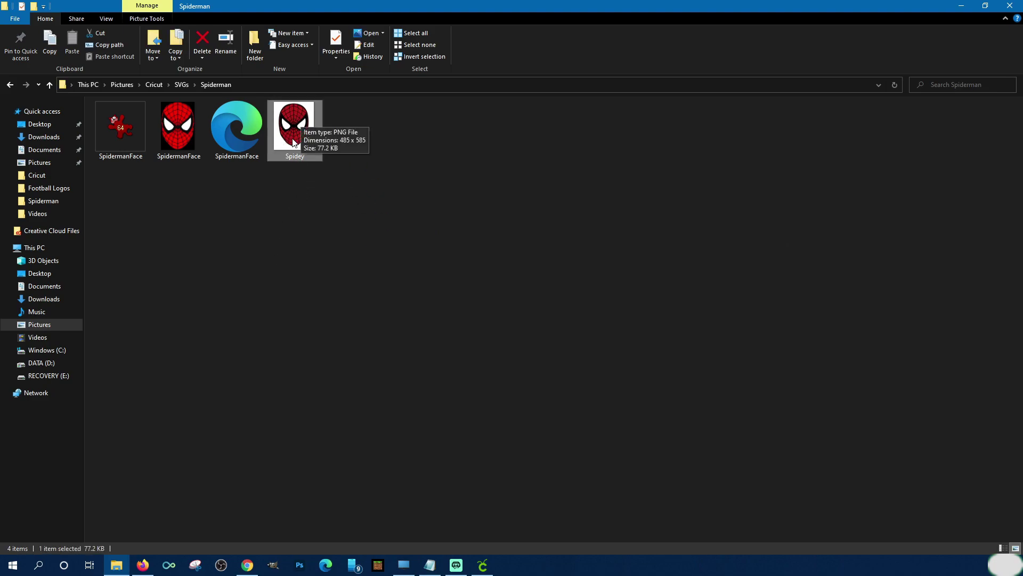
# - Switch to Cricut Design Space, move the complete layered face to about X 4.625, Y 1.597, and deselect it
pyautogui.click(483, 565)
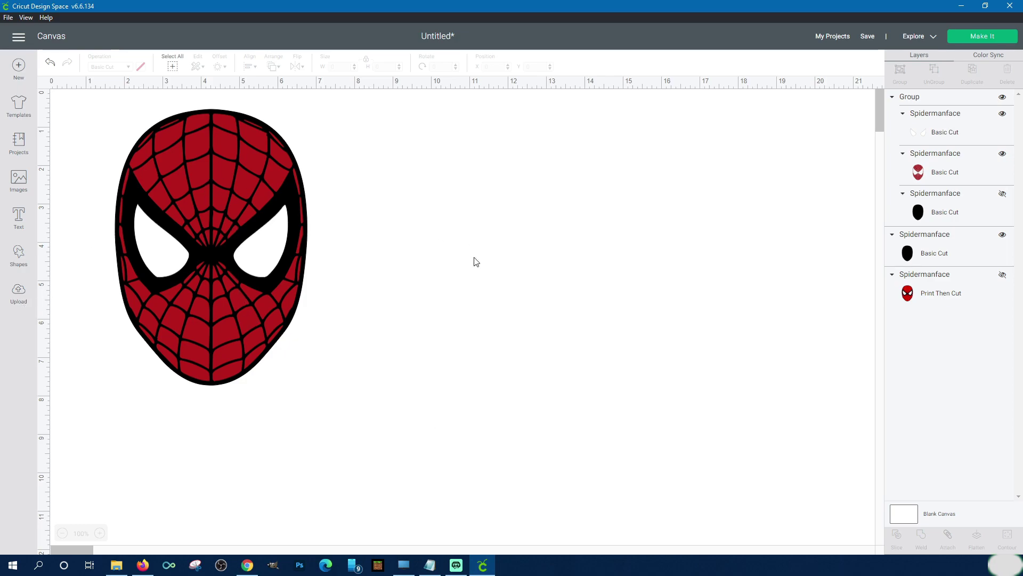
pyautogui.moveTo(235, 228)
pyautogui.mouseDown()
pyautogui.moveTo(306, 234)
pyautogui.moveTo(240, 225)
pyautogui.mouseUp()
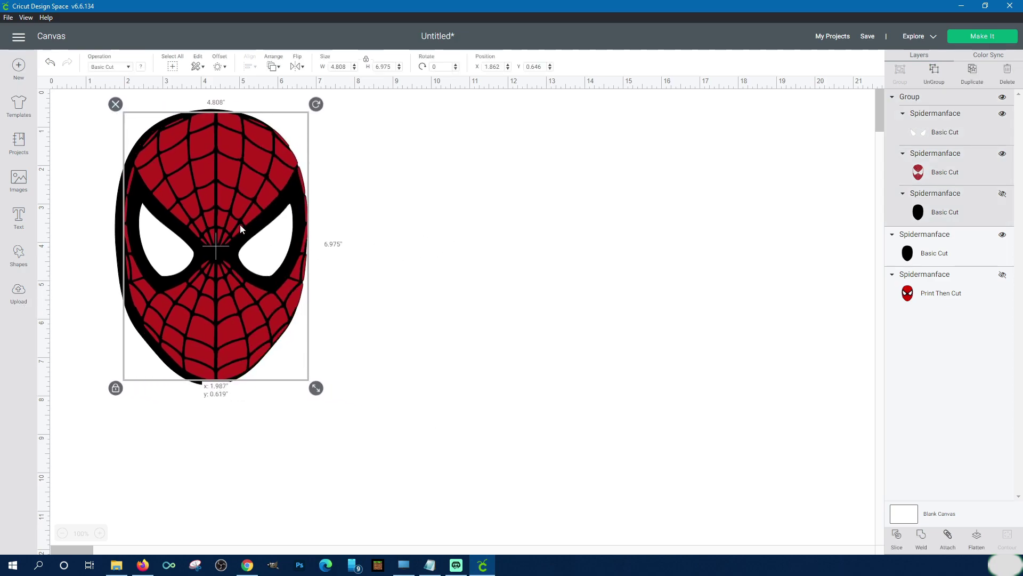
pyautogui.click(368, 288)
pyautogui.moveTo(352, 320); pyautogui.dragTo(369, 235)
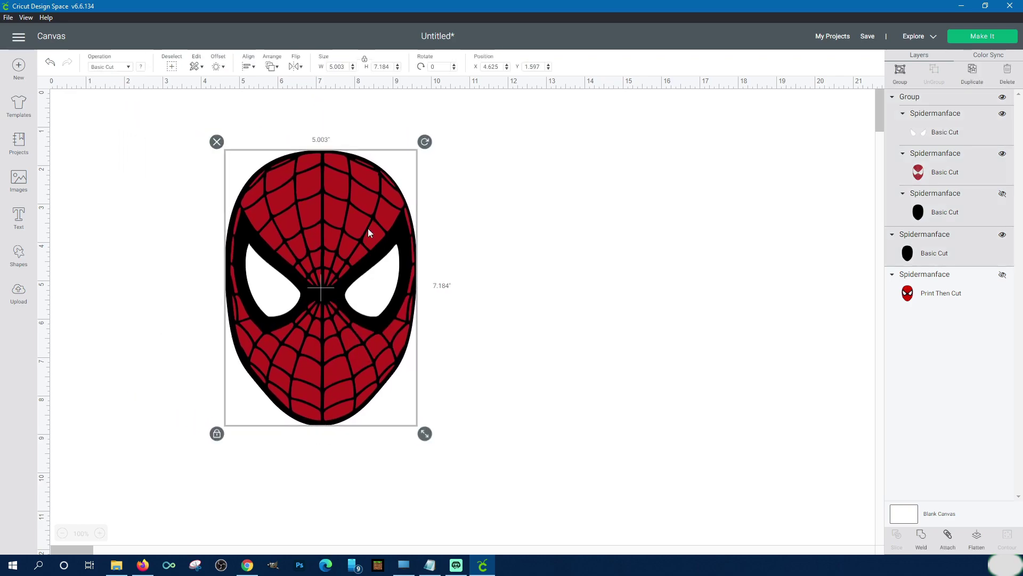
pyautogui.click(247, 129)
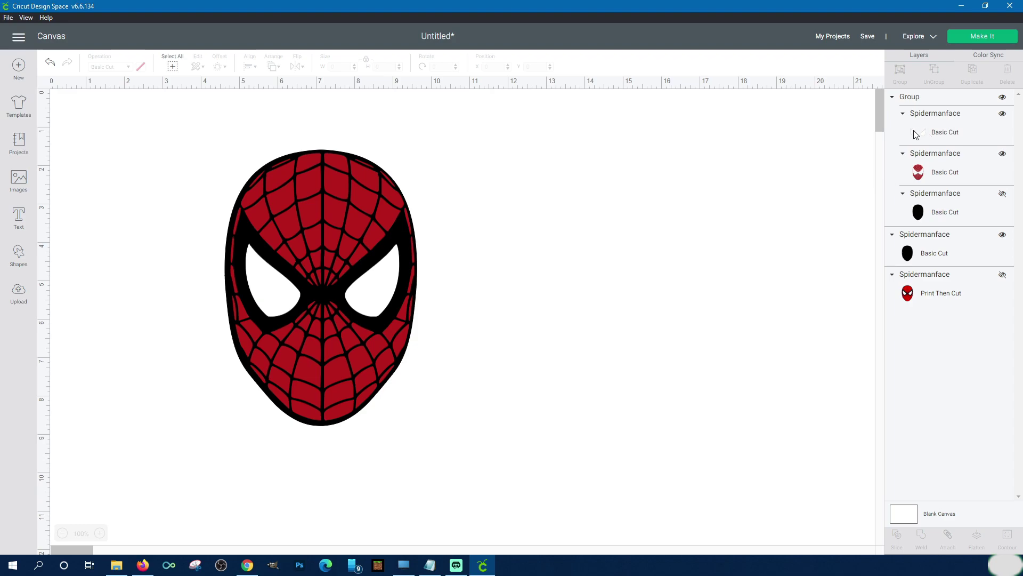
# - Start a new image upload and load the Spidey PNG from the Spiderman folder under Pictures, Cricut, SVGs
pyautogui.click(27, 300)
pyautogui.click(253, 288)
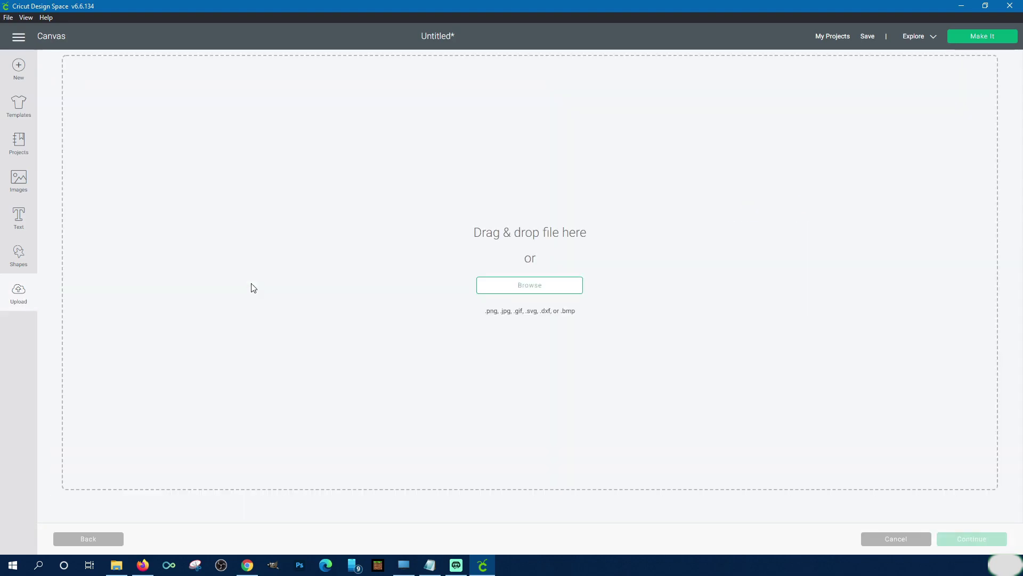
pyautogui.click(531, 288)
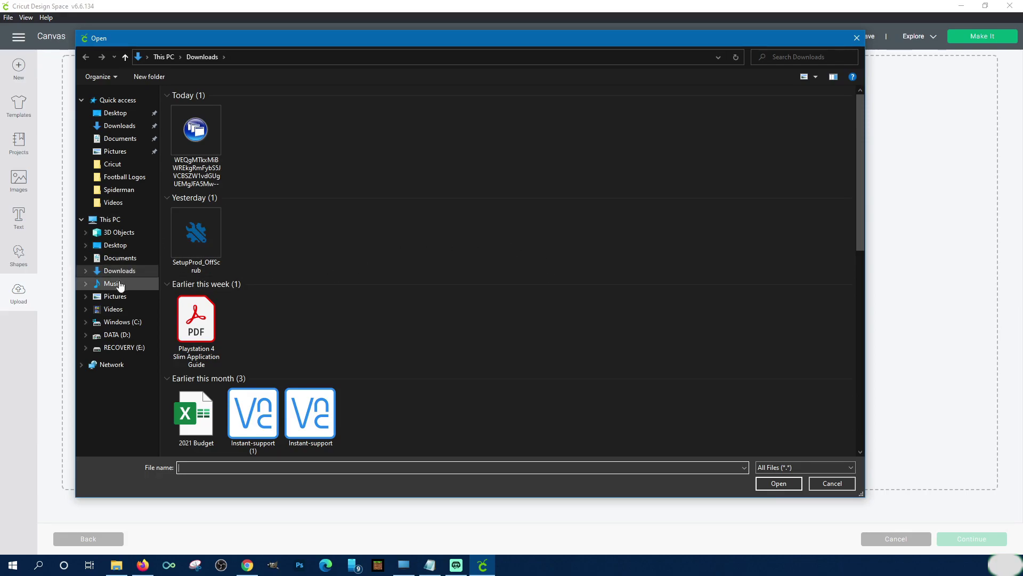
pyautogui.click(118, 297)
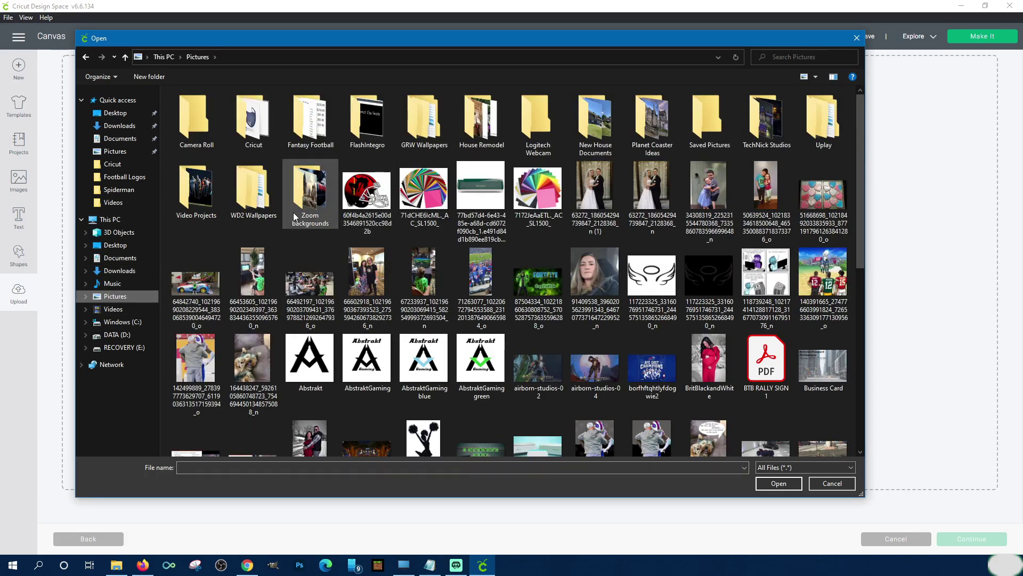
pyautogui.doubleClick(253, 120)
pyautogui.doubleClick(362, 274)
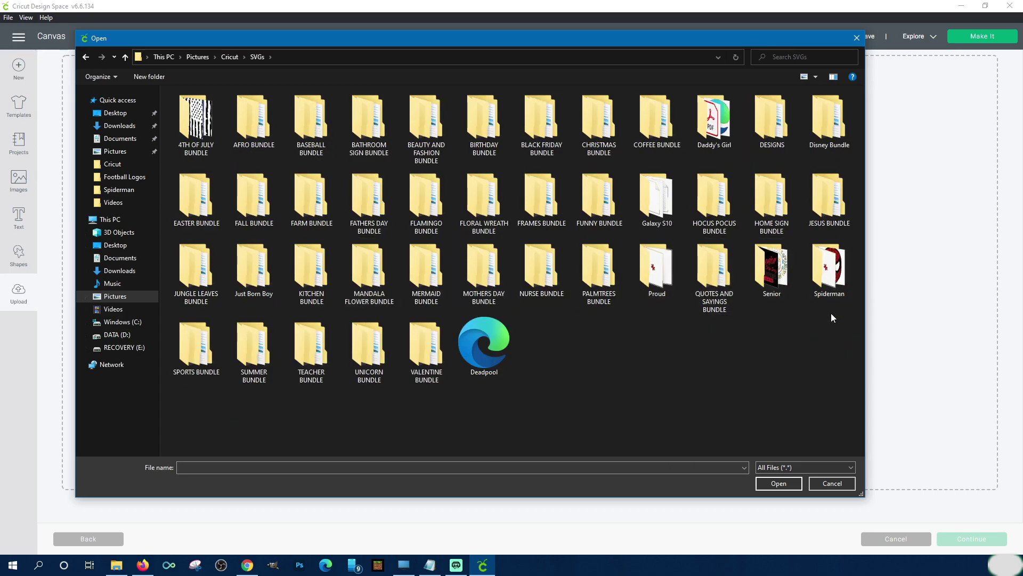
pyautogui.doubleClick(834, 279)
pyautogui.doubleClick(376, 125)
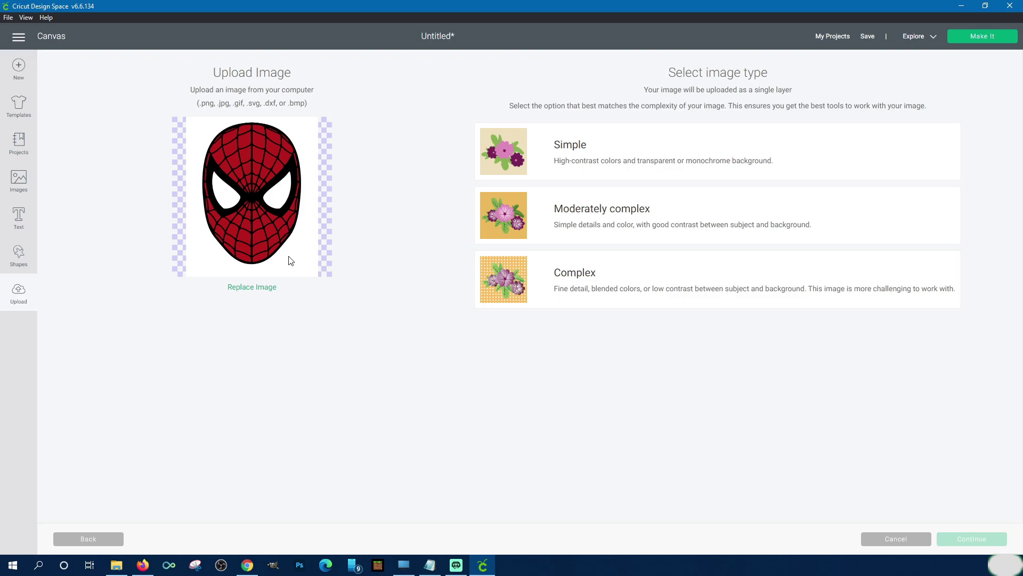
# - Set the uploaded image's type to Complex, and erase the white background around the face
pyautogui.click(568, 294)
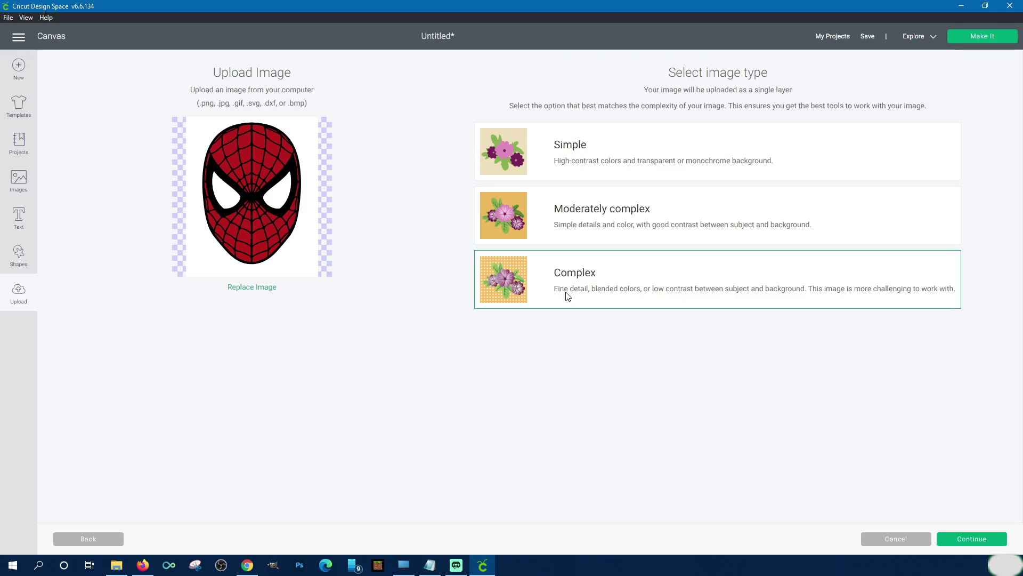
pyautogui.click(984, 540)
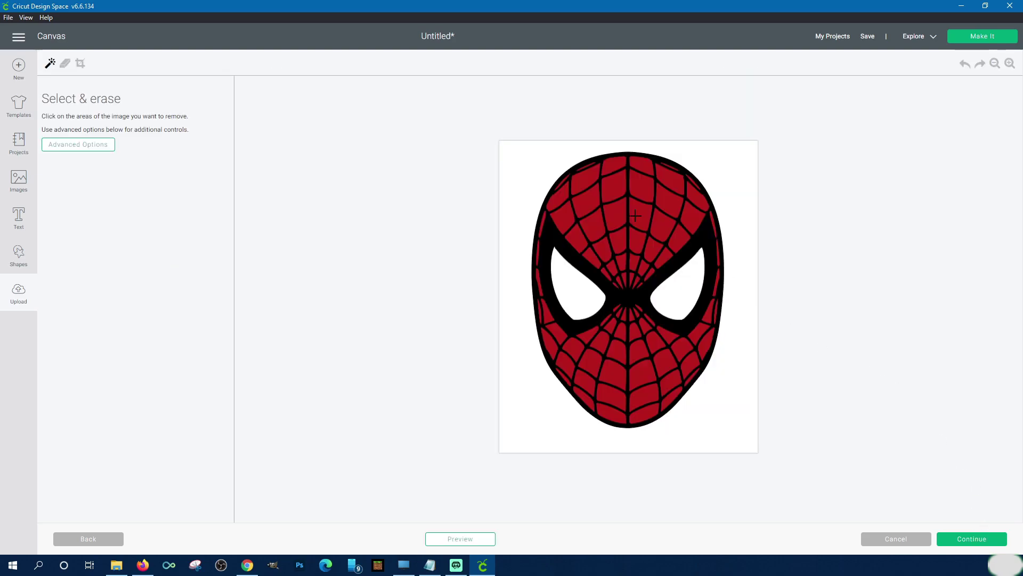
pyautogui.click(516, 161)
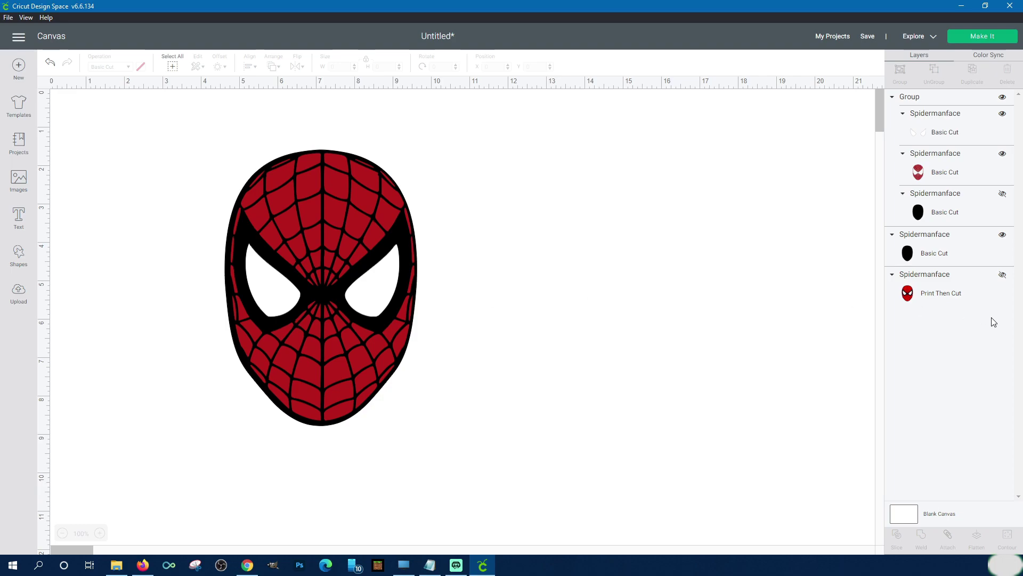
# - Unhide the Print Then Cut Spiderman face, and move the red and white group and the black silhouette onto empty canvas beside it
pyautogui.click(1003, 275)
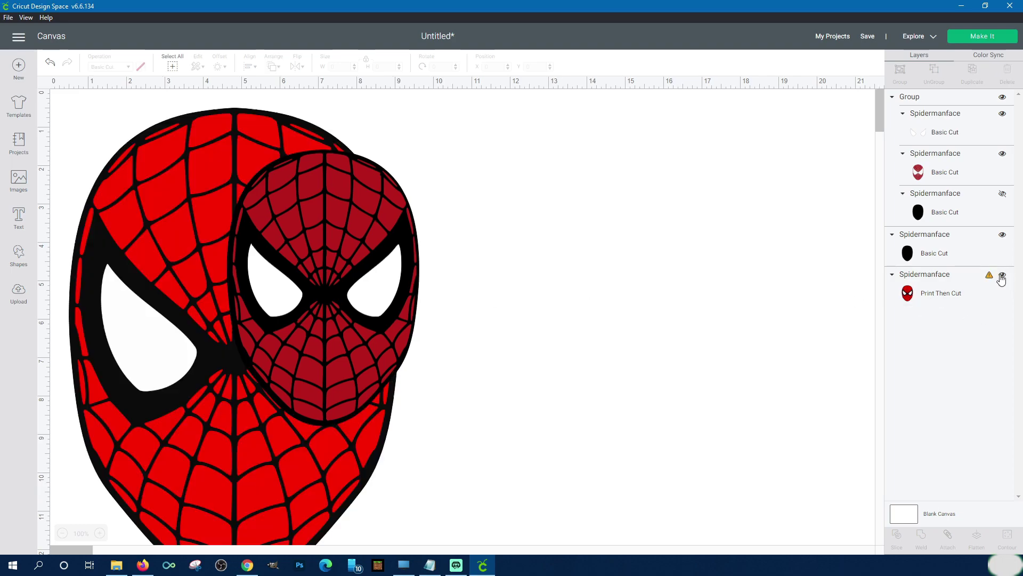
pyautogui.click(286, 278)
pyautogui.moveTo(286, 278); pyautogui.dragTo(651, 300)
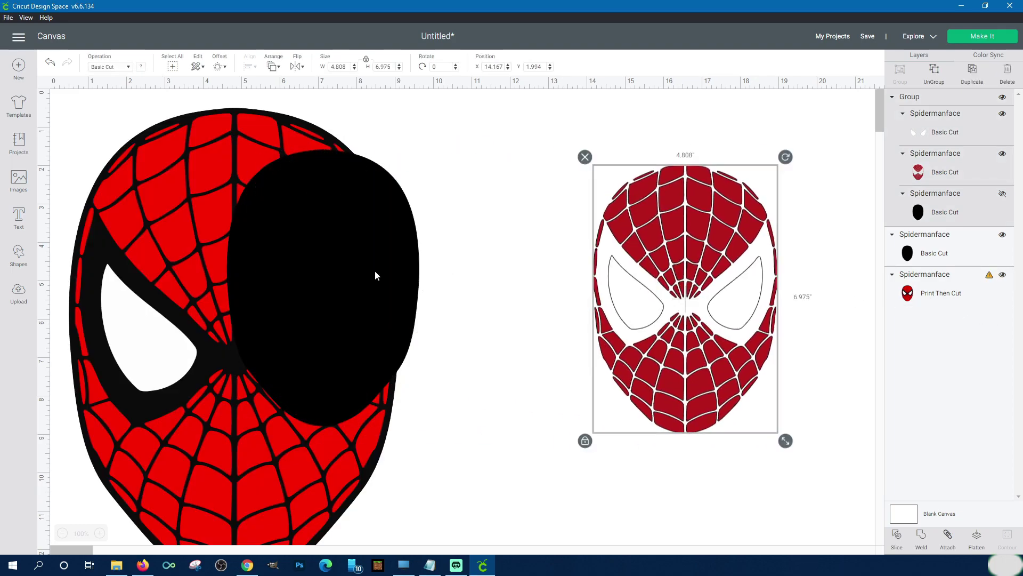
pyautogui.moveTo(375, 275); pyautogui.dragTo(718, 290)
# - Reposition the large Print Then Cut face near the canvas's upper edge, and center the red and white group on the black silhouette
pyautogui.moveTo(249, 262); pyautogui.dragTo(285, 238)
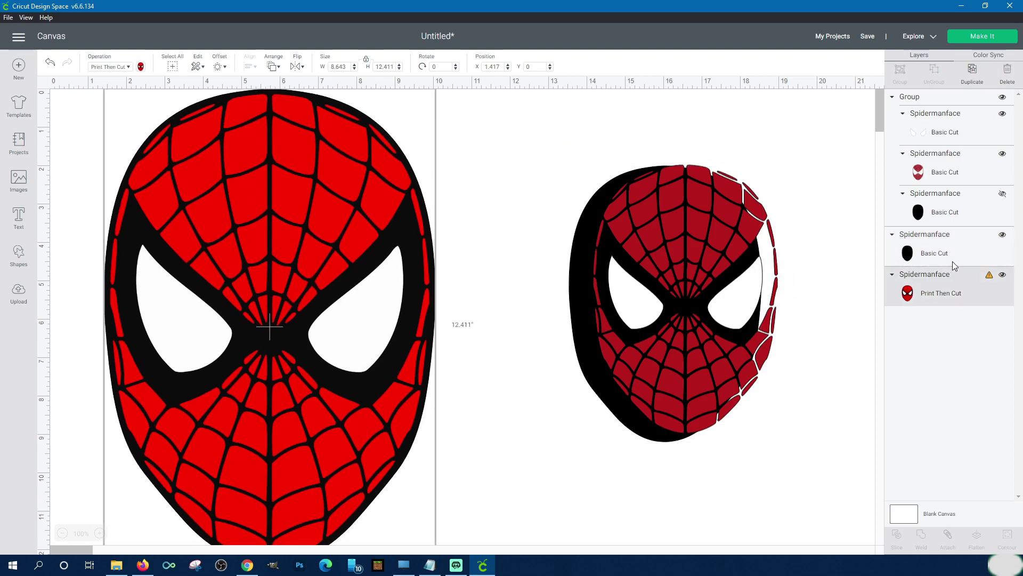
pyautogui.moveTo(380, 344); pyautogui.dragTo(363, 356)
pyautogui.moveTo(626, 346)
pyautogui.mouseDown()
pyautogui.moveTo(606, 340)
pyautogui.moveTo(613, 349)
pyautogui.mouseUp()
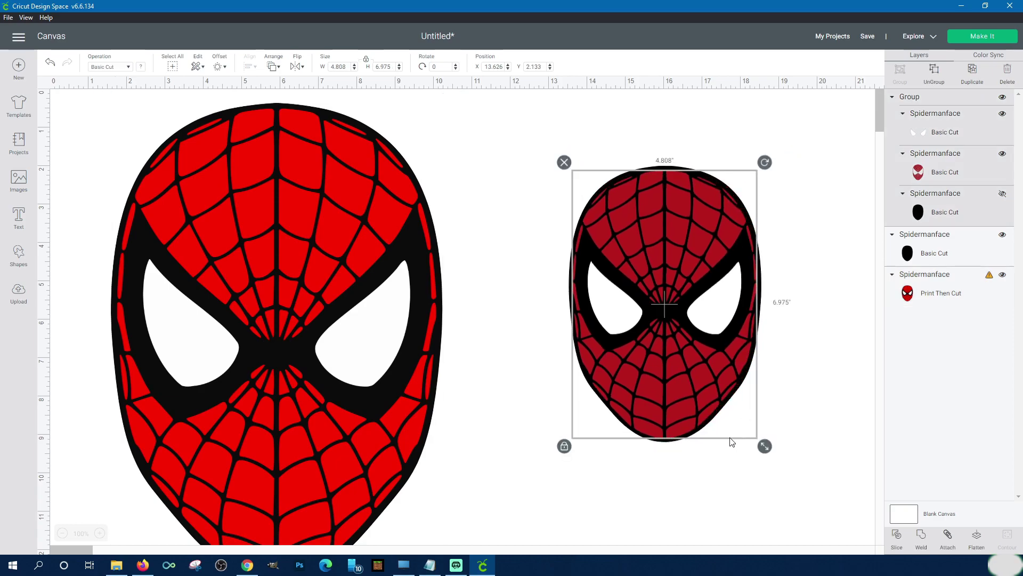